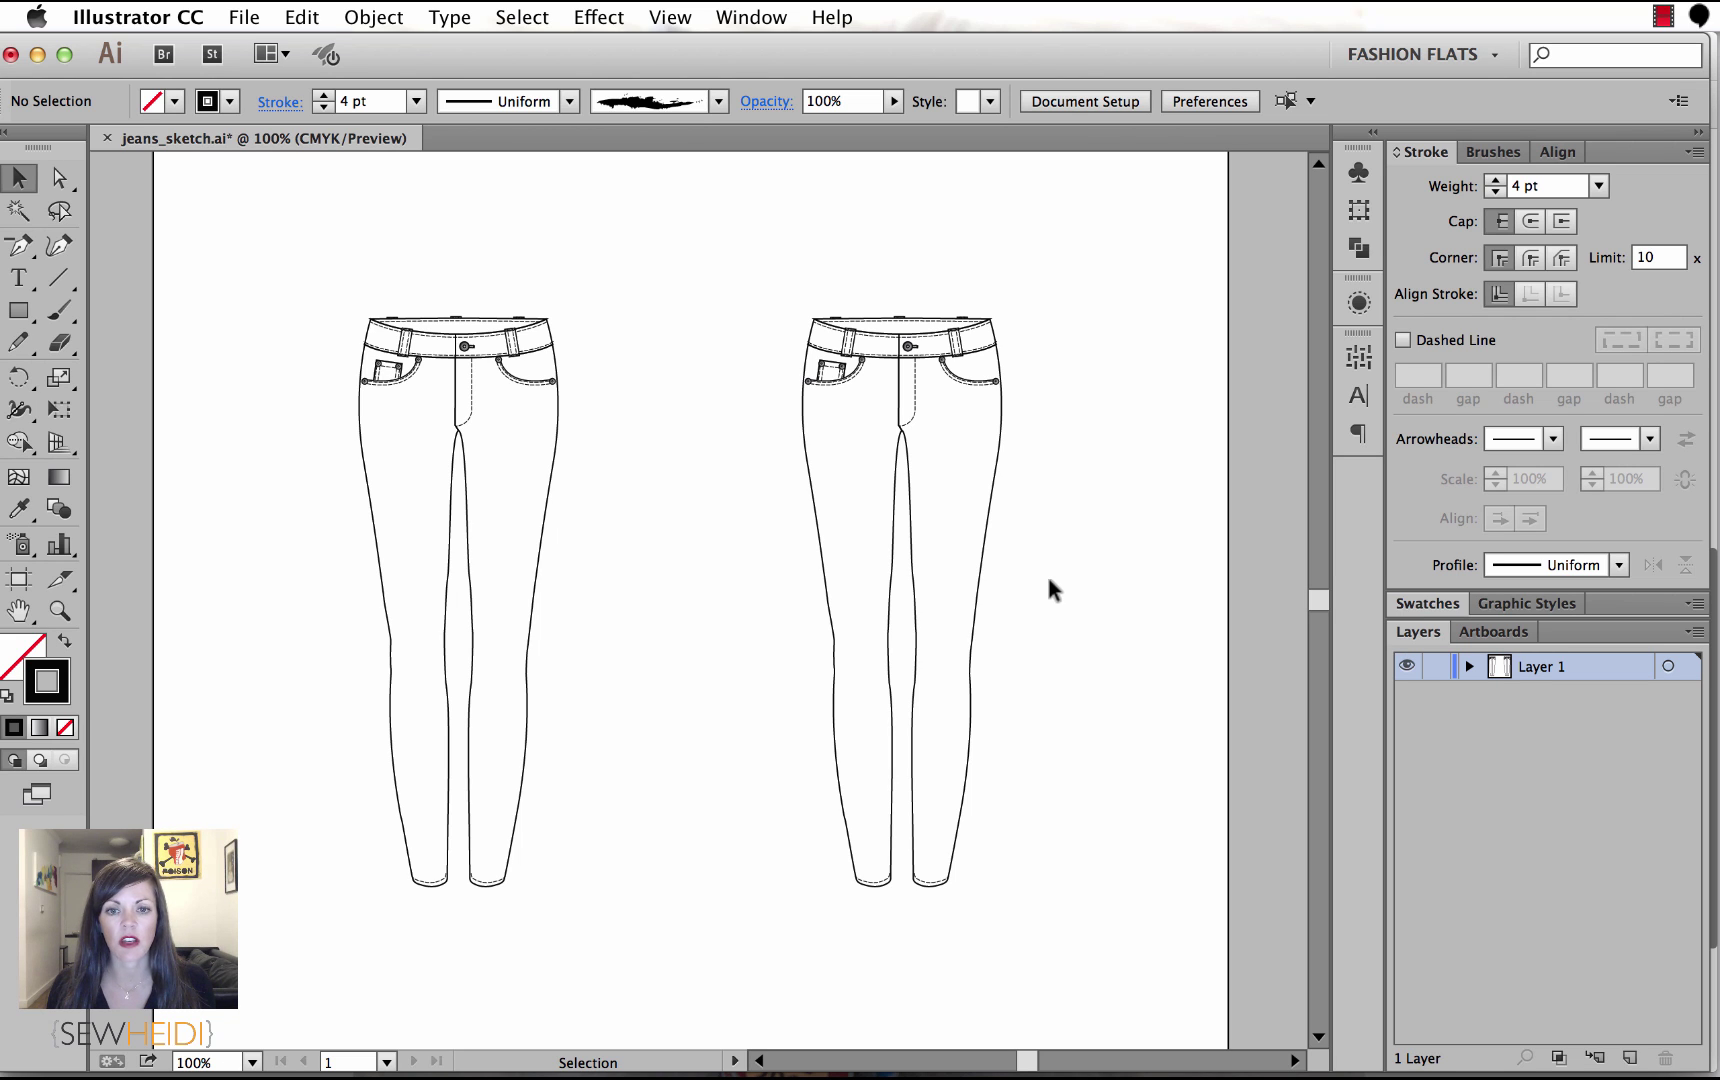
Zoom in with a marquee on the waistband and upper legs of one jeans flat.
left_click_drag(1067, 572, 990, 566)
key("z")
left_click_drag(695, 277, 998, 625)
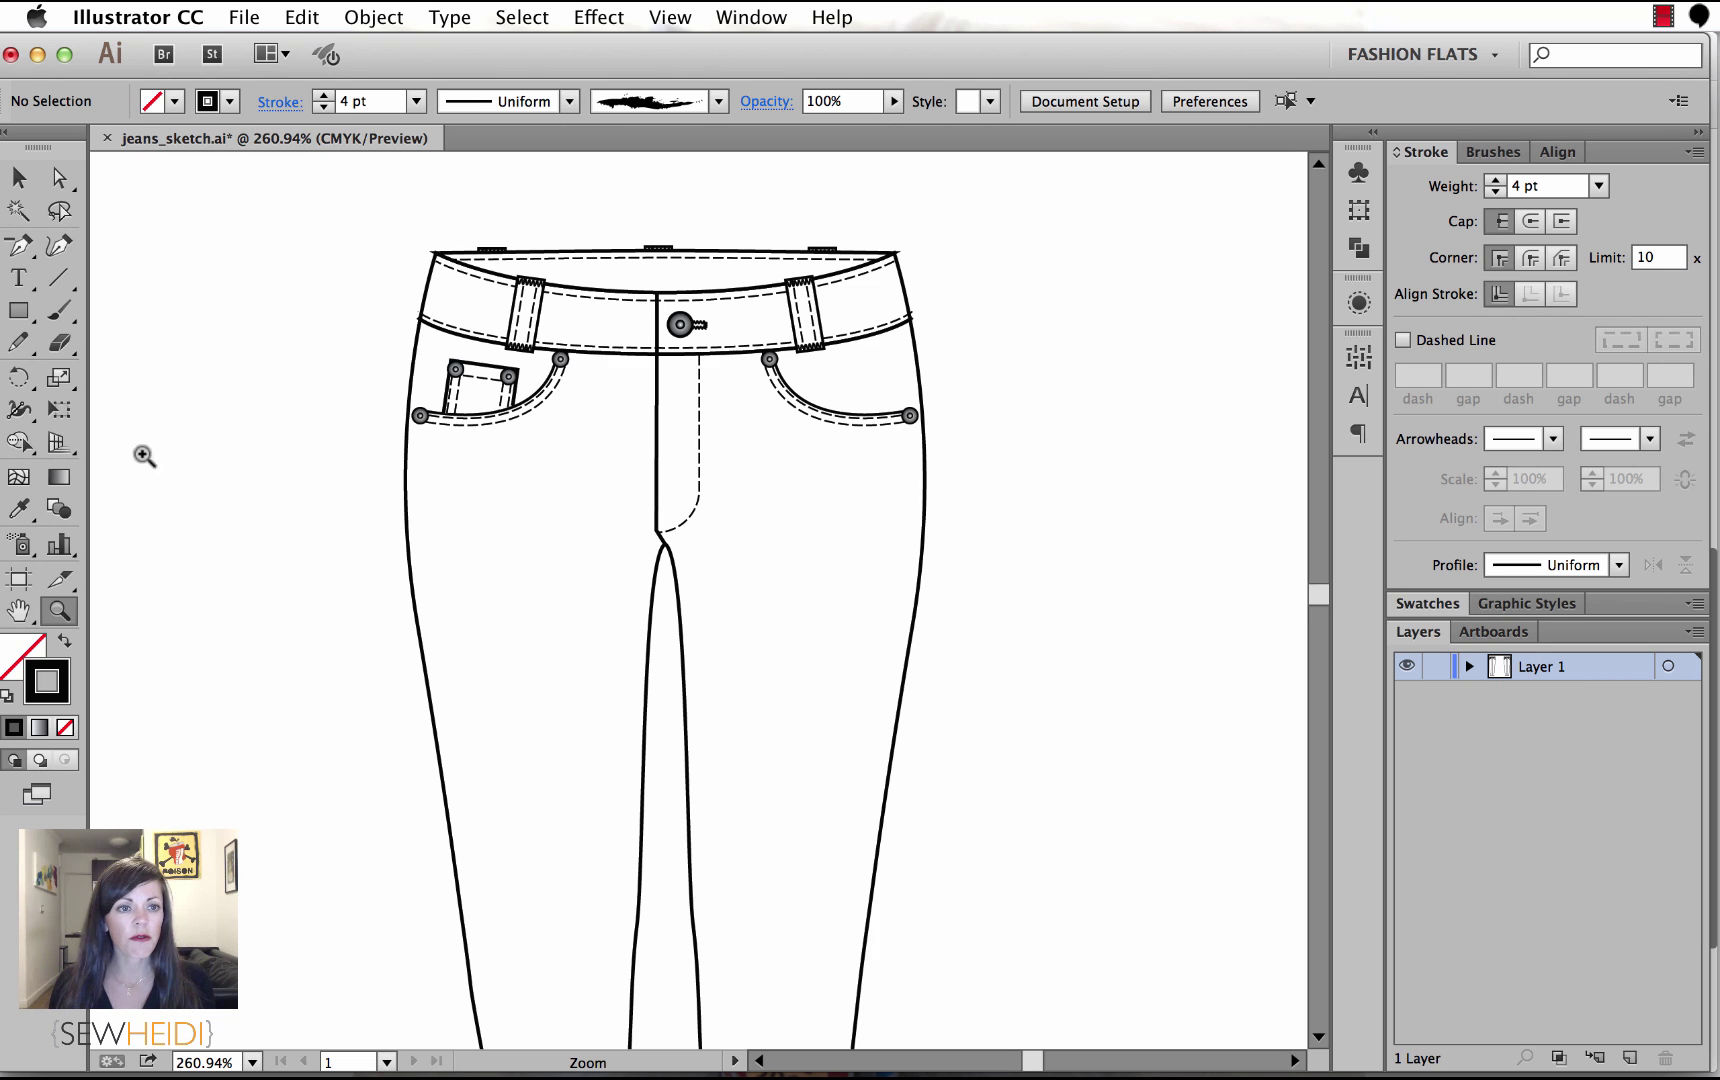
Load the Artistic_ChalkCharcoalPencil library and pick the Charcoal - Rough brush for the Paintbrush.
left_click(52, 313)
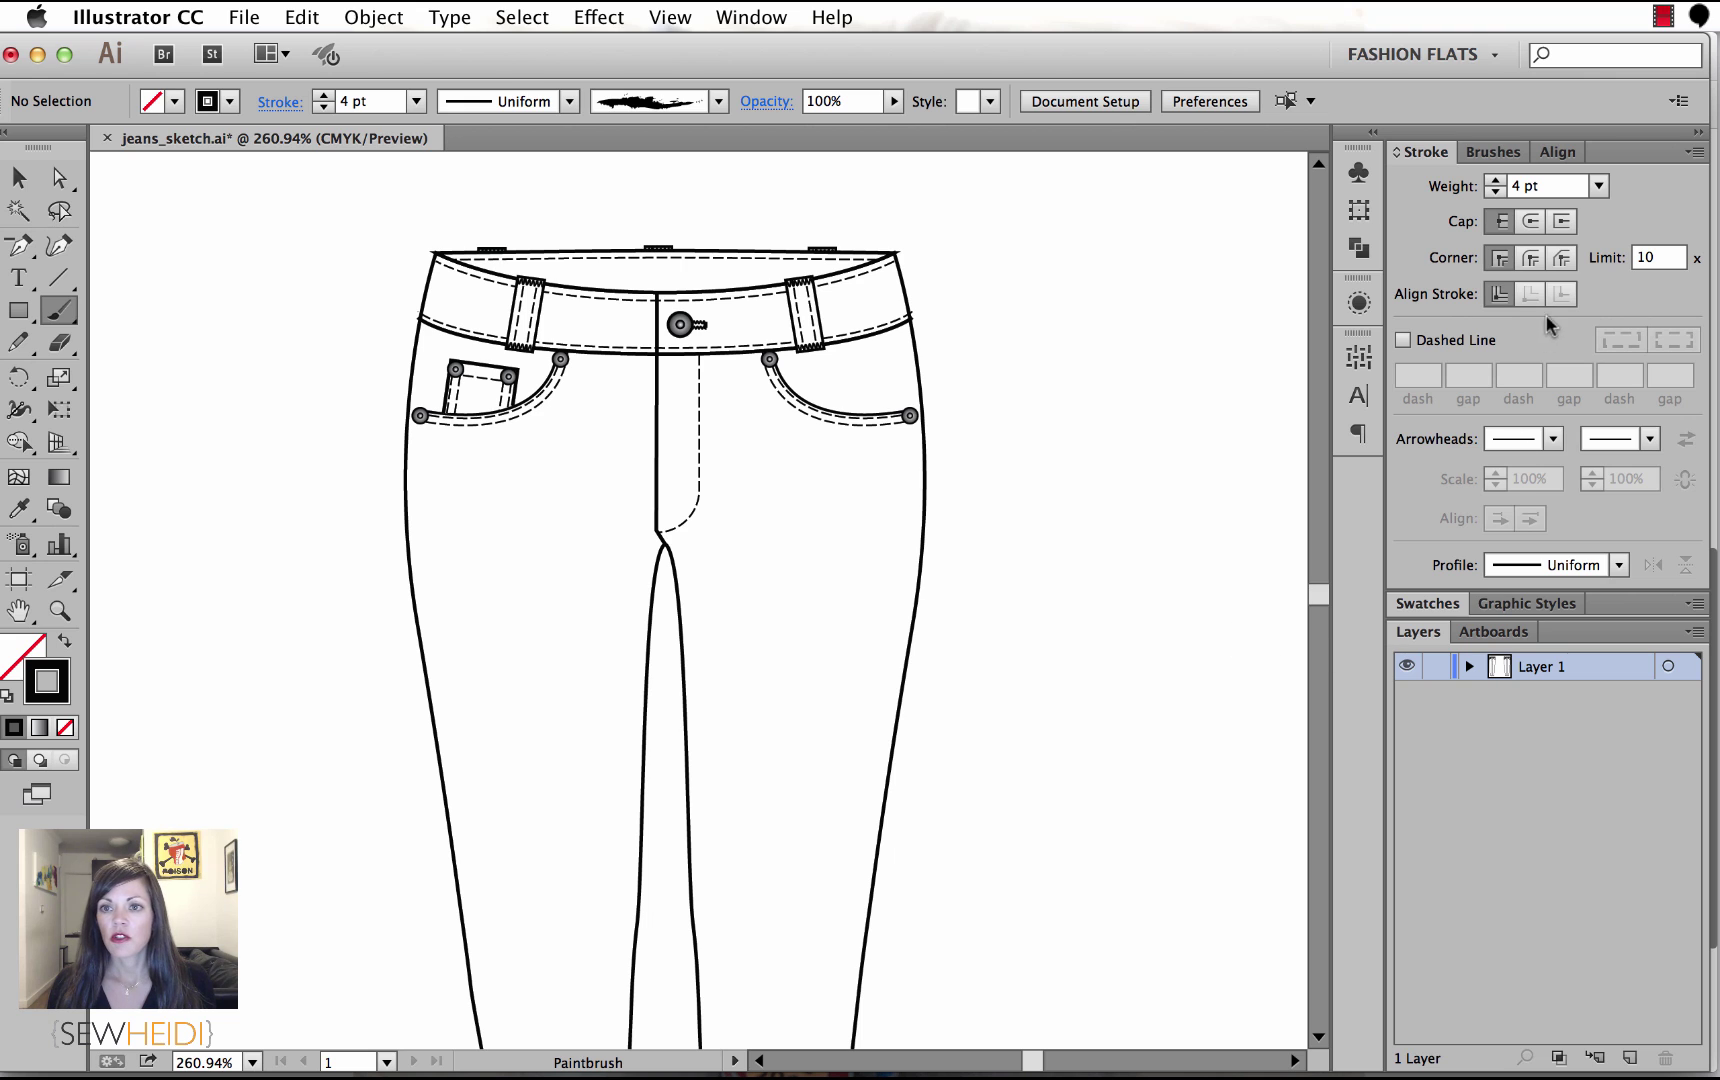
left_click(1492, 152)
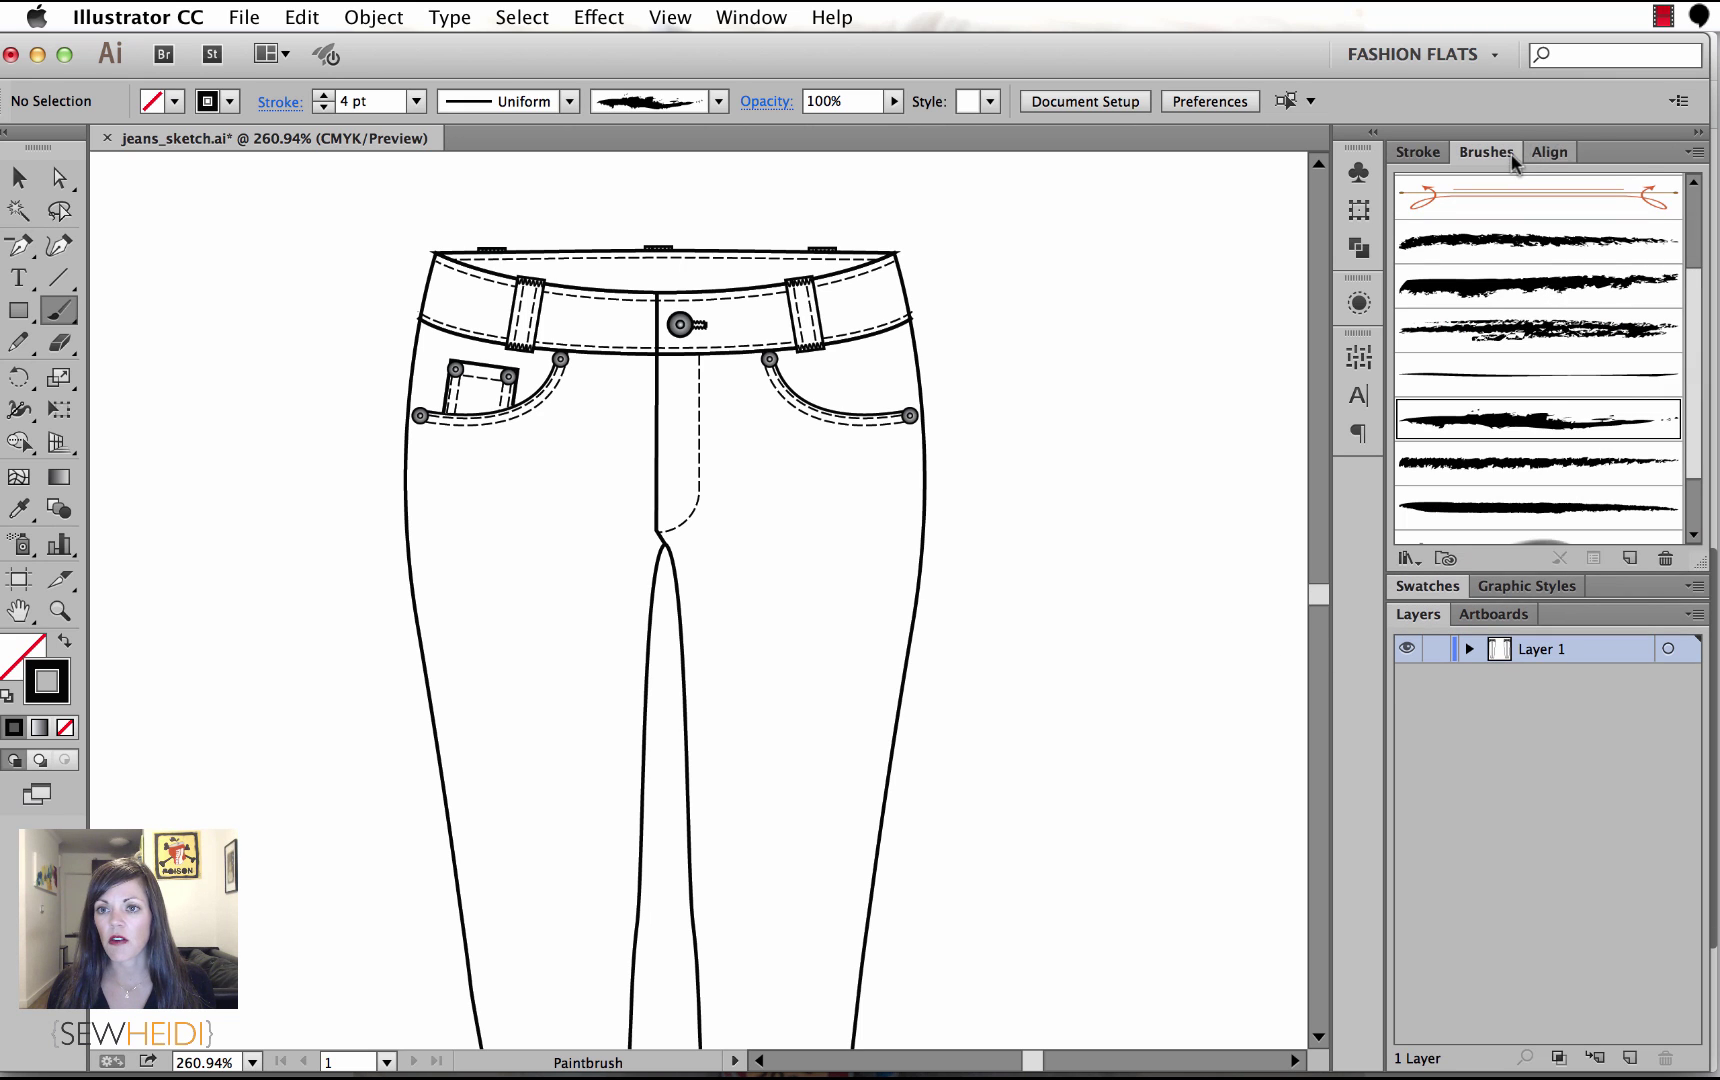
left_click(1700, 155)
mouse_move(1515, 610)
mouse_move(1290, 645)
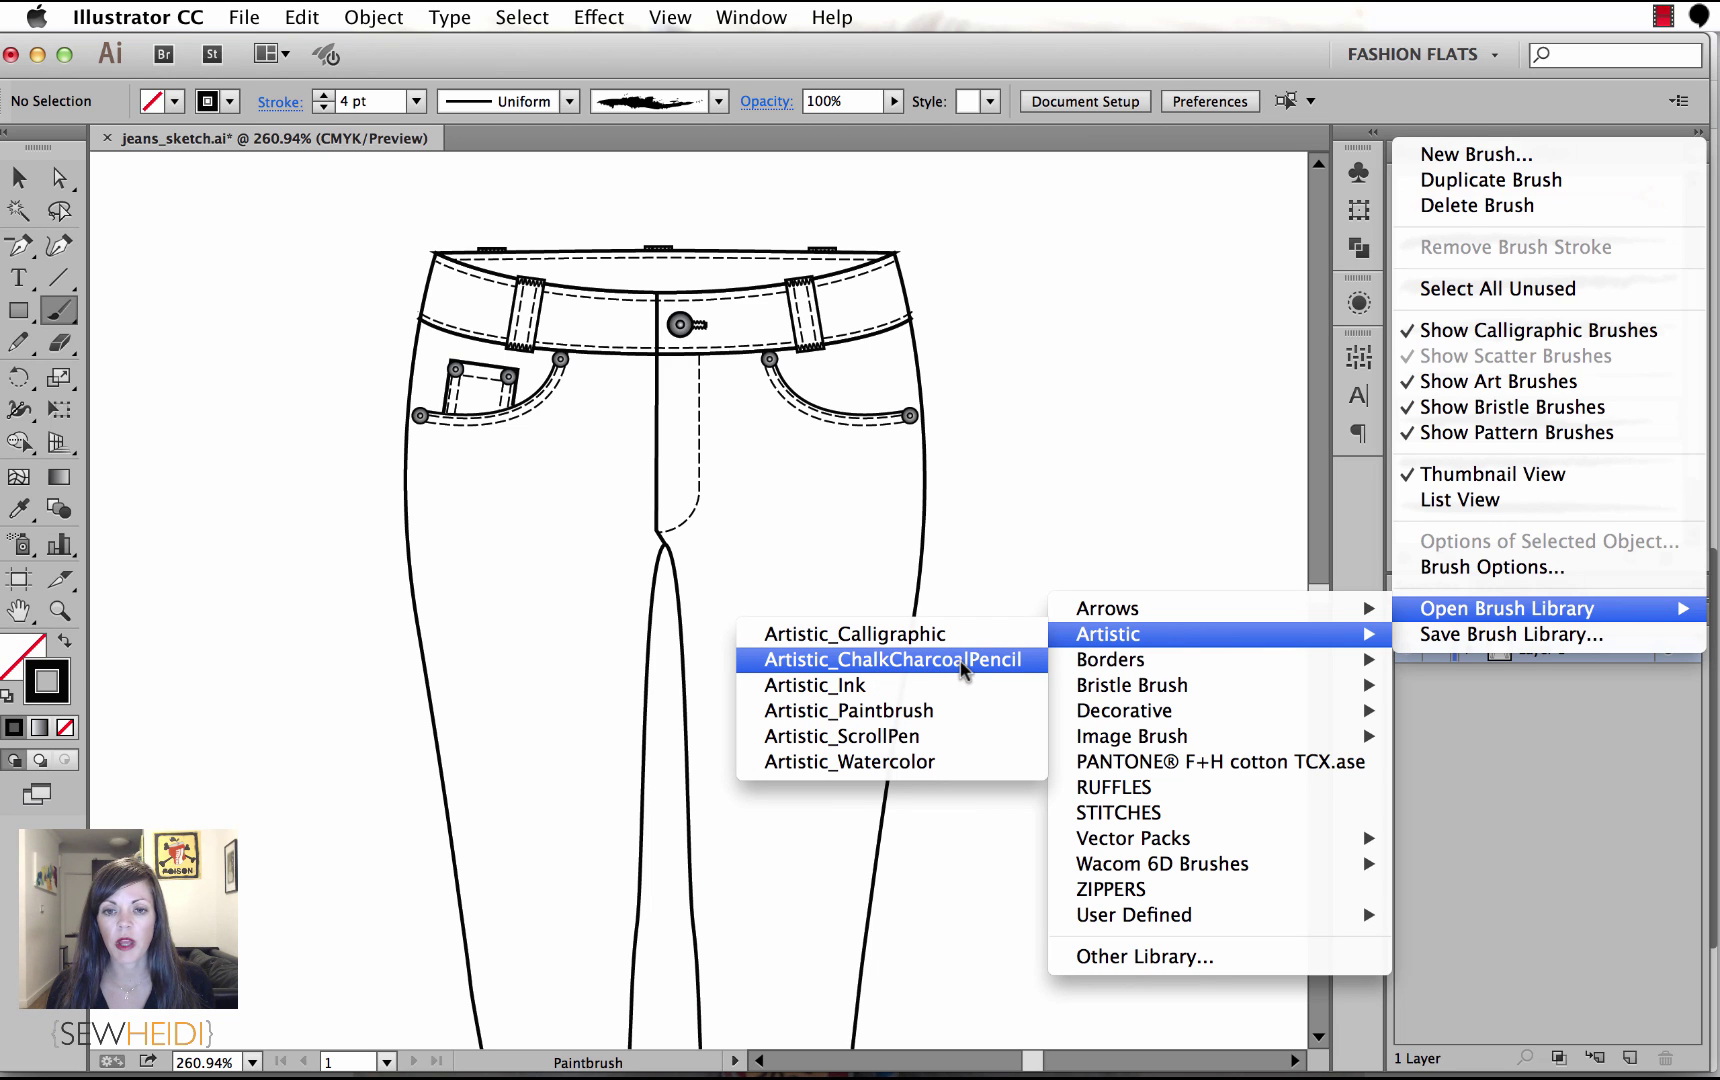
left_click(963, 660)
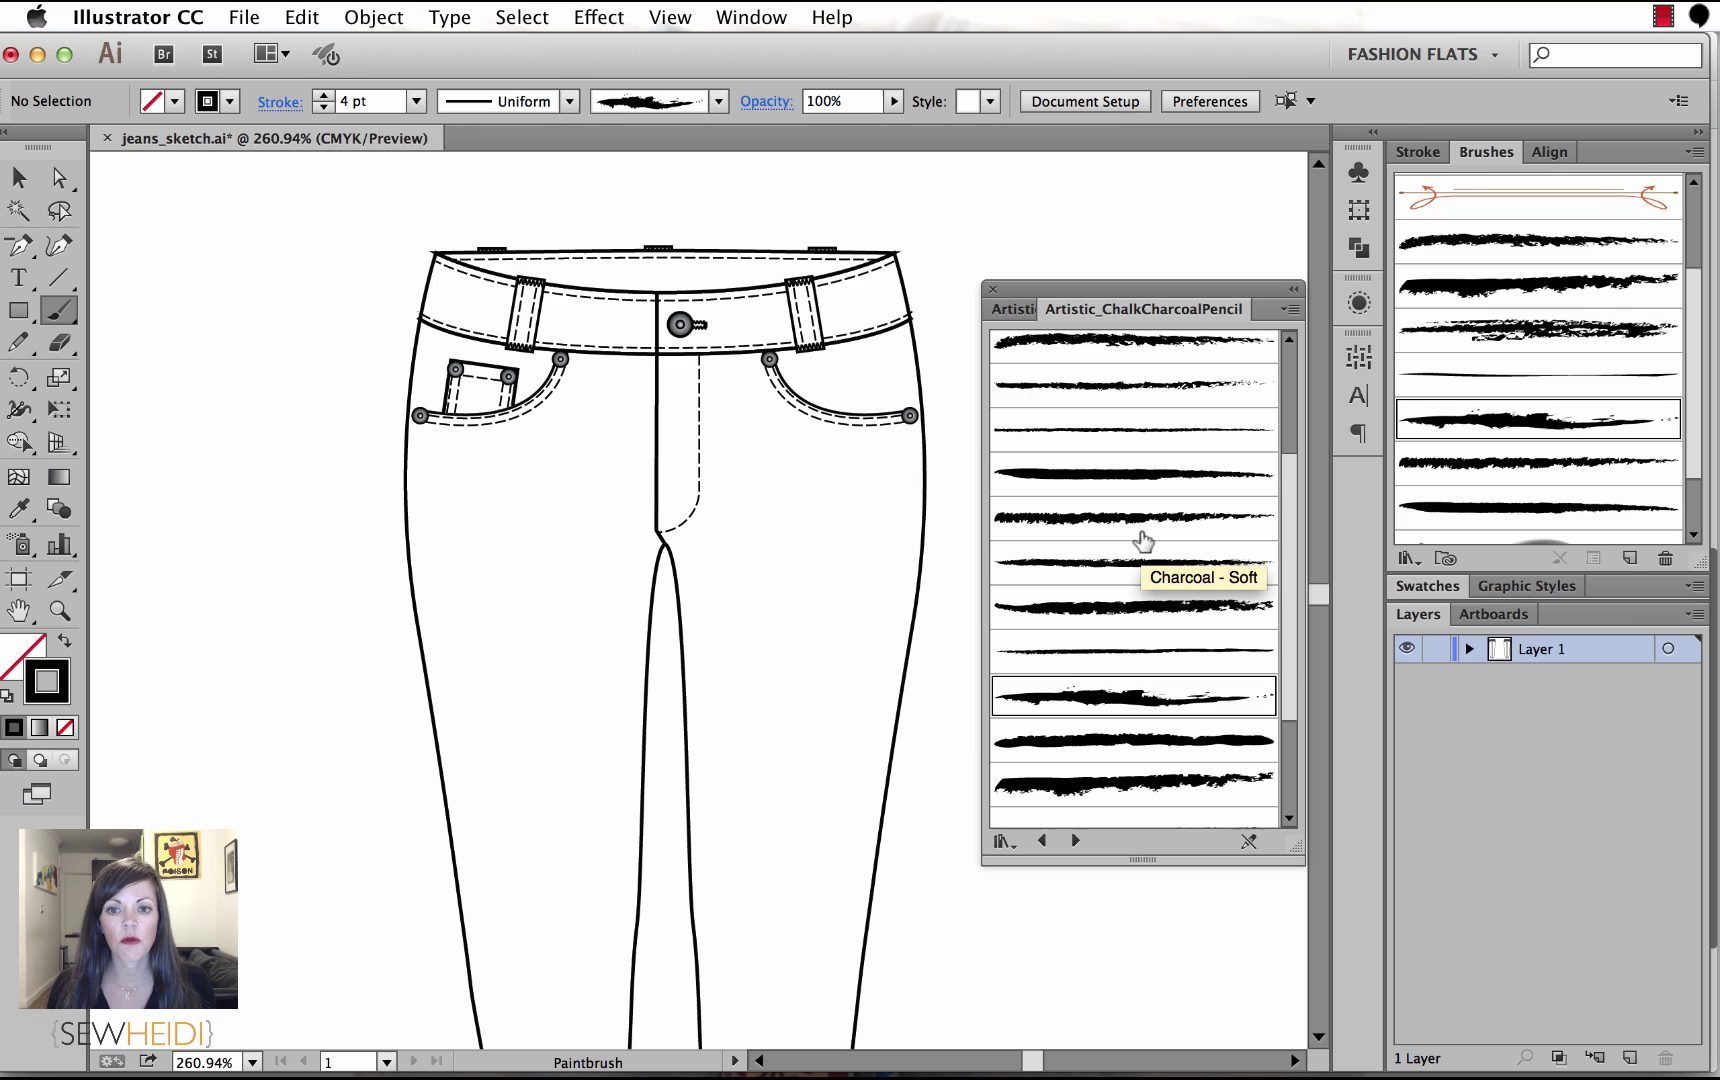
left_click(1100, 703)
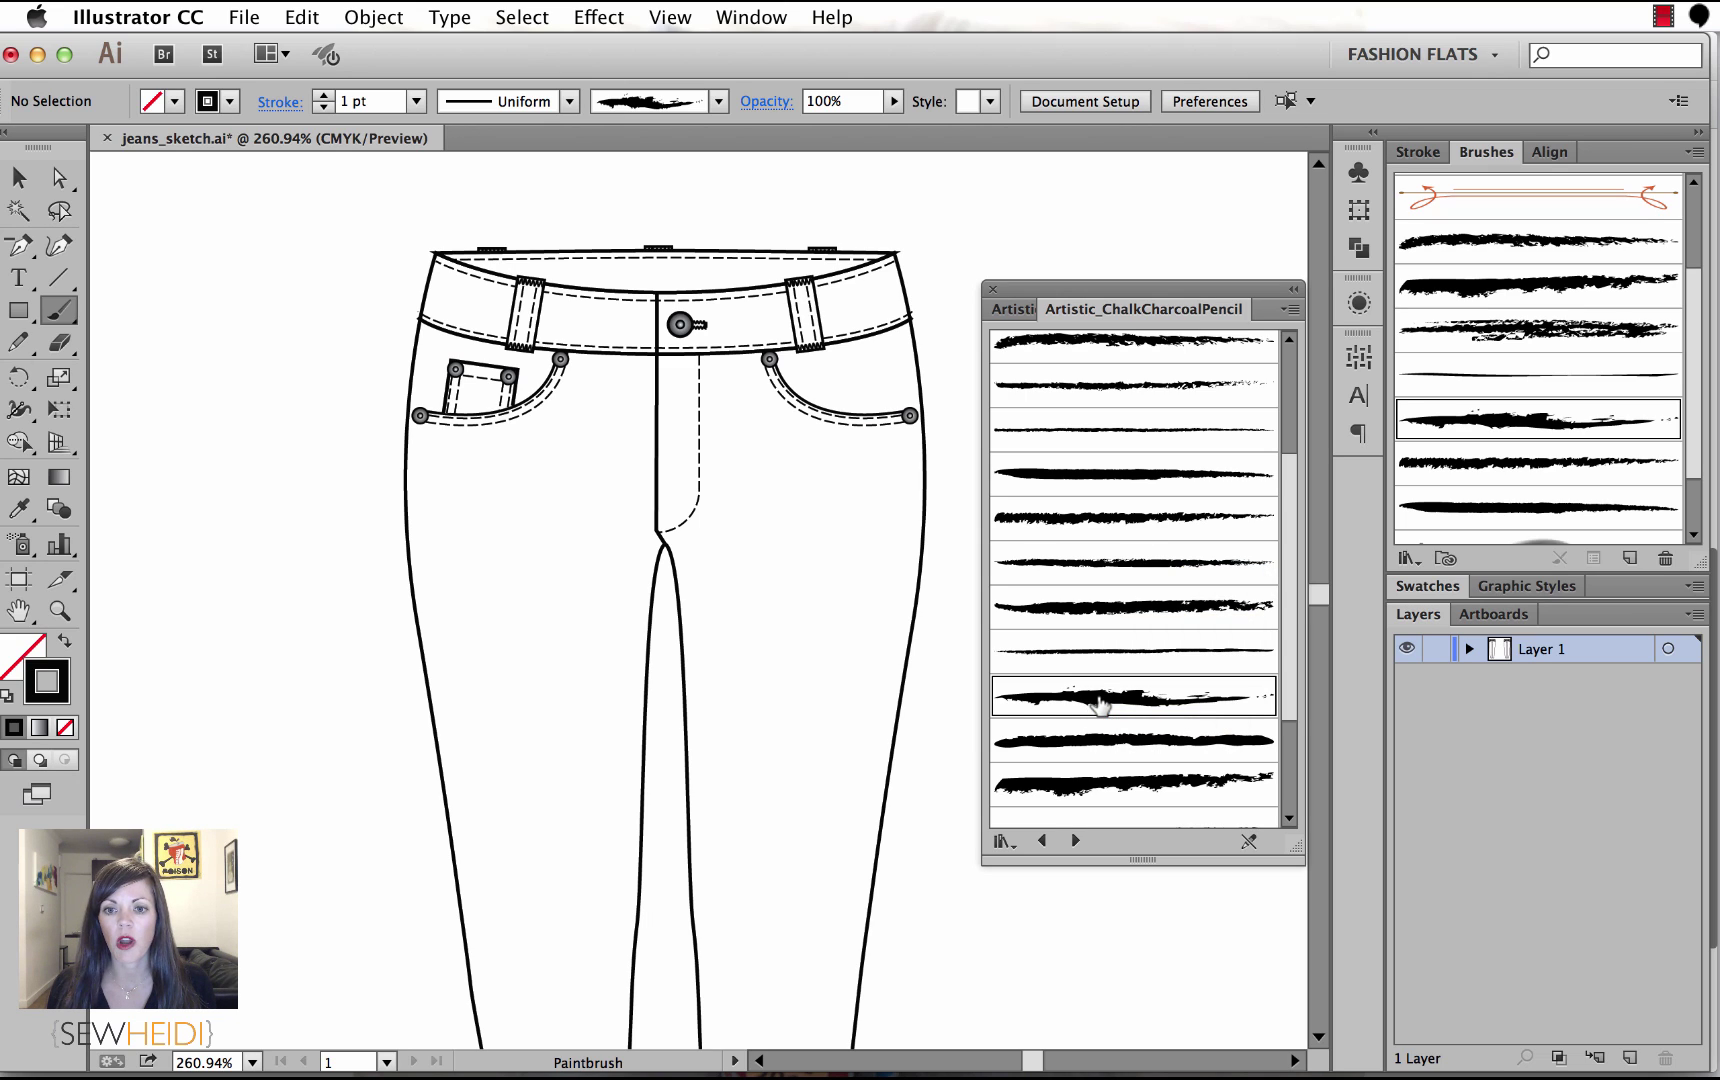
left_click(993, 290)
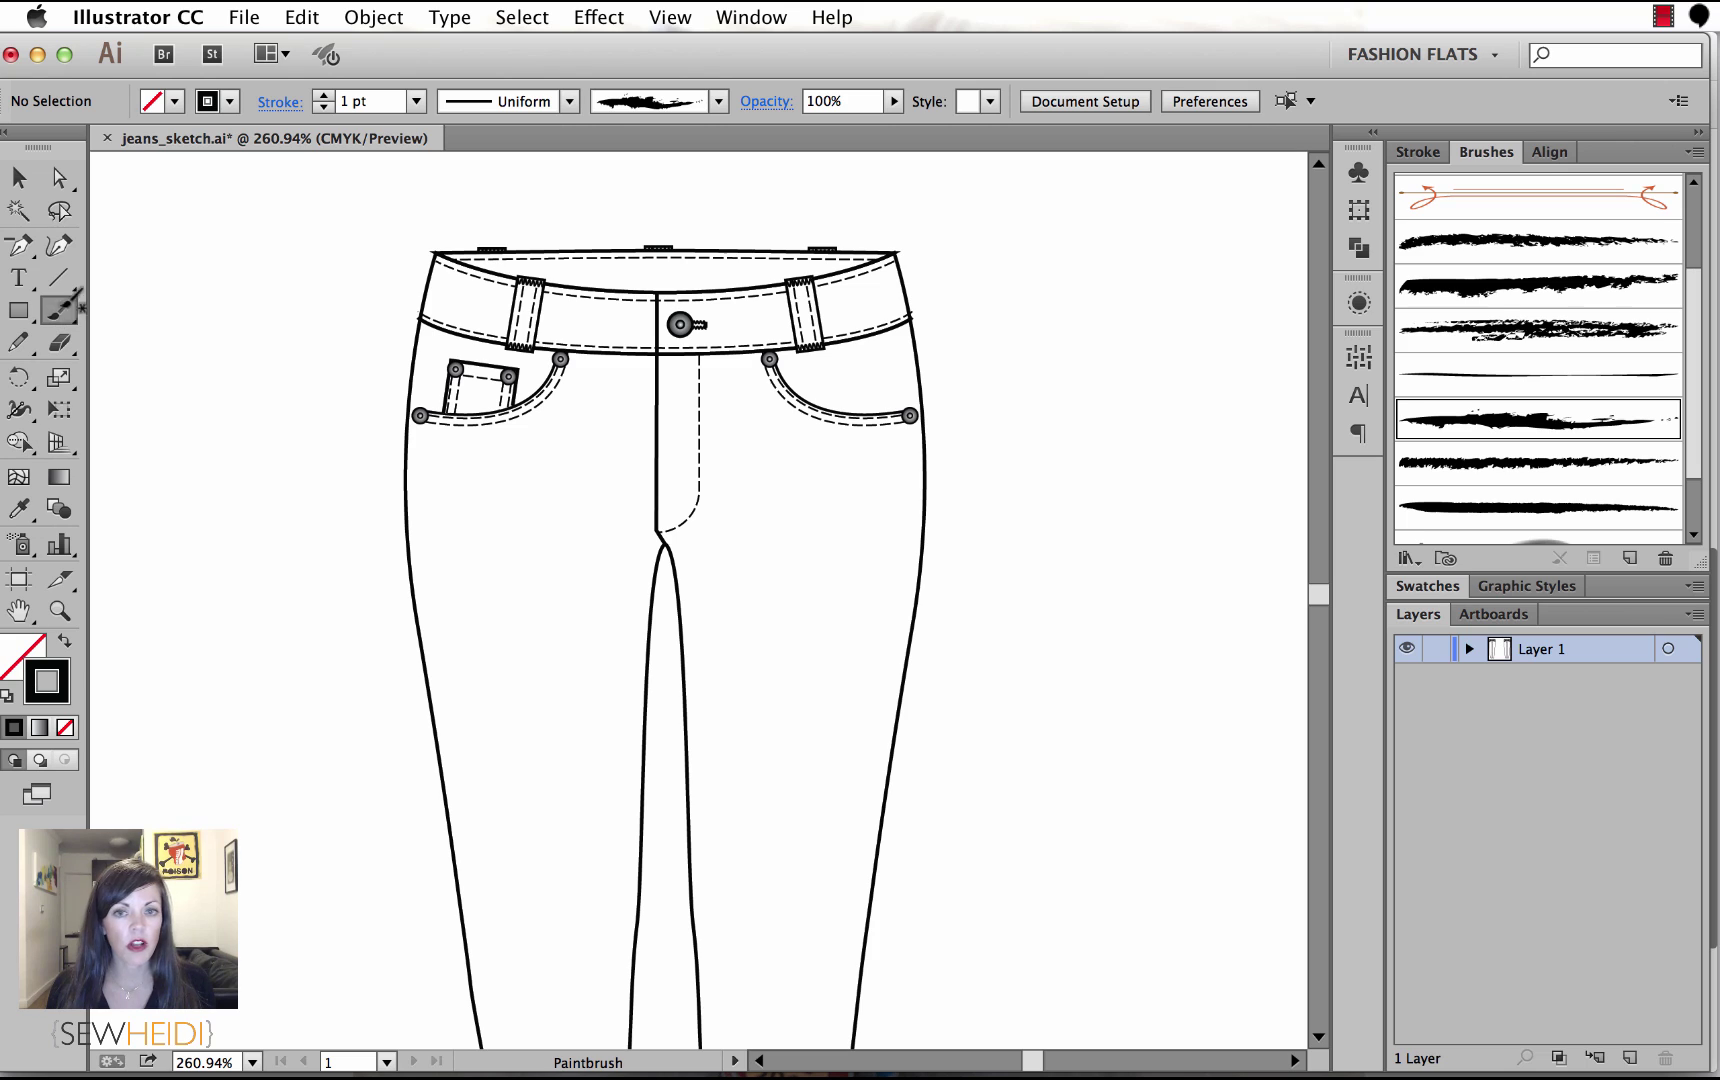
Paint six short Charcoal - Rough crease strokes fanning out from the crotch on both sides.
left_click_drag(668, 543, 750, 488)
left_click_drag(675, 553, 777, 575)
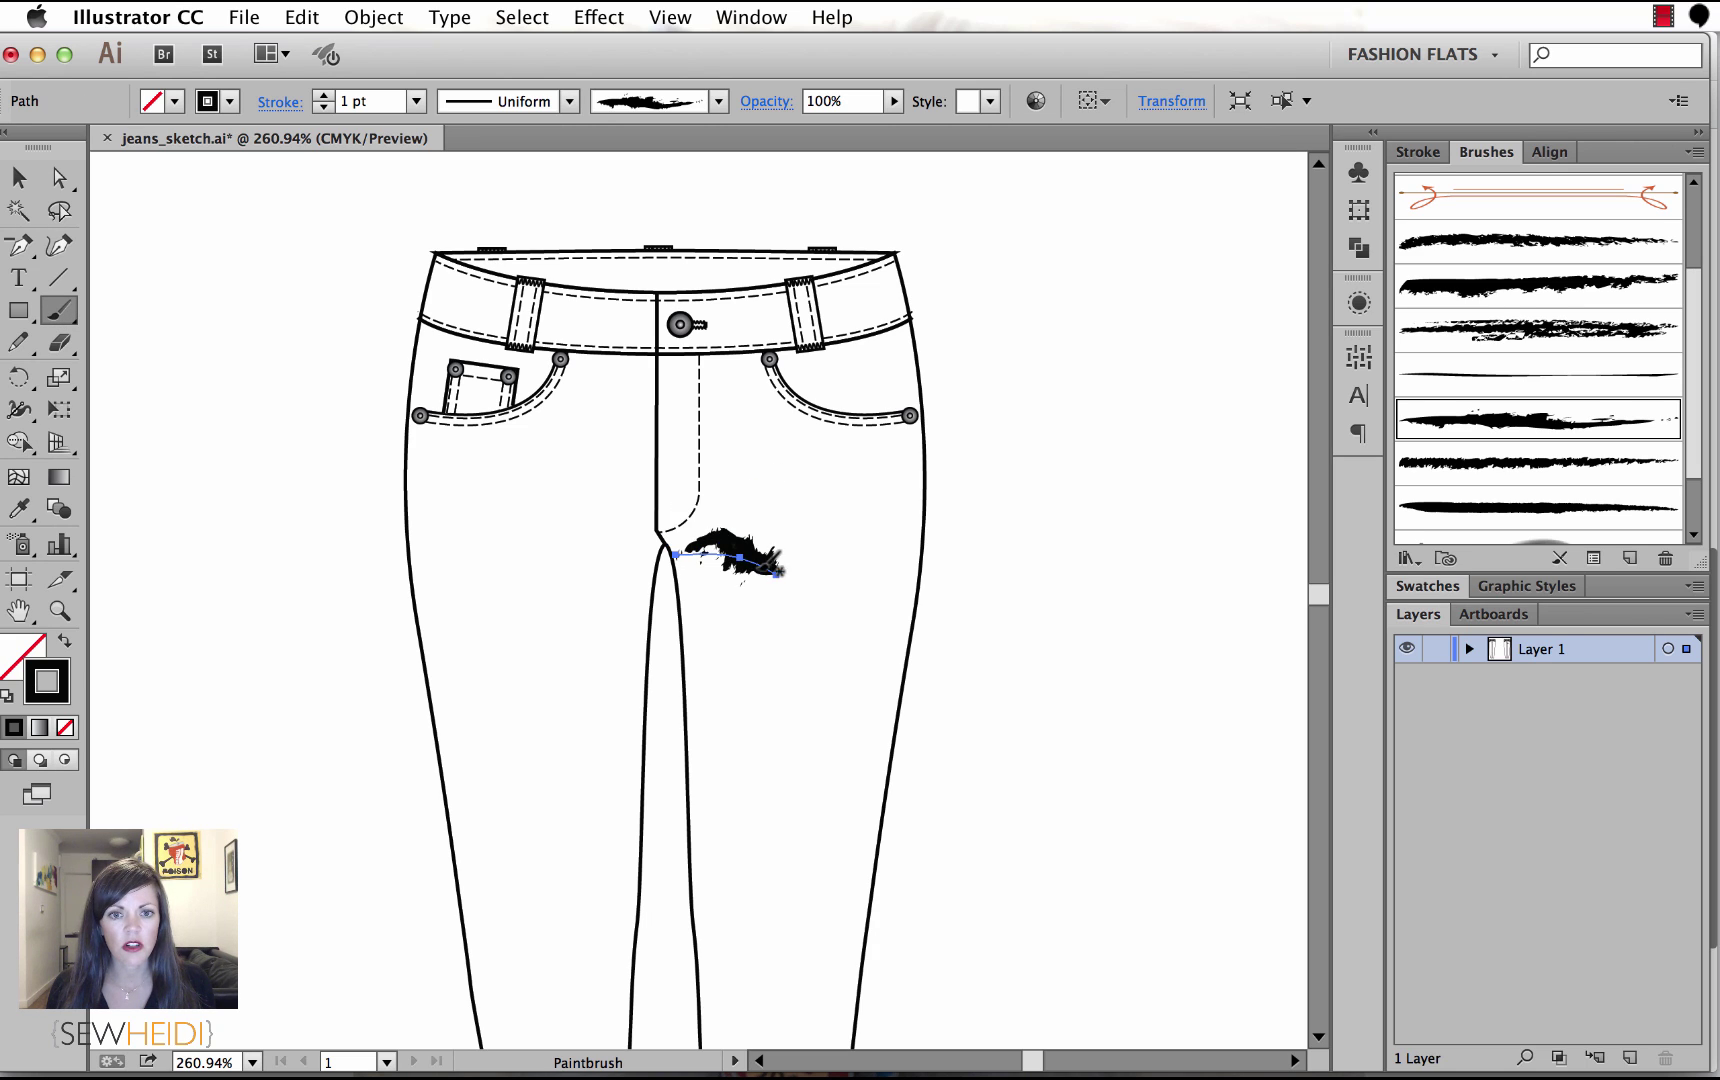
left_click_drag(672, 528, 760, 468)
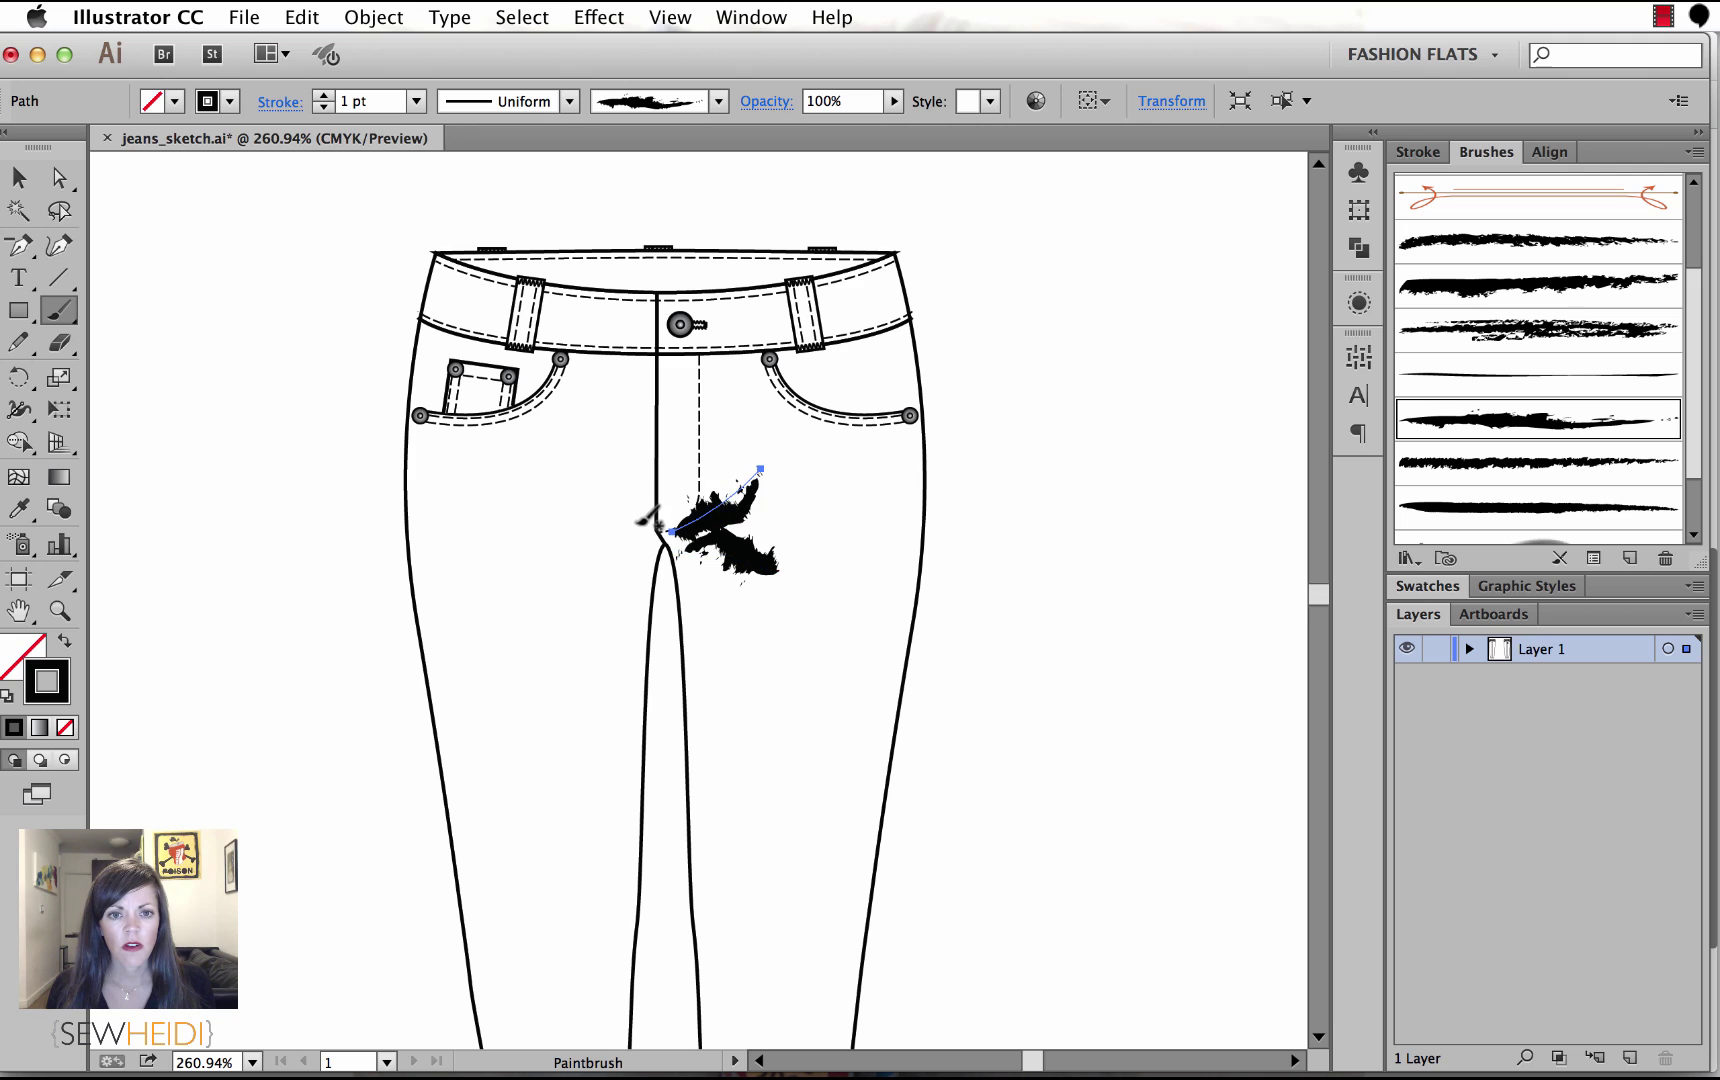
mouse_move(600, 483)
left_mouse_down()
mouse_move(652, 530)
mouse_move(643, 552)
left_mouse_up()
left_click_drag(560, 616, 640, 577)
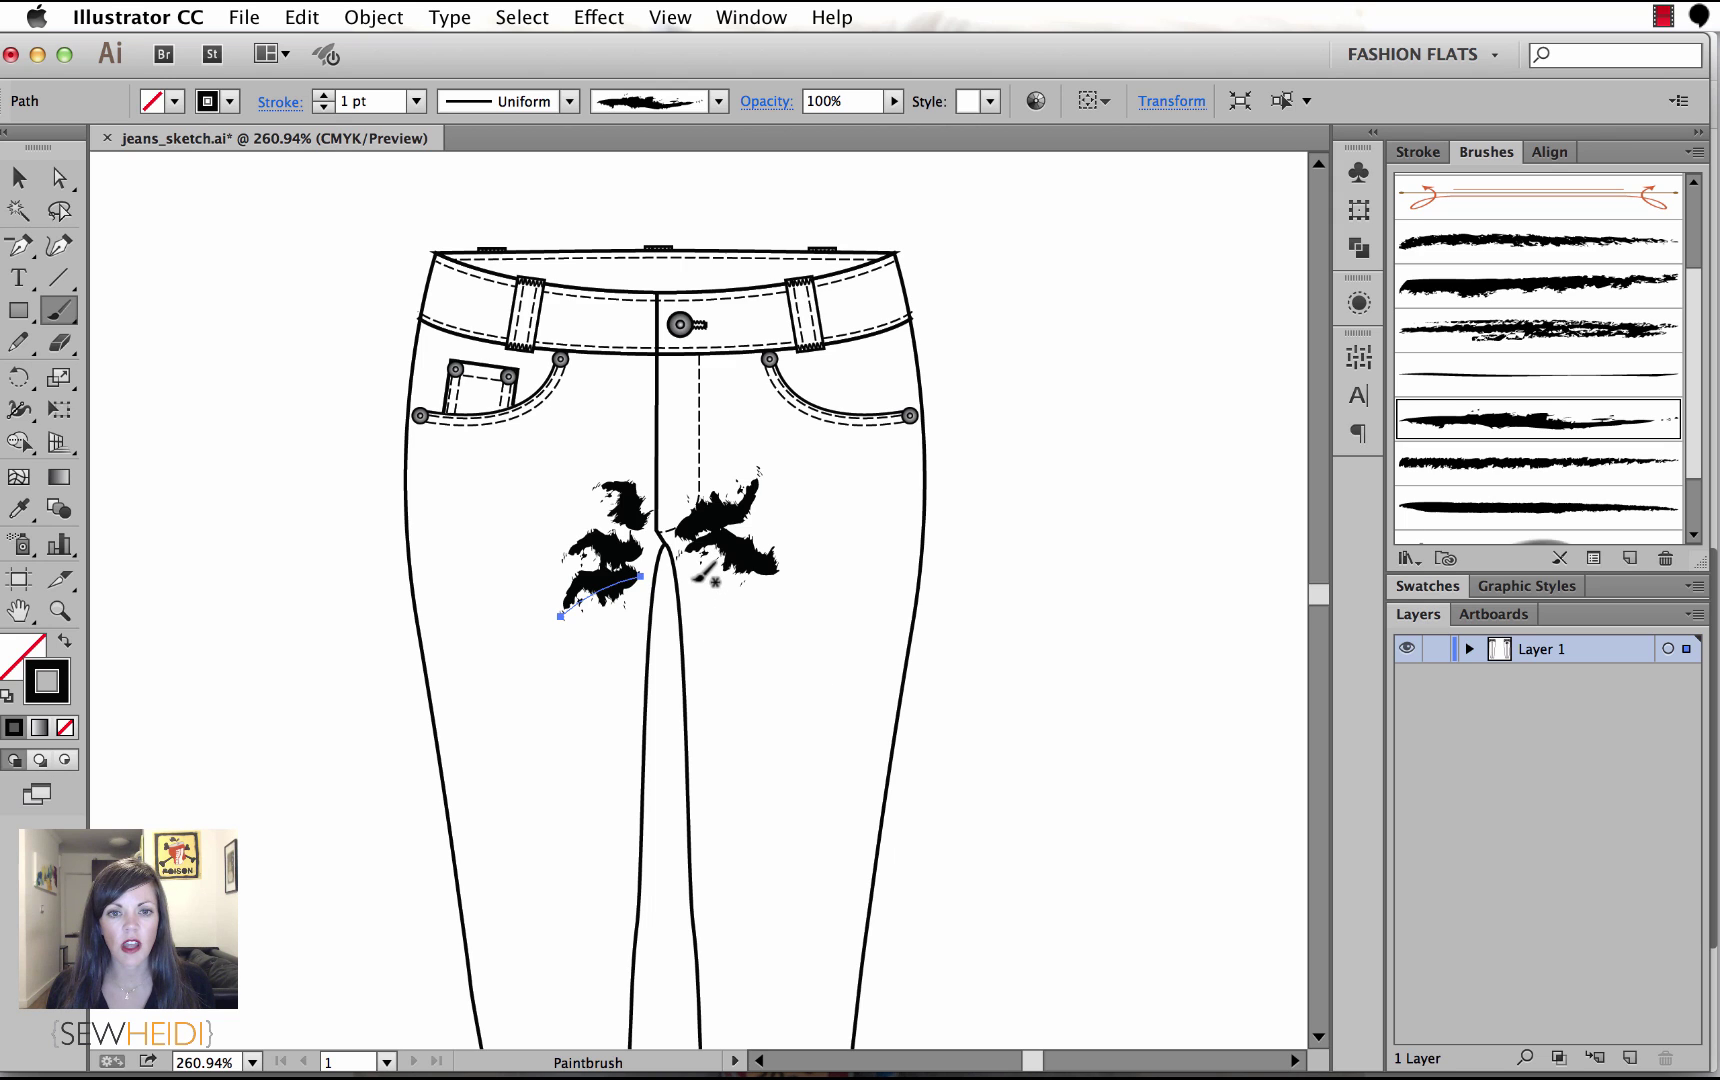
left_click_drag(686, 572, 761, 613)
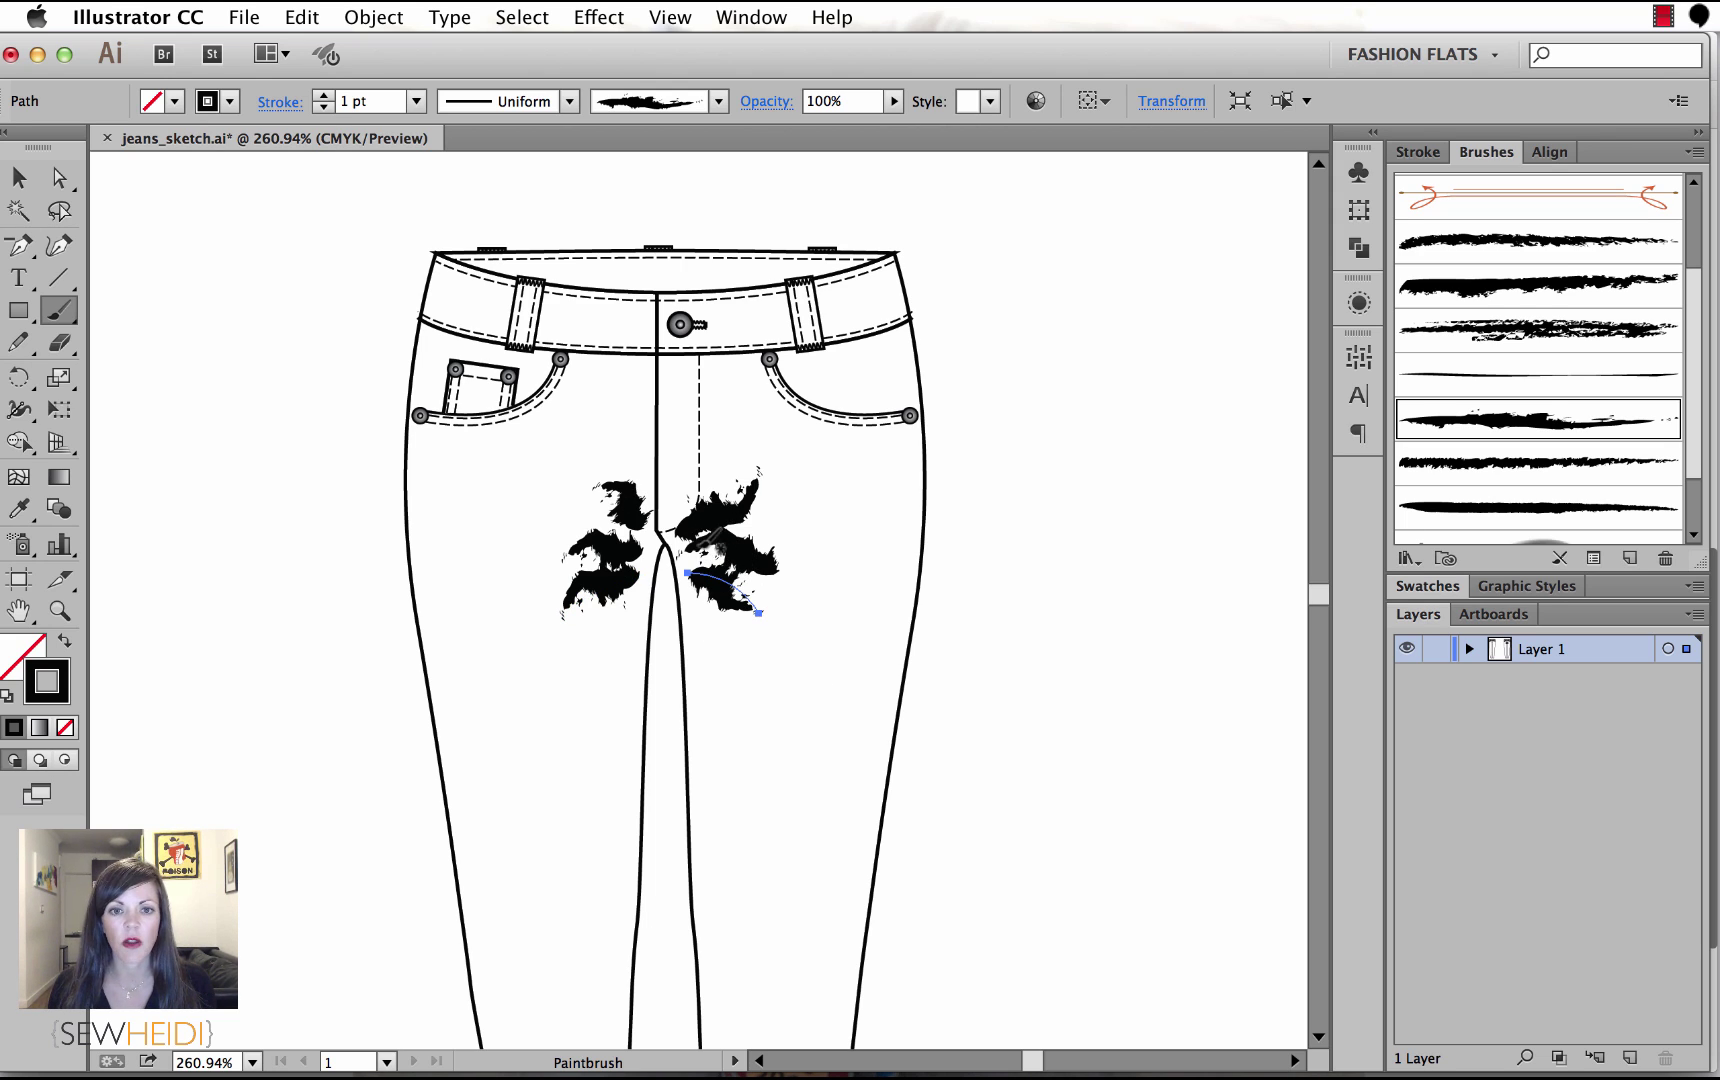
Select all the crotch crease strokes and thin them to 0.25 pt stroke weight.
left_click(19, 178)
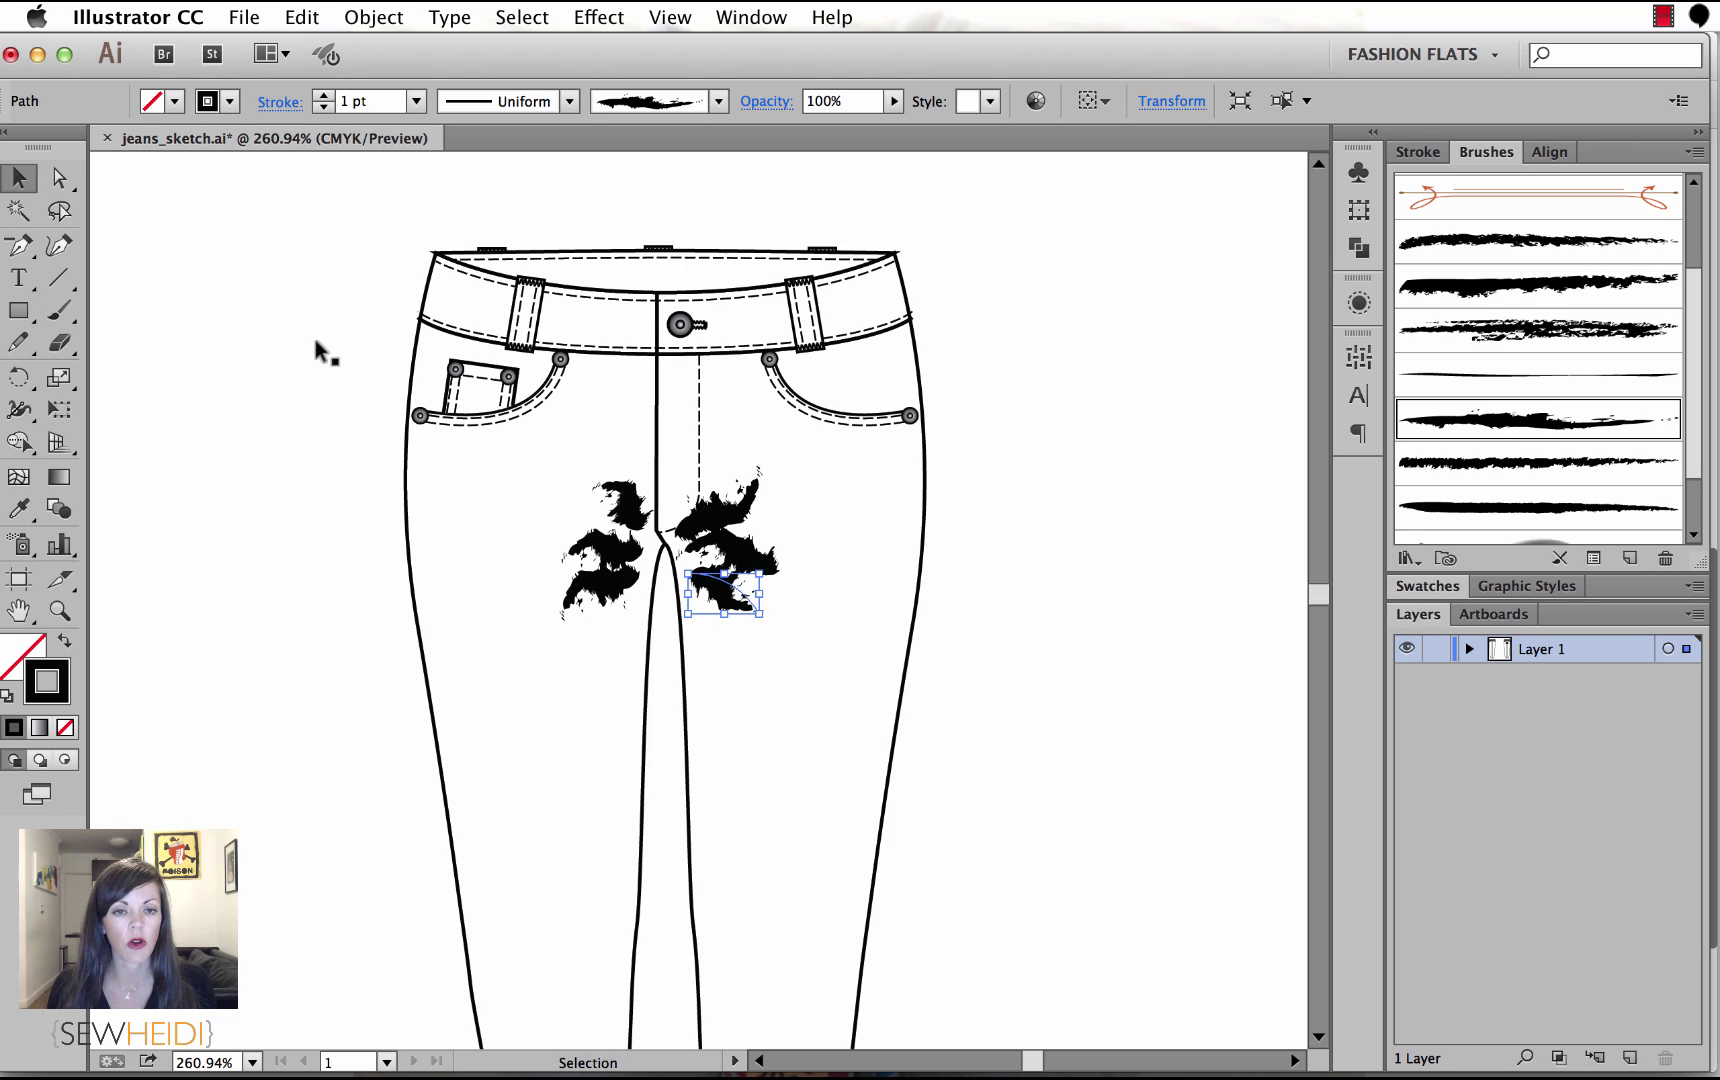
left_click(617, 511)
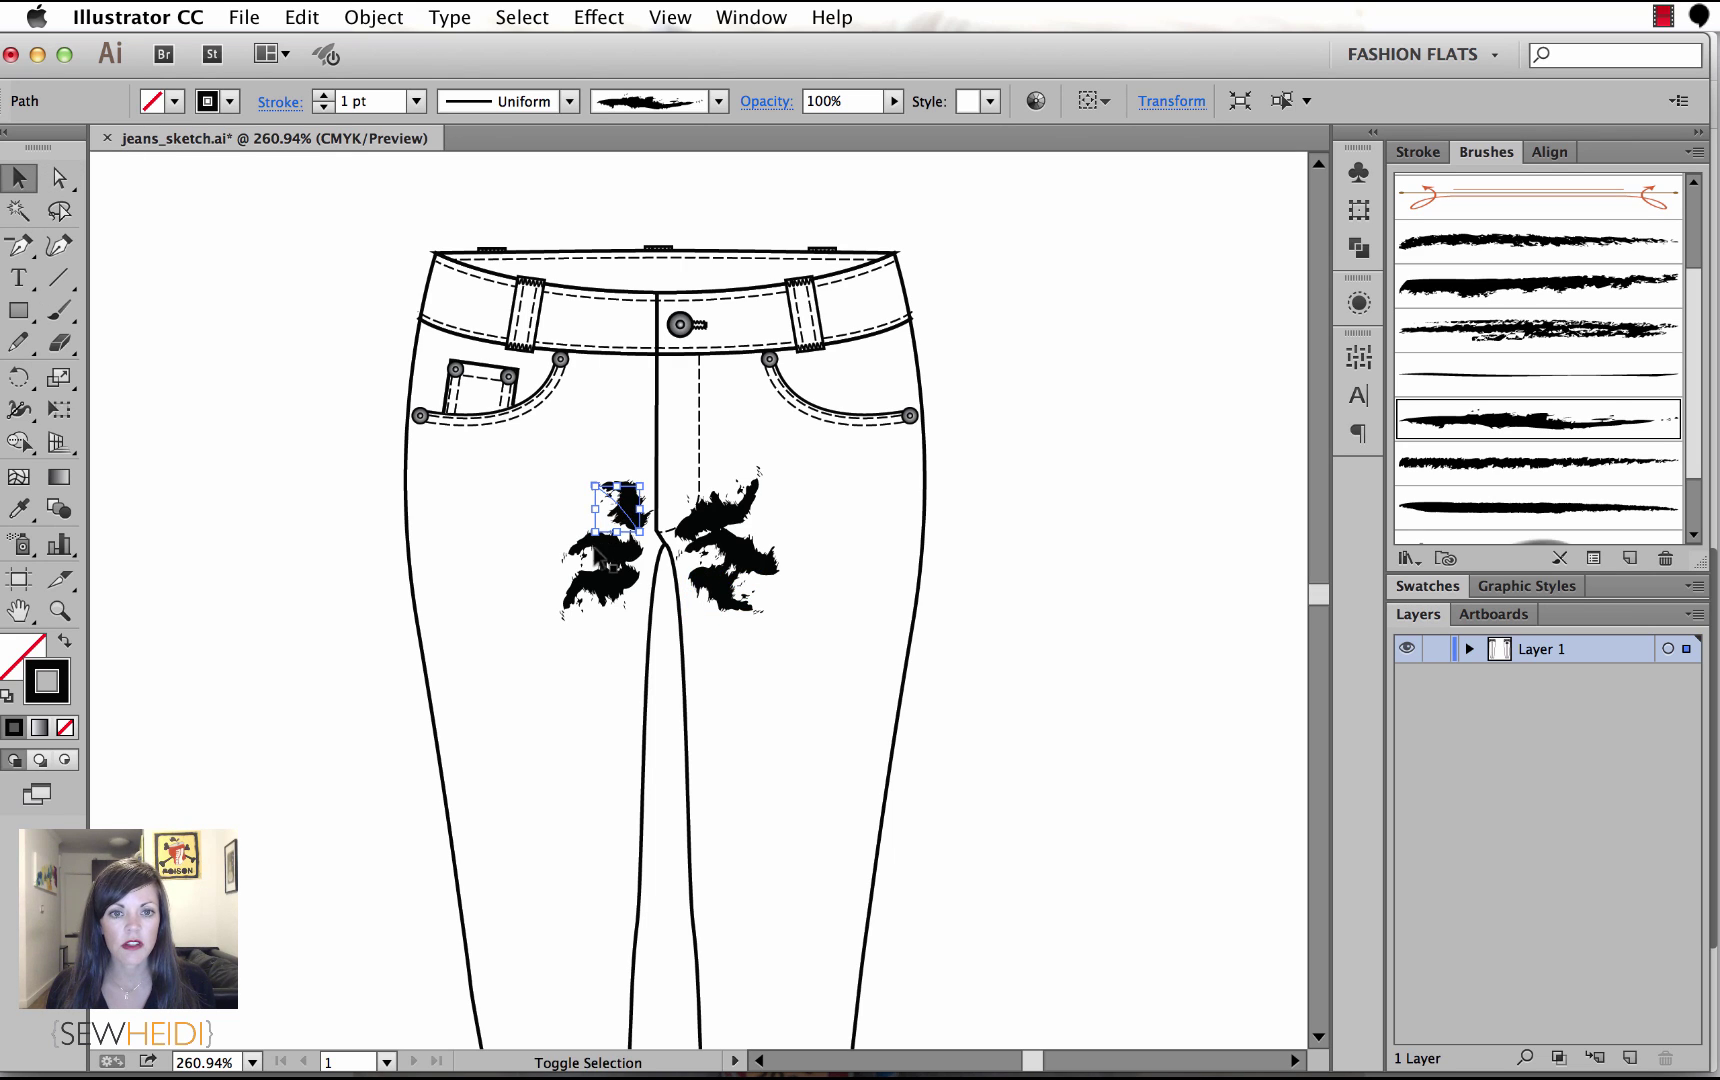
left_click(592, 607, "shift")
left_click(714, 588, "shift")
left_click(718, 518, "shift")
left_click(718, 518, "shift")
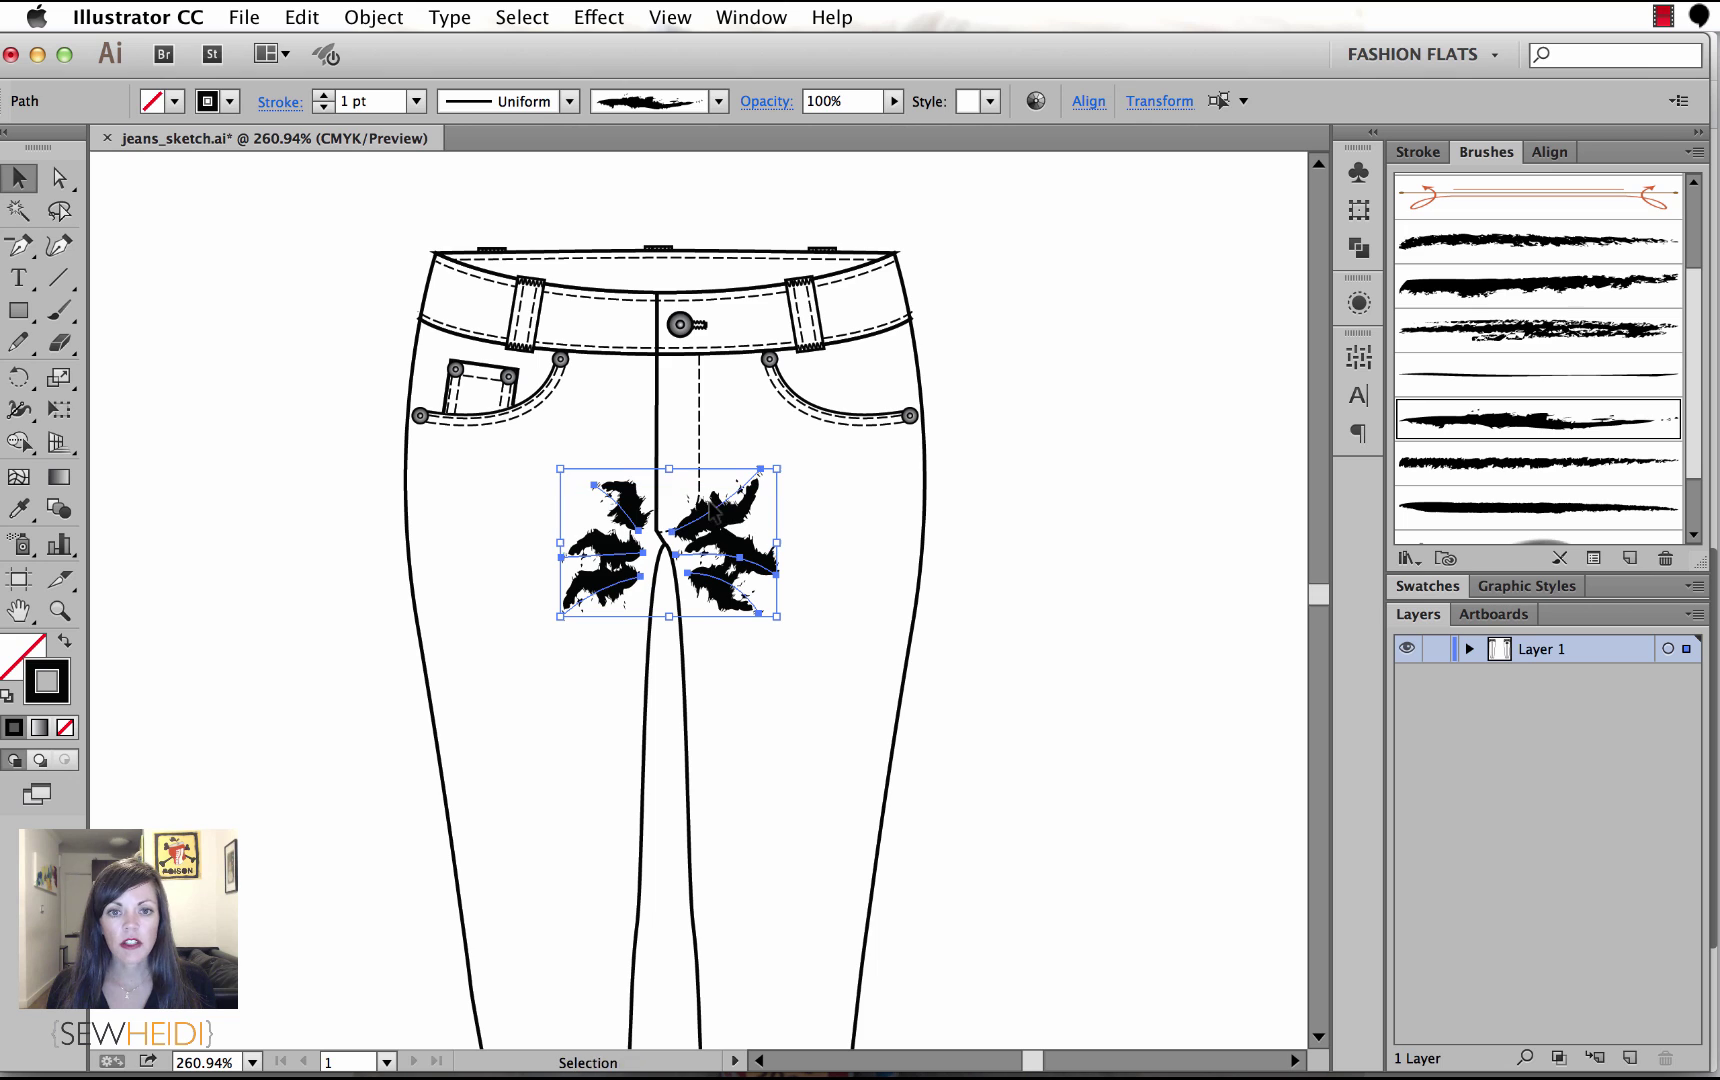
left_click(1418, 152)
left_click(1557, 187)
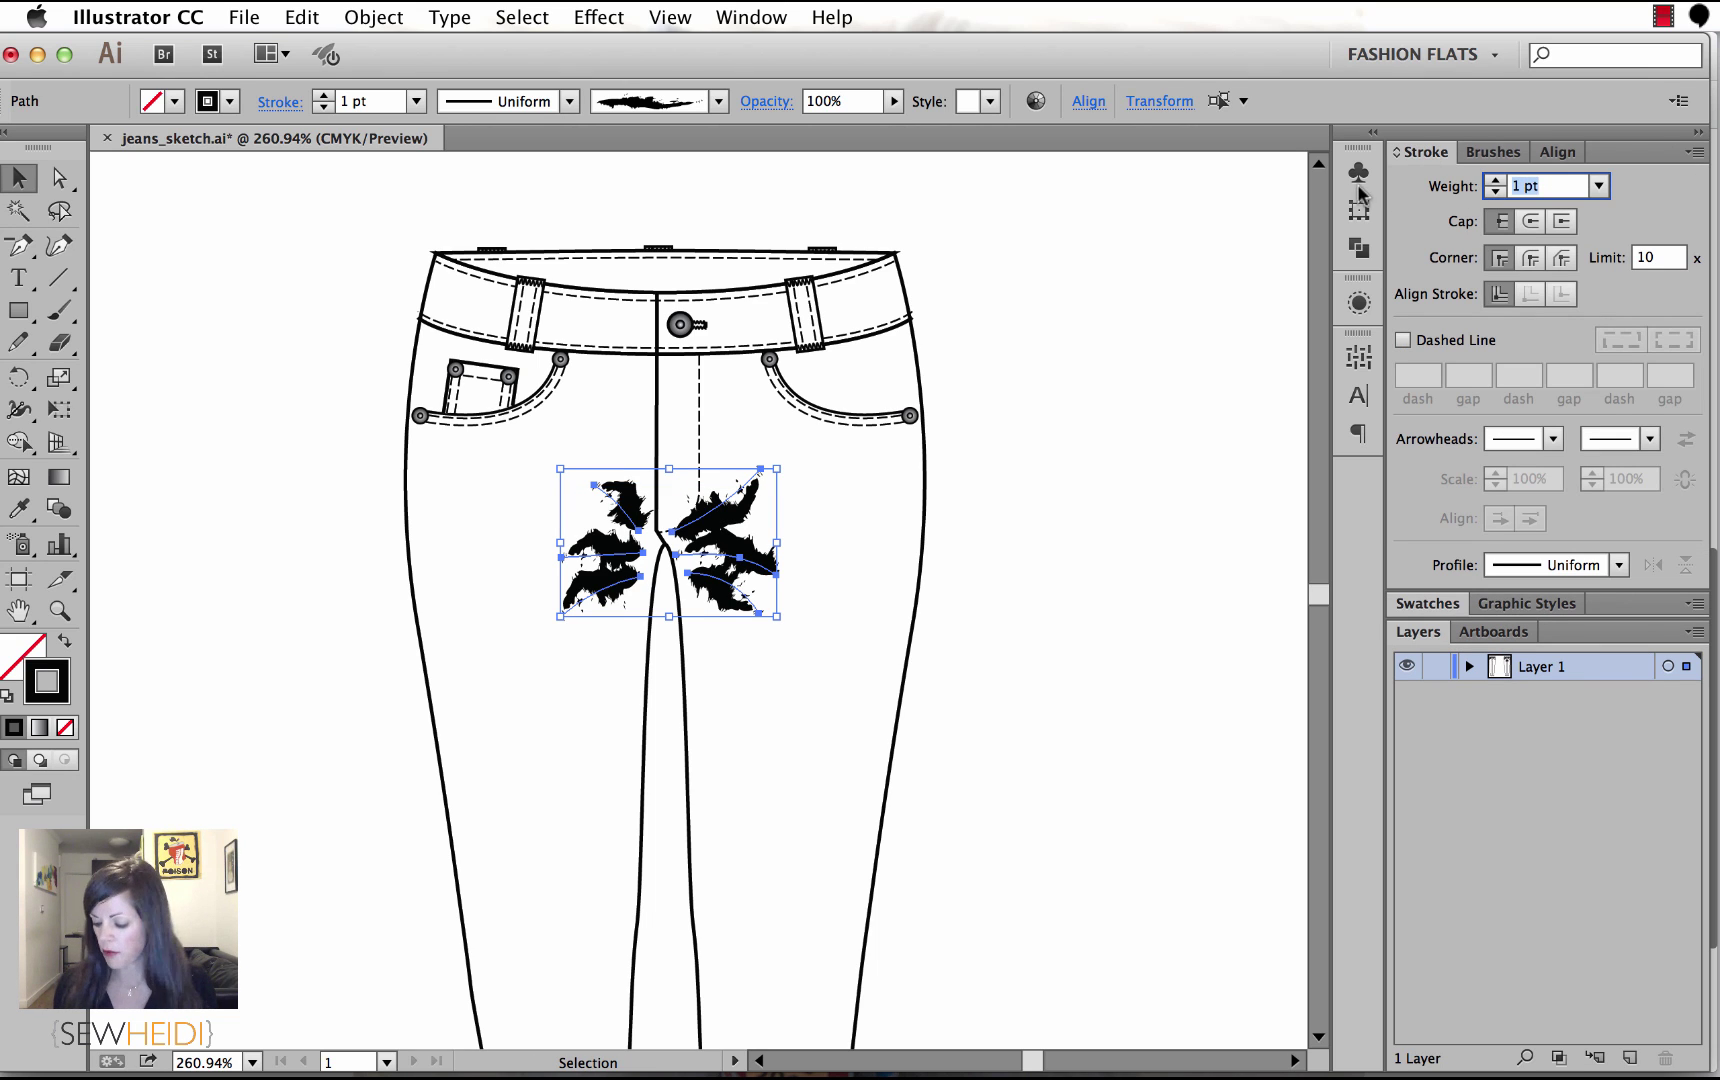
type(".25")
key("Return")
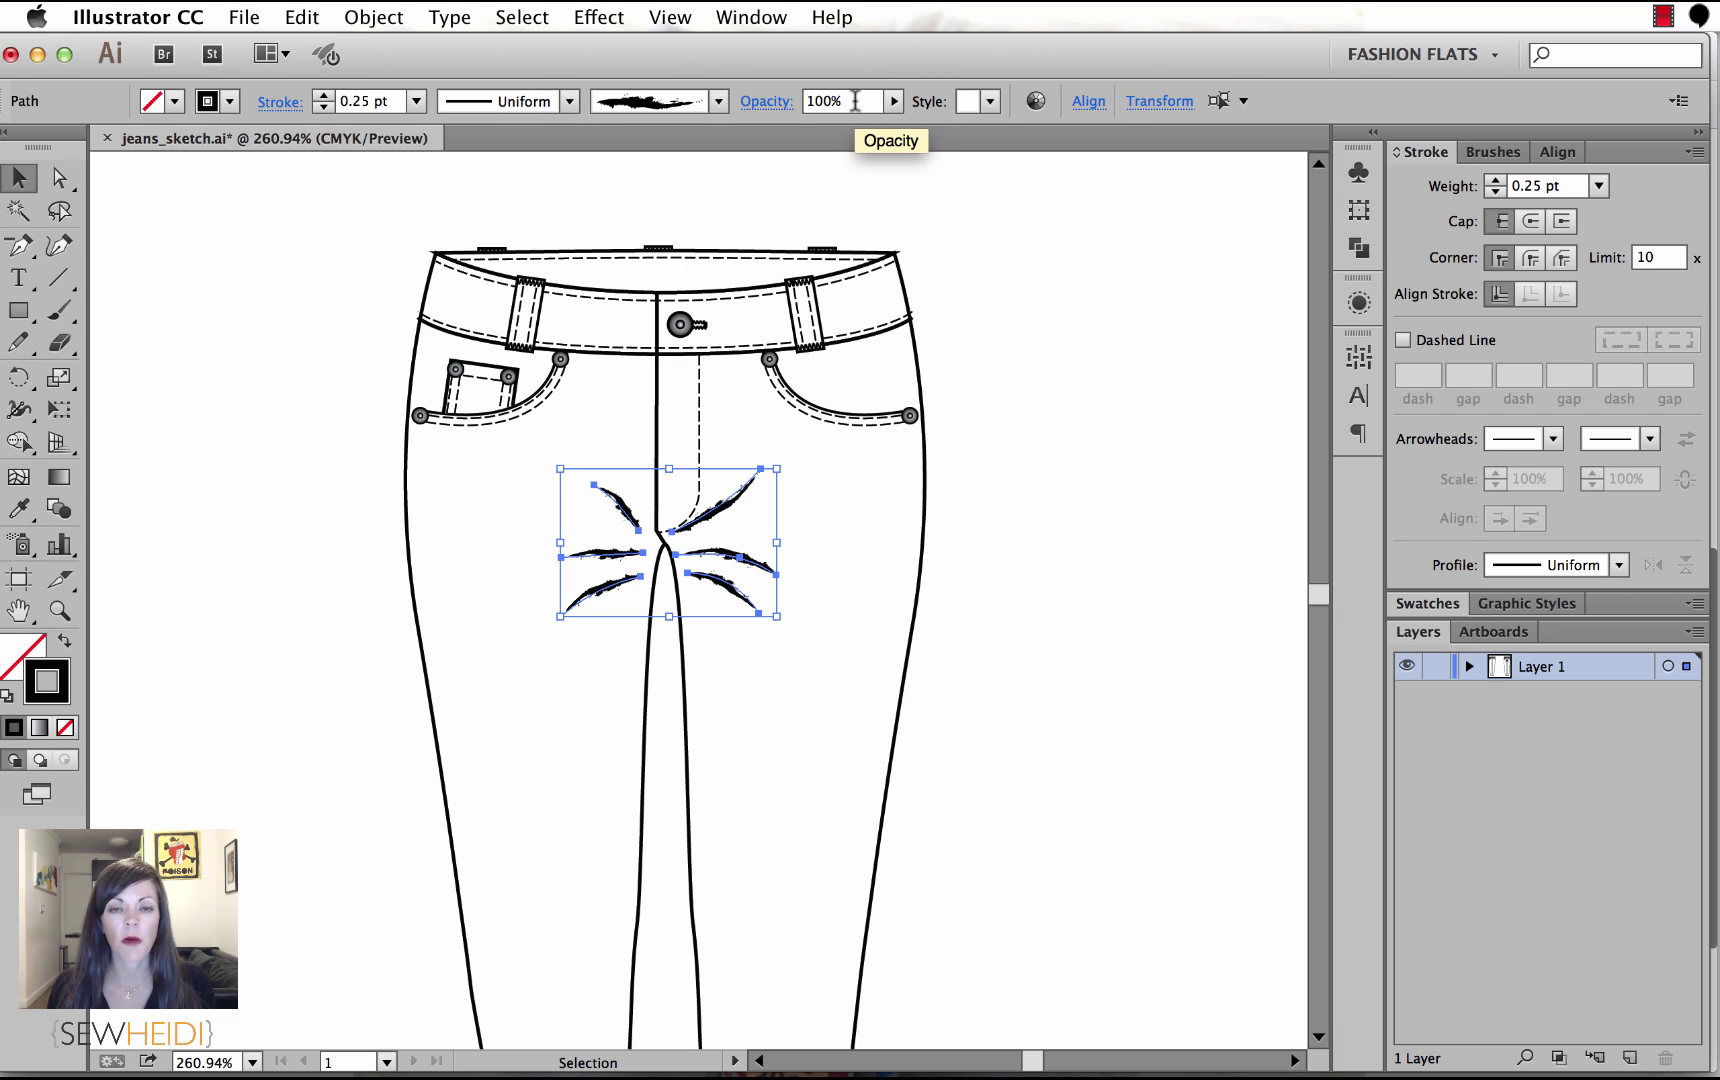
Fade the creases to 5% opacity, then check individual faint creases around the crotch.
left_click(852, 101)
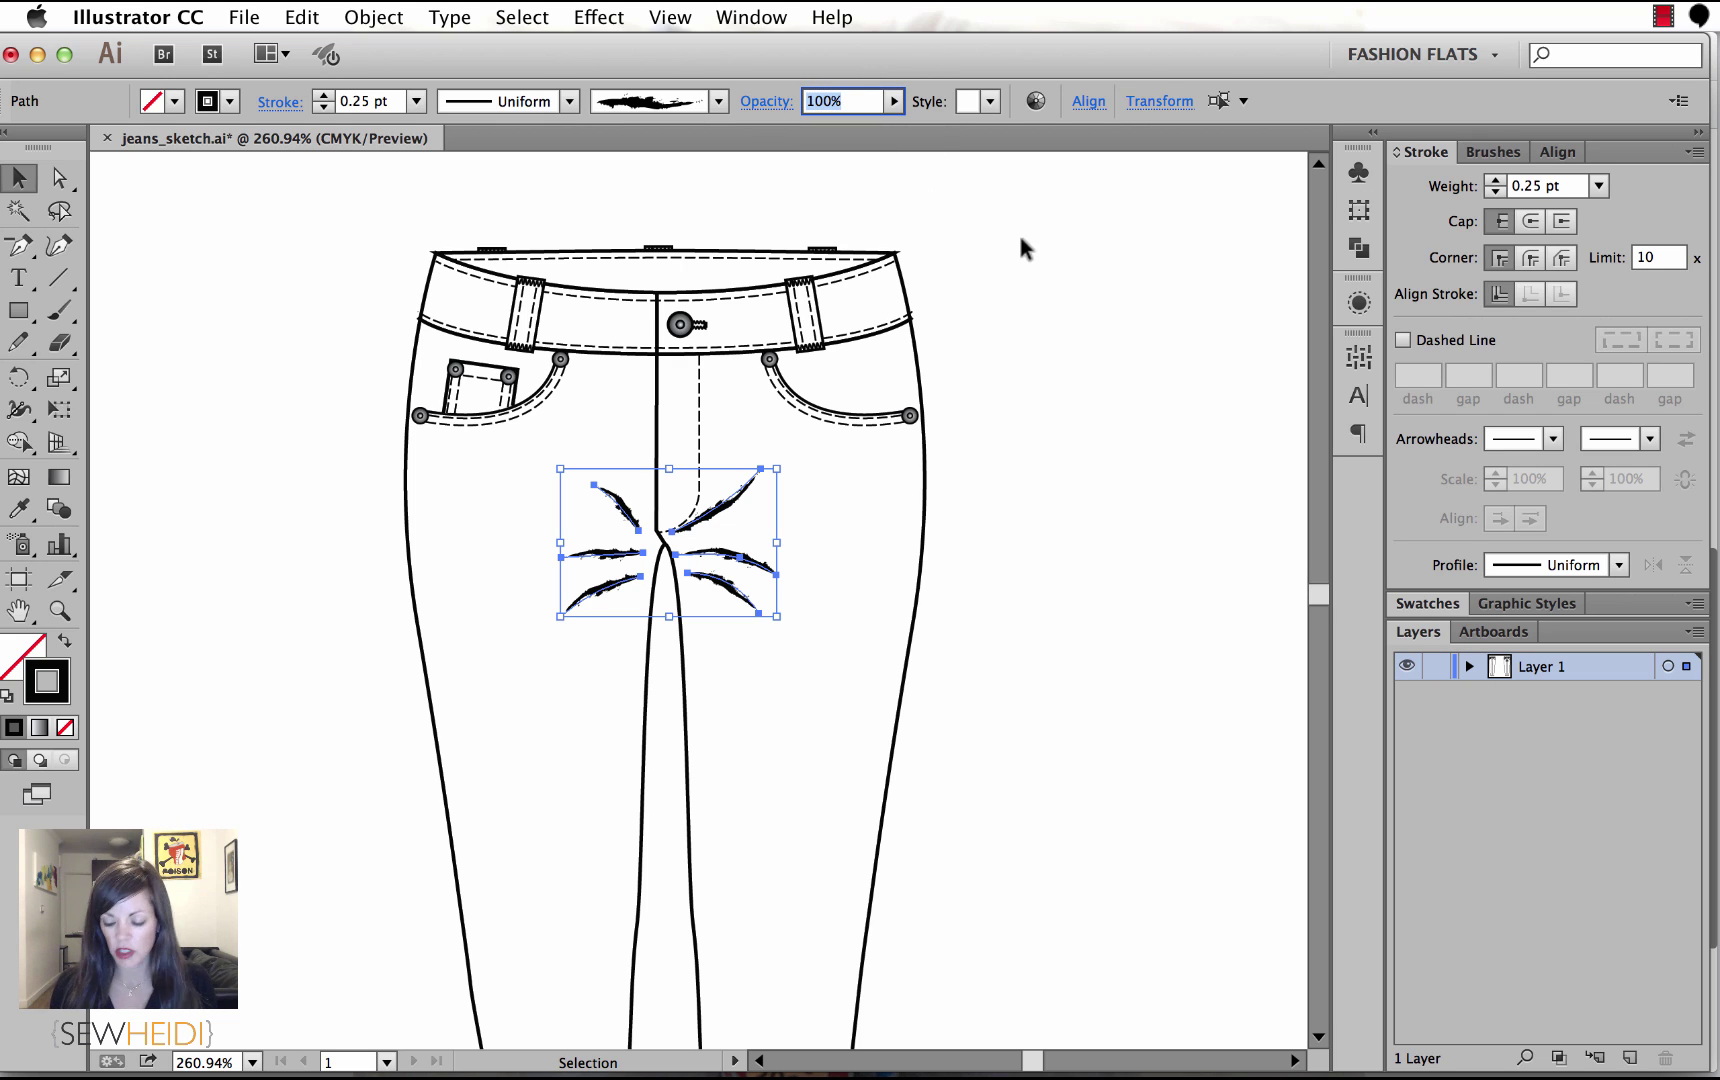
type("5")
key("Return")
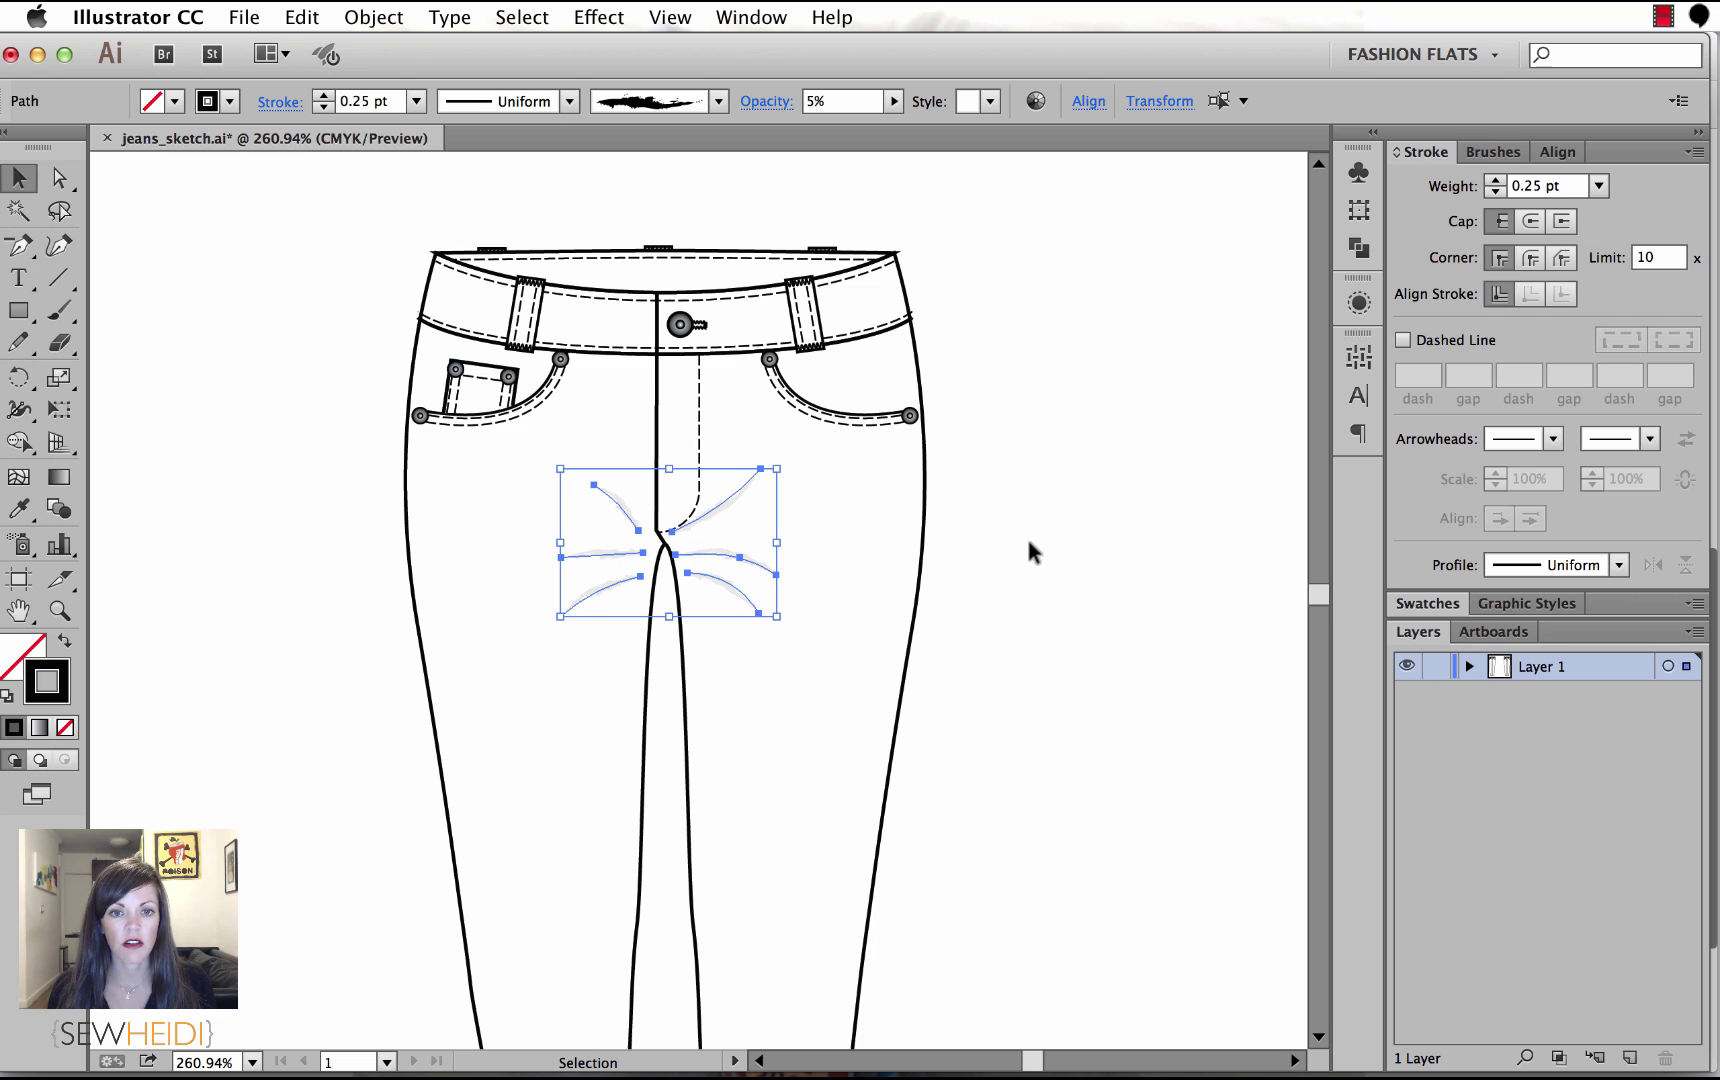
left_click(1028, 540)
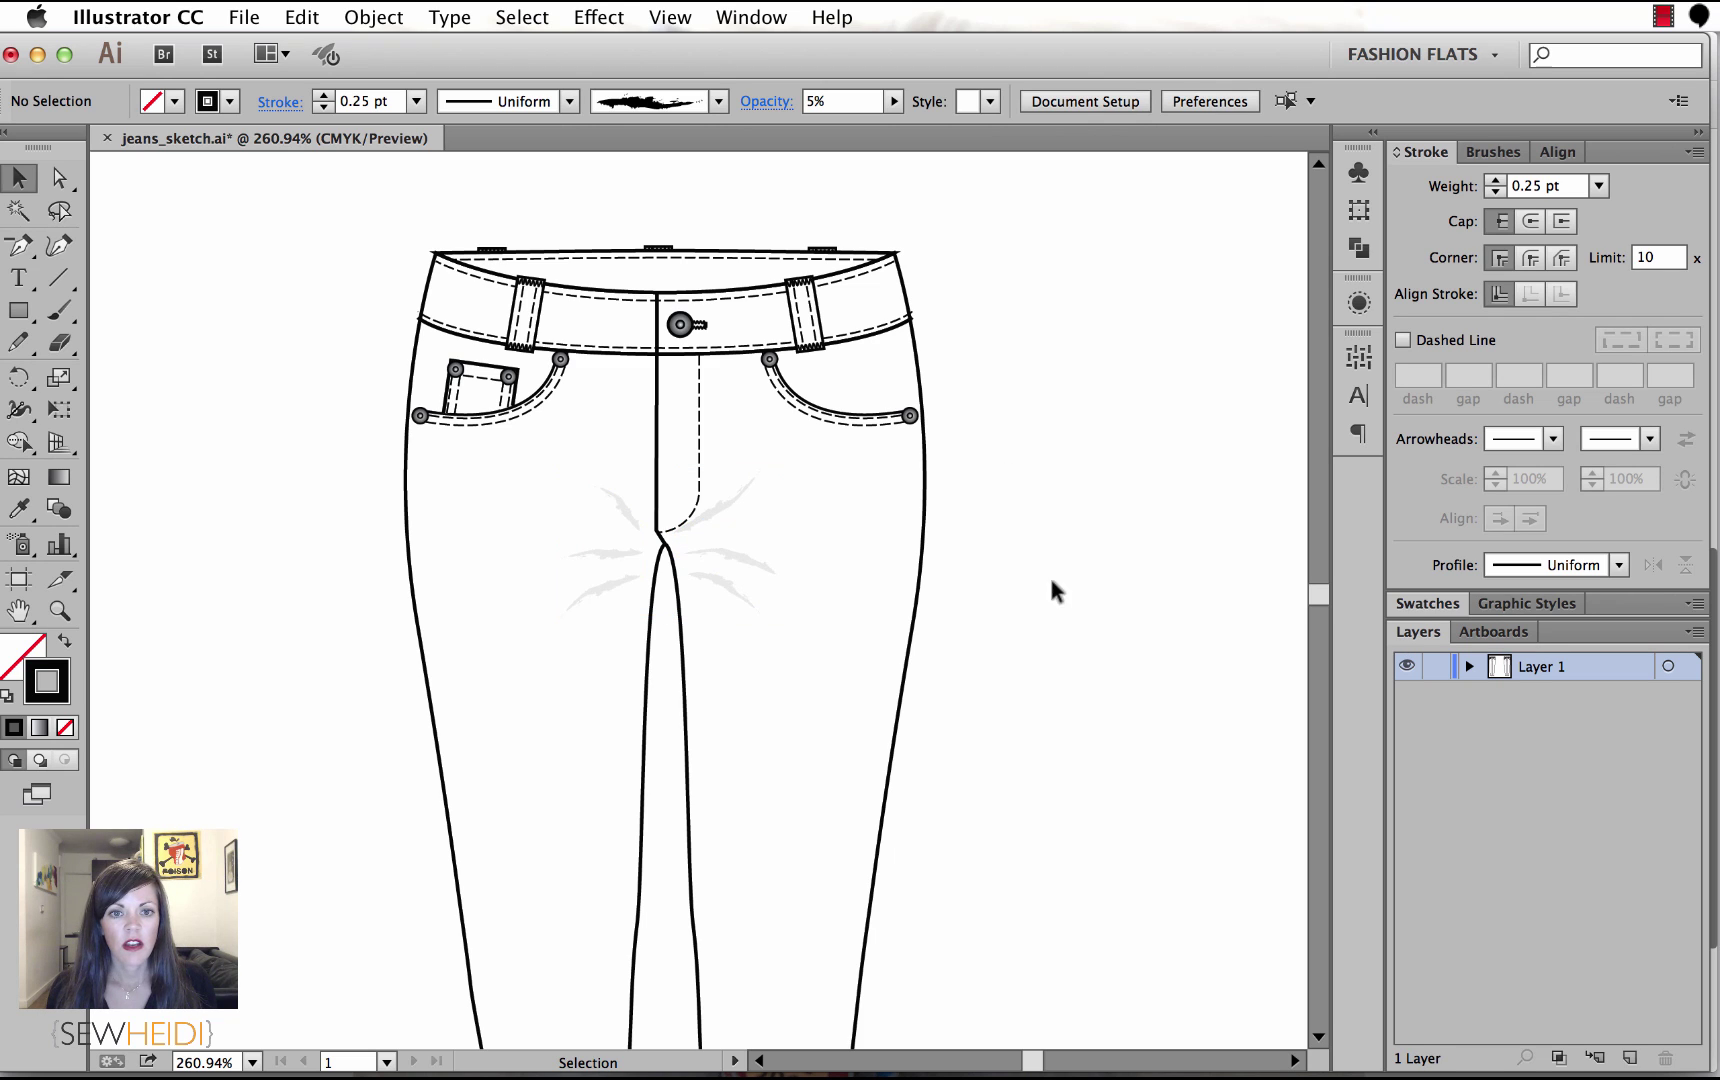
left_click(632, 553)
left_click(636, 582)
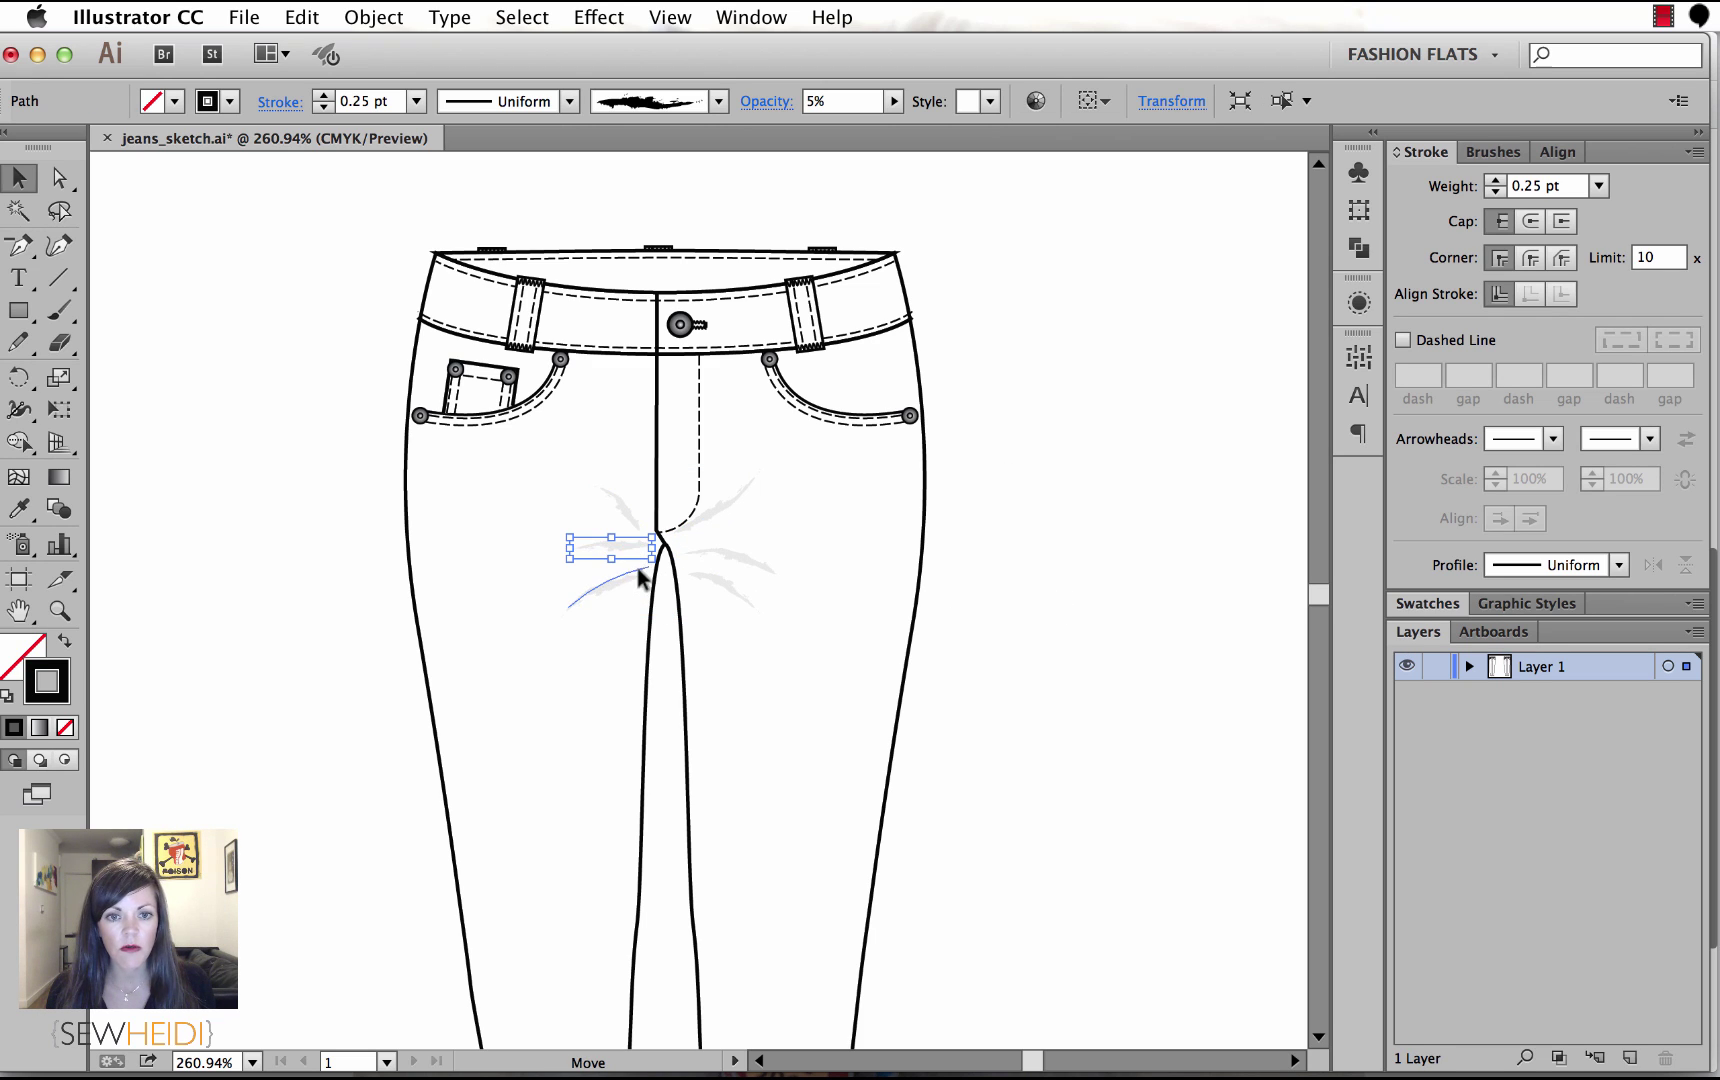
left_click(712, 558)
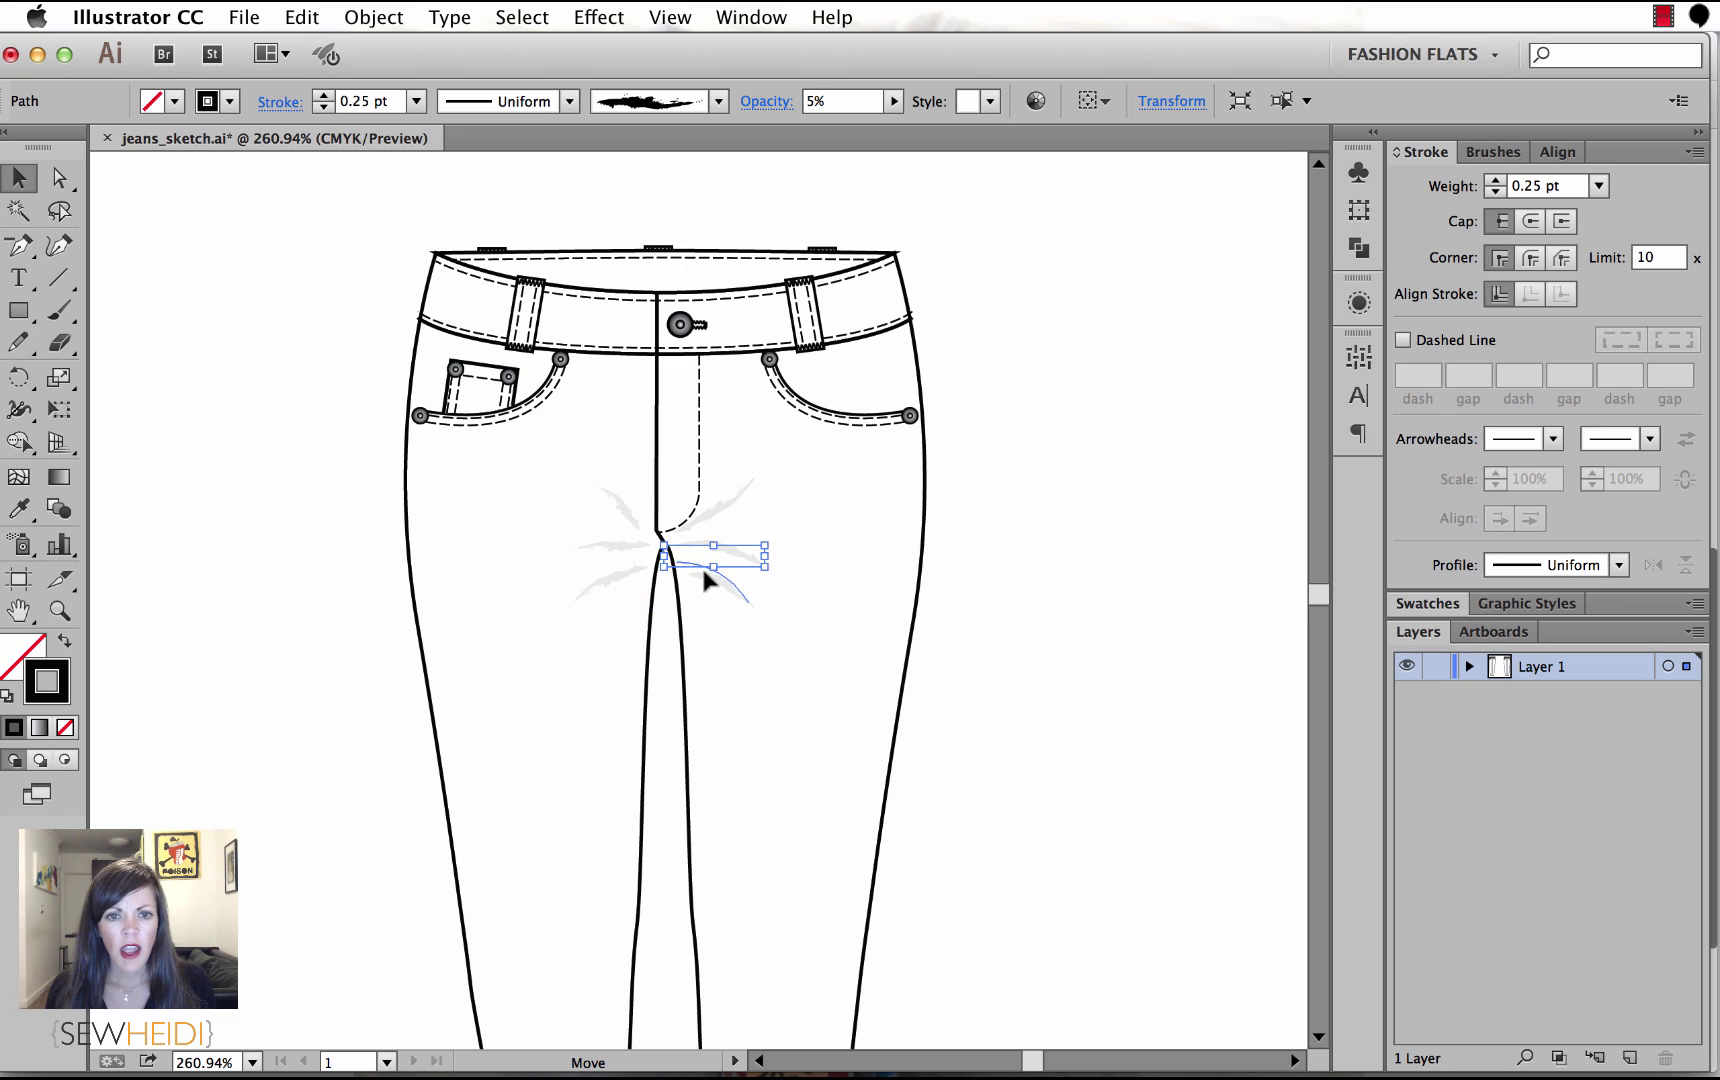
left_click(703, 570)
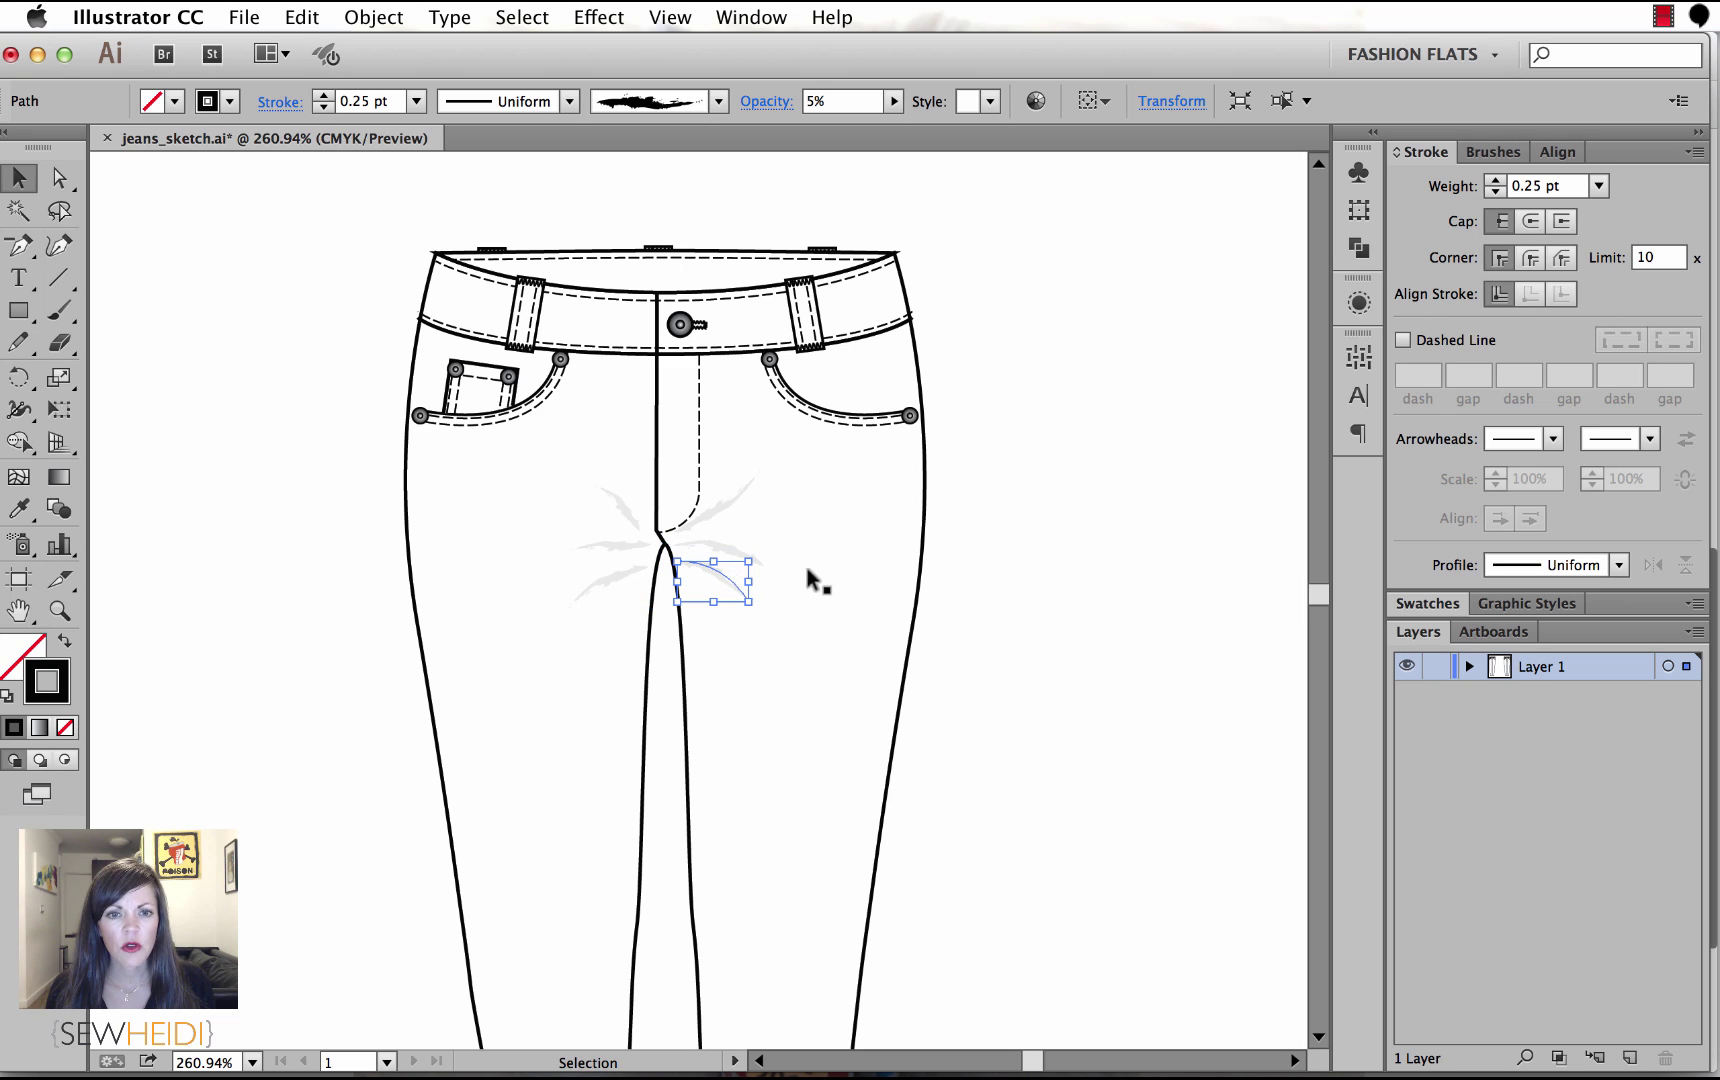
Paint six more faint crease strokes radiating from the crotch.
left_click(66, 318)
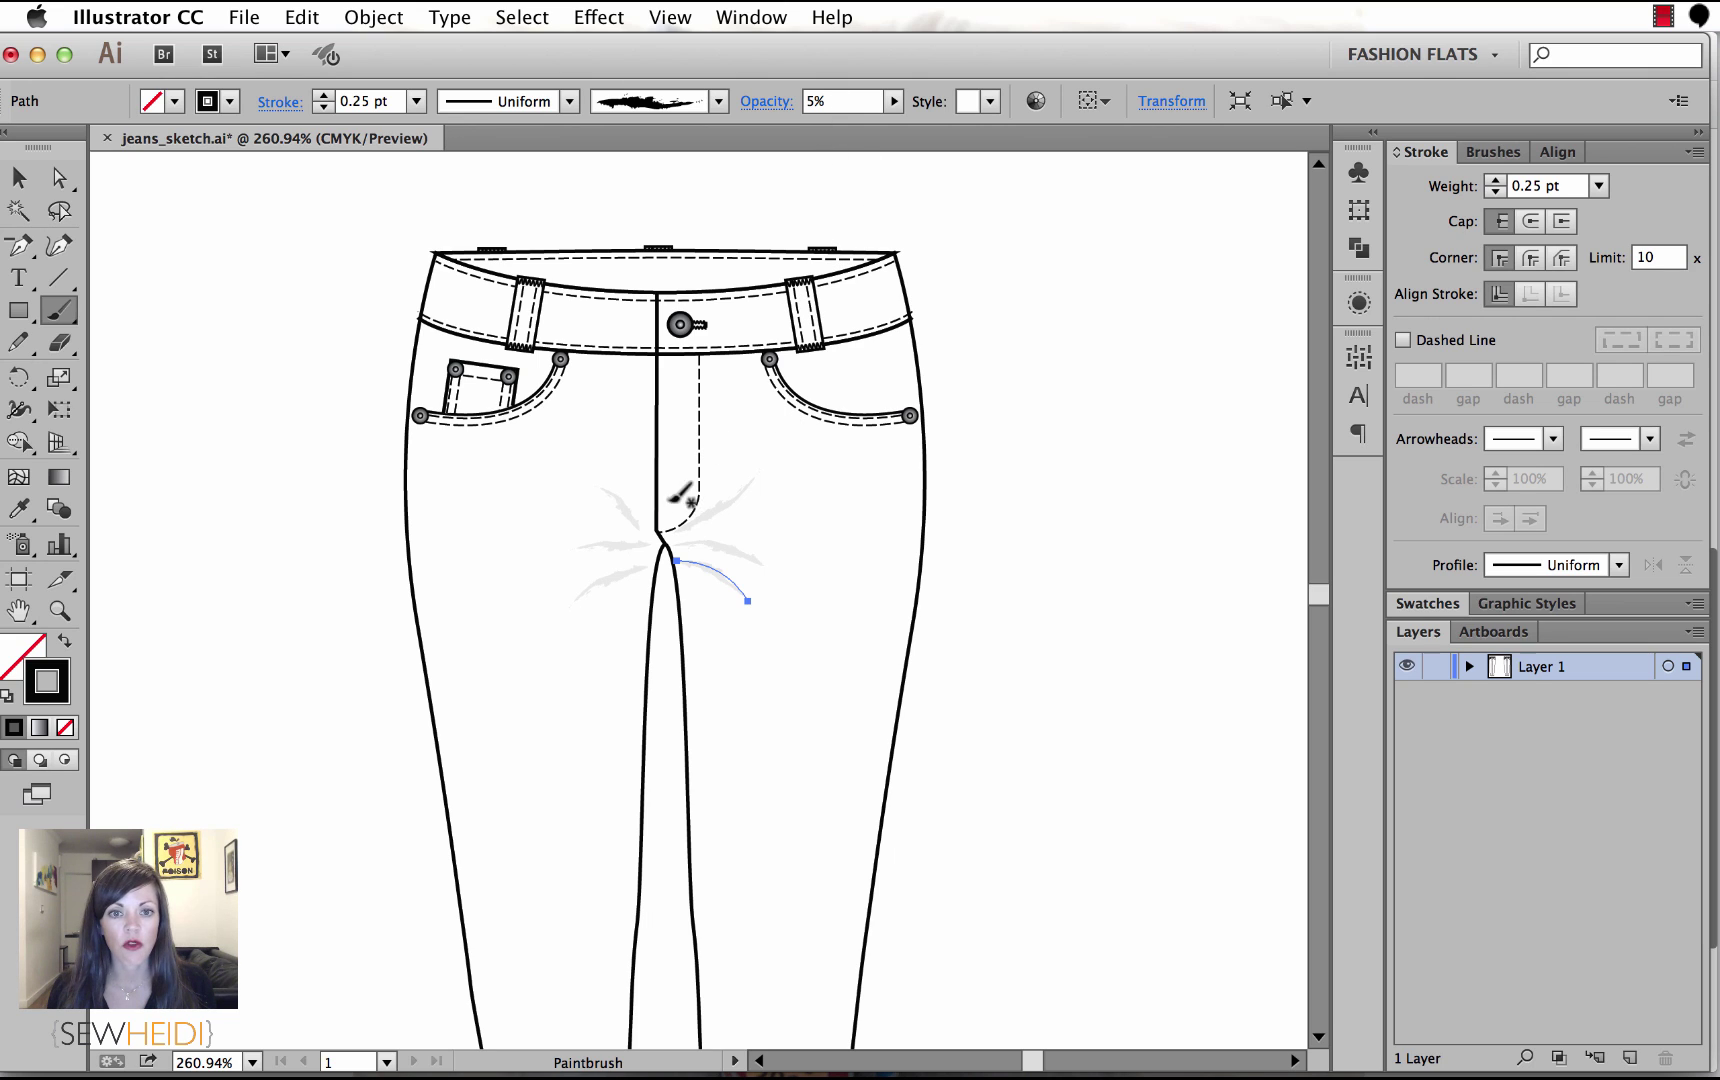
left_click_drag(661, 540, 576, 530)
mouse_move(751, 498)
left_mouse_down()
mouse_move(680, 536)
mouse_move(771, 550)
left_mouse_up()
left_click_drag(661, 556, 560, 574)
left_click_drag(655, 524, 580, 507)
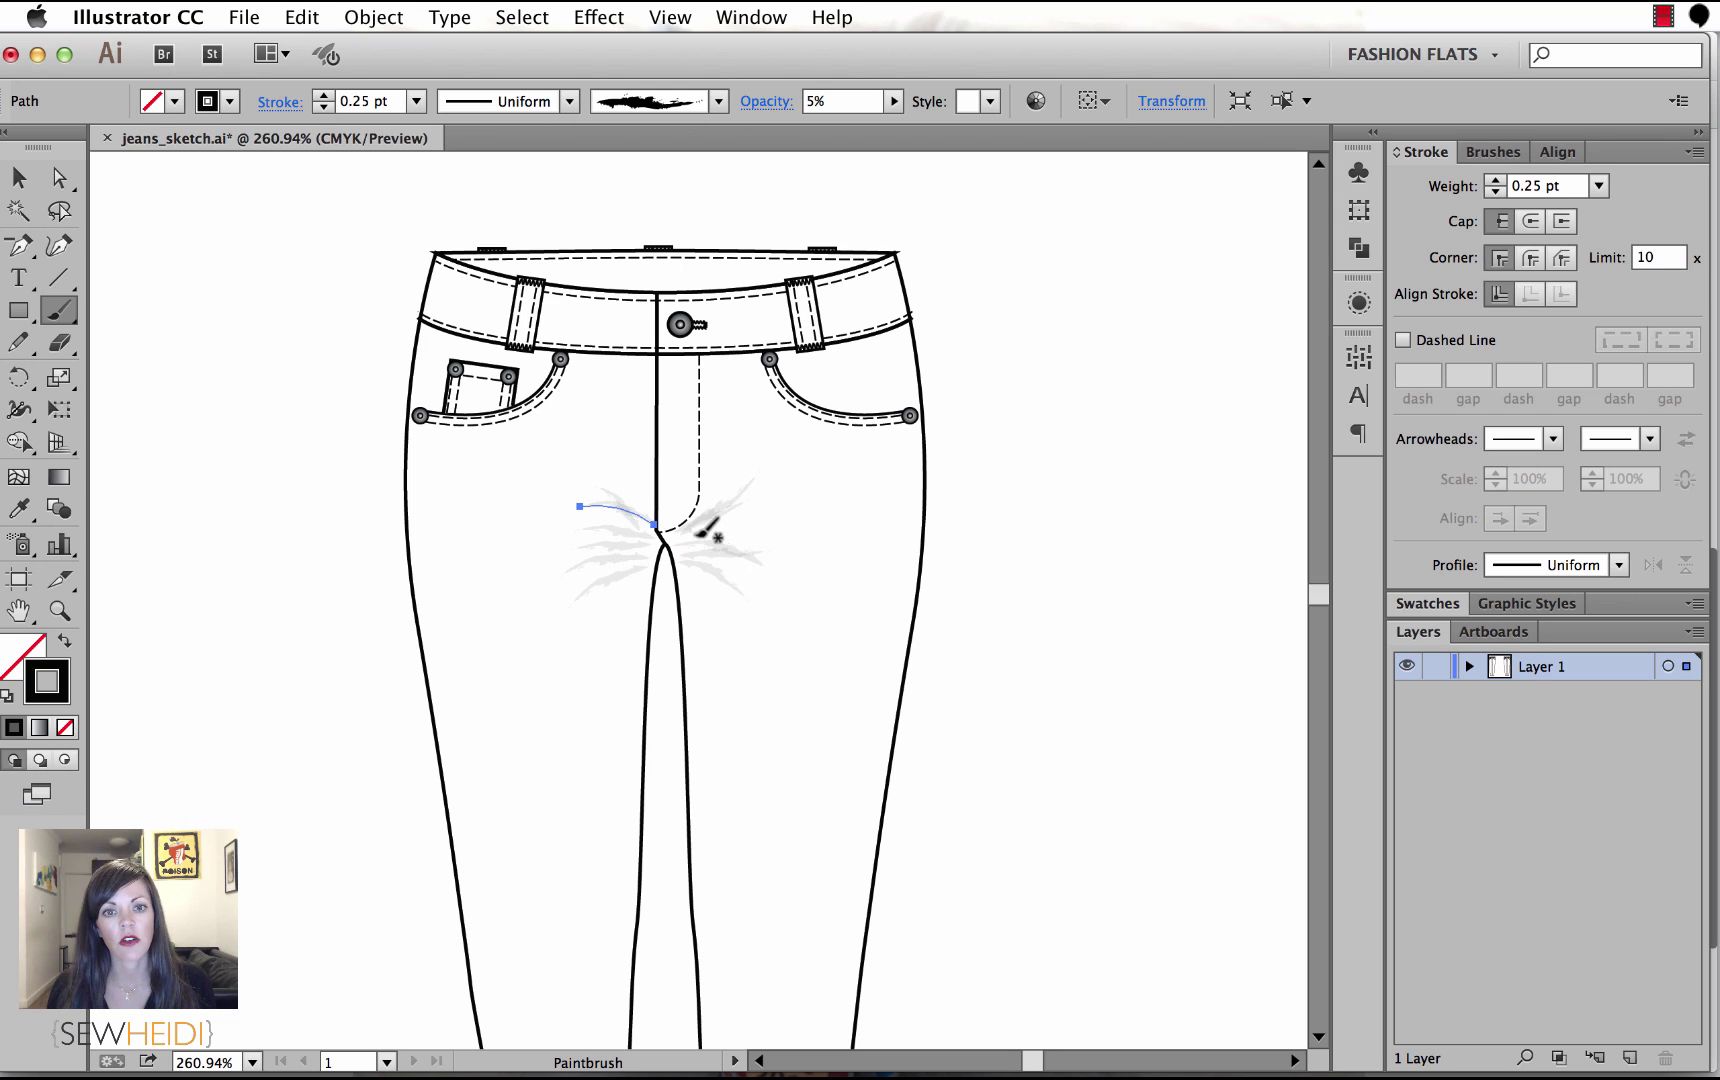
left_click_drag(679, 543, 758, 511)
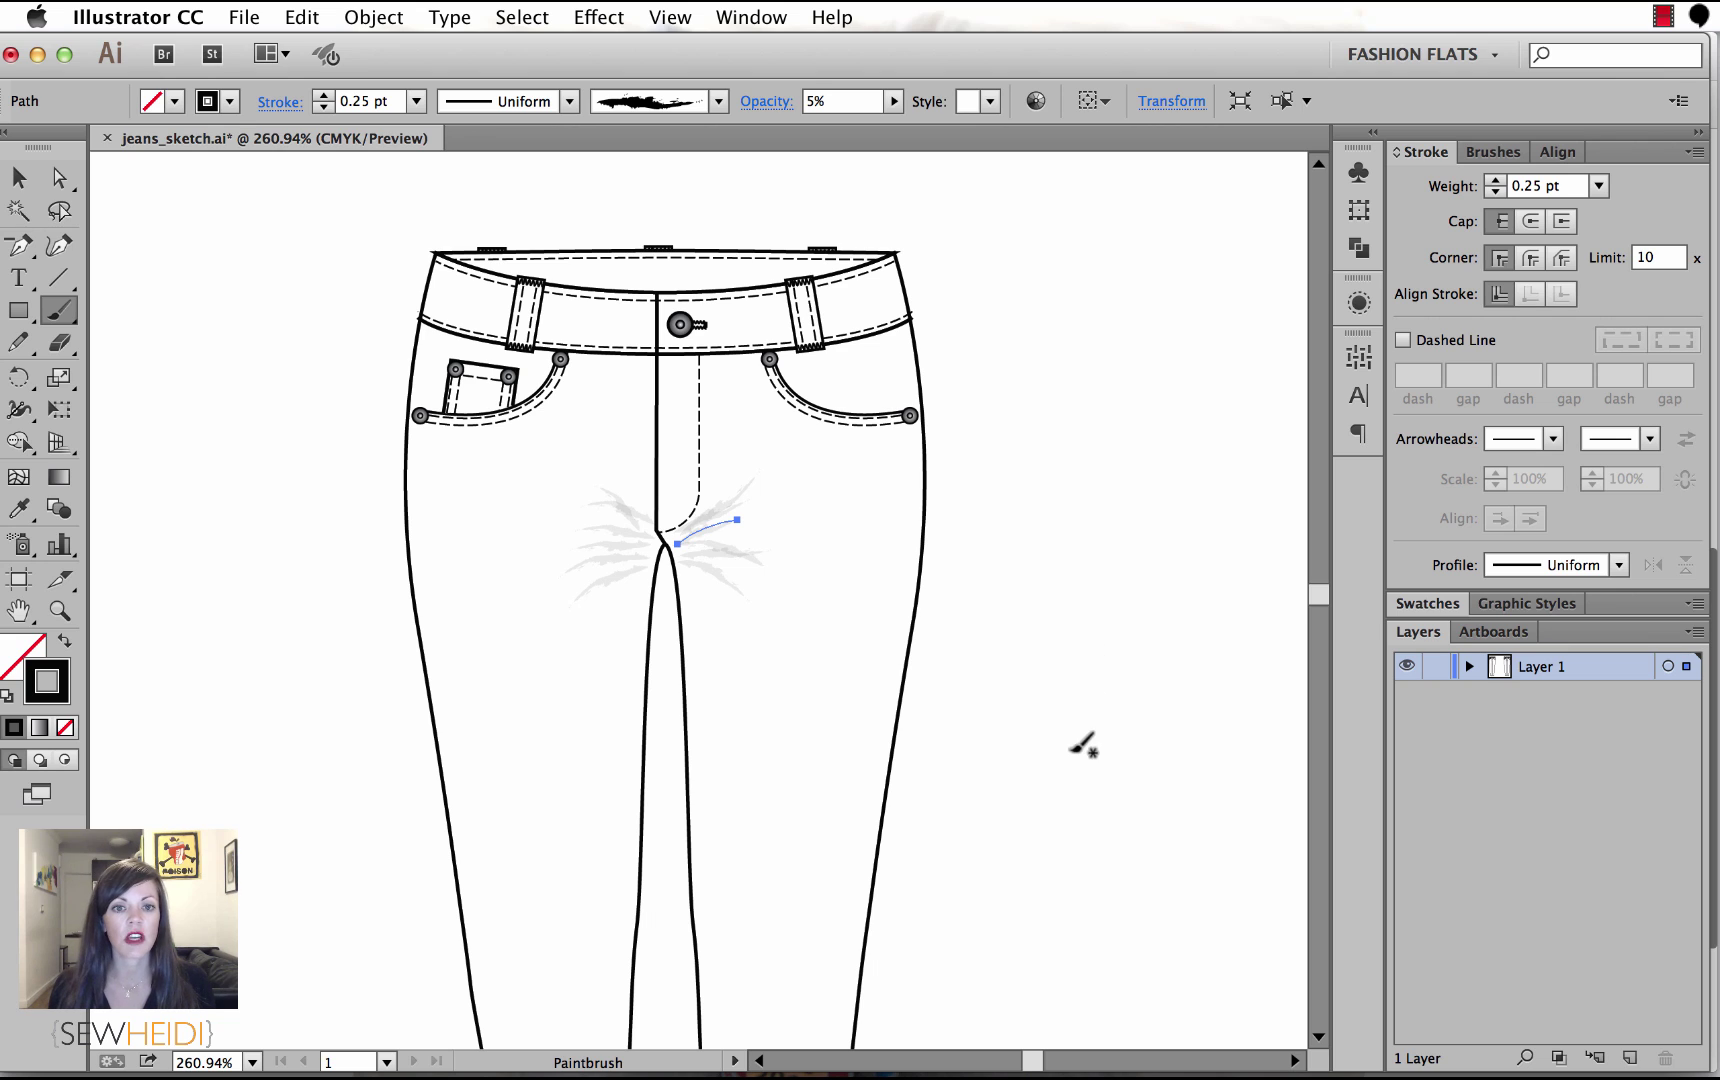
left_click_drag(655, 548, 569, 549)
Paint faint short creases across both knees and one just above the hem.
scroll(1021, 665, "down", 5)
scroll(1021, 665, "down", 5)
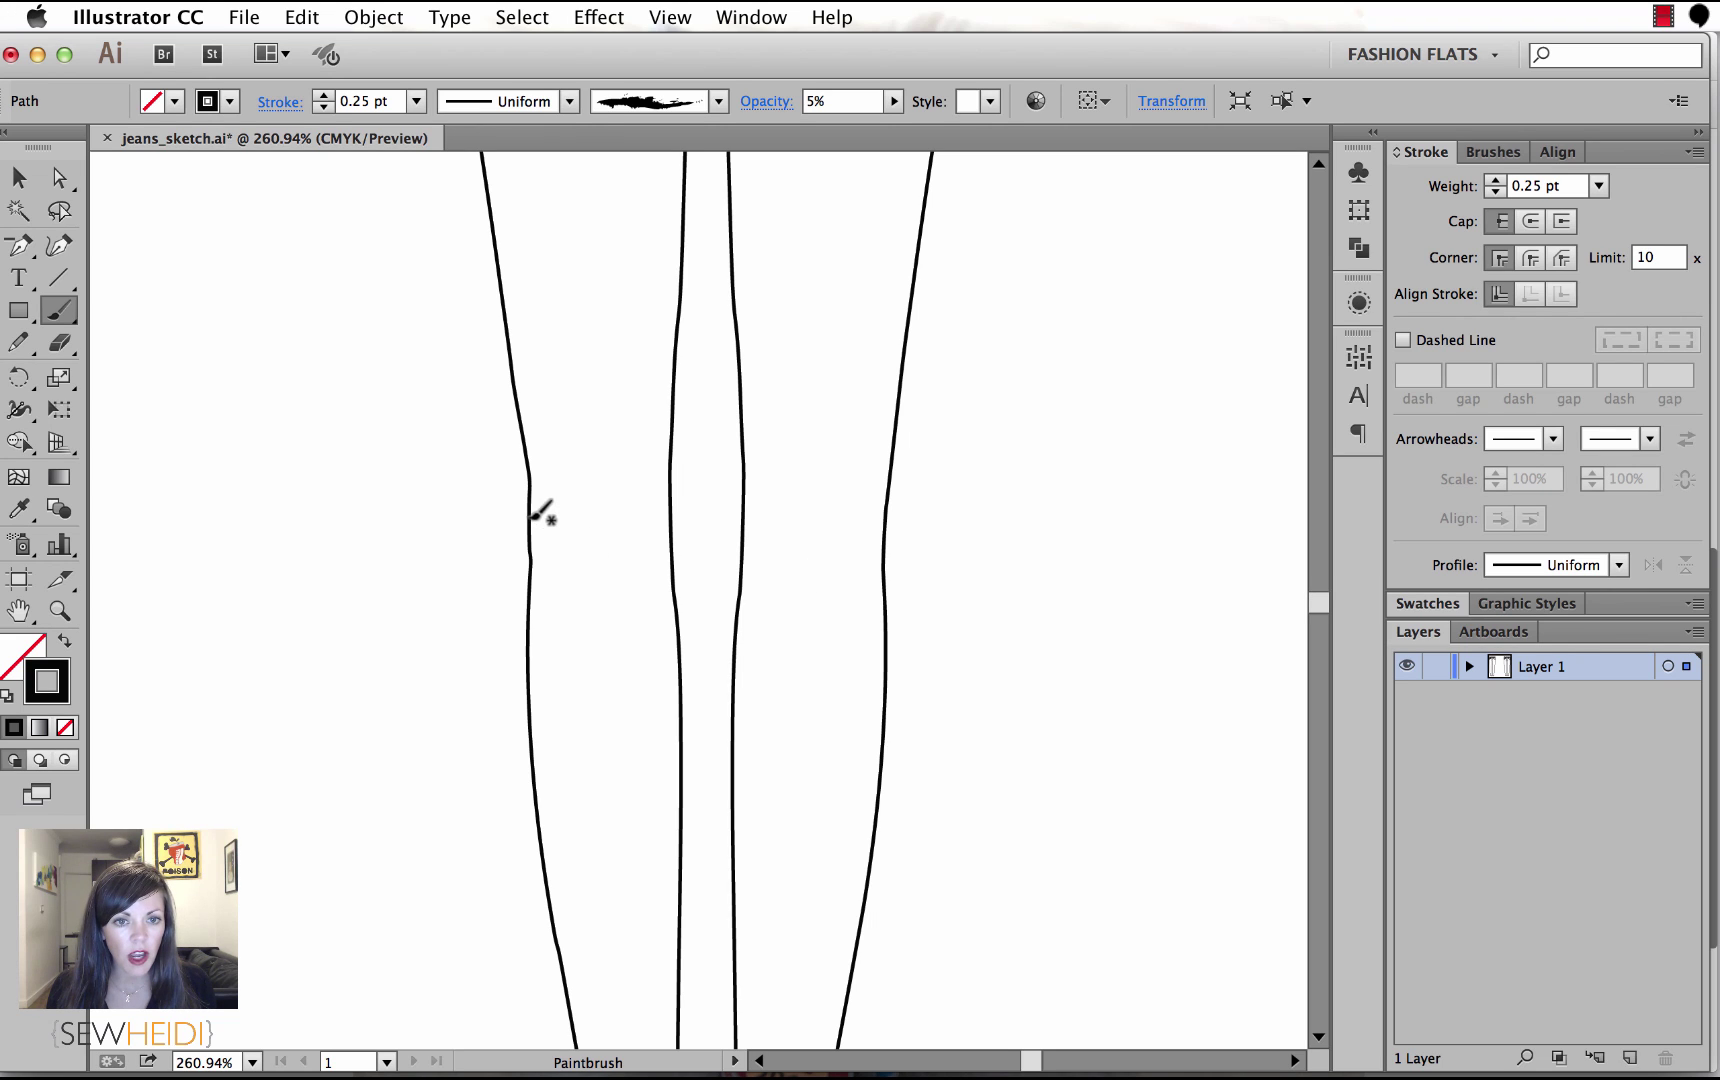
mouse_move(527, 518)
left_mouse_down()
mouse_move(560, 512)
mouse_move(564, 548)
mouse_move(638, 565)
mouse_move(640, 532)
left_mouse_up()
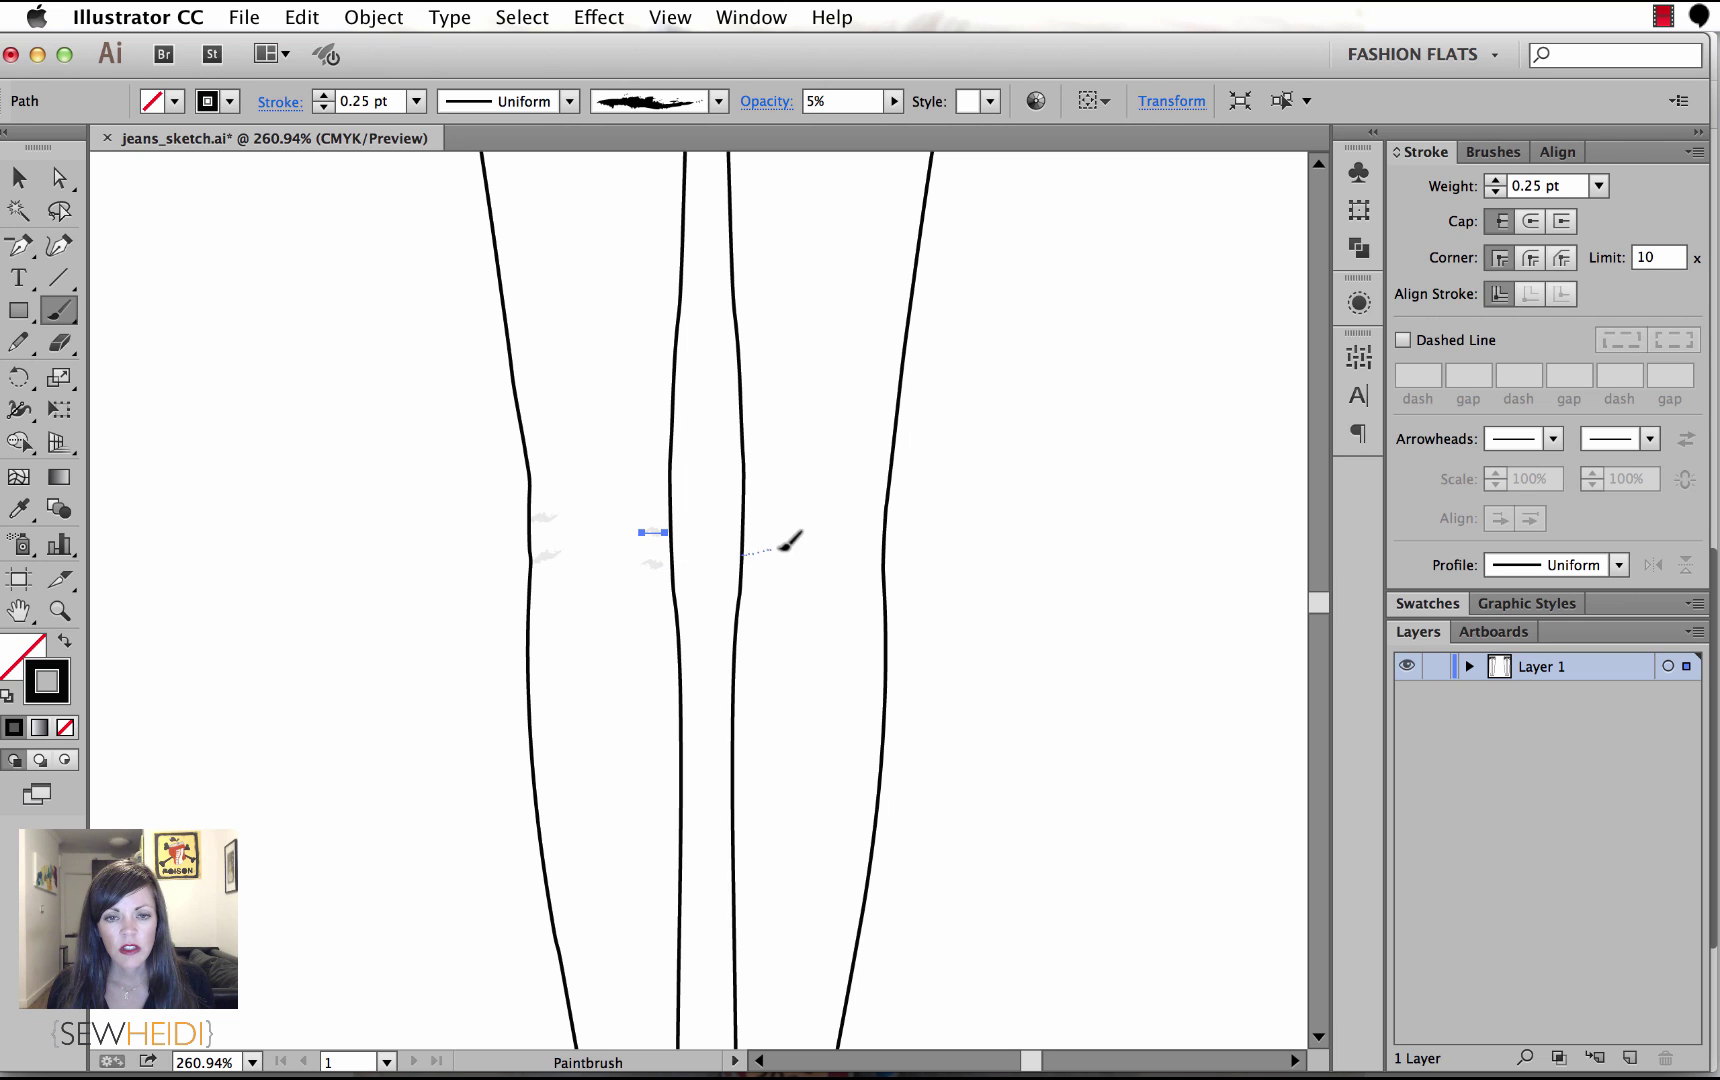
mouse_move(772, 548)
left_mouse_down()
mouse_move(746, 554)
mouse_move(779, 581)
left_mouse_up()
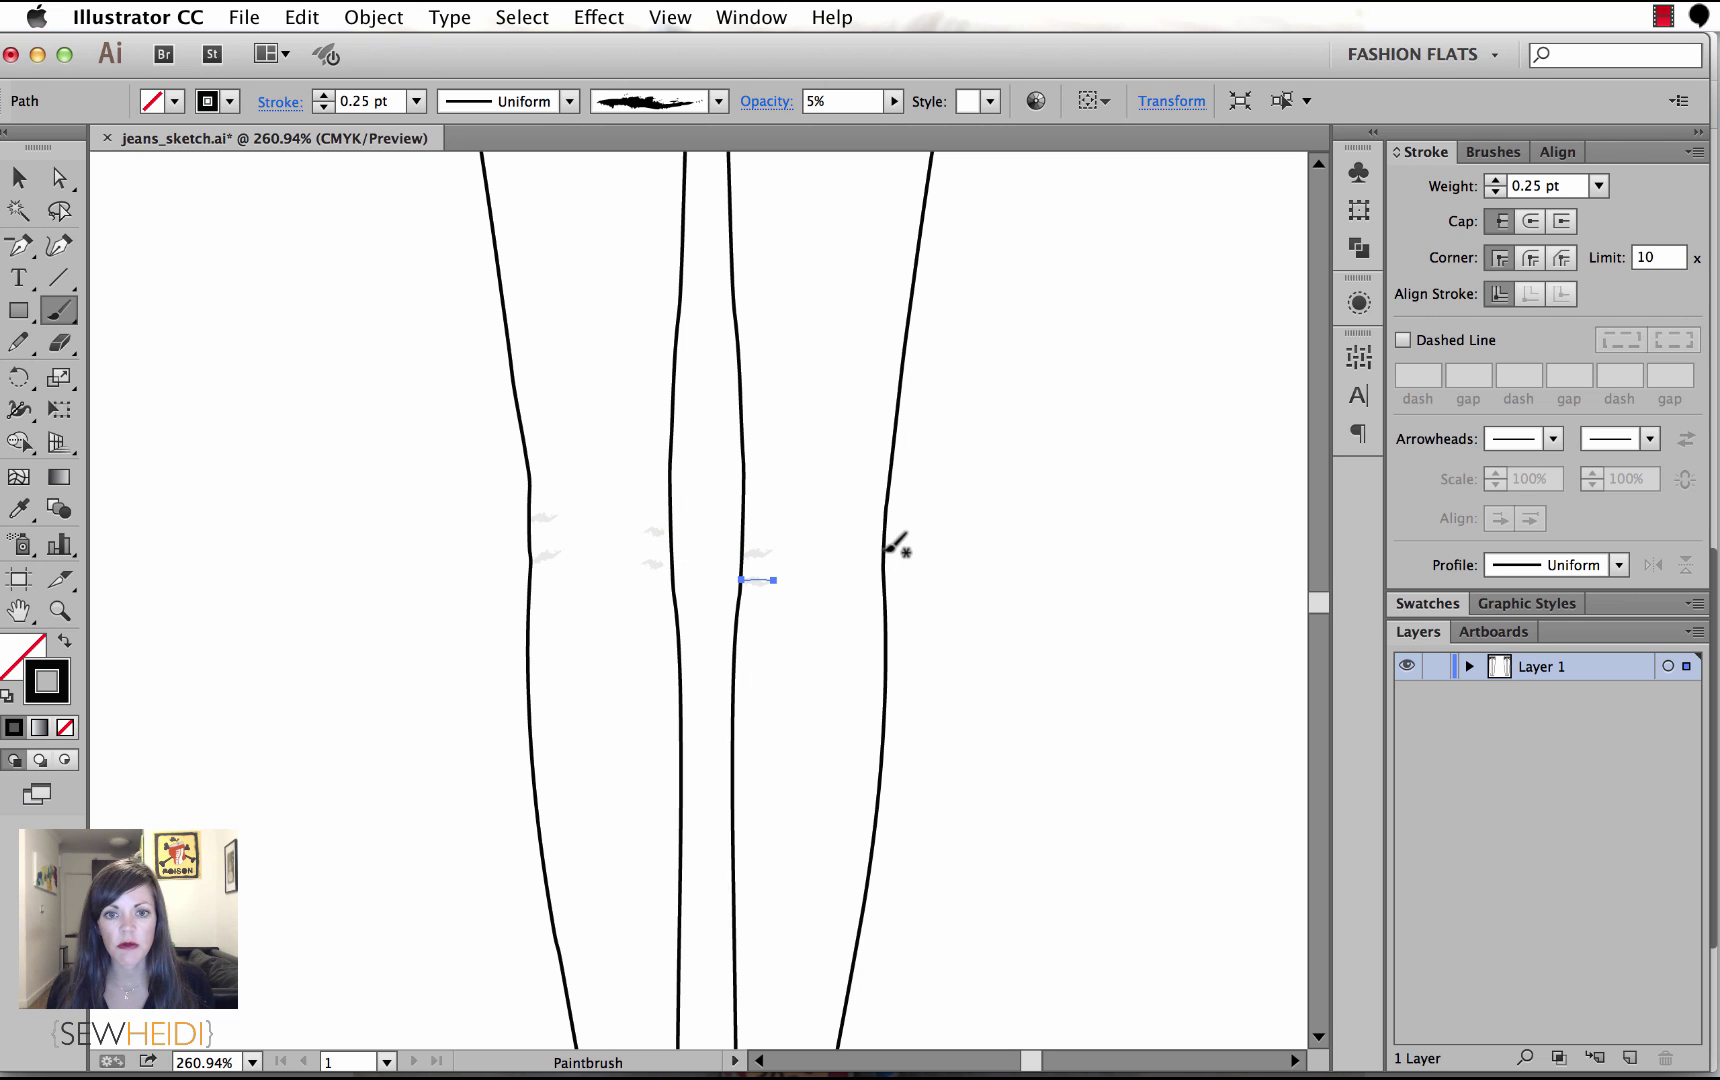
left_click_drag(884, 539, 857, 536)
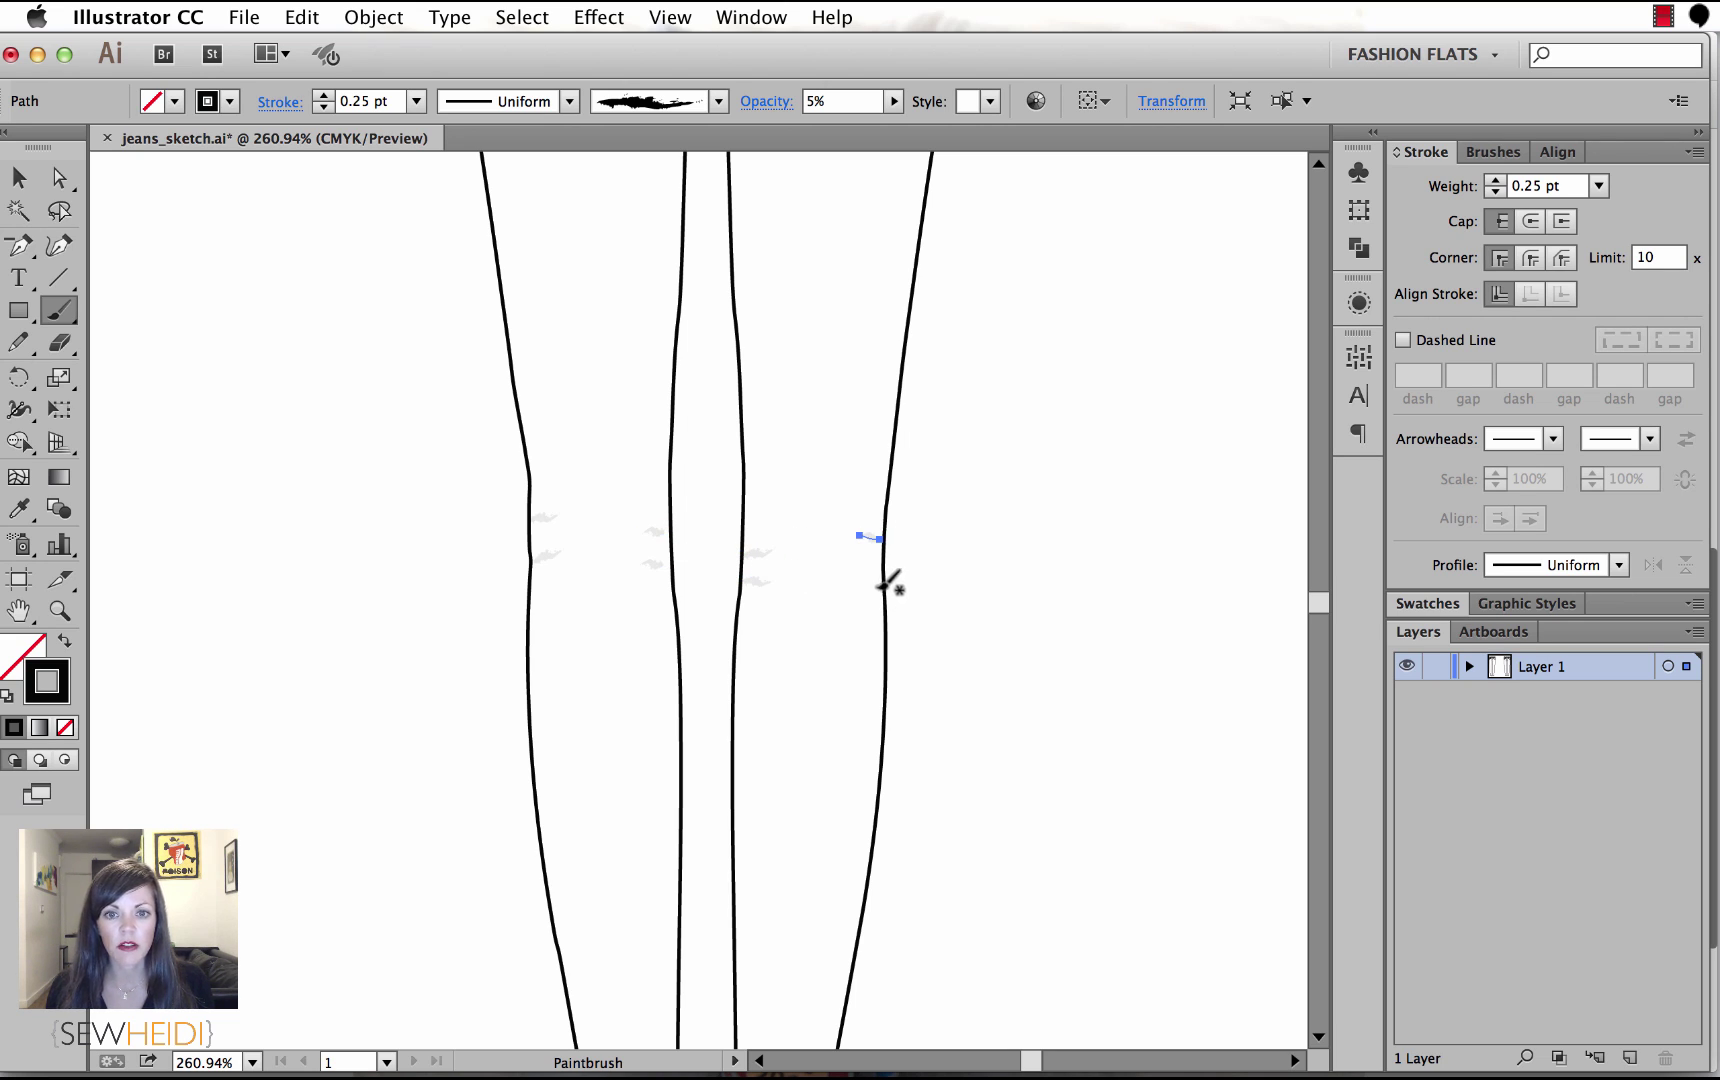
scroll(925, 672, "down", 5)
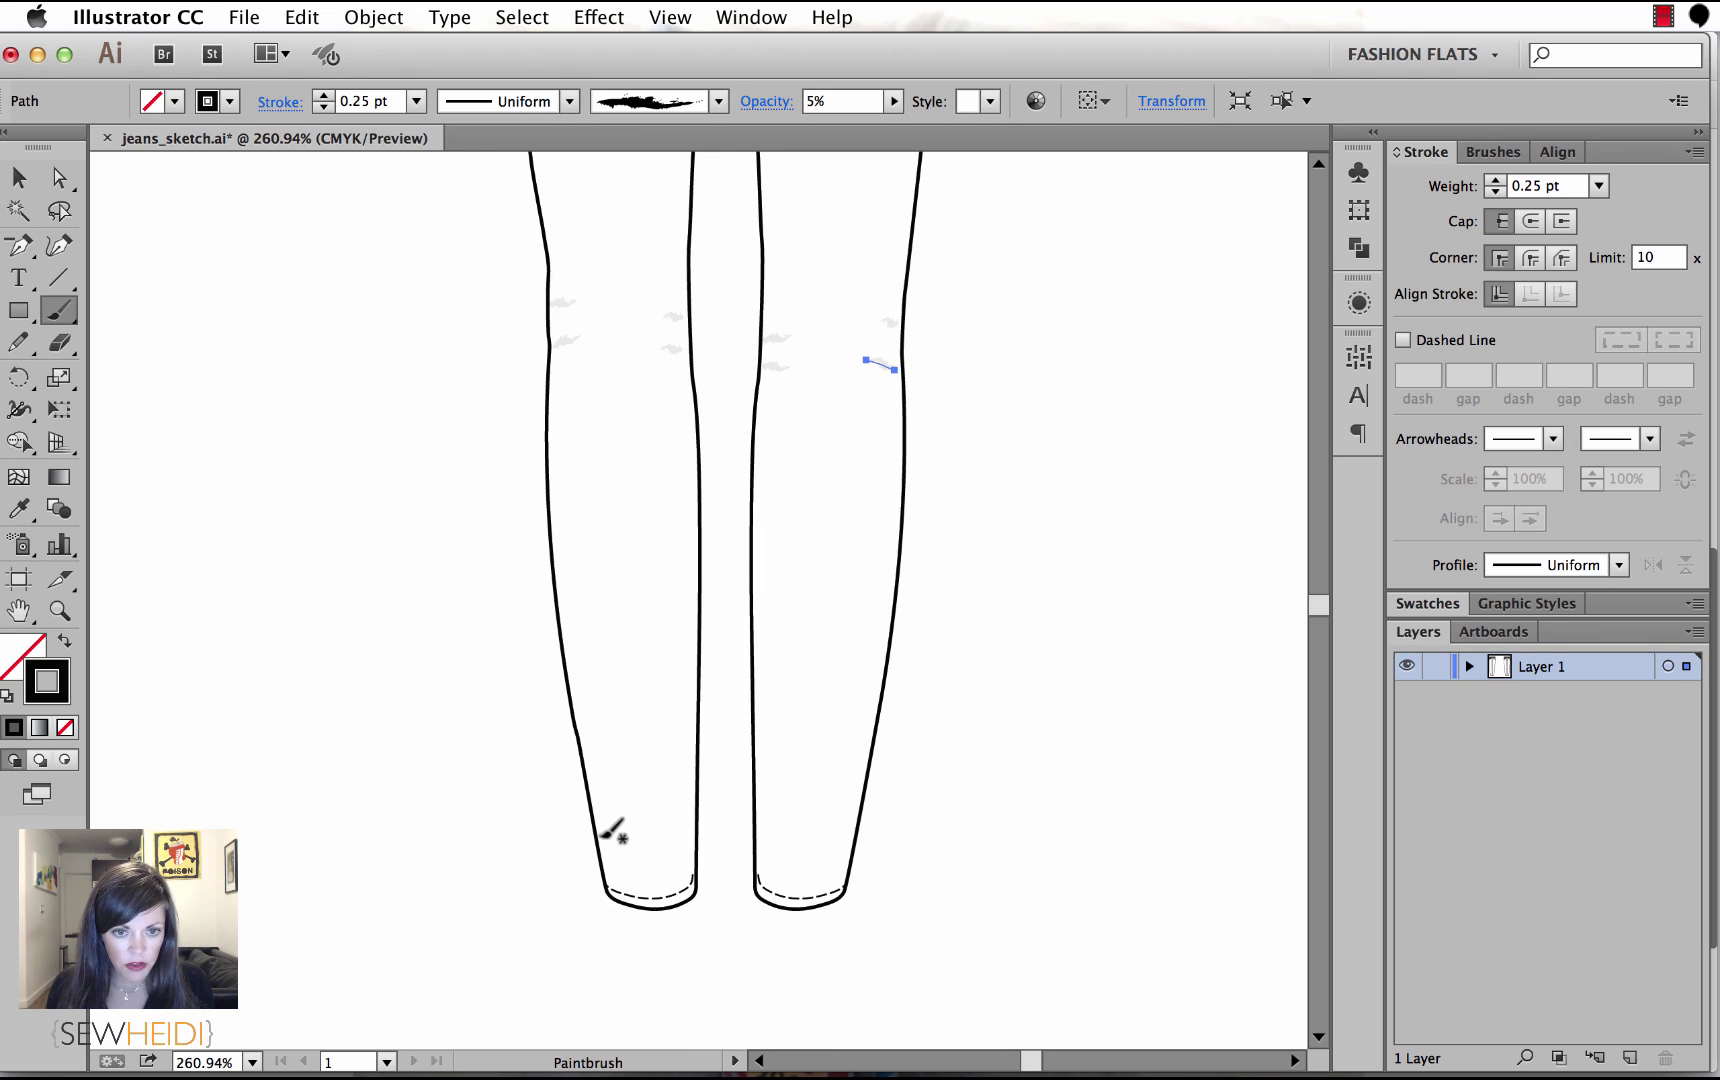
mouse_move(600, 835)
left_mouse_down()
mouse_move(626, 832)
mouse_move(630, 864)
mouse_move(776, 843)
mouse_move(821, 862)
mouse_move(825, 829)
left_mouse_up()
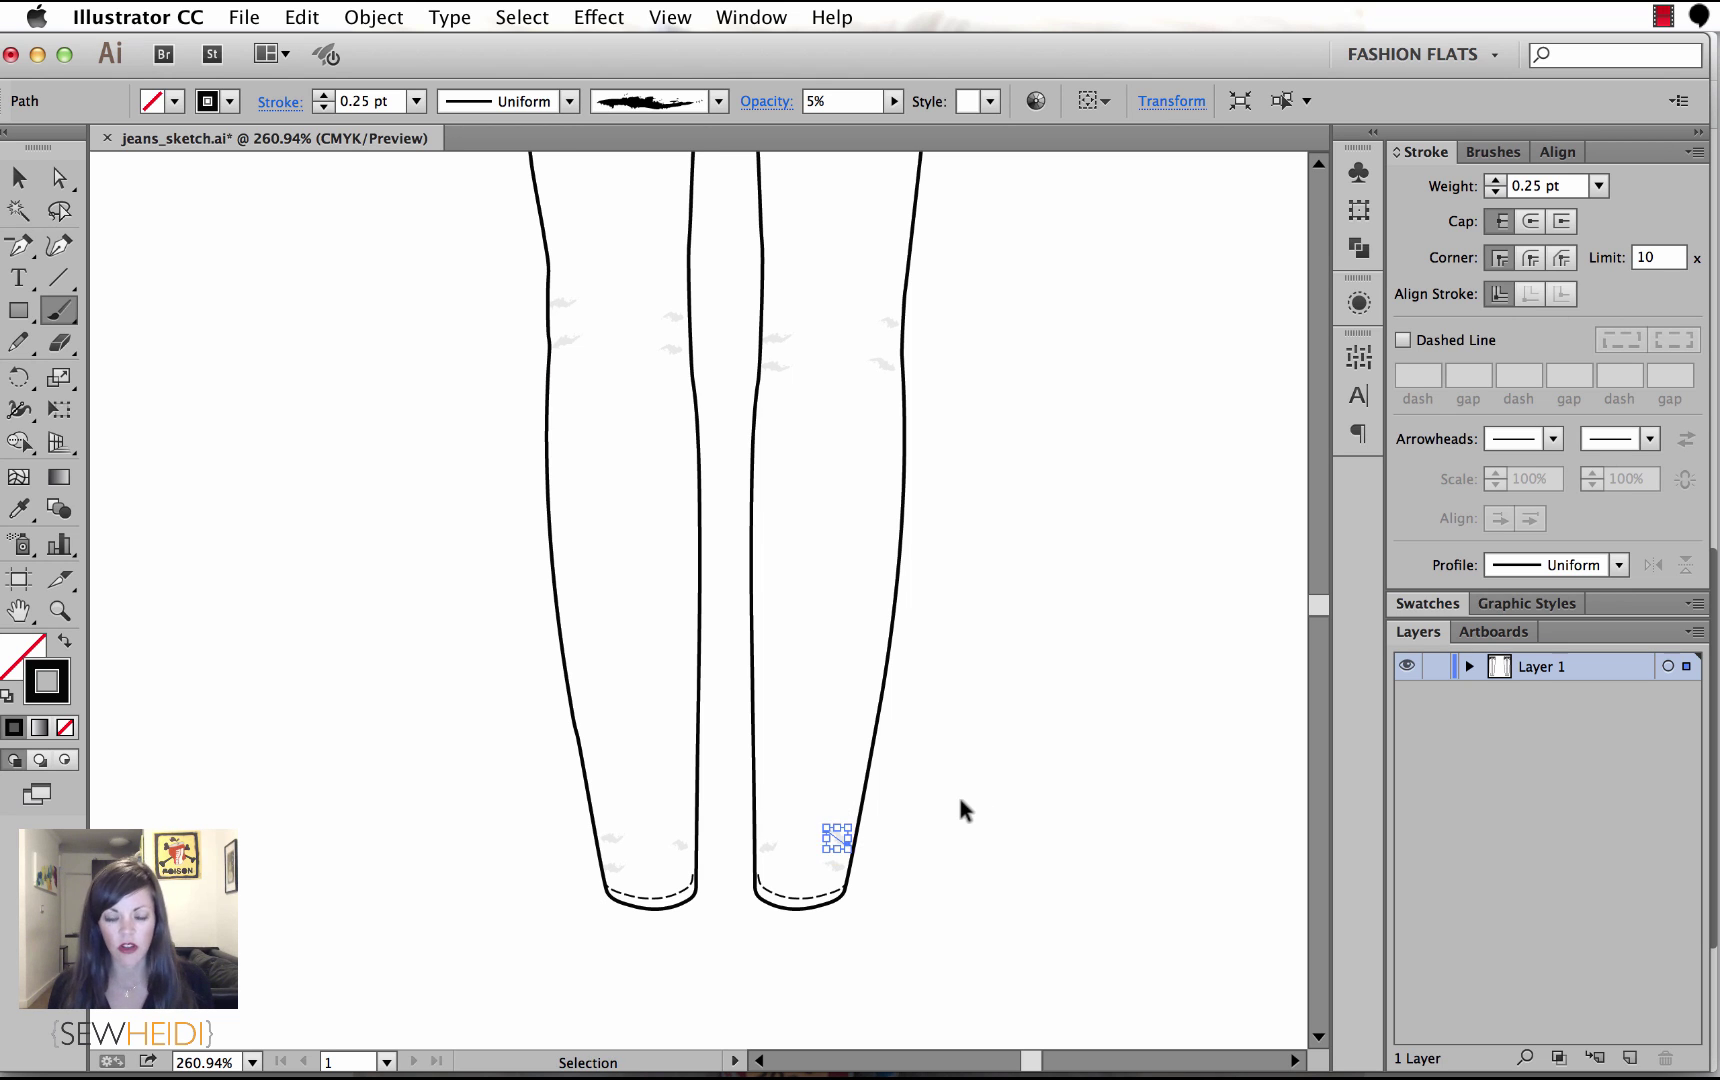
key("super+minus")
key("super+minus")
key("super+minus")
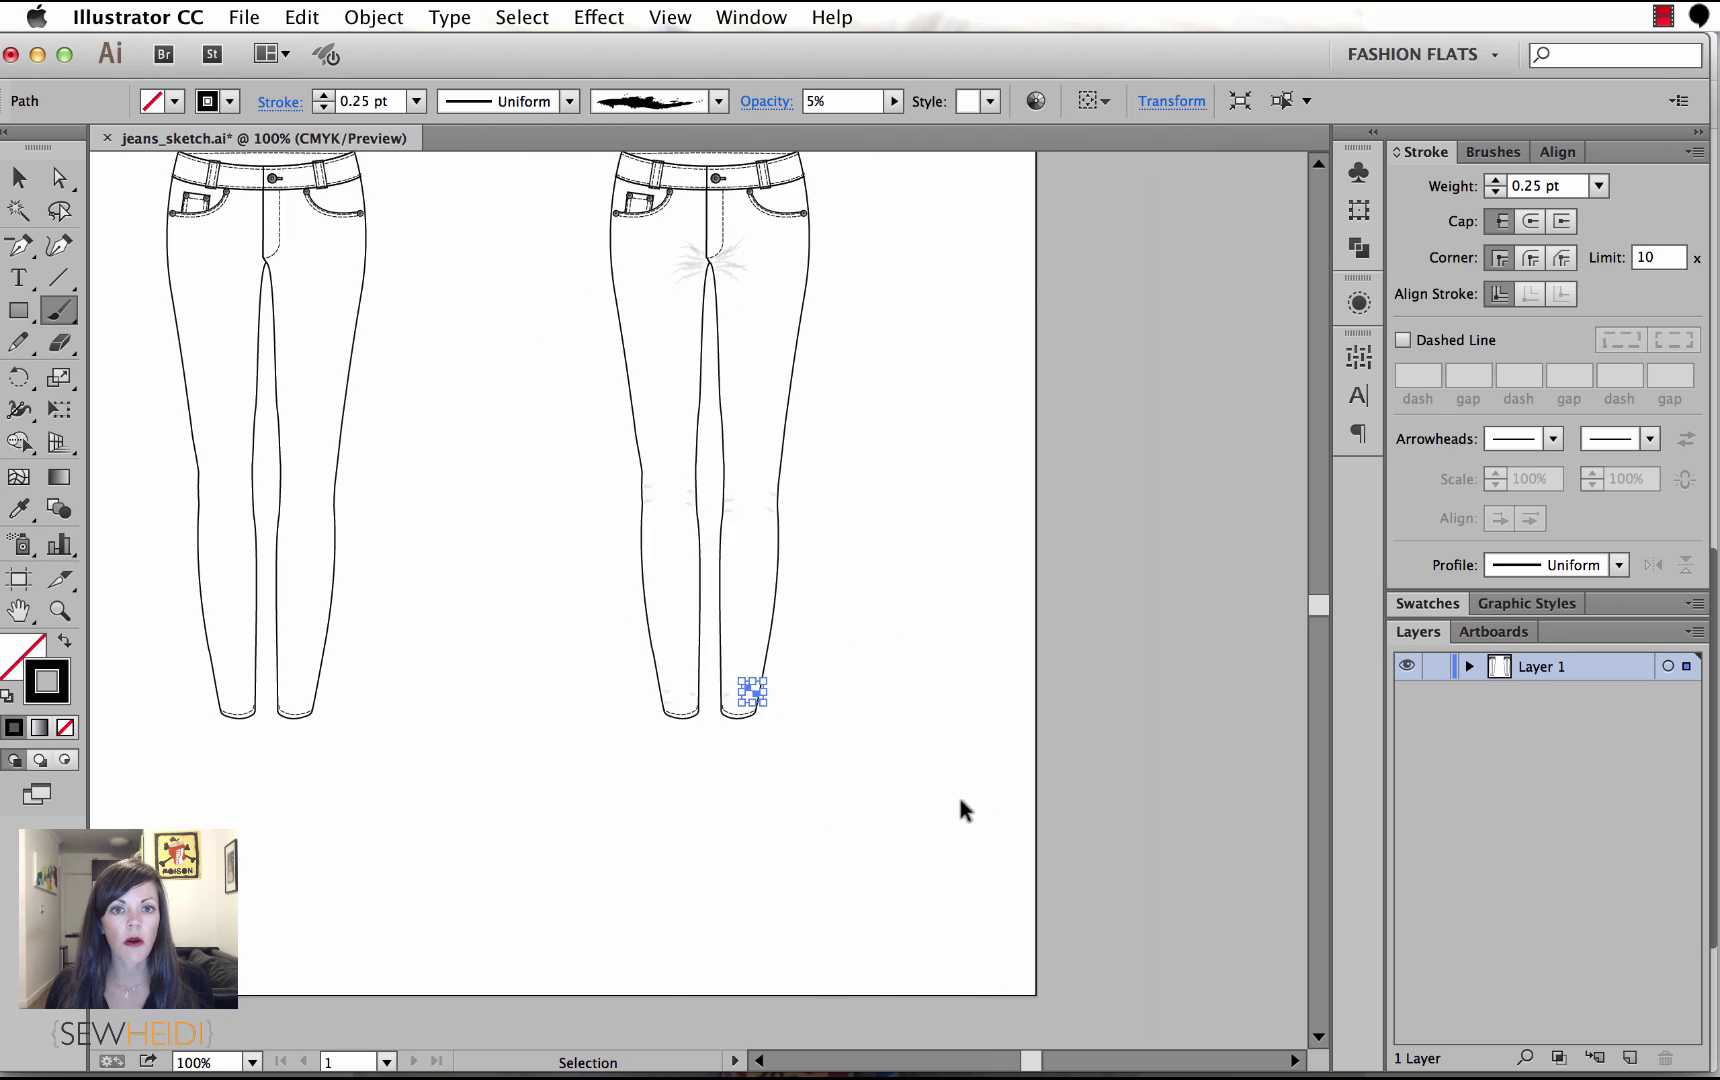
key("super+shift+a")
key("super+1")
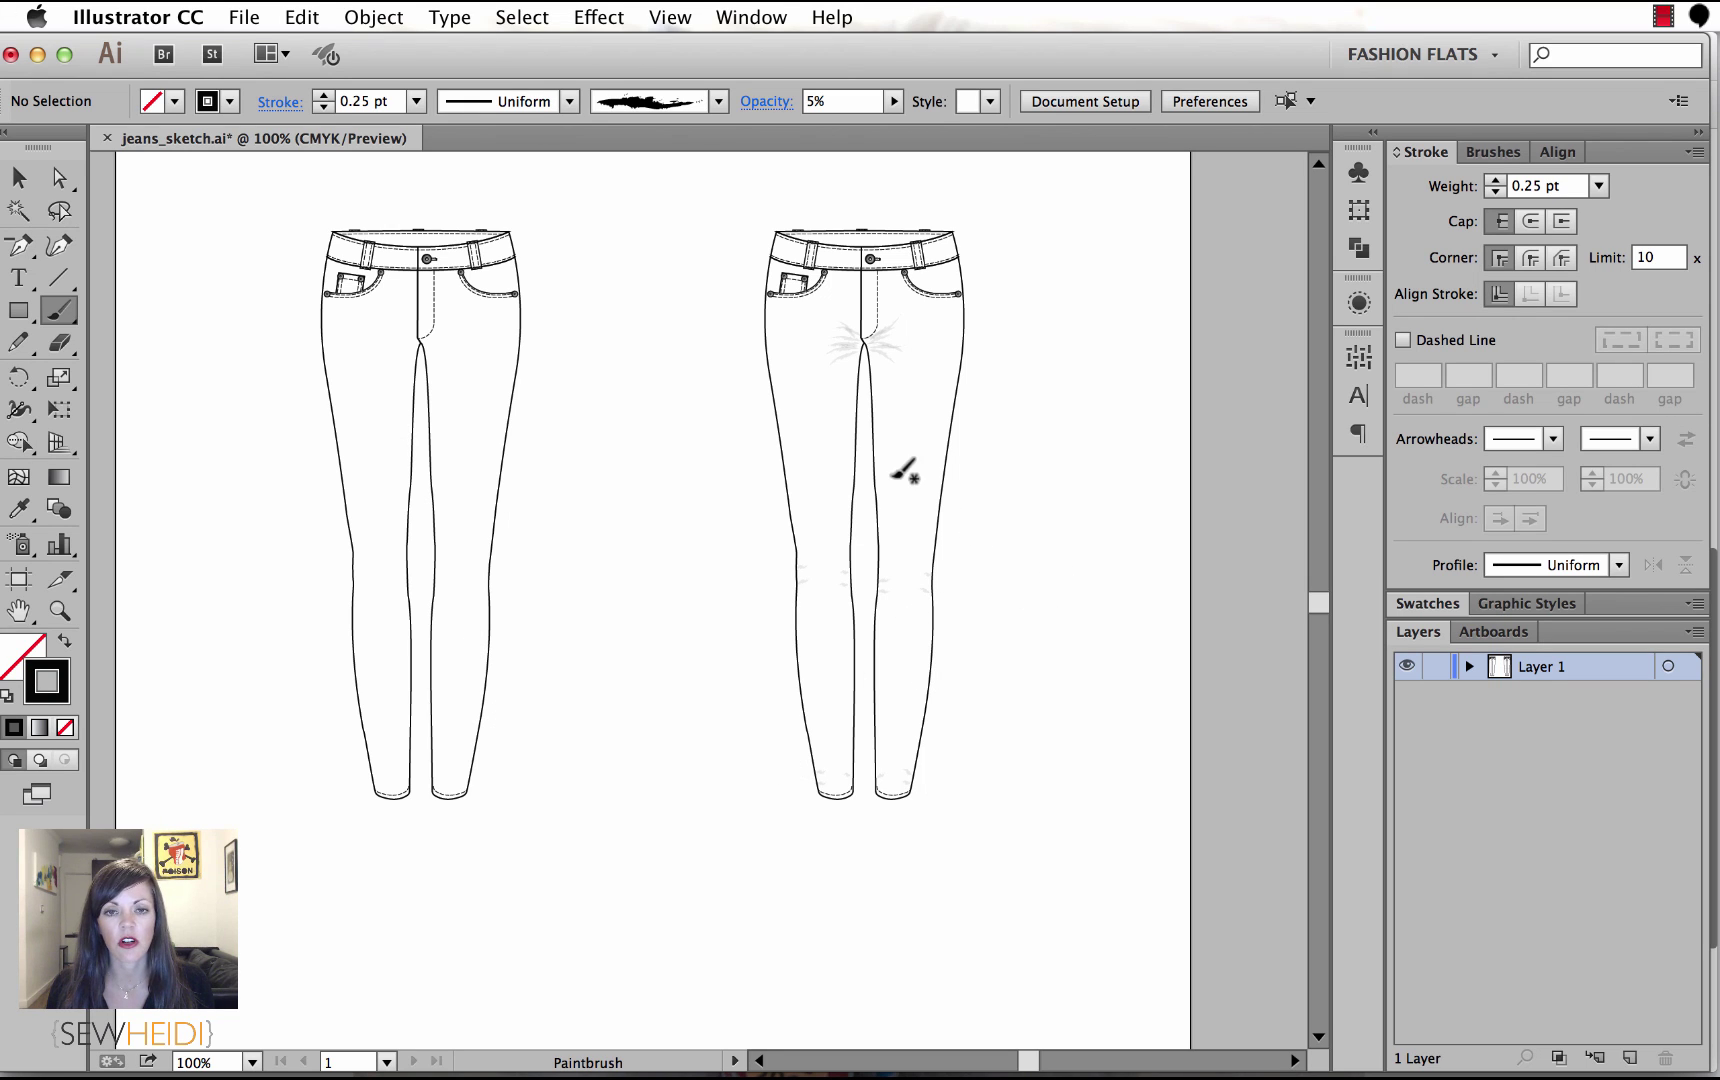
key("z")
mouse_move(743, 513)
left_mouse_down()
mouse_move(983, 749)
mouse_move(990, 854)
left_mouse_up()
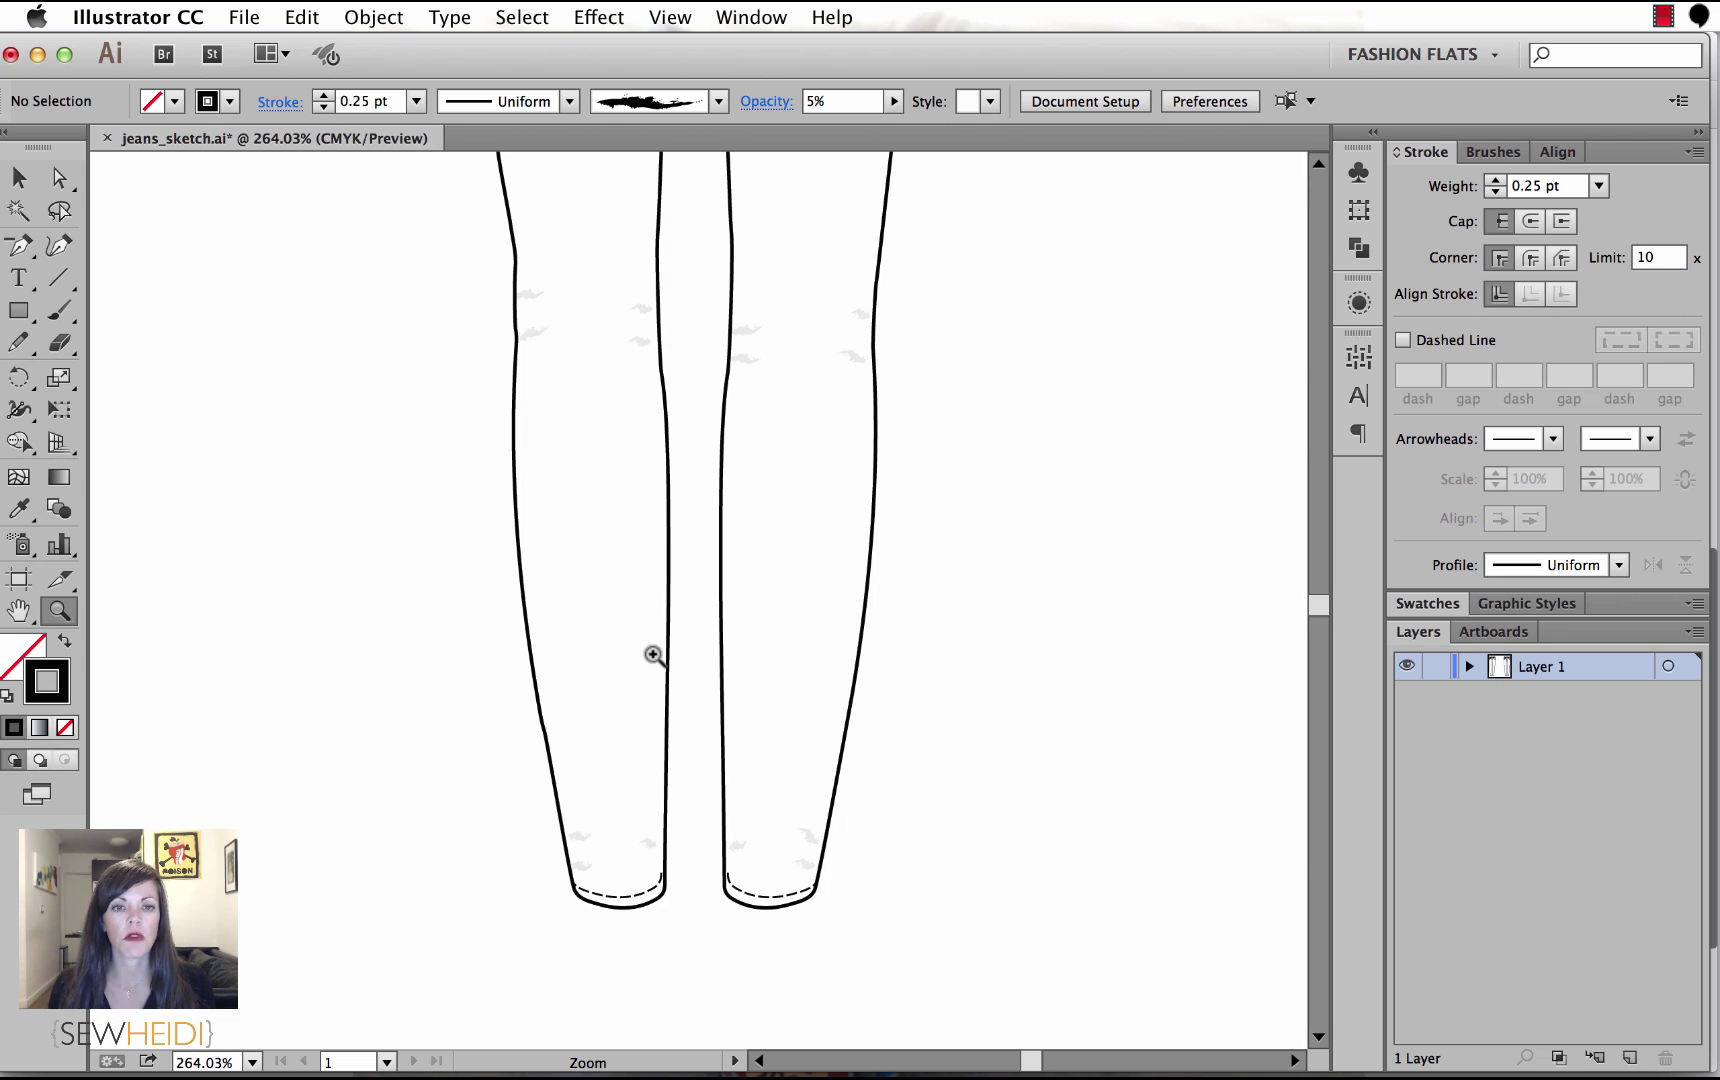
key("v")
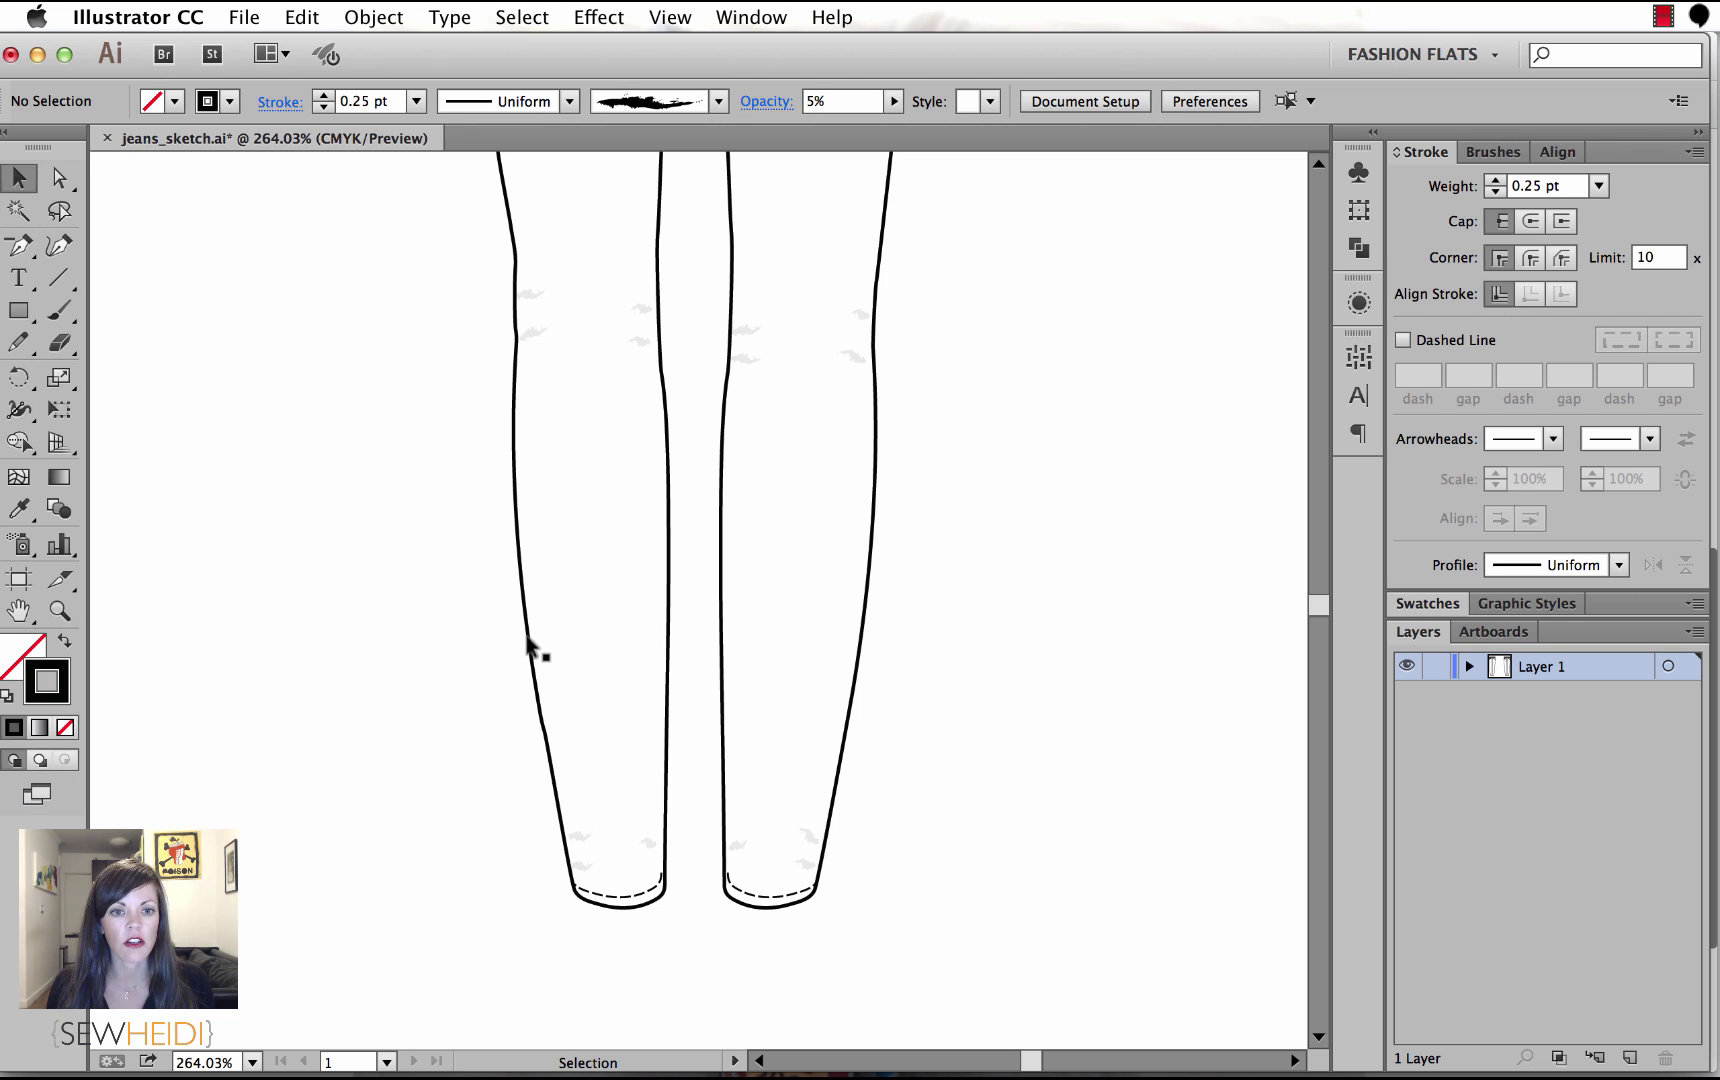
Pencil-redraw the left leg's outer and inner edges near the hem into bunched contours.
left_click(529, 645)
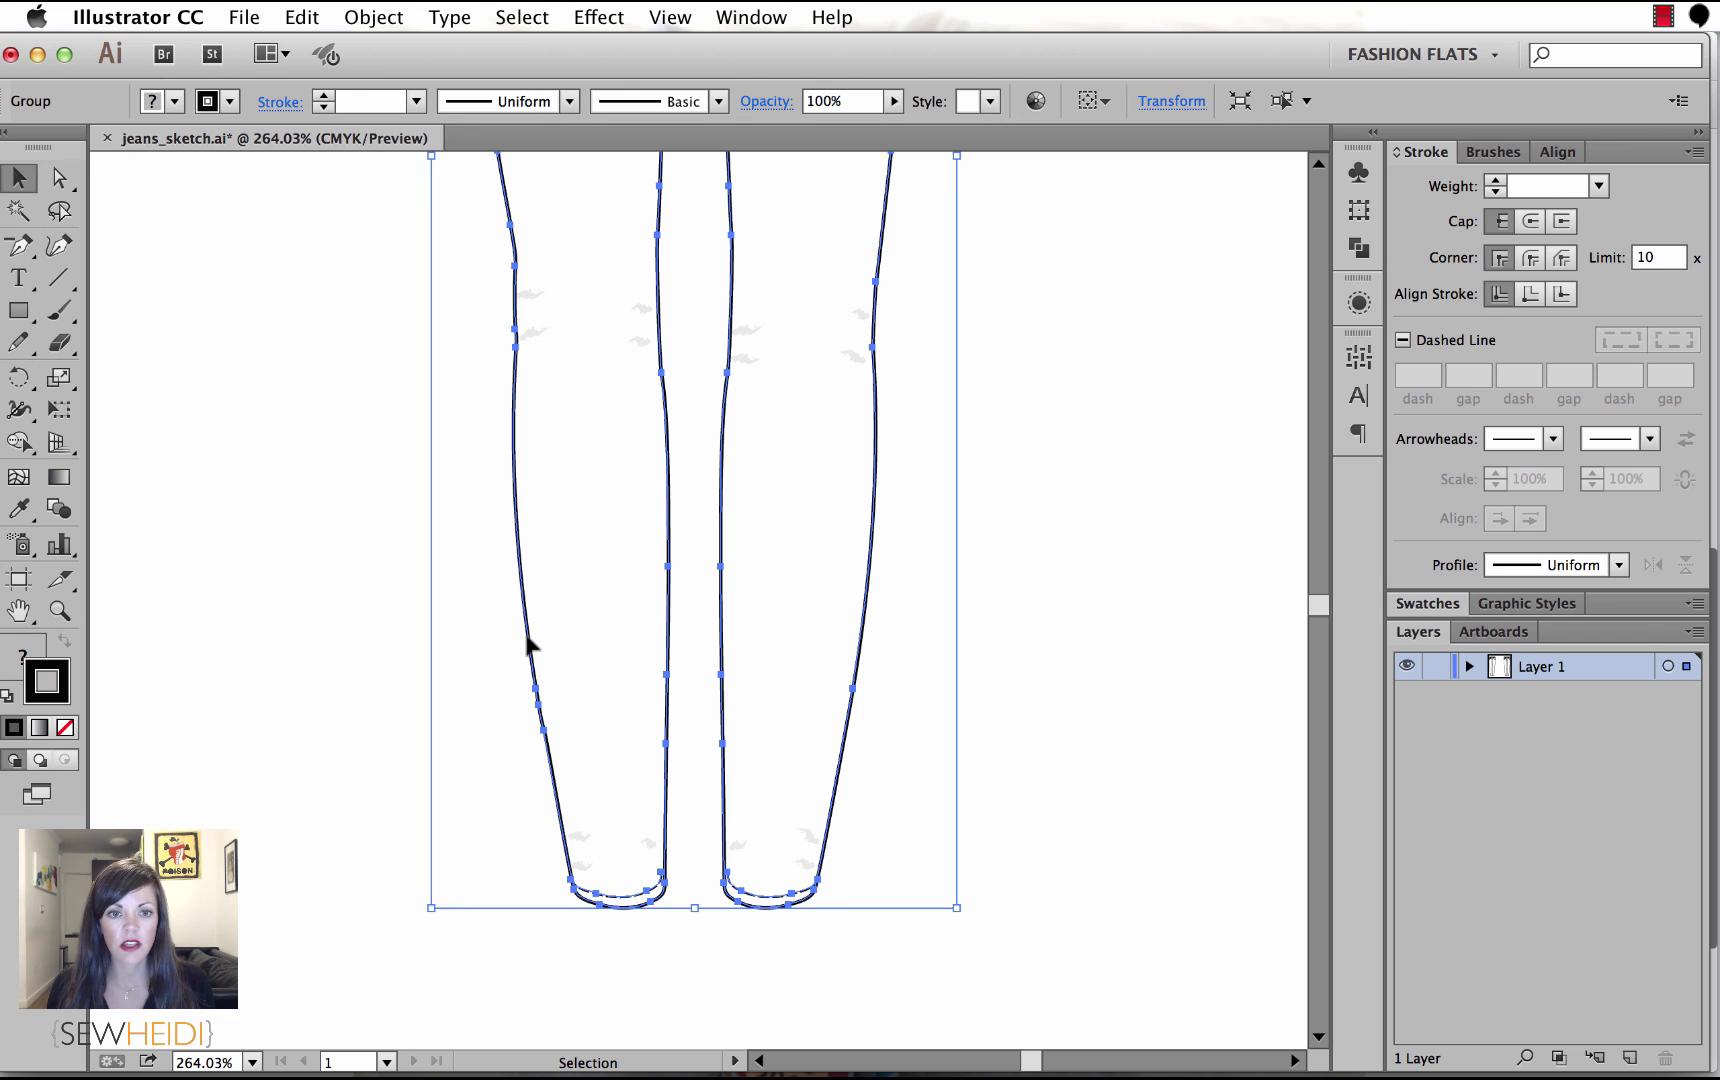
left_click(18, 343)
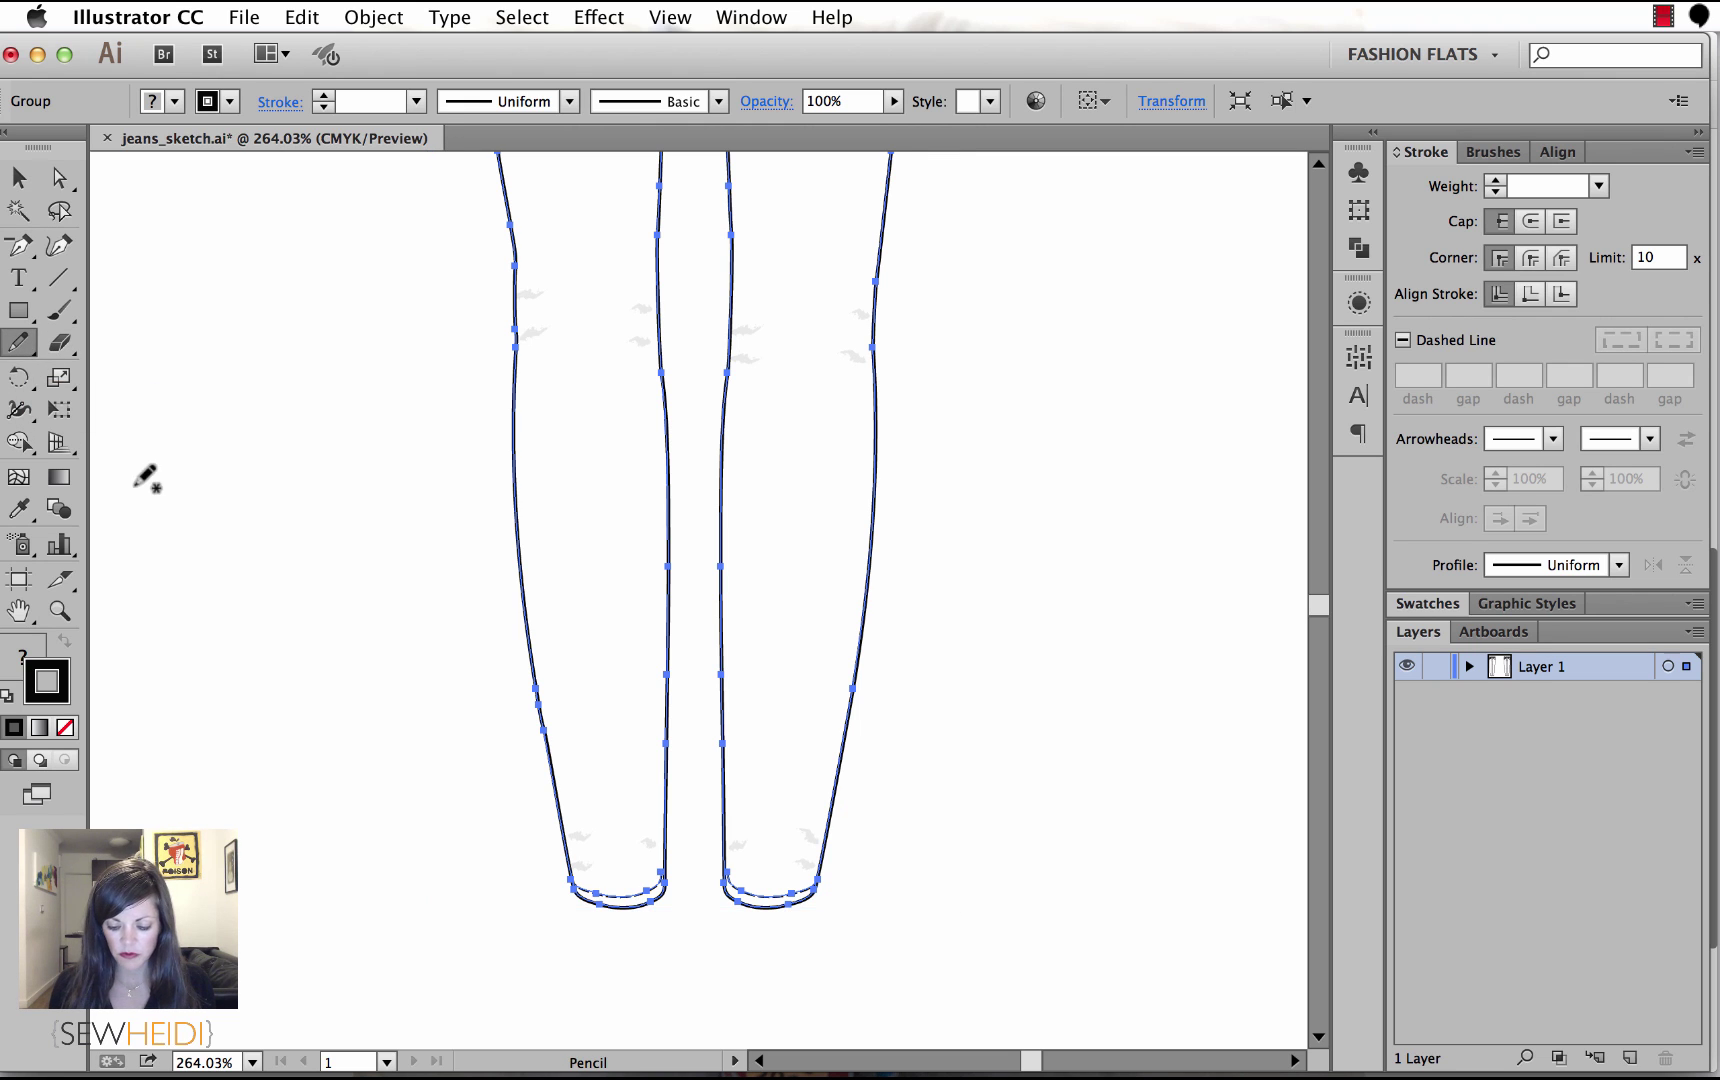
key("super+equal")
key("super+equal")
scroll(592, 595, "down", 4)
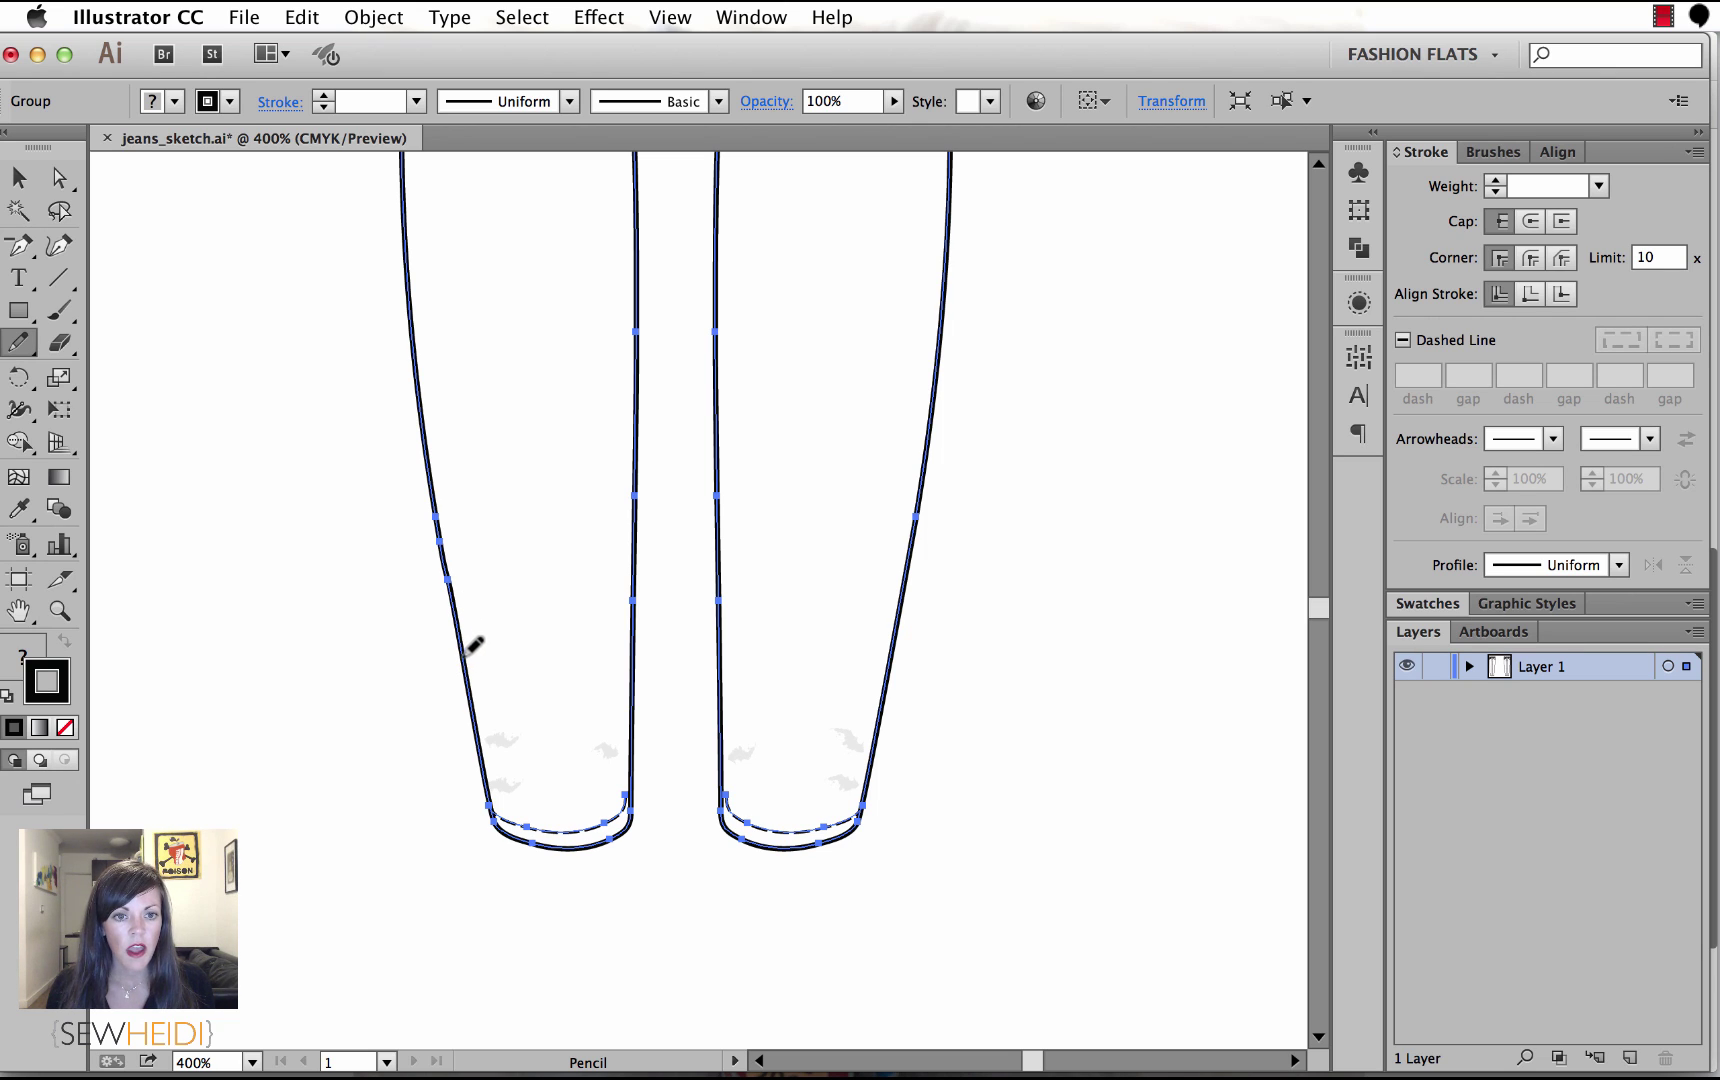
left_click_drag(467, 655, 491, 796)
key("super+z")
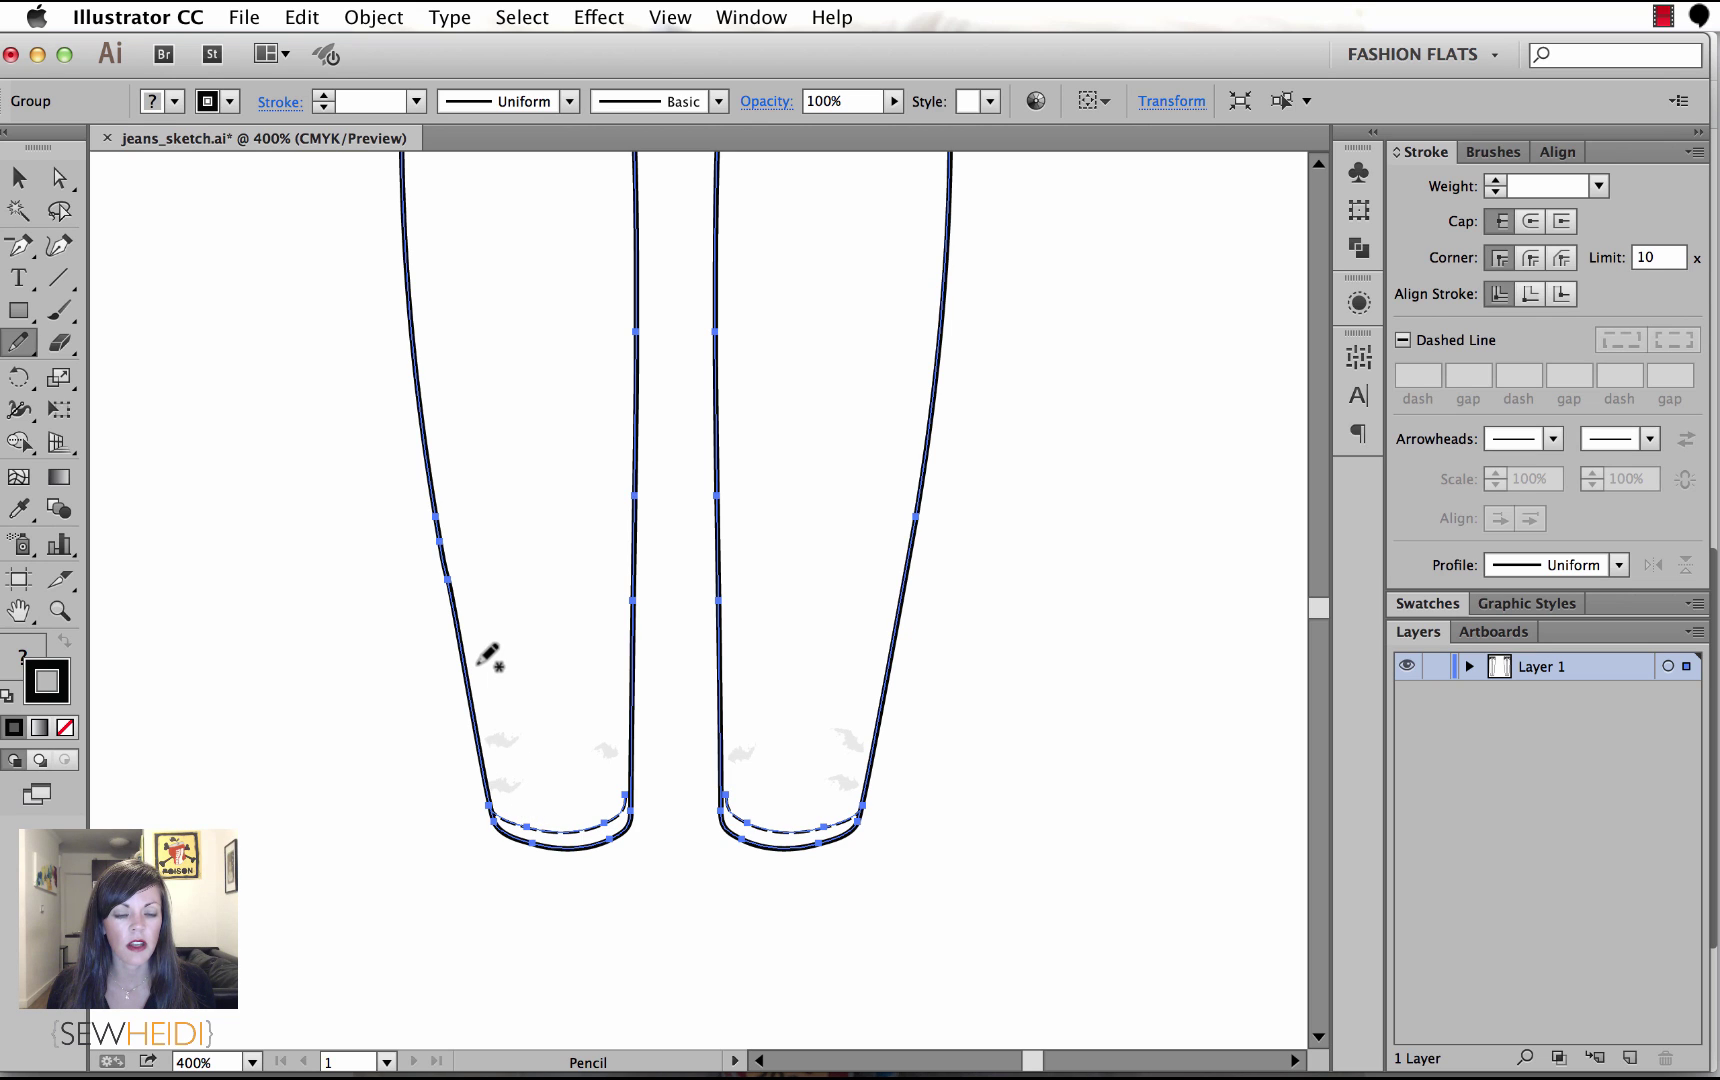
left_click_drag(465, 654, 494, 803)
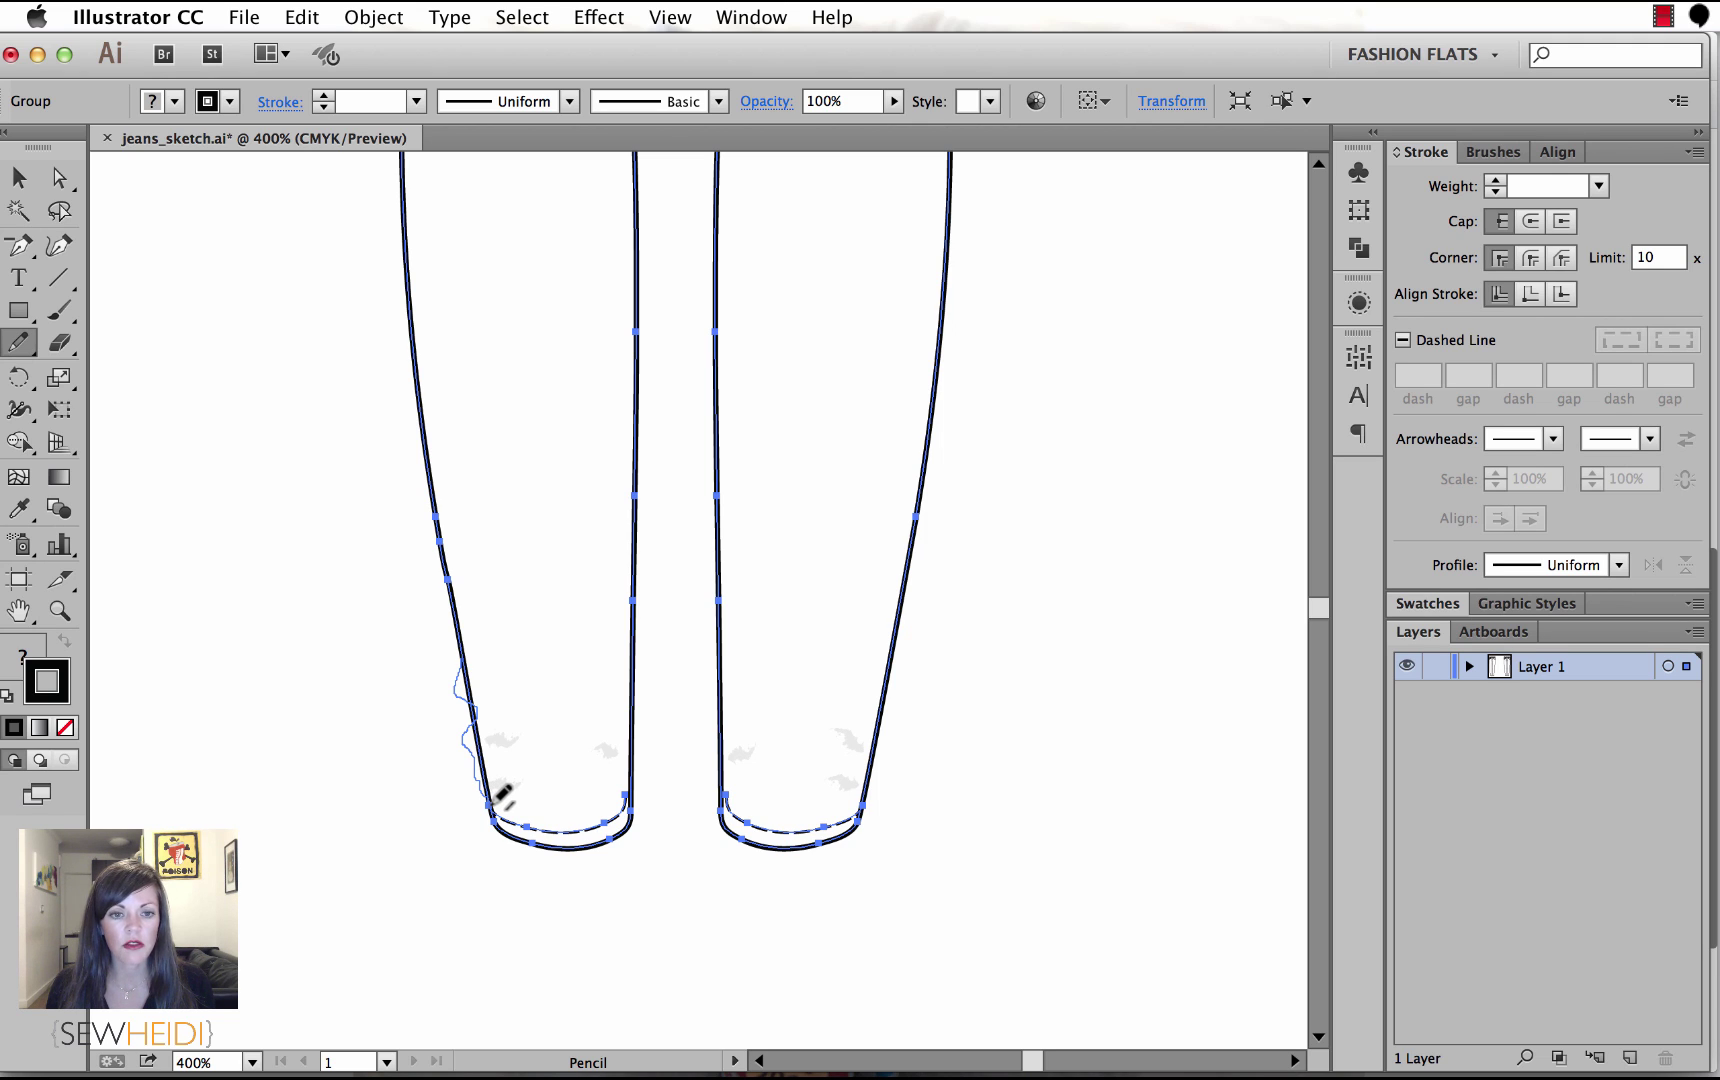
left_click_drag(494, 803, 494, 803)
key("super+z")
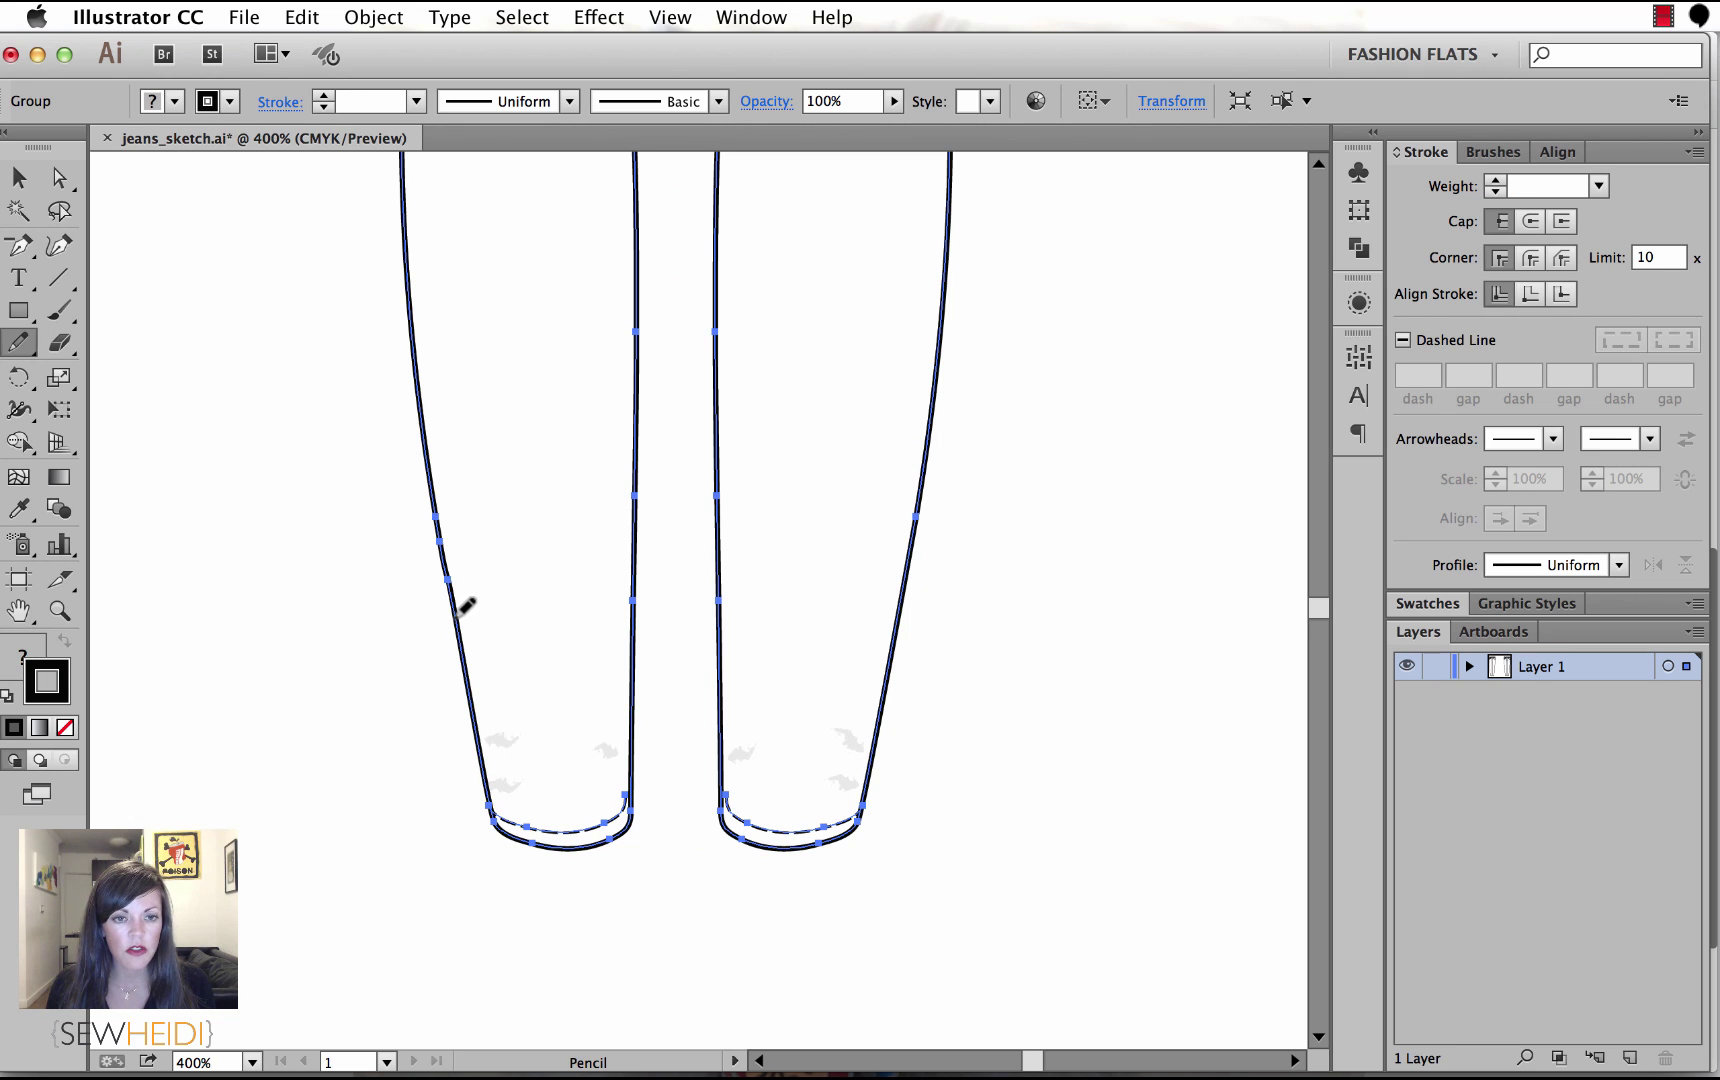
mouse_move(458, 613)
left_mouse_down()
mouse_move(476, 746)
mouse_move(500, 752)
left_mouse_up()
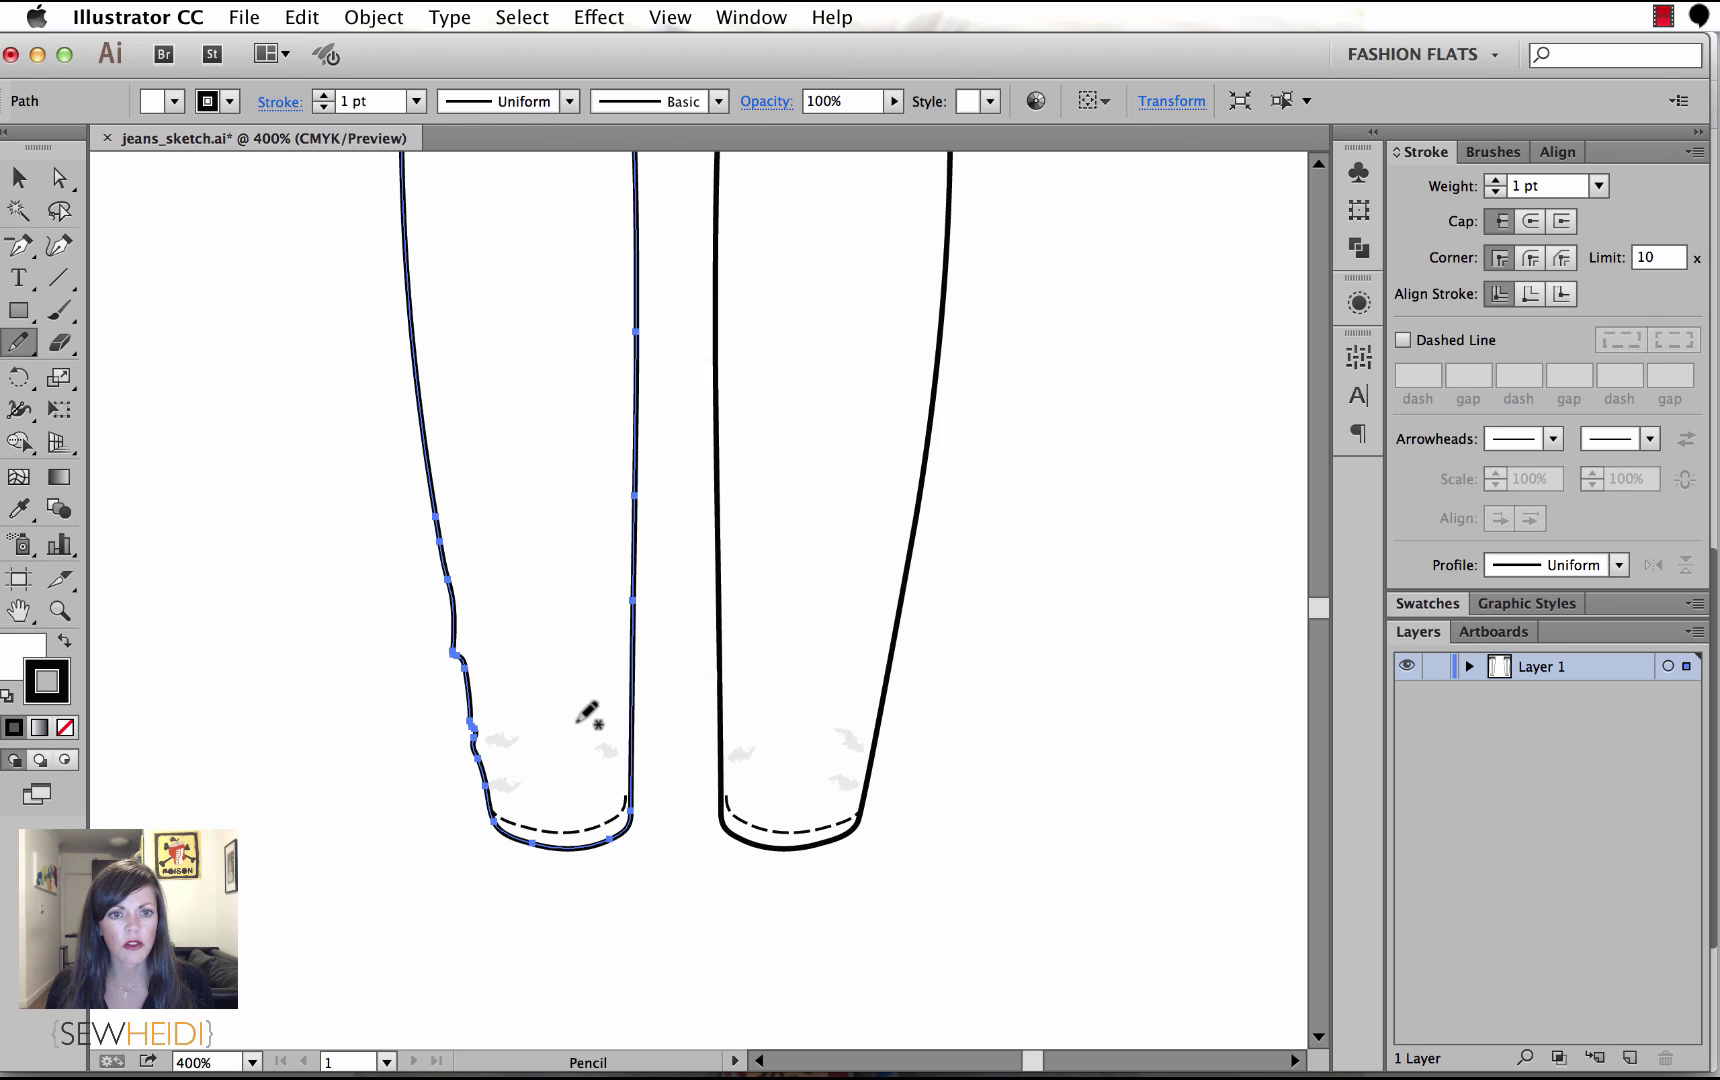
left_click_drag(633, 597, 640, 772)
Pencil-redraw the right leg's inner and outer edges near the hem into wavy contours.
key("v")
left_click(720, 700, "shift")
key("n")
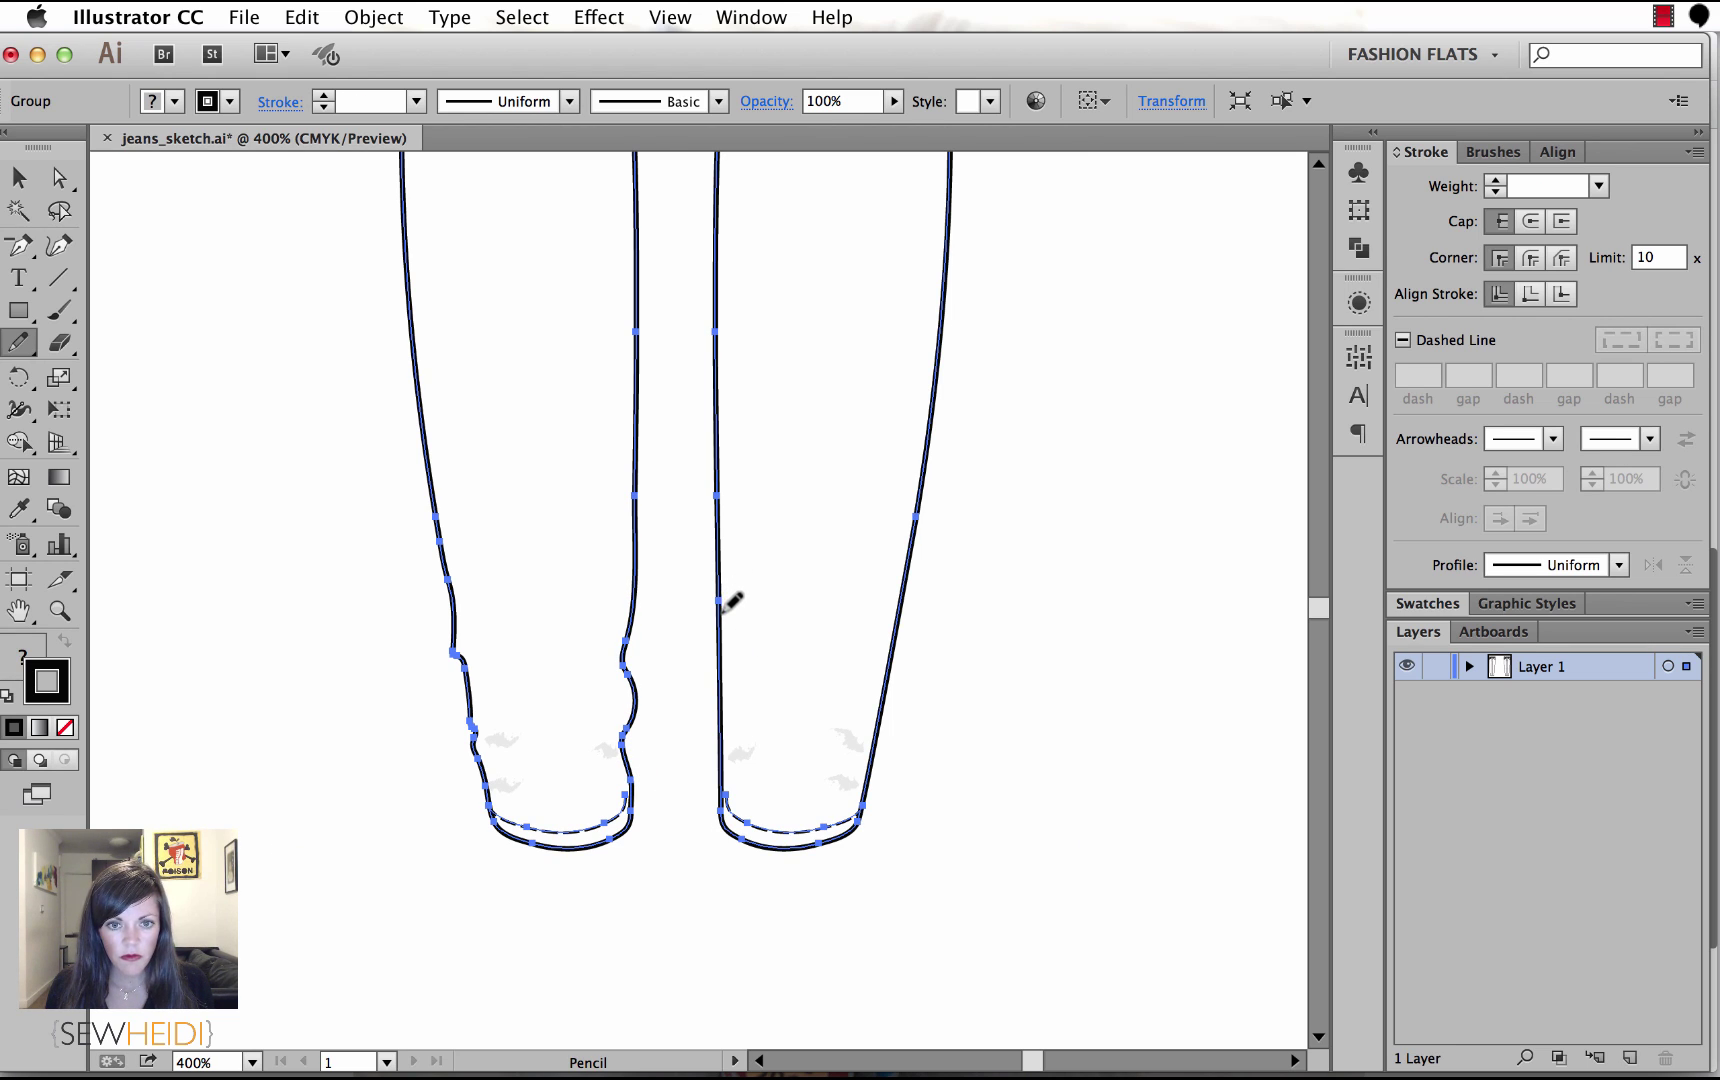
left_click_drag(718, 624, 729, 762)
left_click_drag(896, 651, 861, 795)
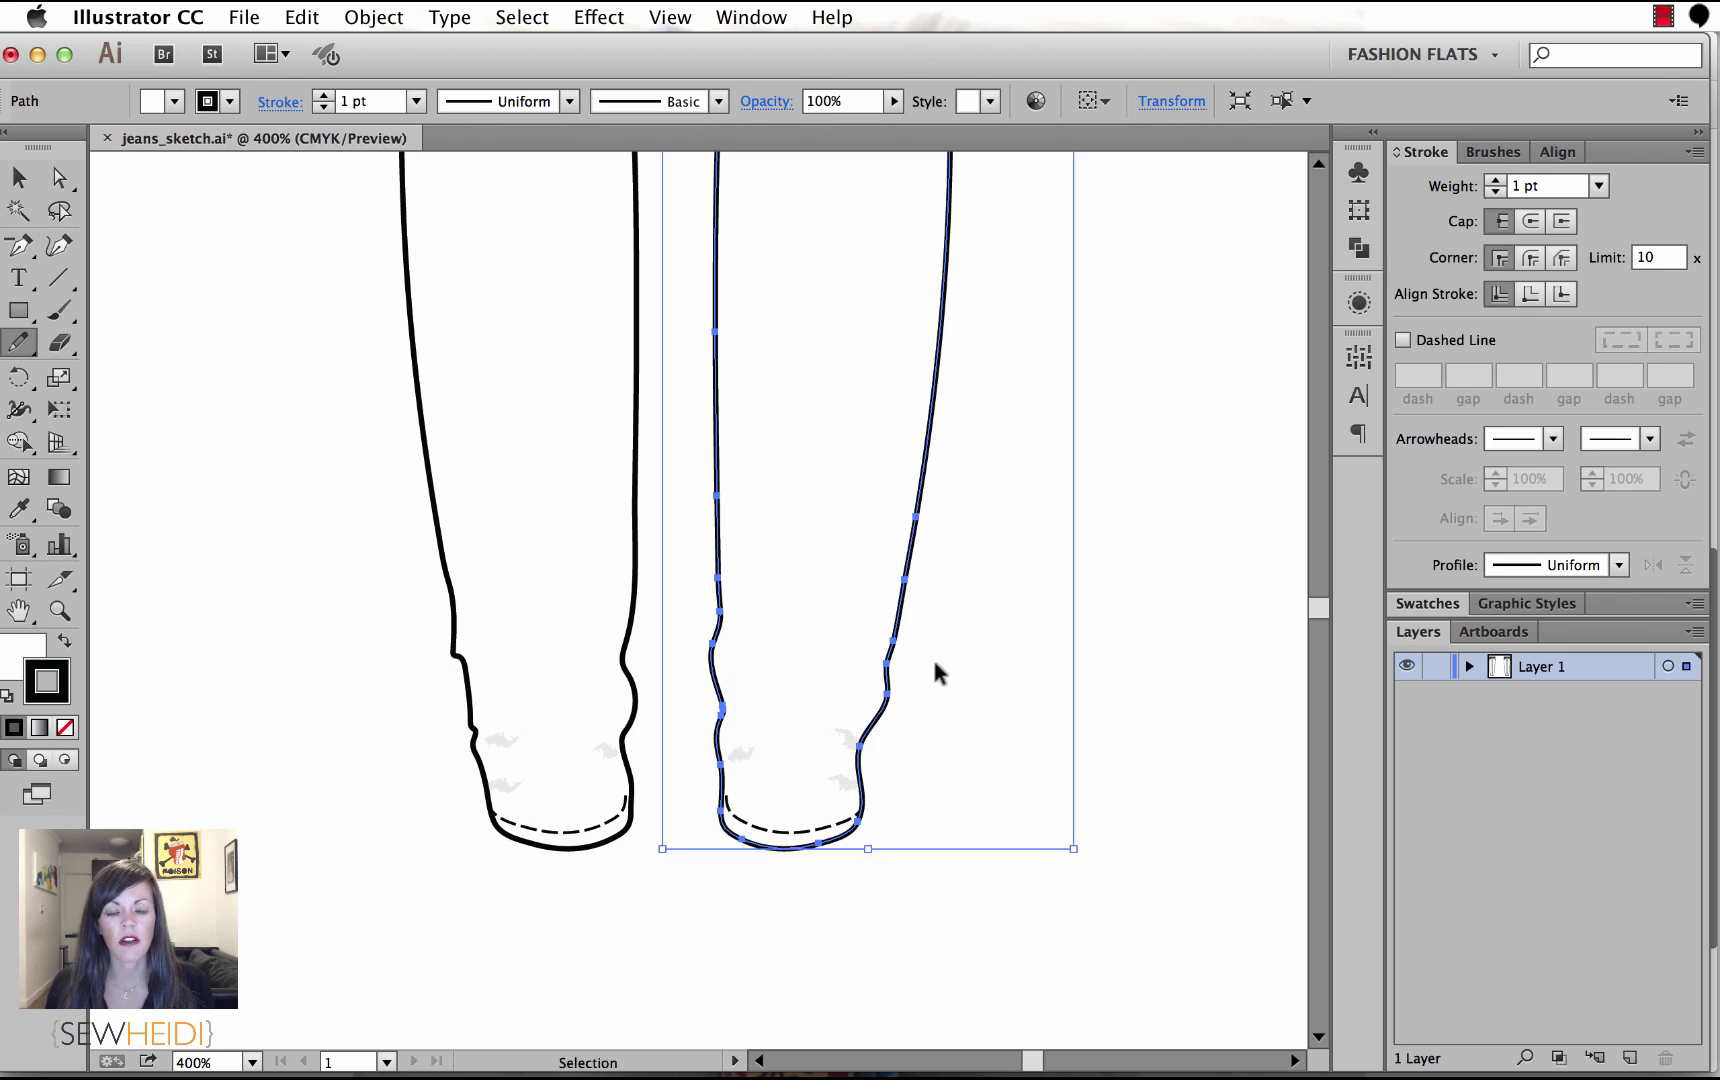
key("super+z")
left_click_drag(889, 694, 863, 796)
left_click_drag(904, 648, 877, 742)
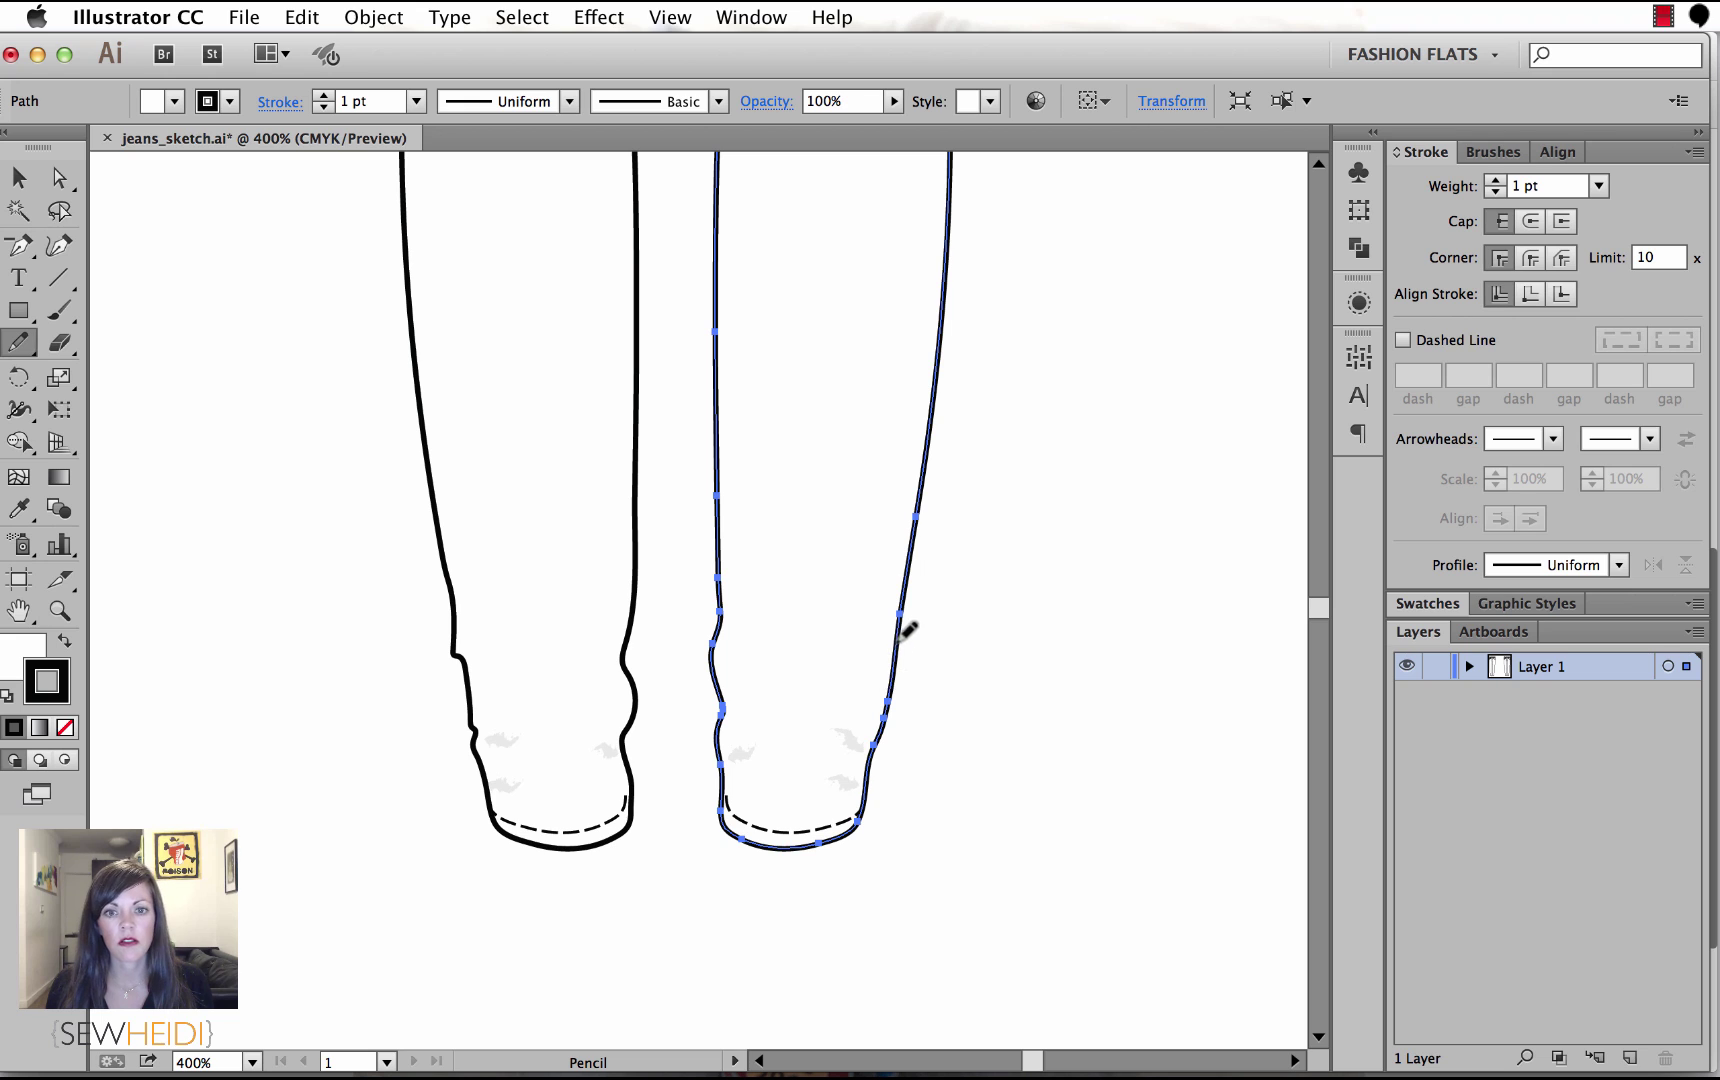
left_click_drag(907, 630, 888, 706)
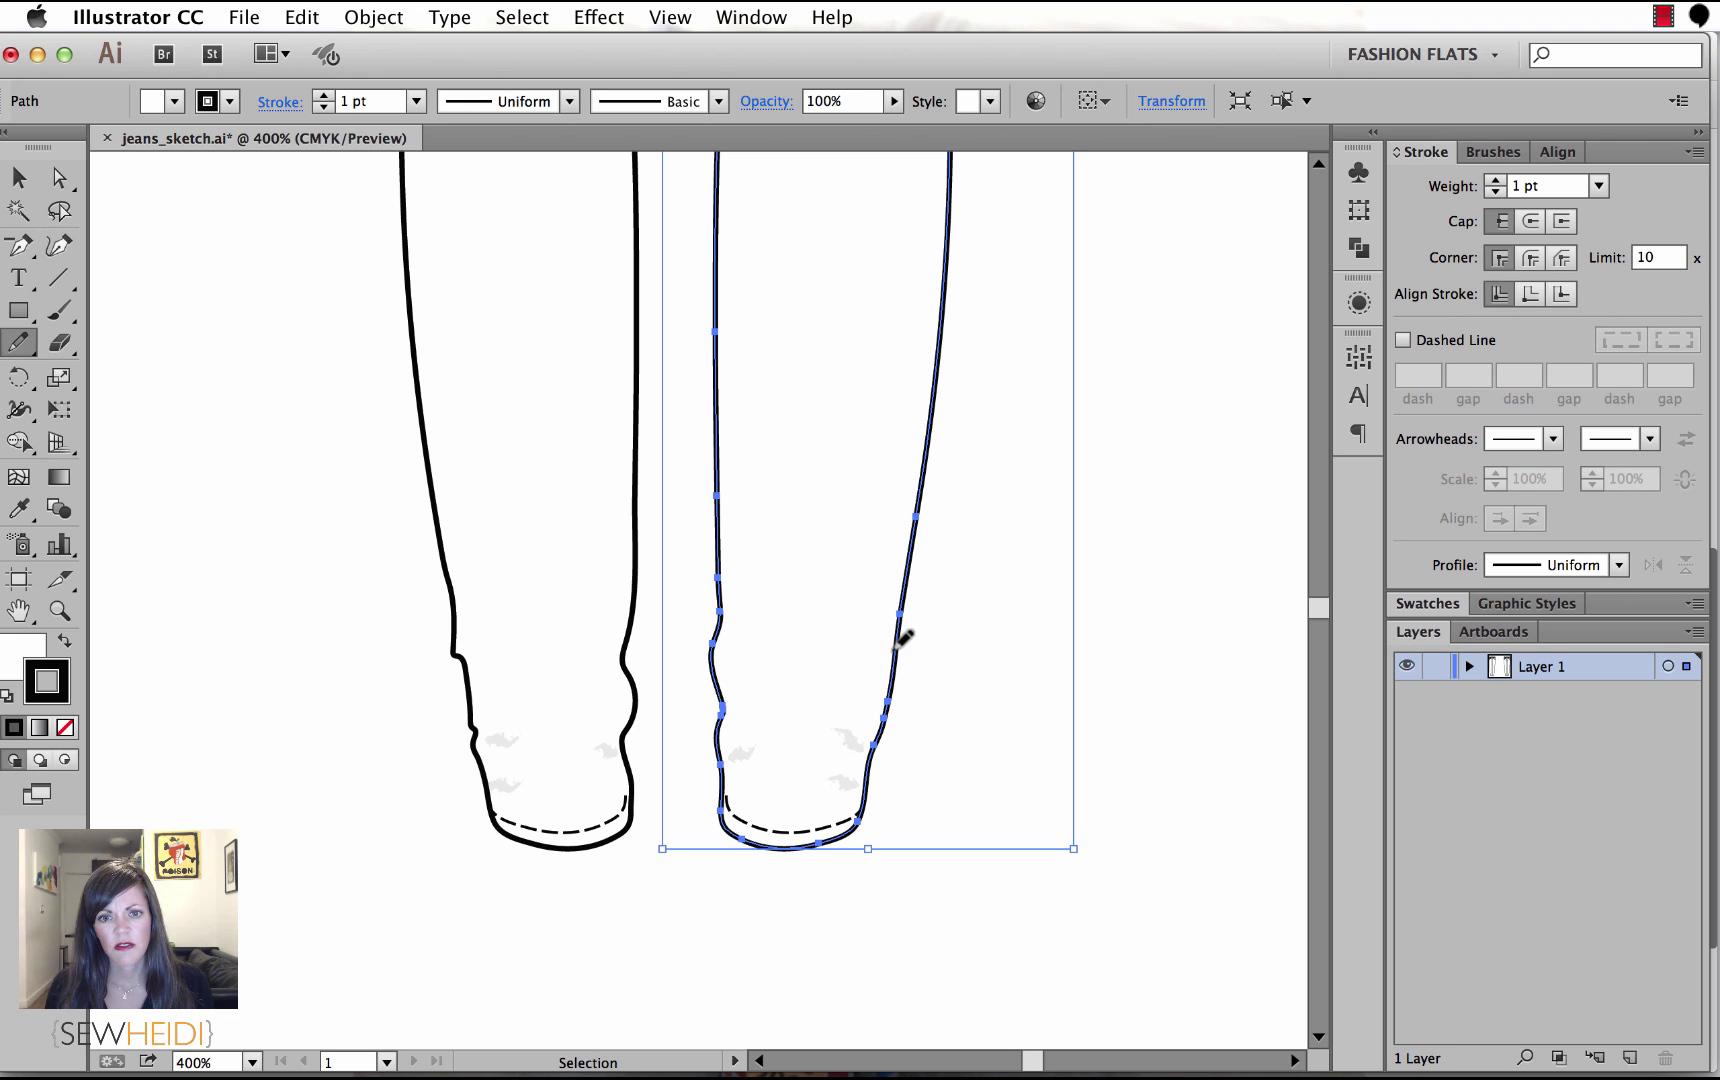
left_click_drag(908, 614, 886, 700)
Pencil-redraw knee-height sections of all four leg outlines into small creased kinks.
scroll(956, 515, "up", 6)
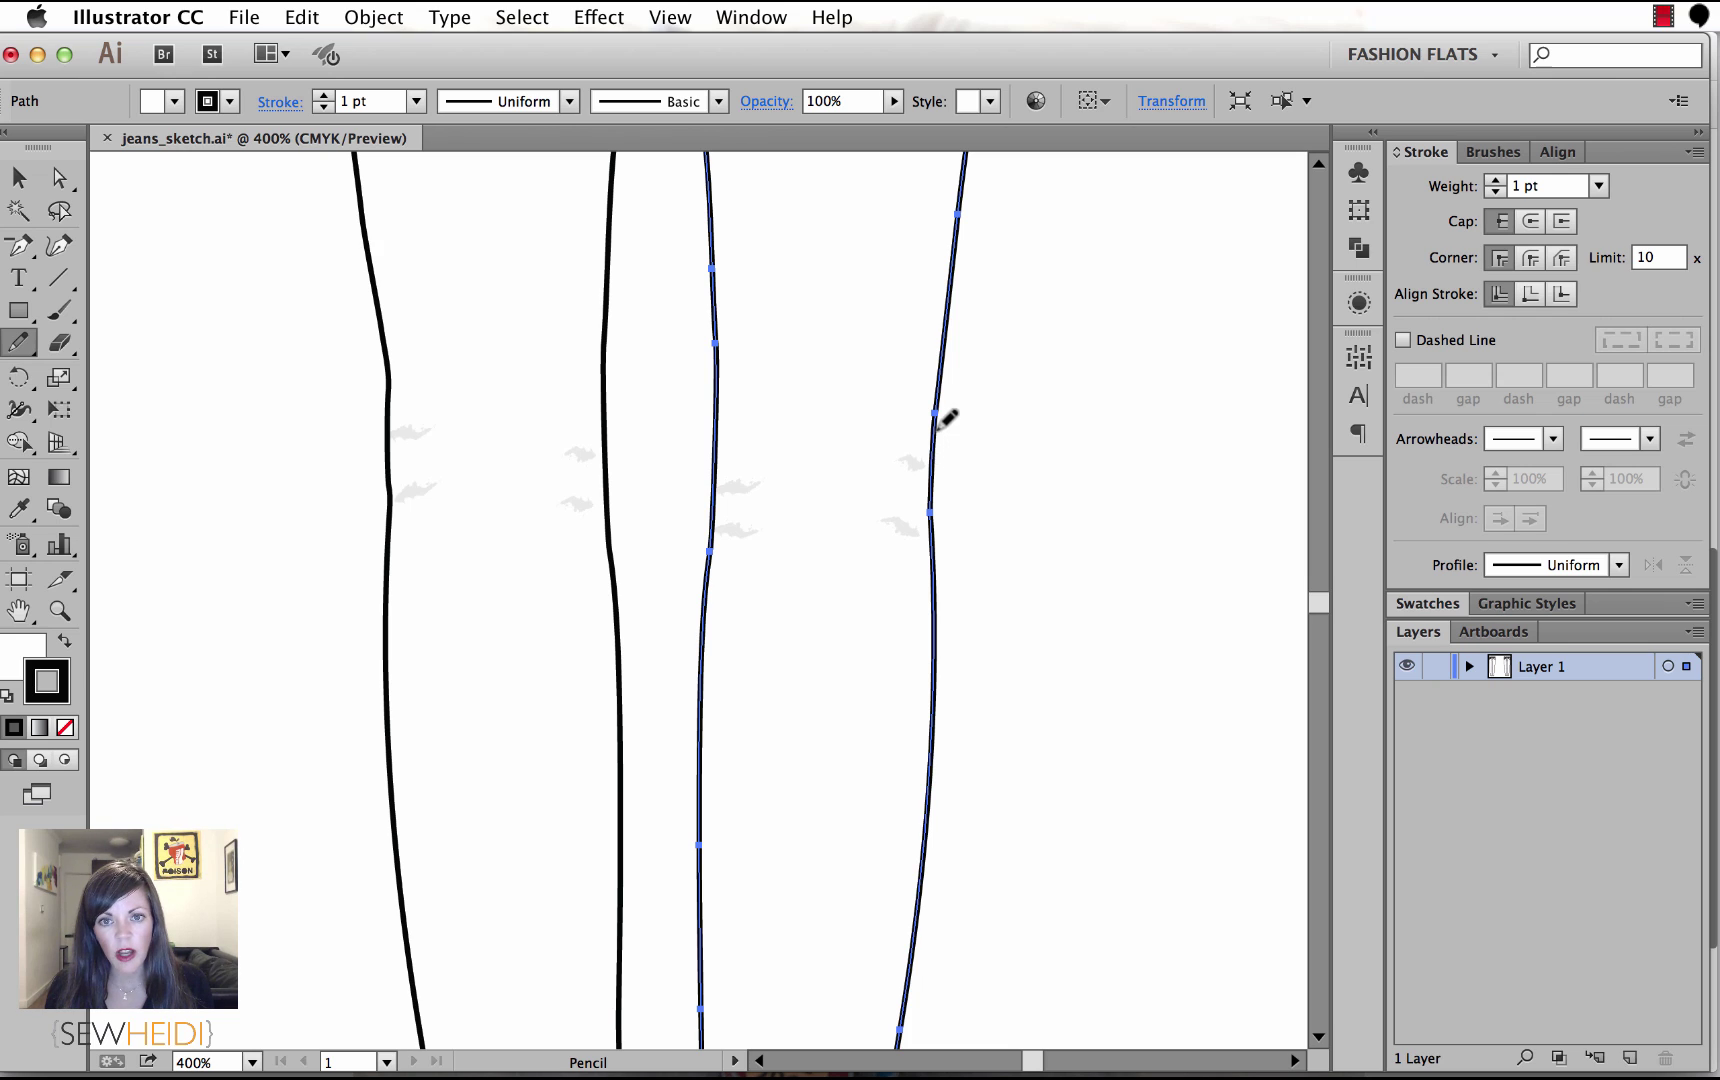
left_click_drag(937, 431, 941, 578)
left_click_drag(723, 429, 705, 594)
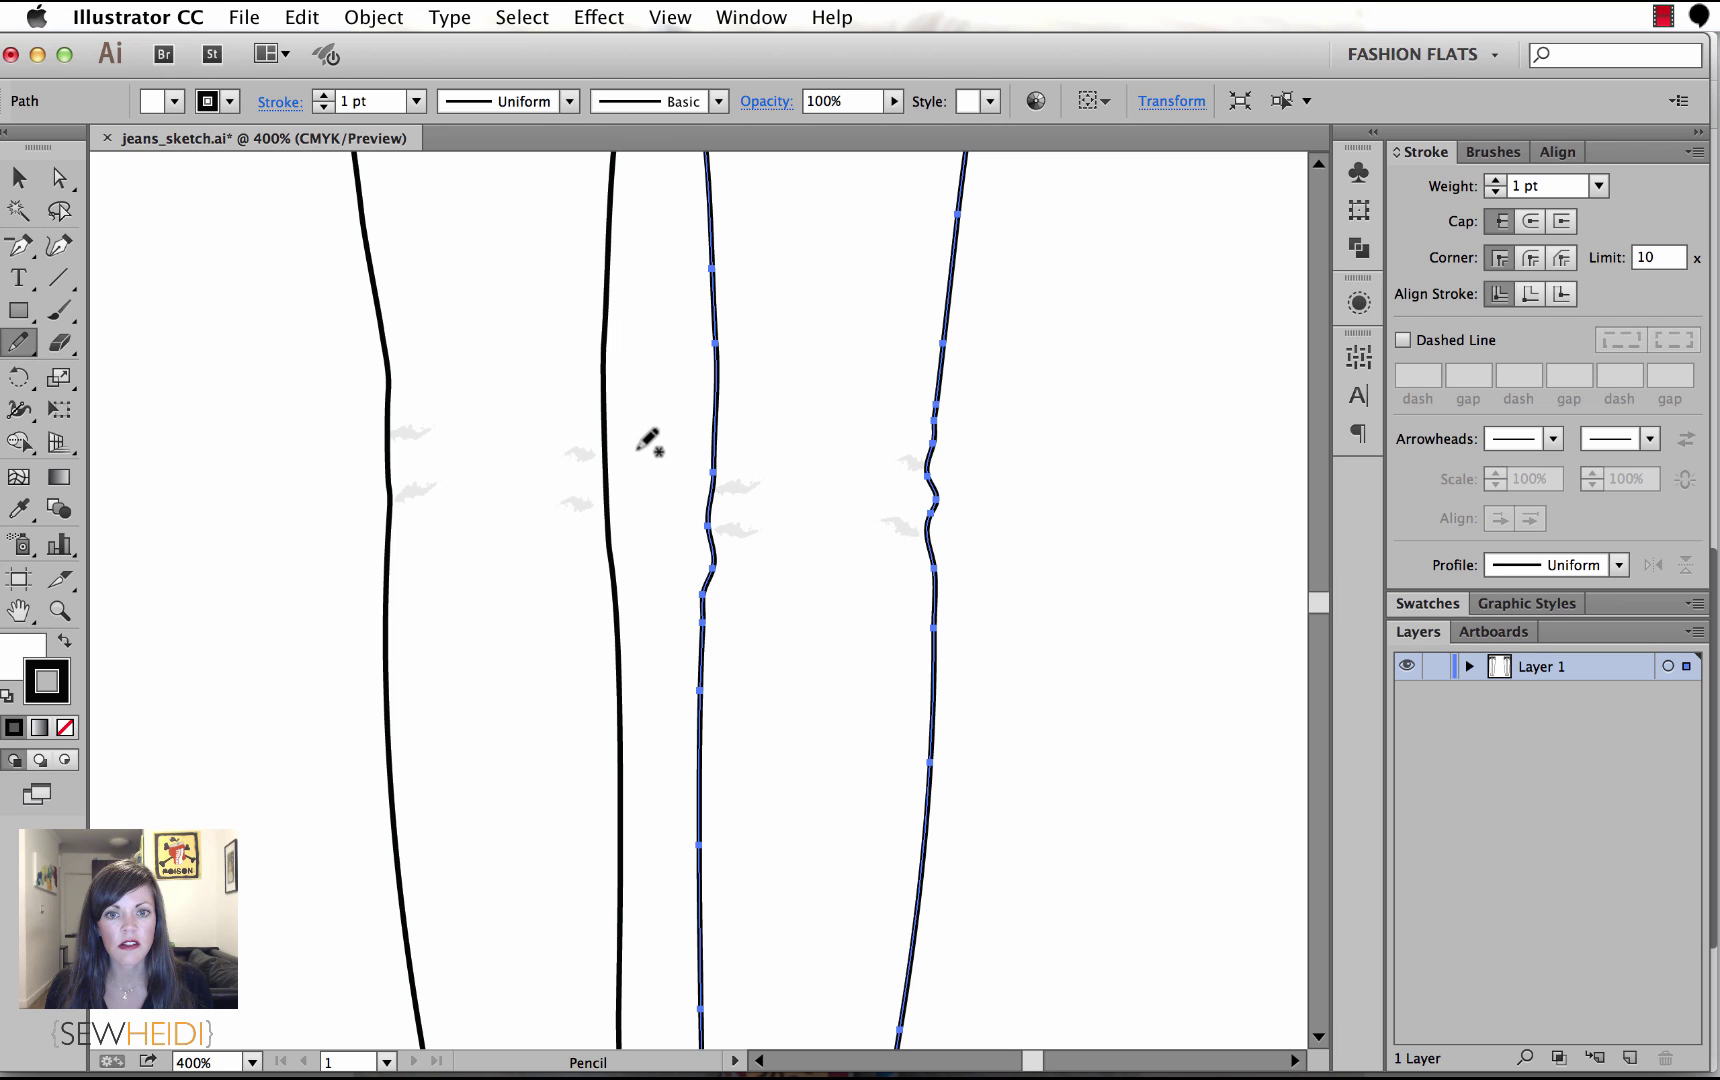
left_click(607, 437, "super")
left_click_drag(607, 424, 605, 597)
left_click_drag(389, 389, 386, 580)
key("super+minus")
key("super+minus")
key("super+minus")
key("super+minus")
key("super+minus")
left_click(959, 603, "super")
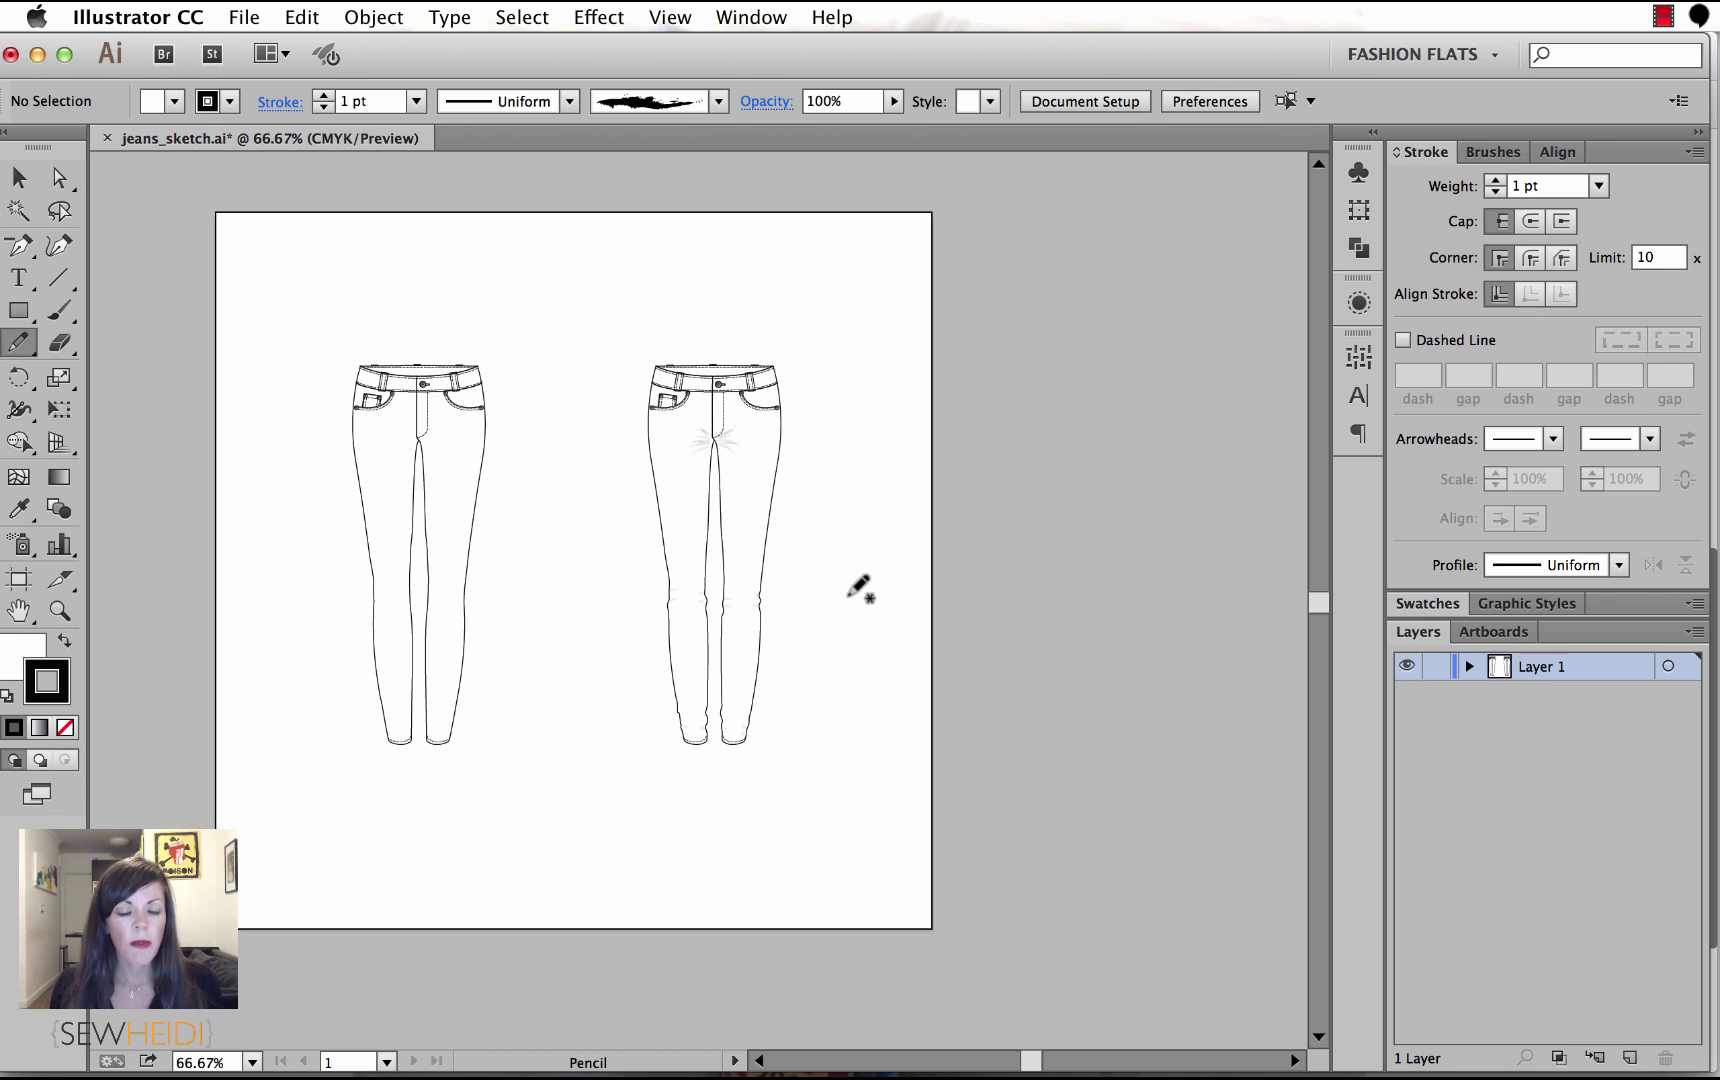
Zoom into the right jeans' waistband and direct-select its top edge path.
key("z")
left_click_drag(562, 320, 861, 567)
key("a")
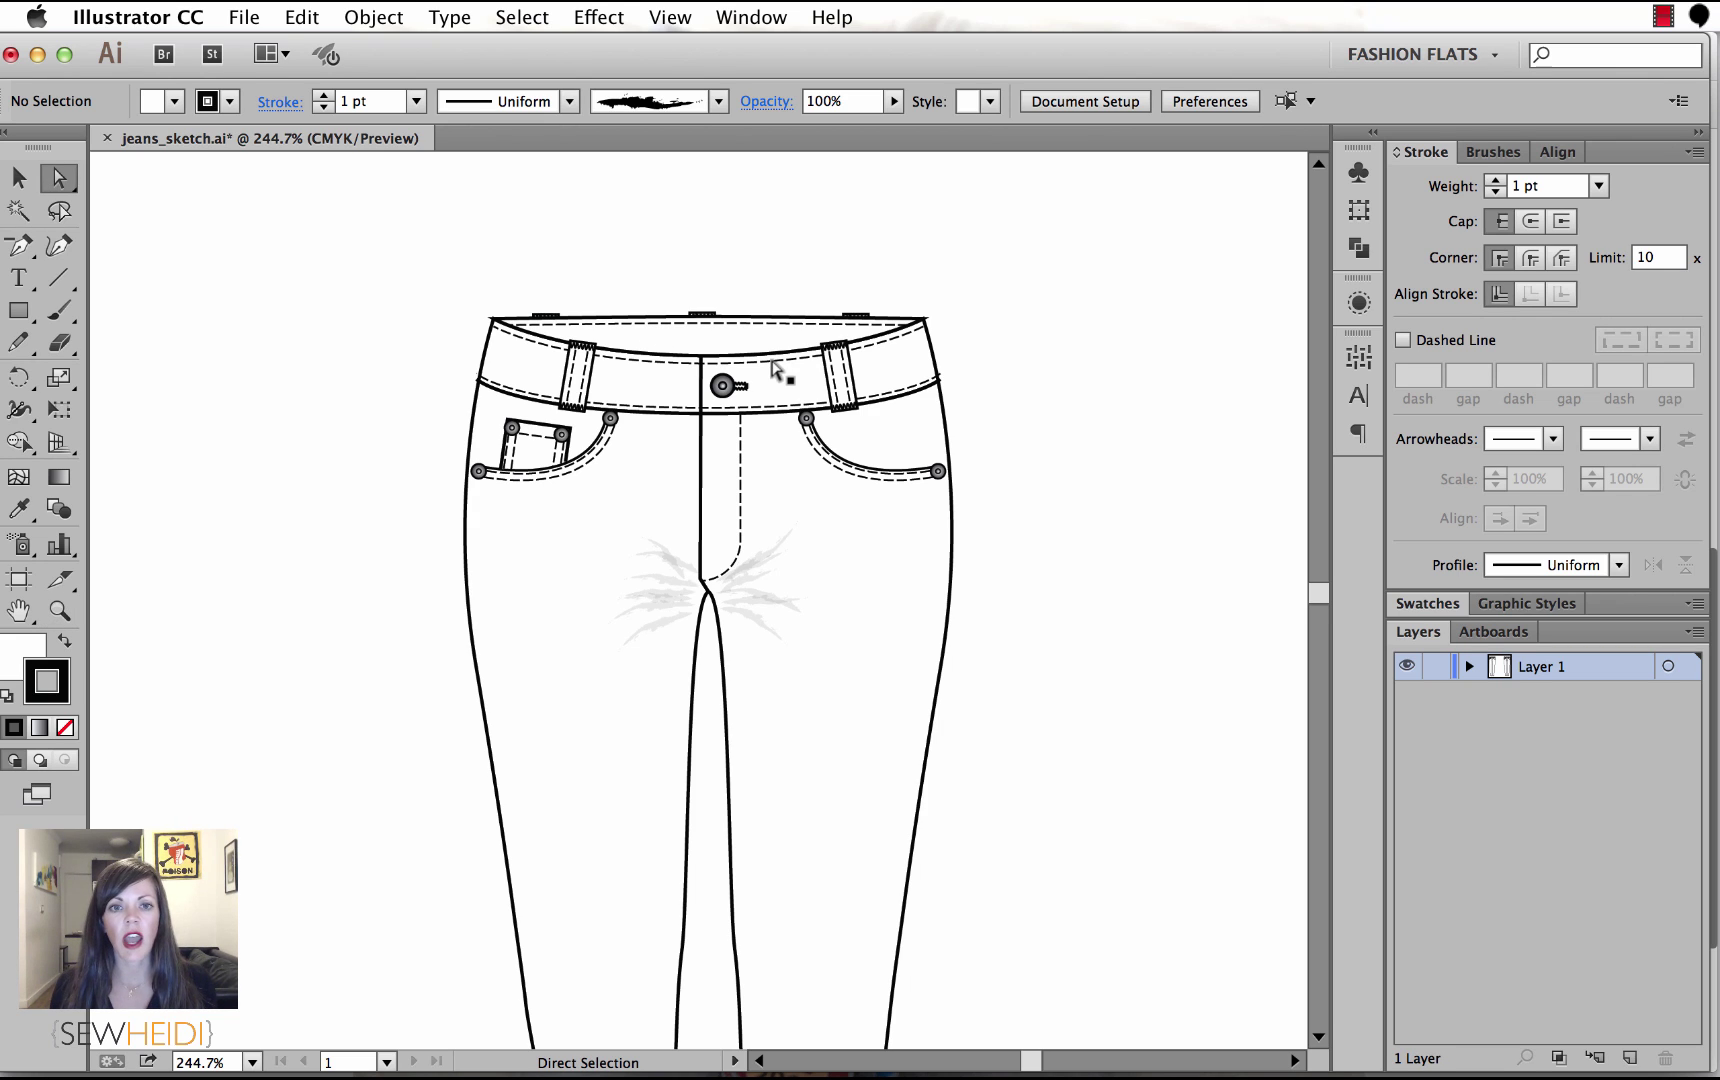
left_click(715, 346)
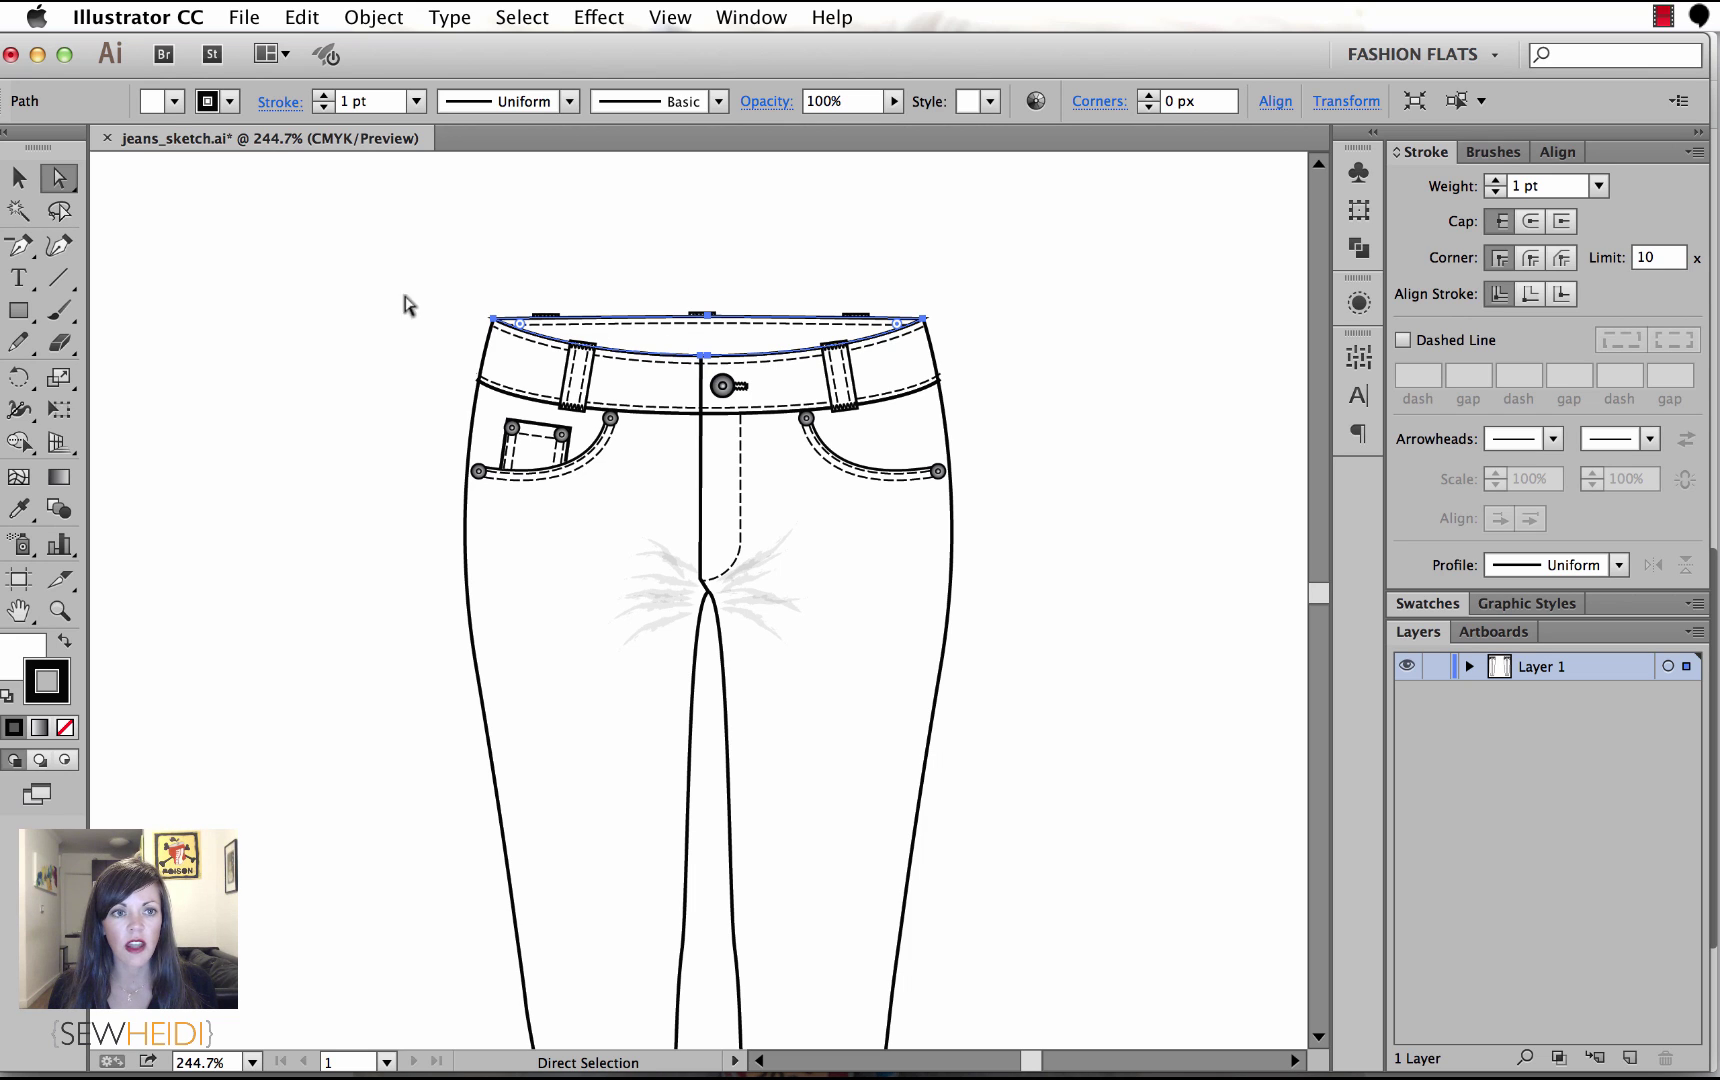
left_click(147, 205)
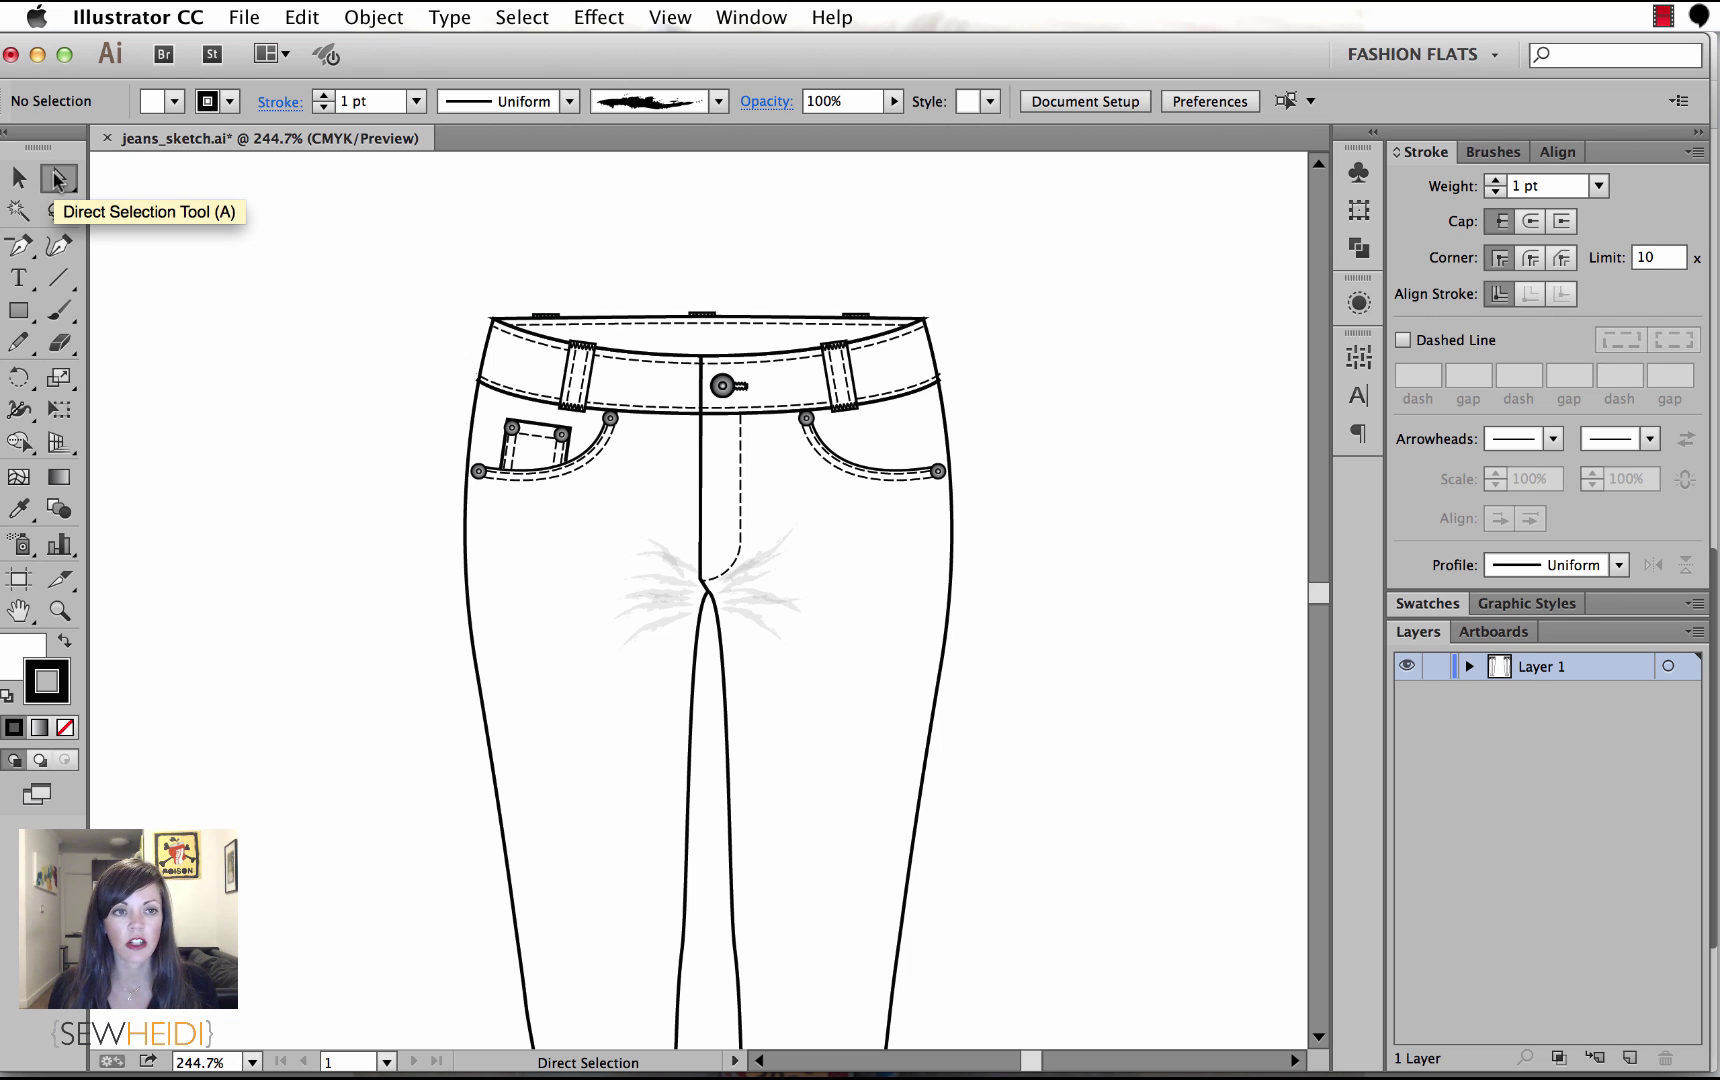
left_click(709, 350)
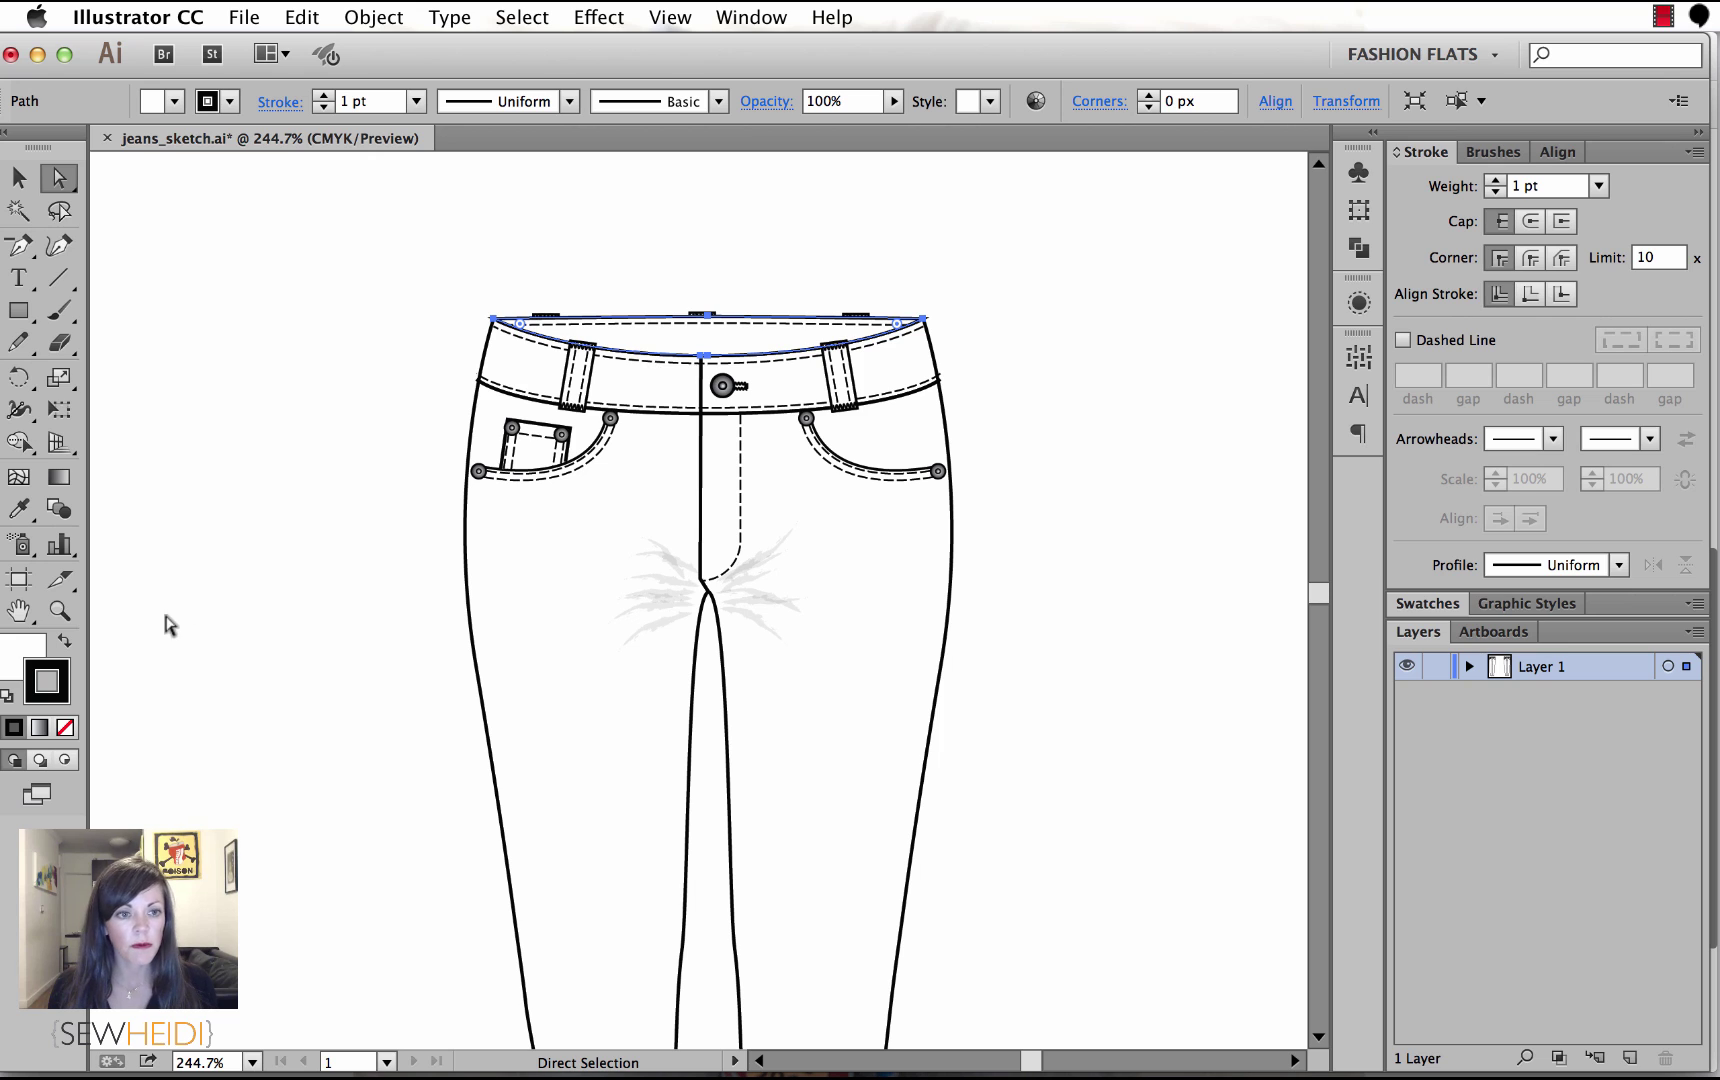
Fill the waistband path with a 5% black grey via the Color Picker.
left_click(29, 655)
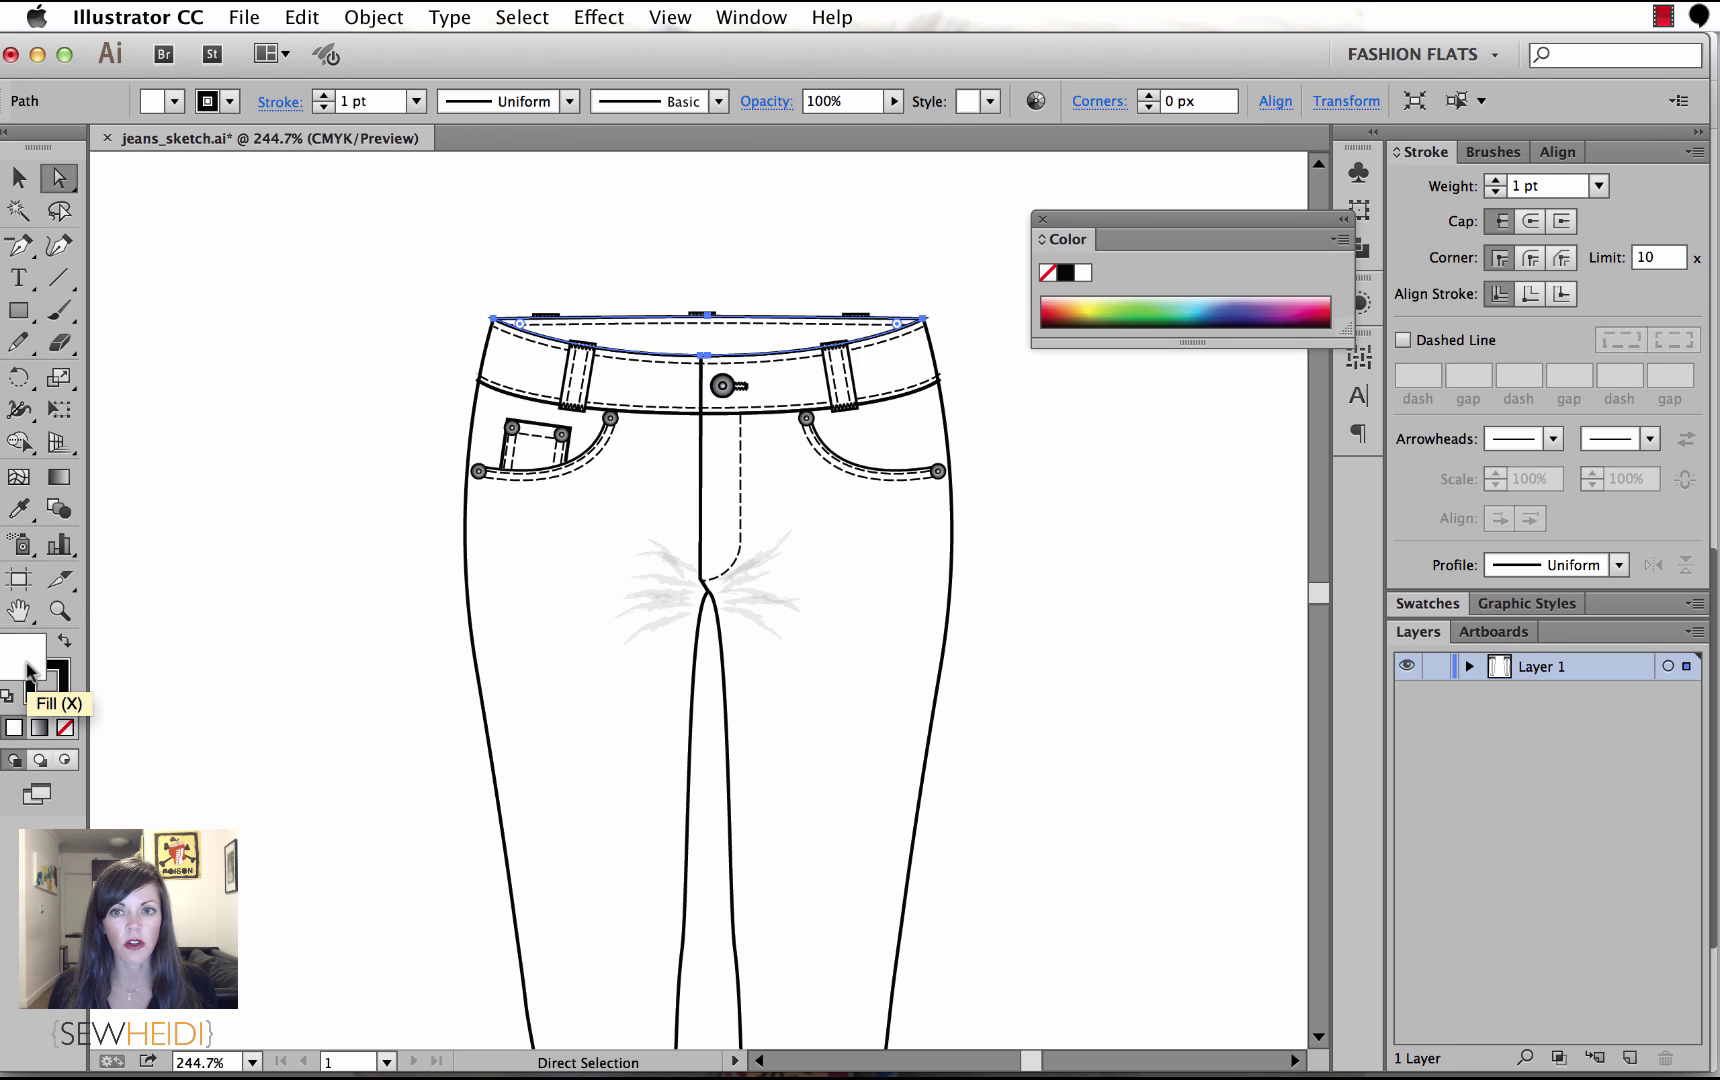
double_click(24, 668)
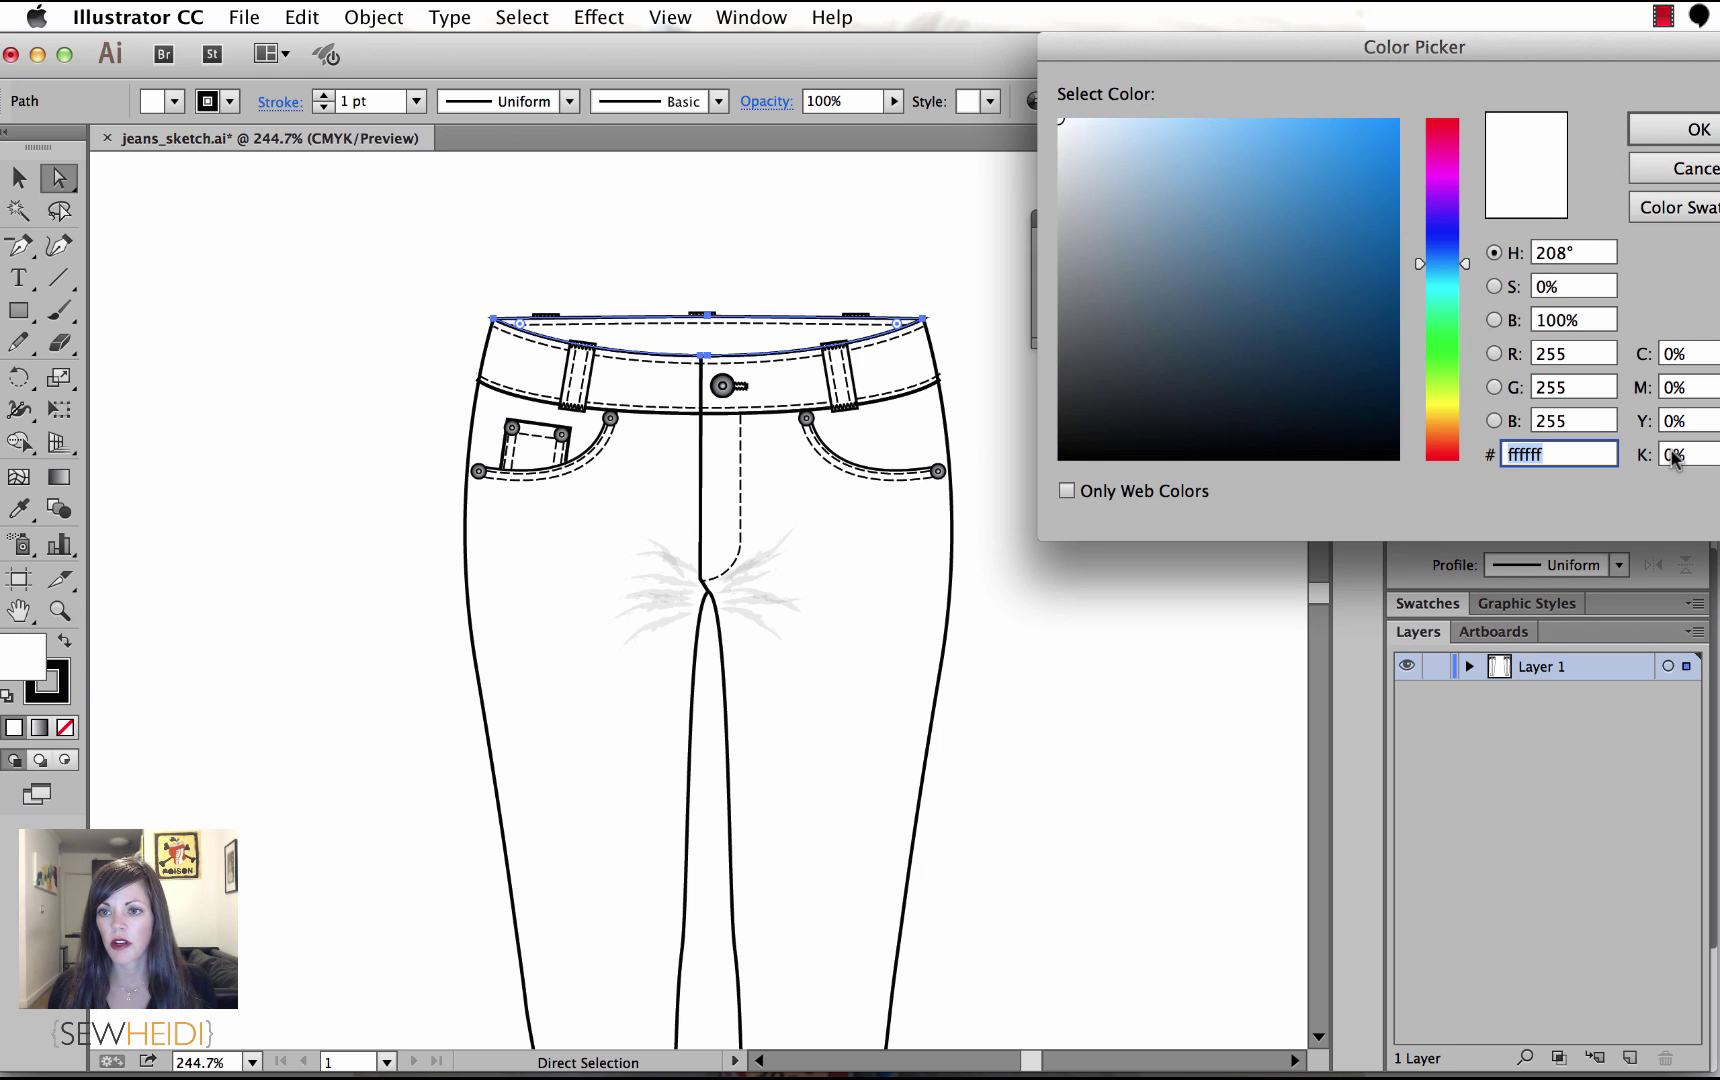
left_click_drag(1578, 50, 1472, 50)
left_click(1596, 456)
type("5")
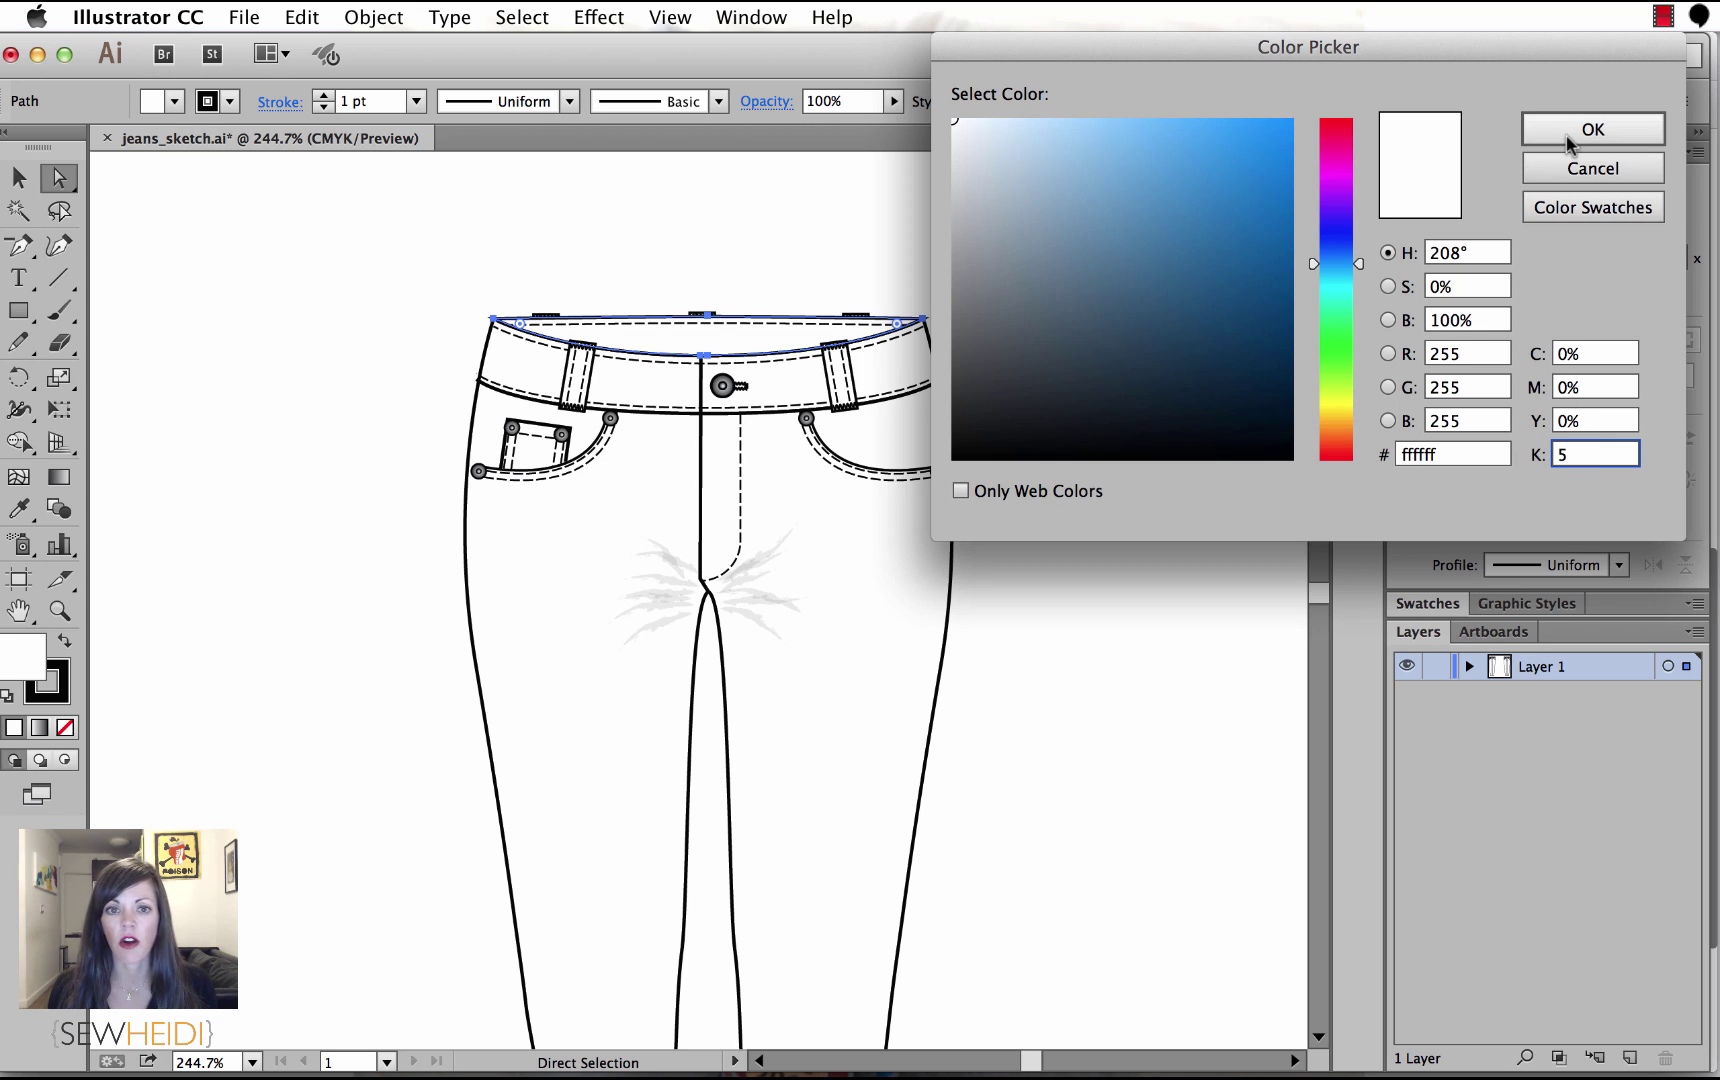
left_click(1540, 135)
left_click(1080, 588)
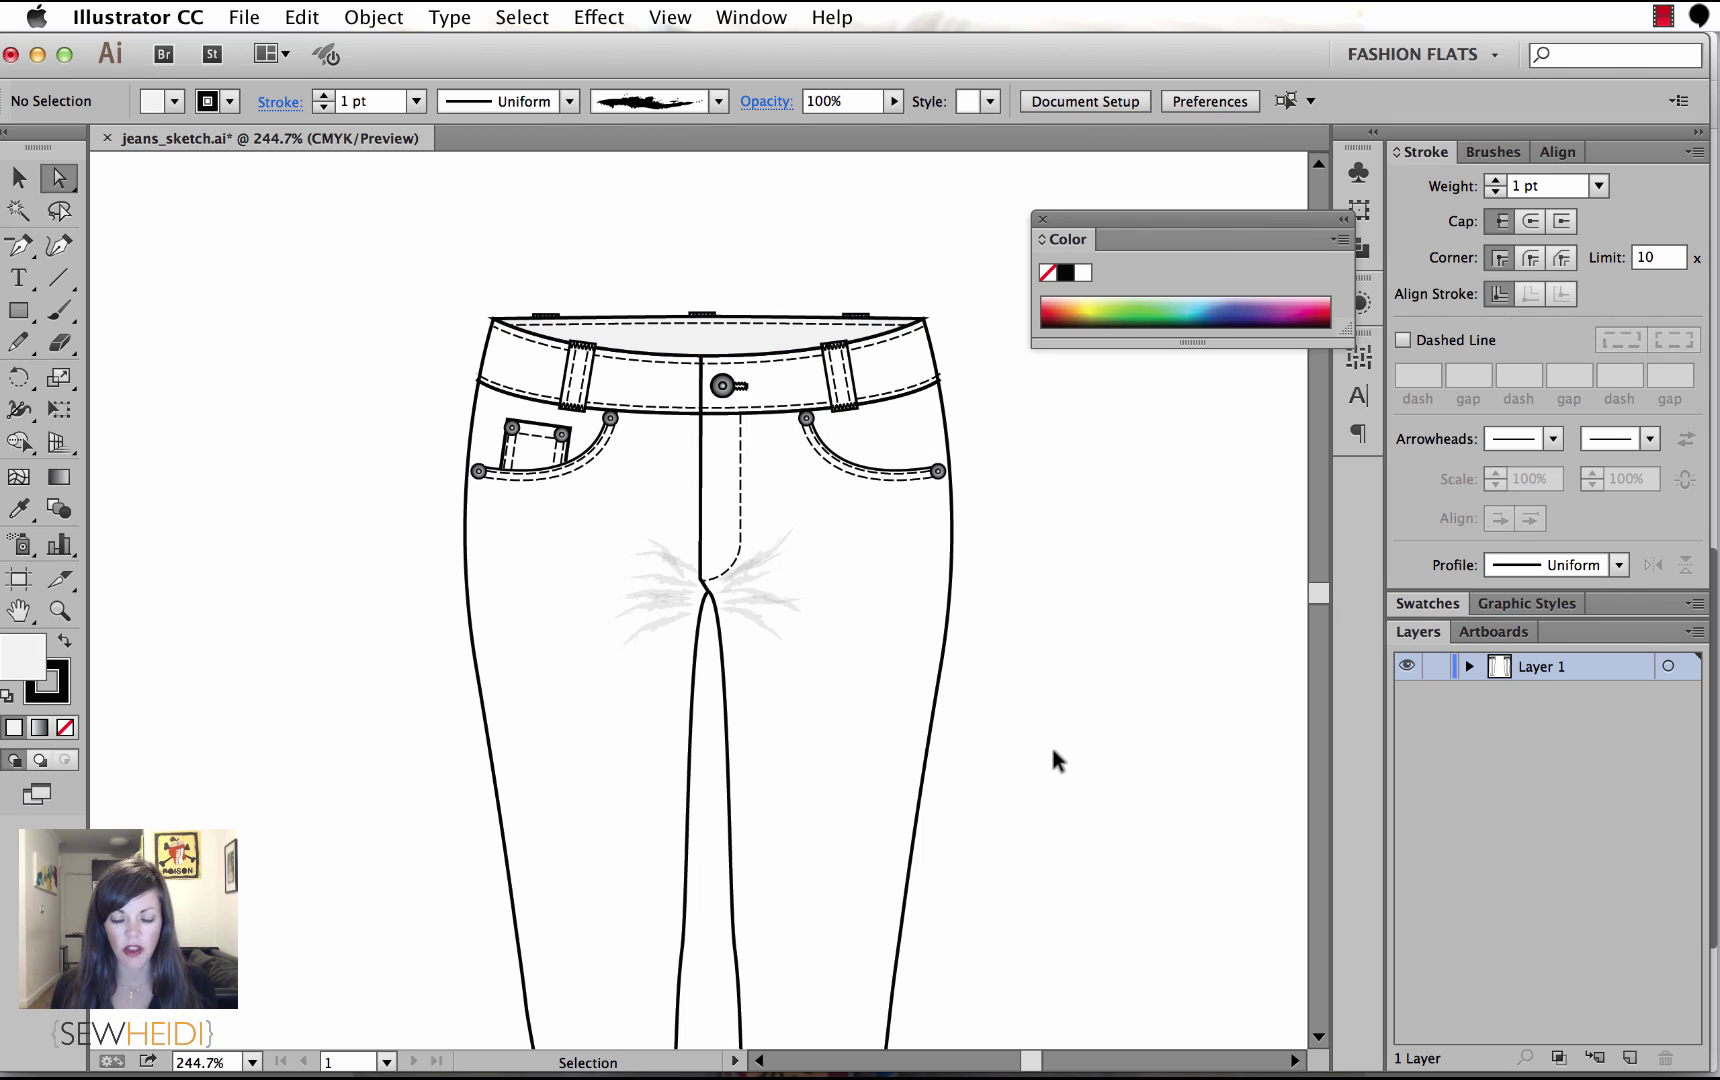
key("super+minus")
key("super+minus")
key("super+minus")
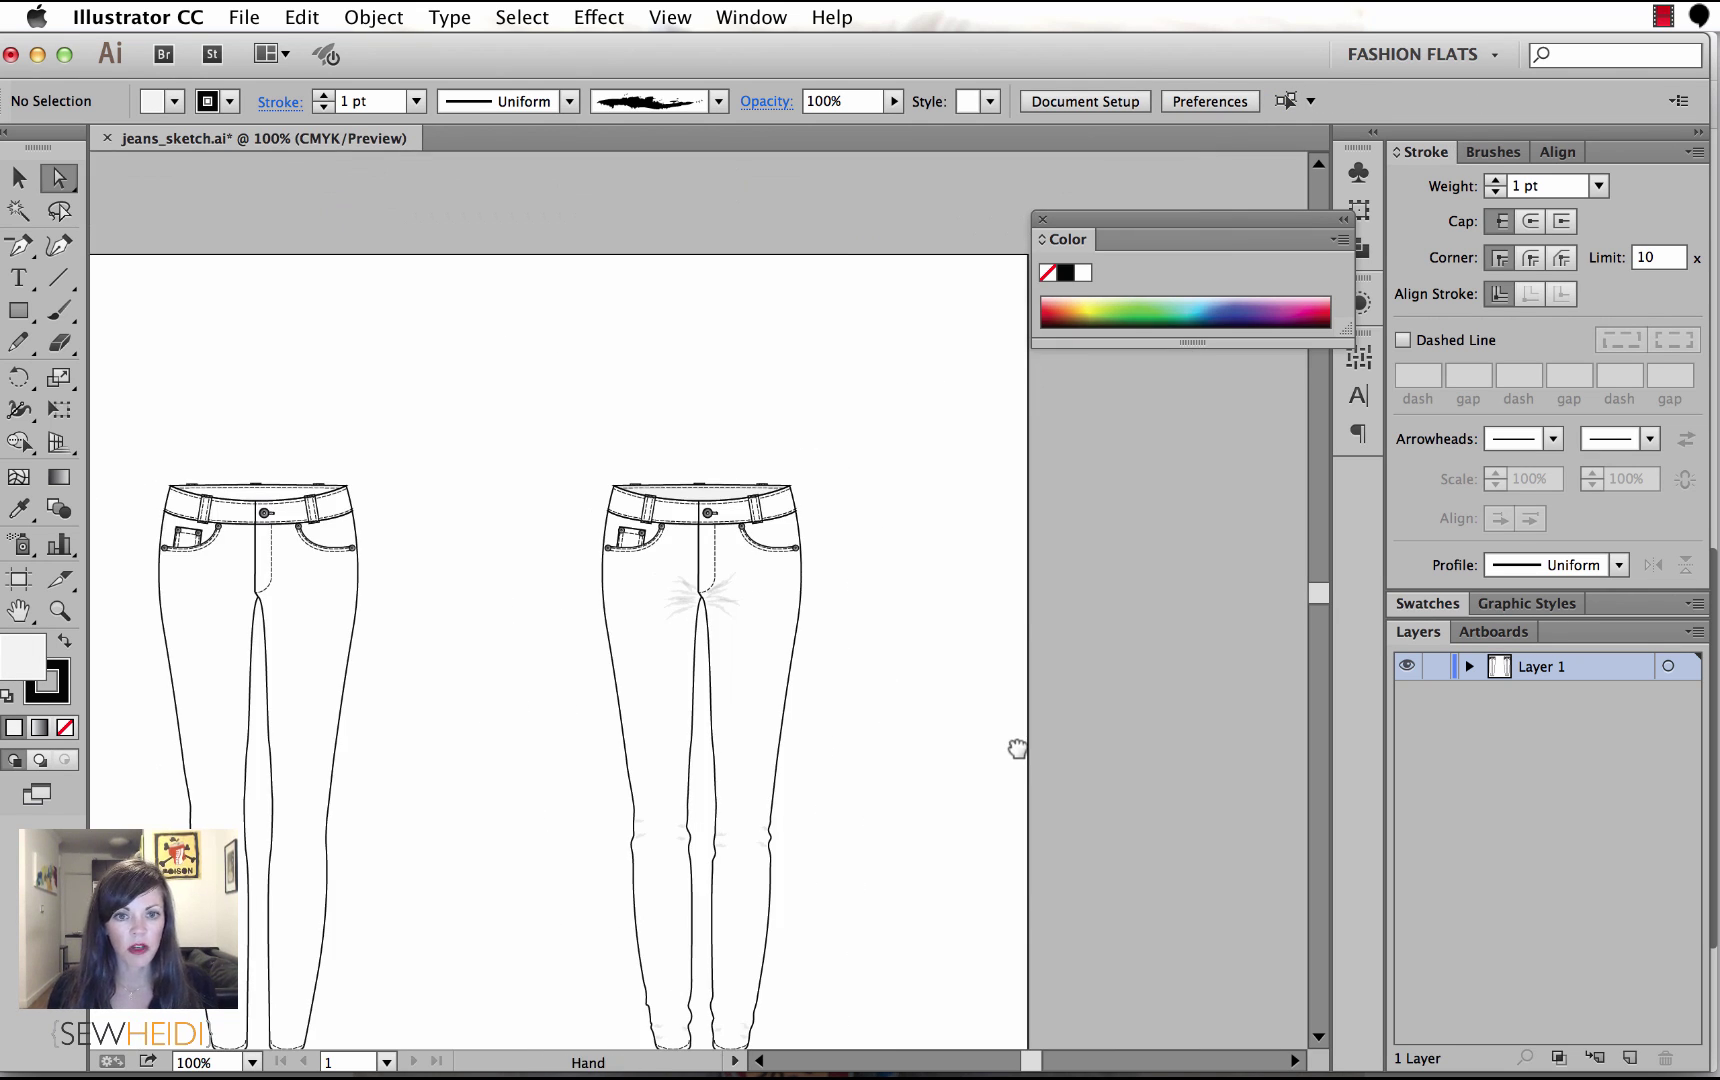
Group all the right jeans' paths with Object > Group and close the Color panel.
left_click_drag(1037, 714, 1183, 576)
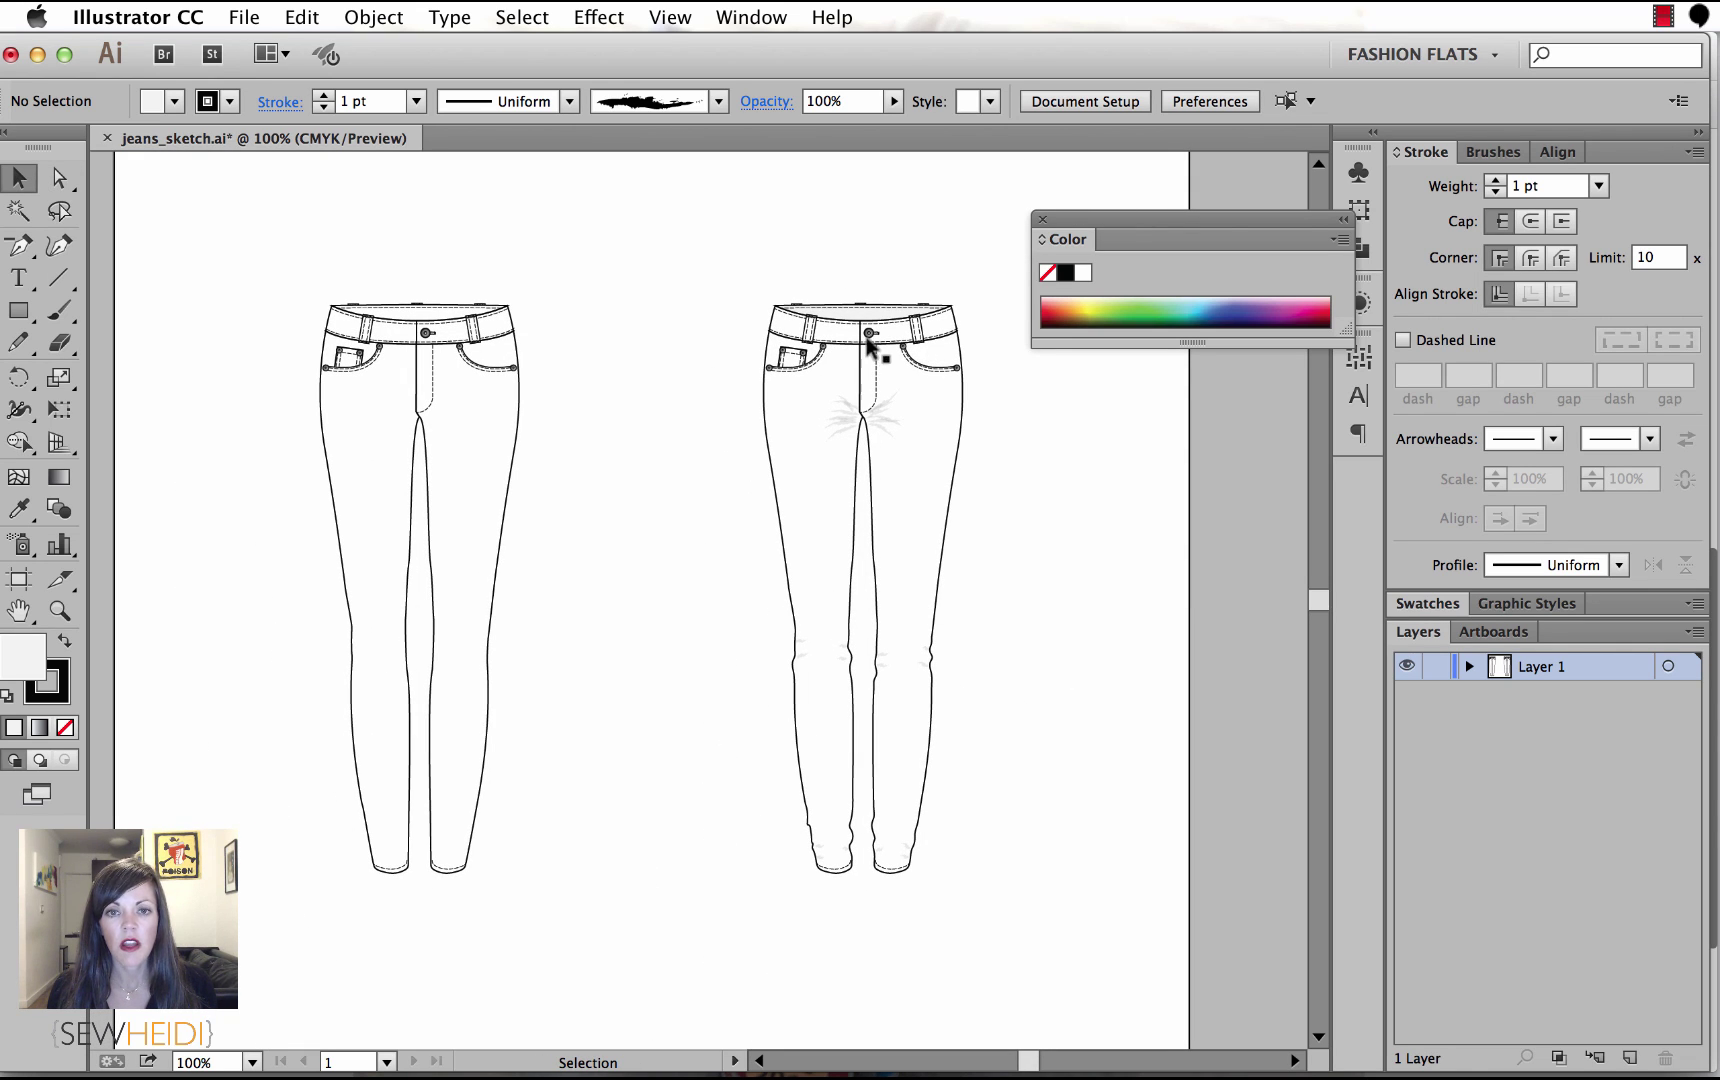
left_click_drag(737, 270, 1020, 922)
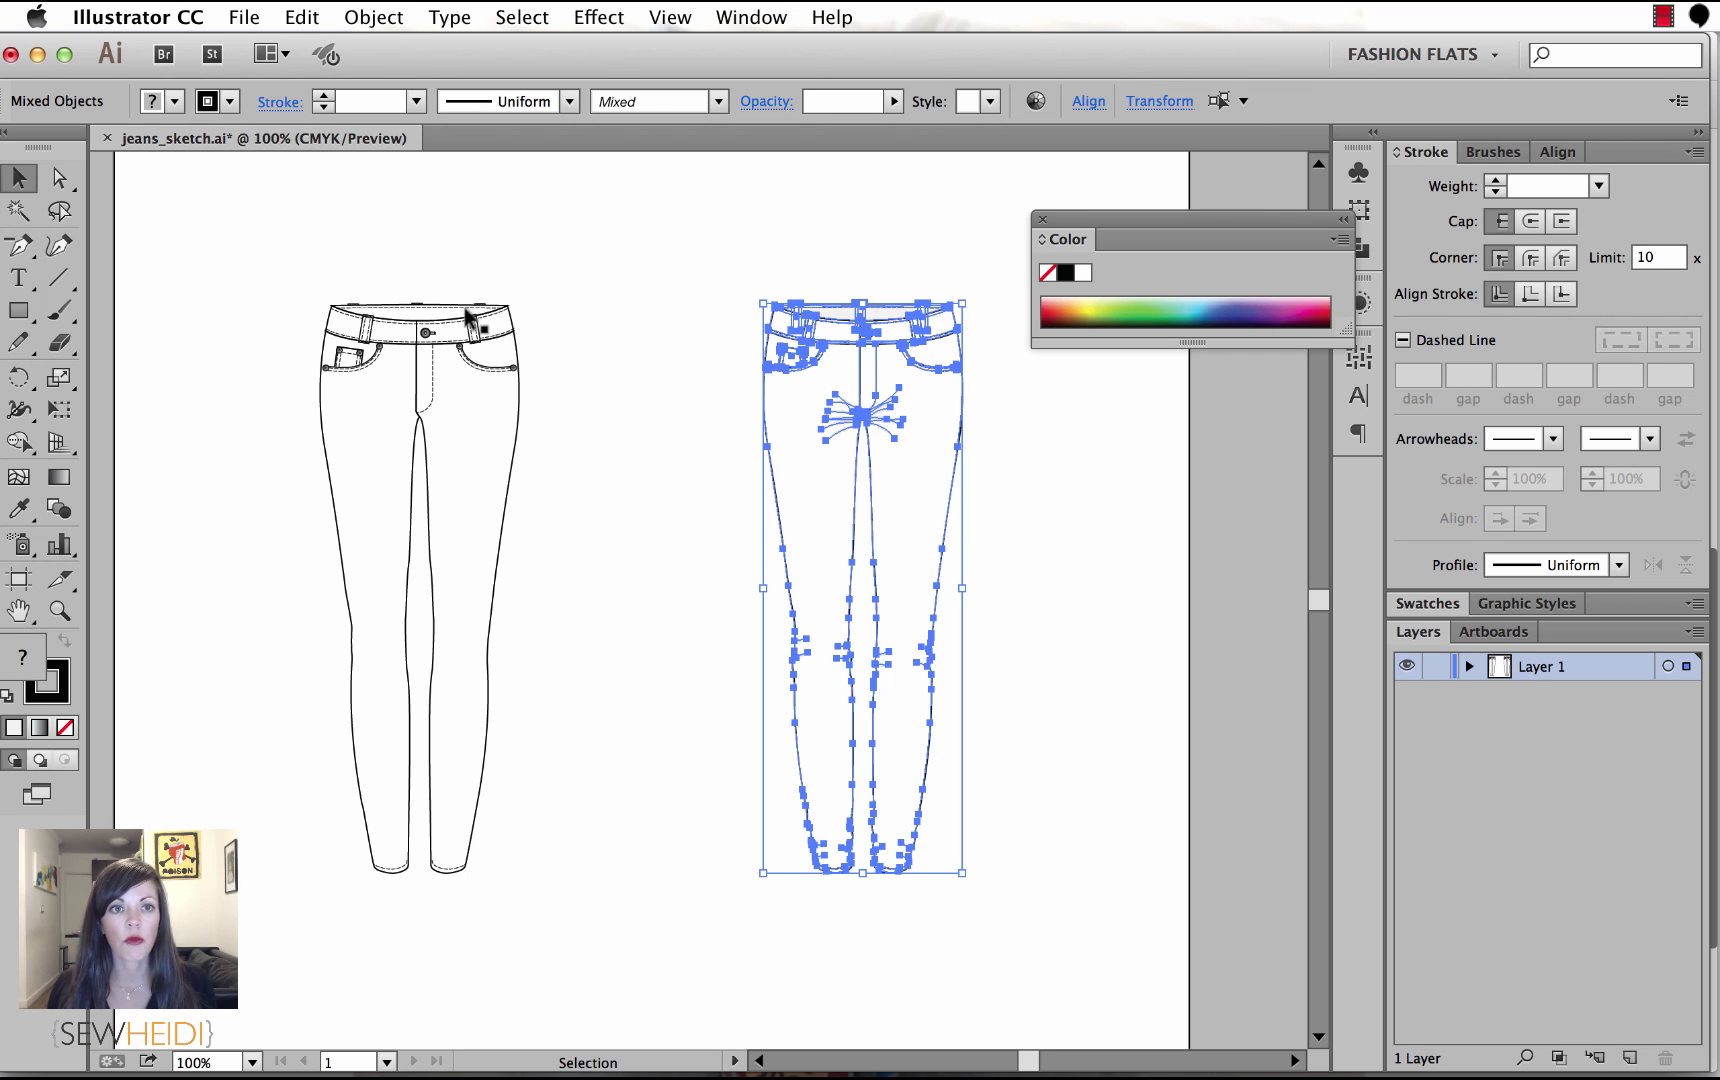
left_click(380, 17)
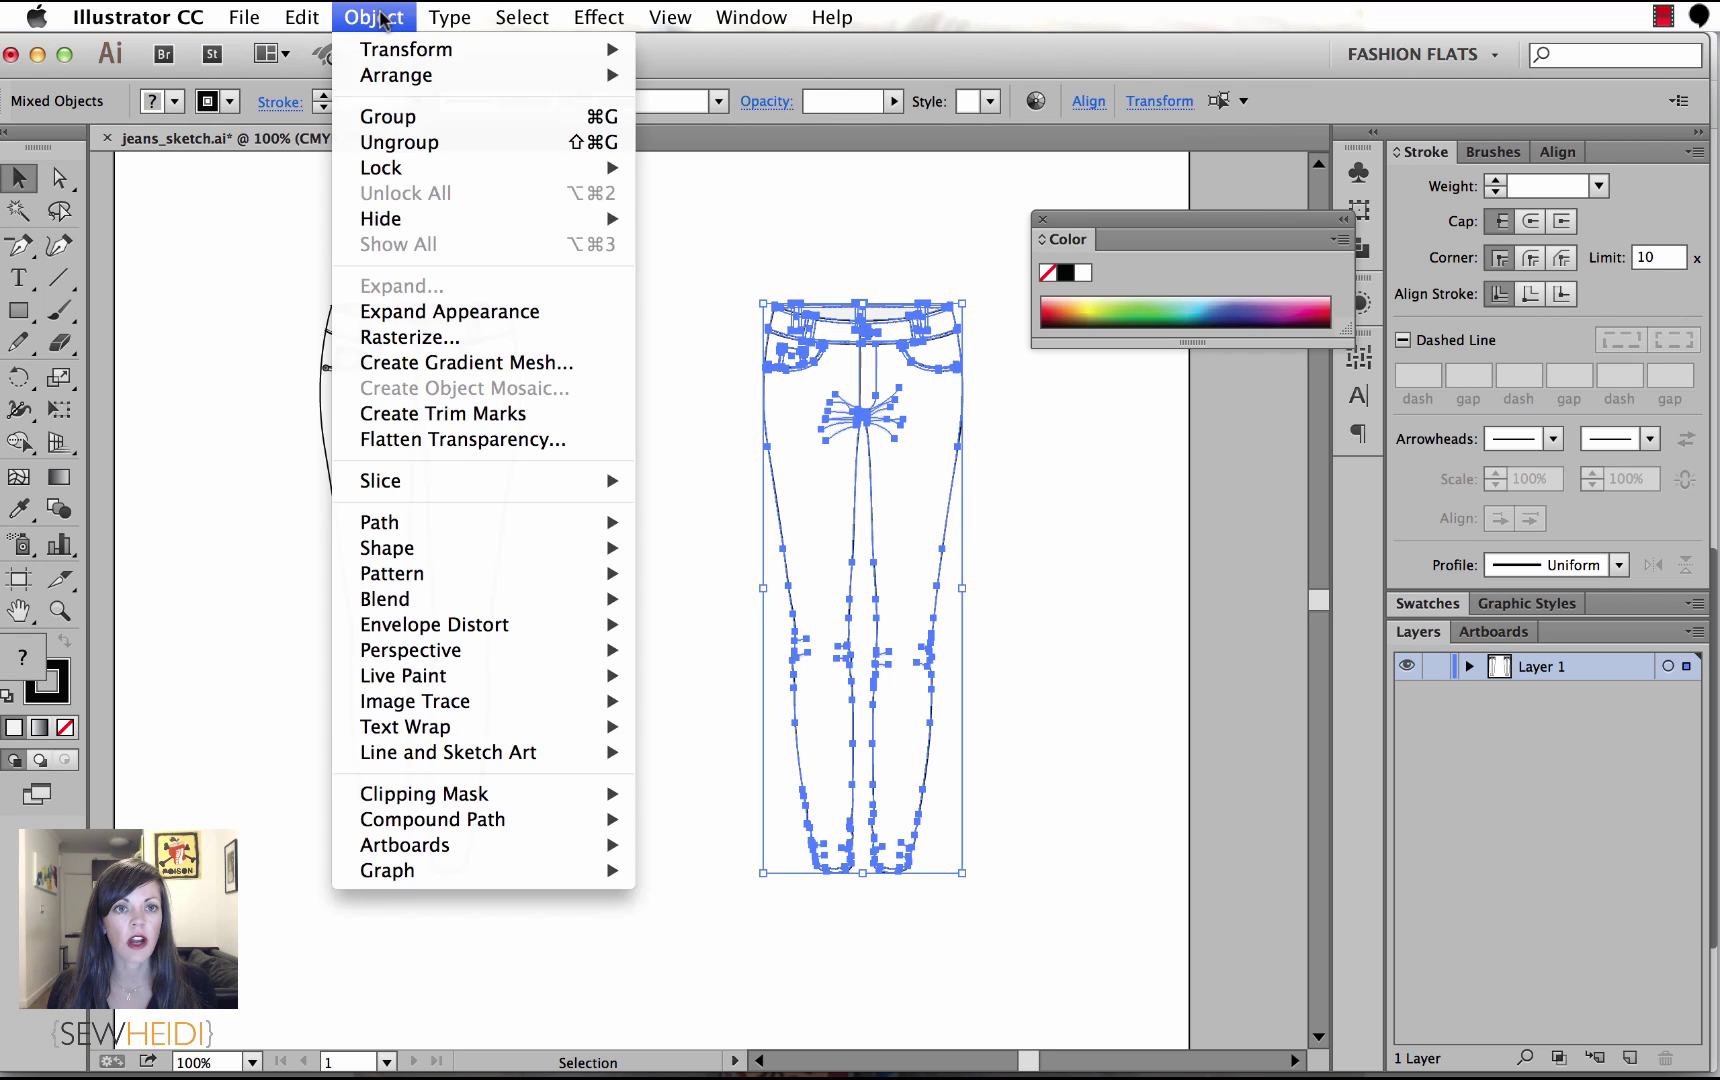
left_click(396, 117)
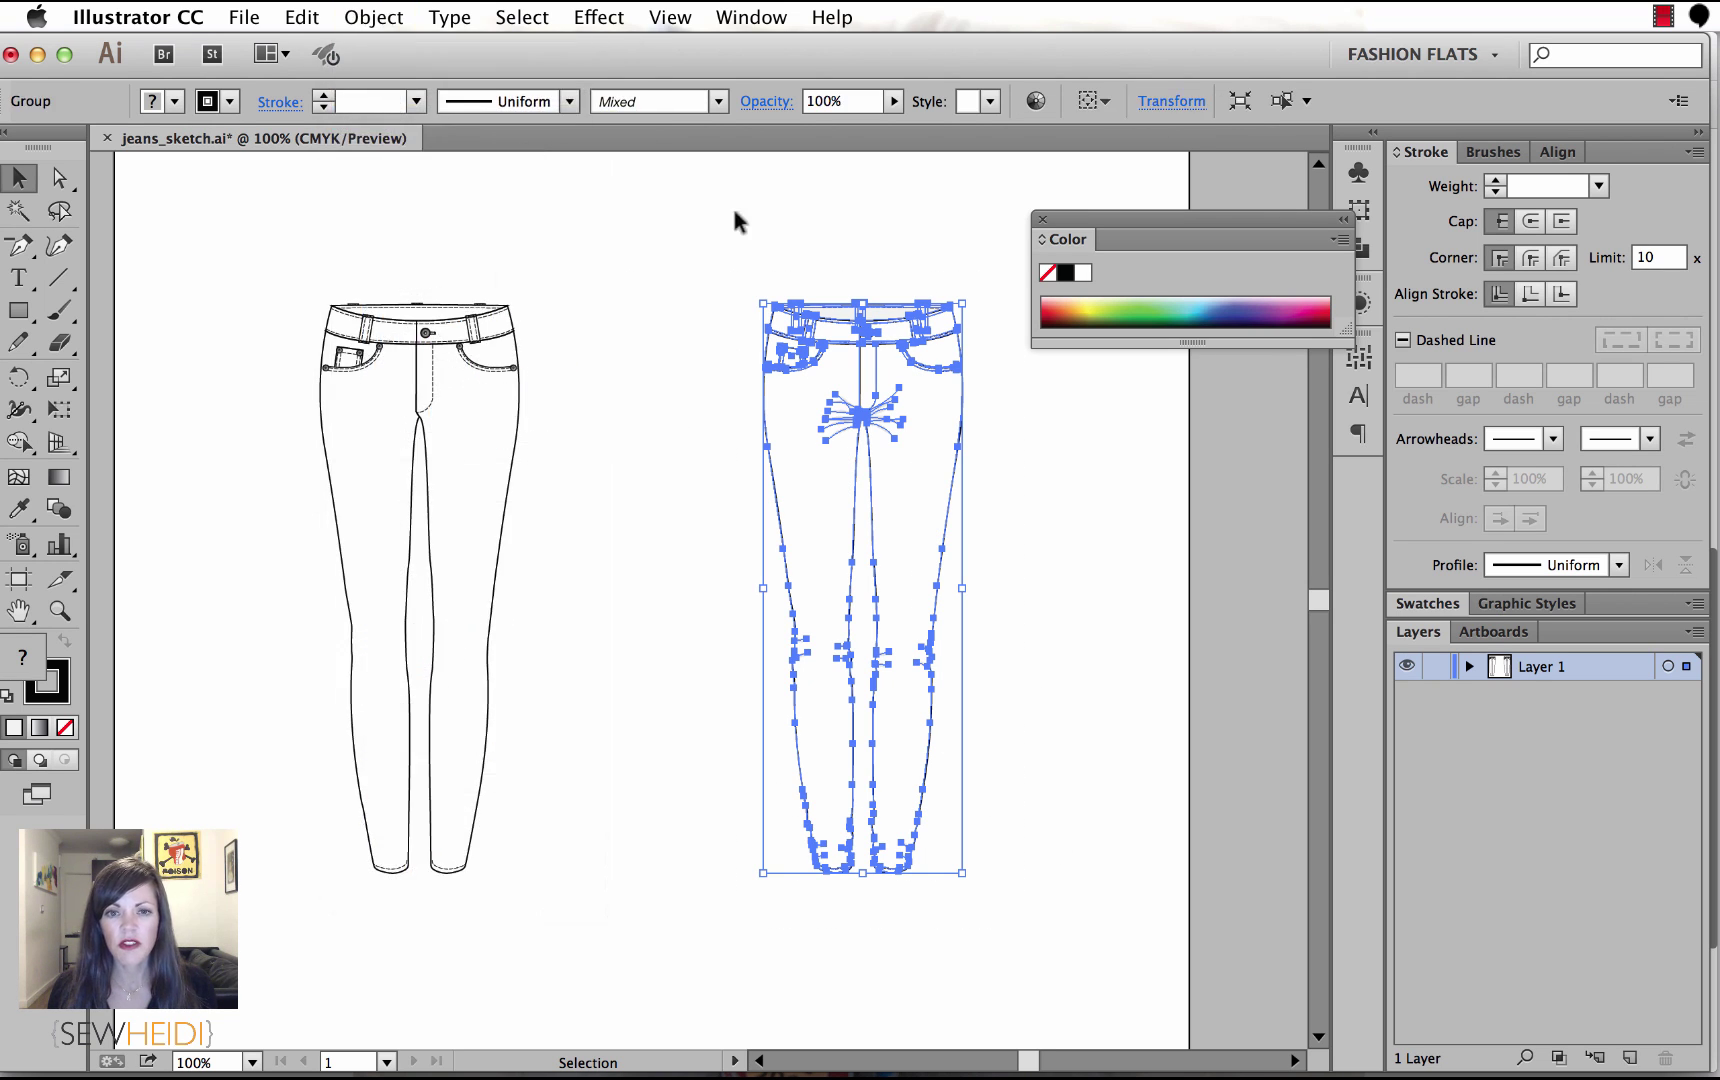
left_click(1068, 525)
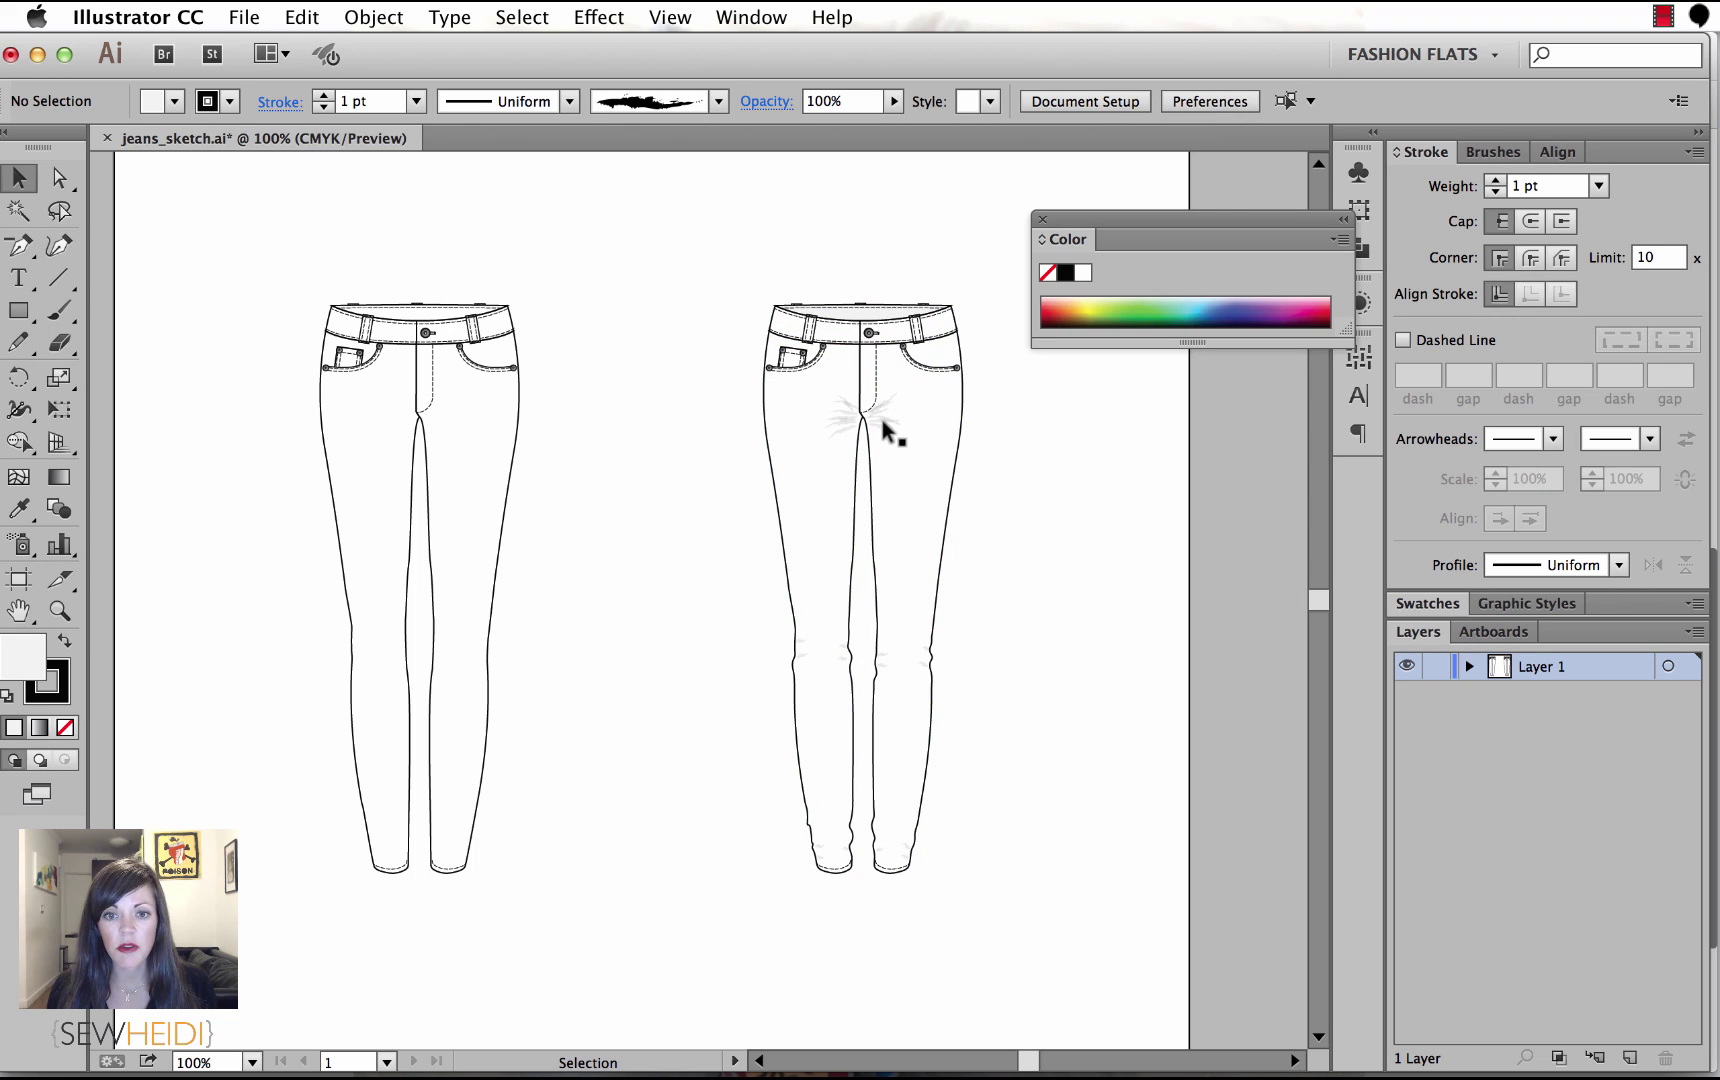
left_click(868, 340)
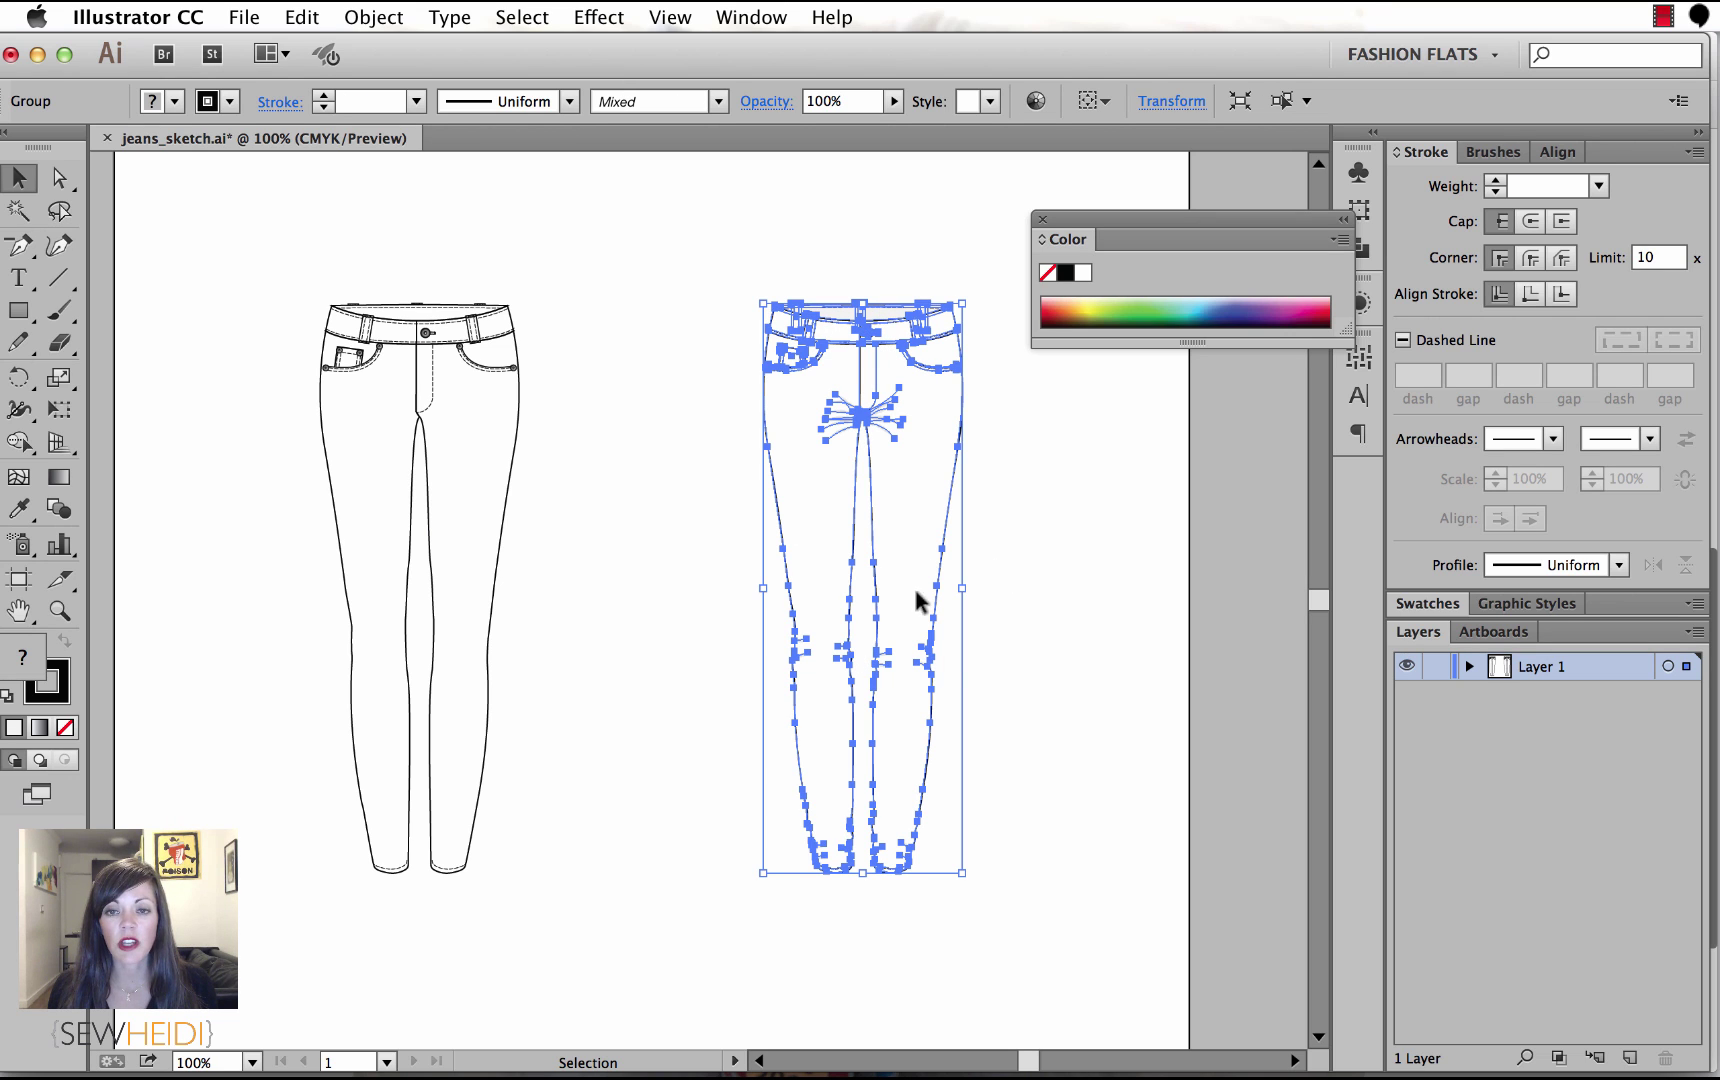
left_click(1041, 219)
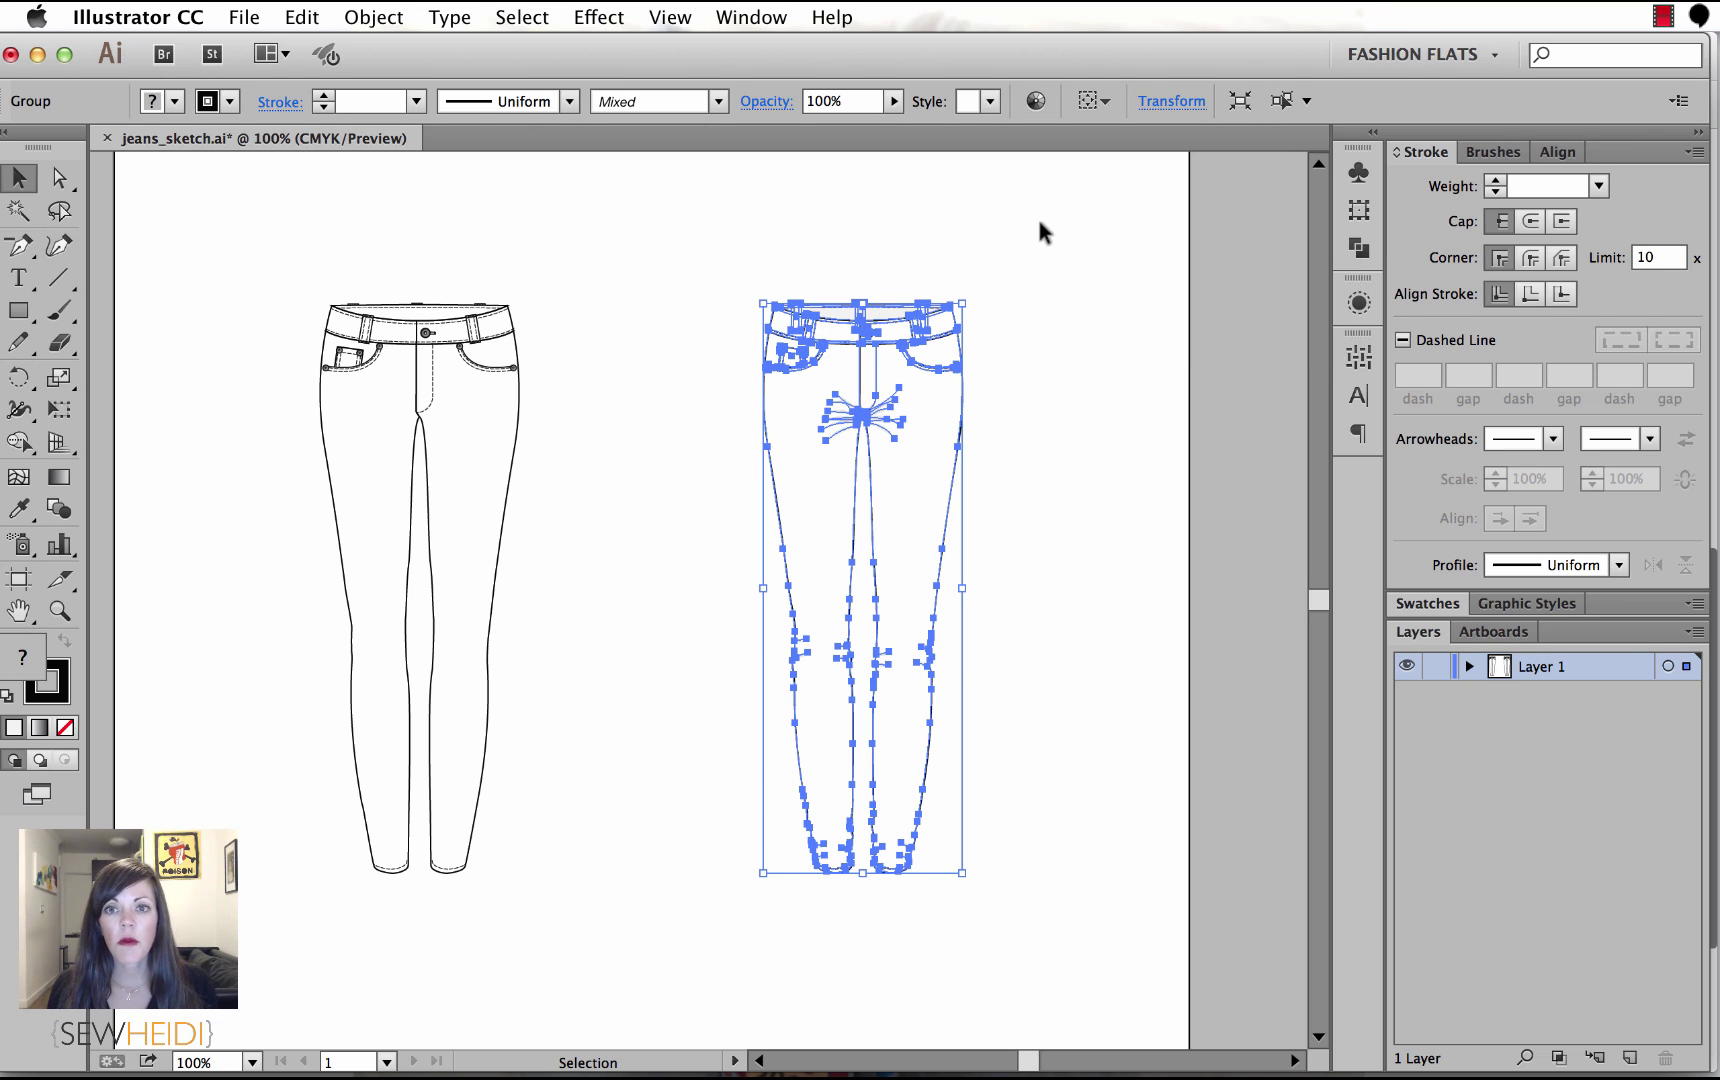
Add a new 1 pt black stroke to the jeans group via the Appearance panel.
left_click(750, 17)
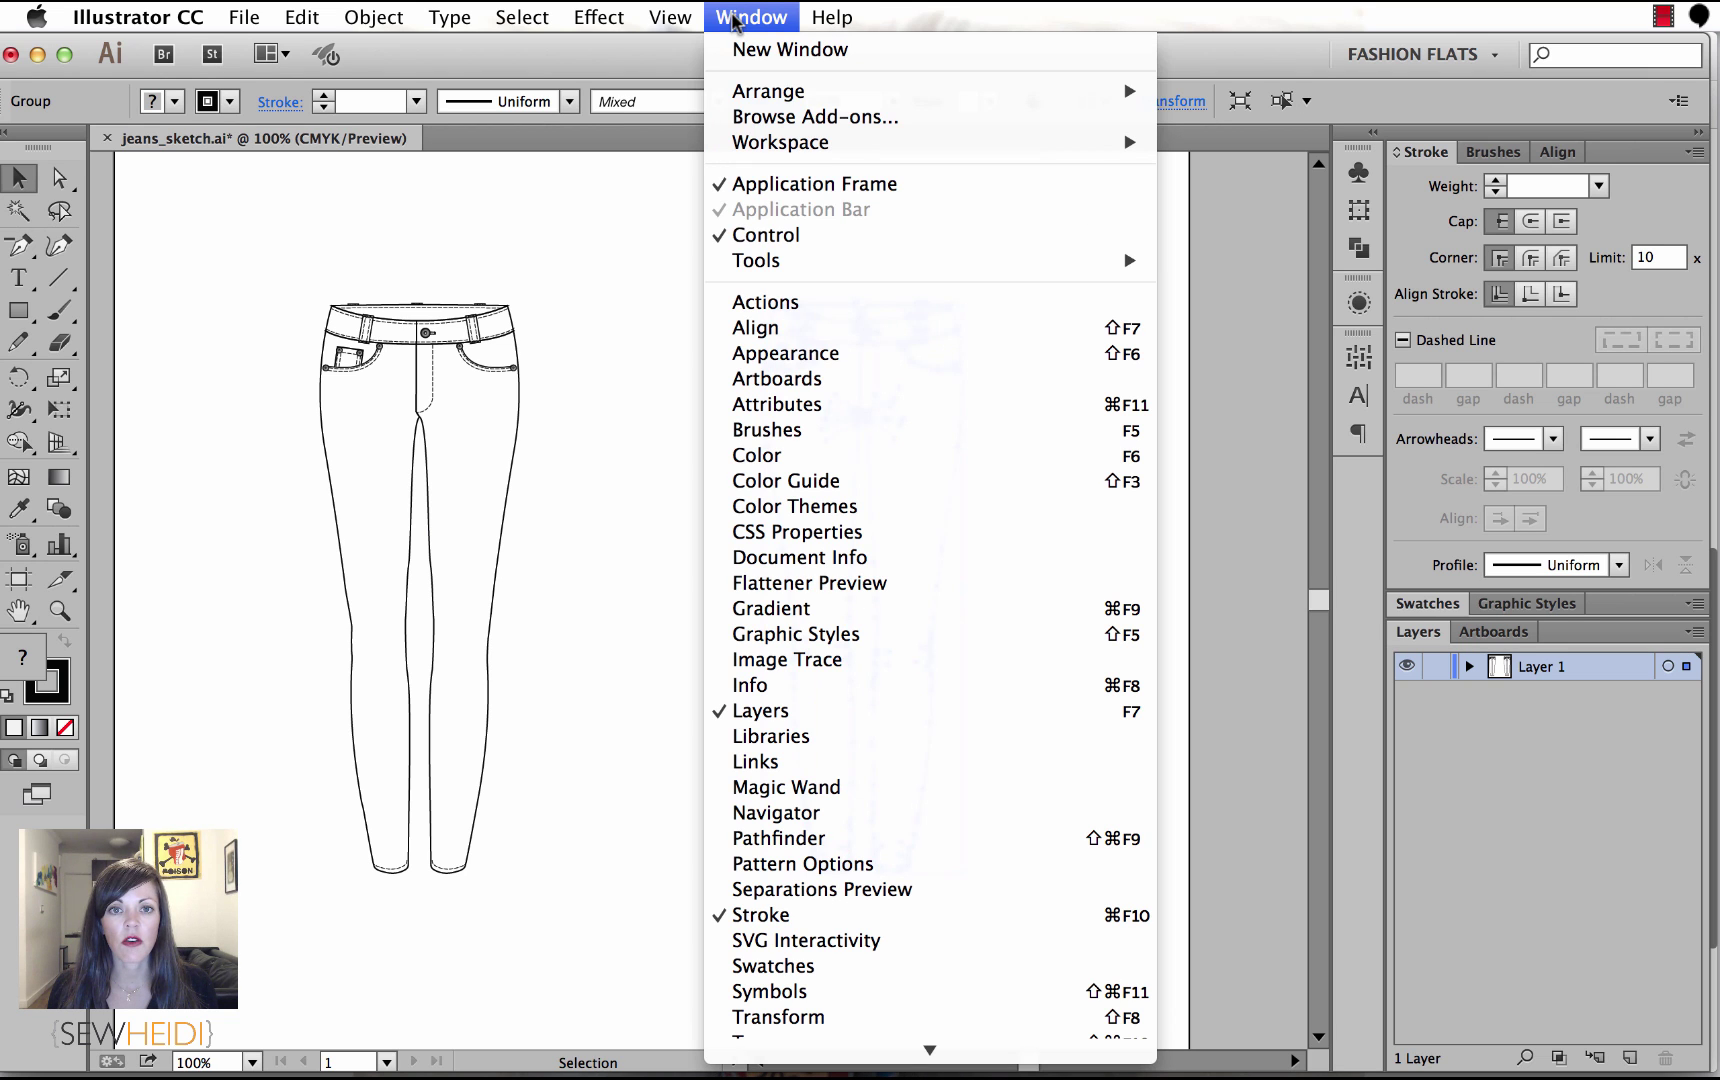
left_click(772, 353)
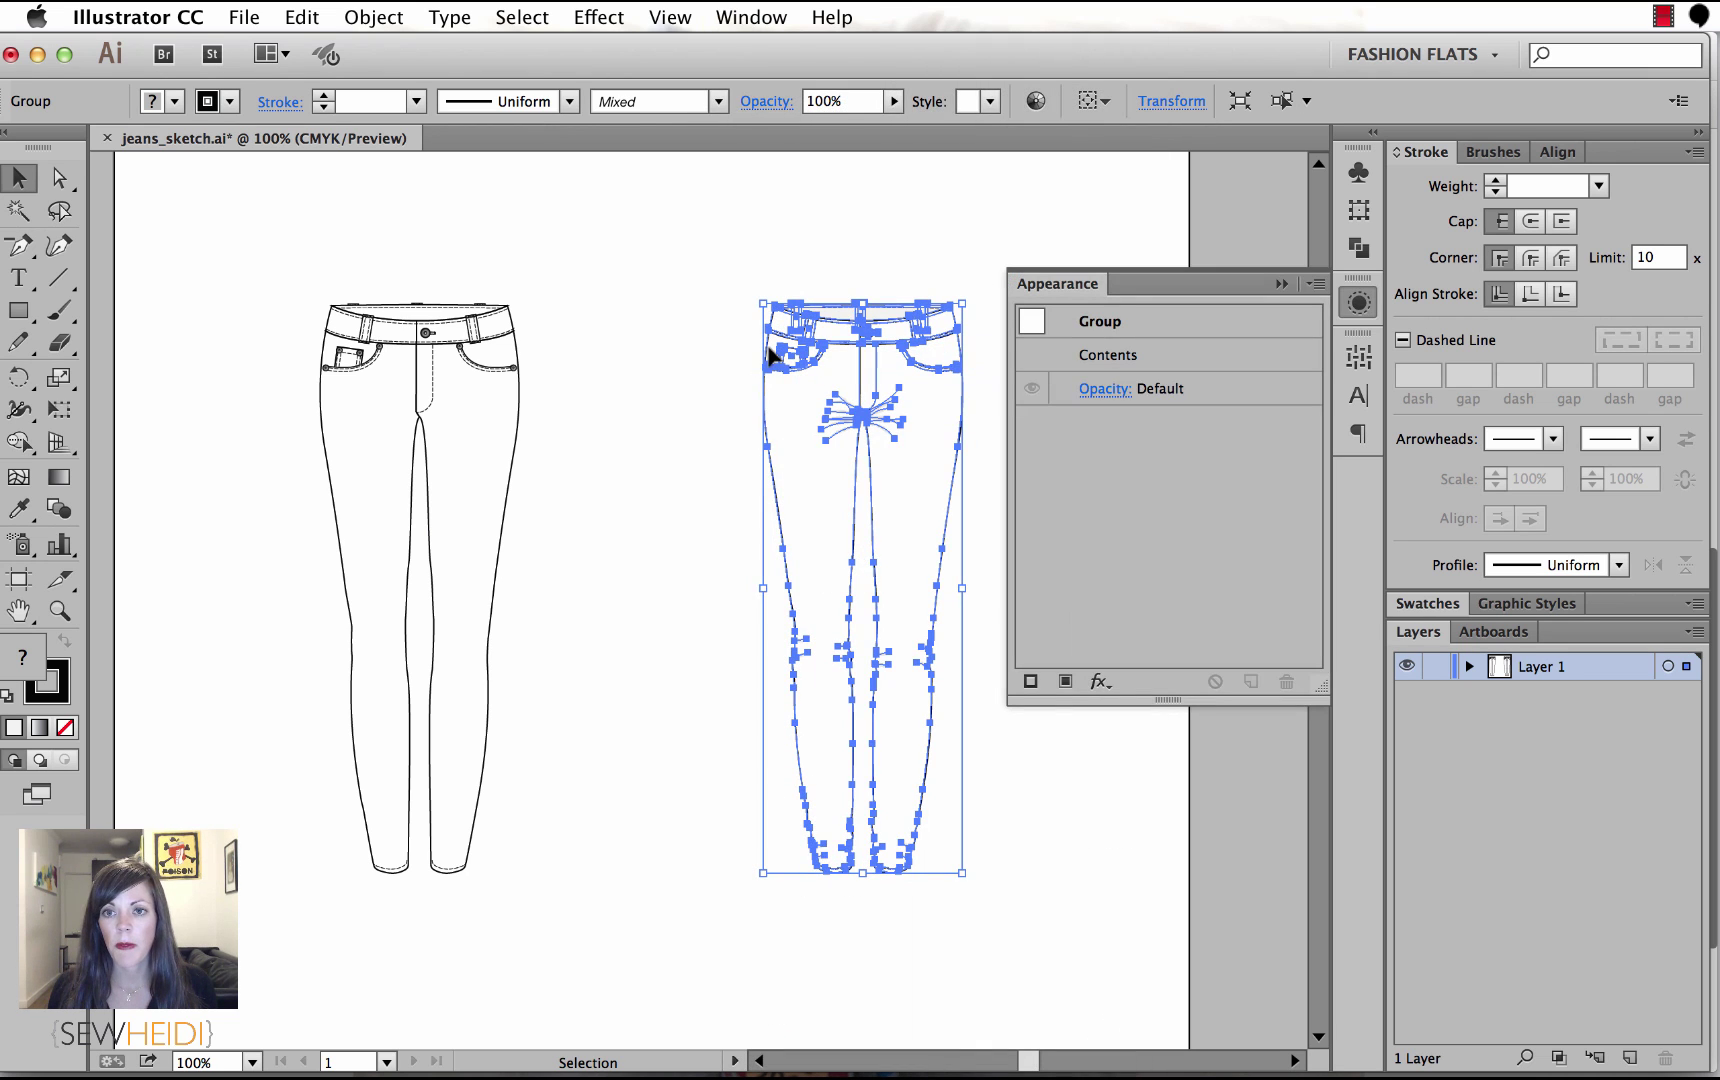
left_click(1314, 285)
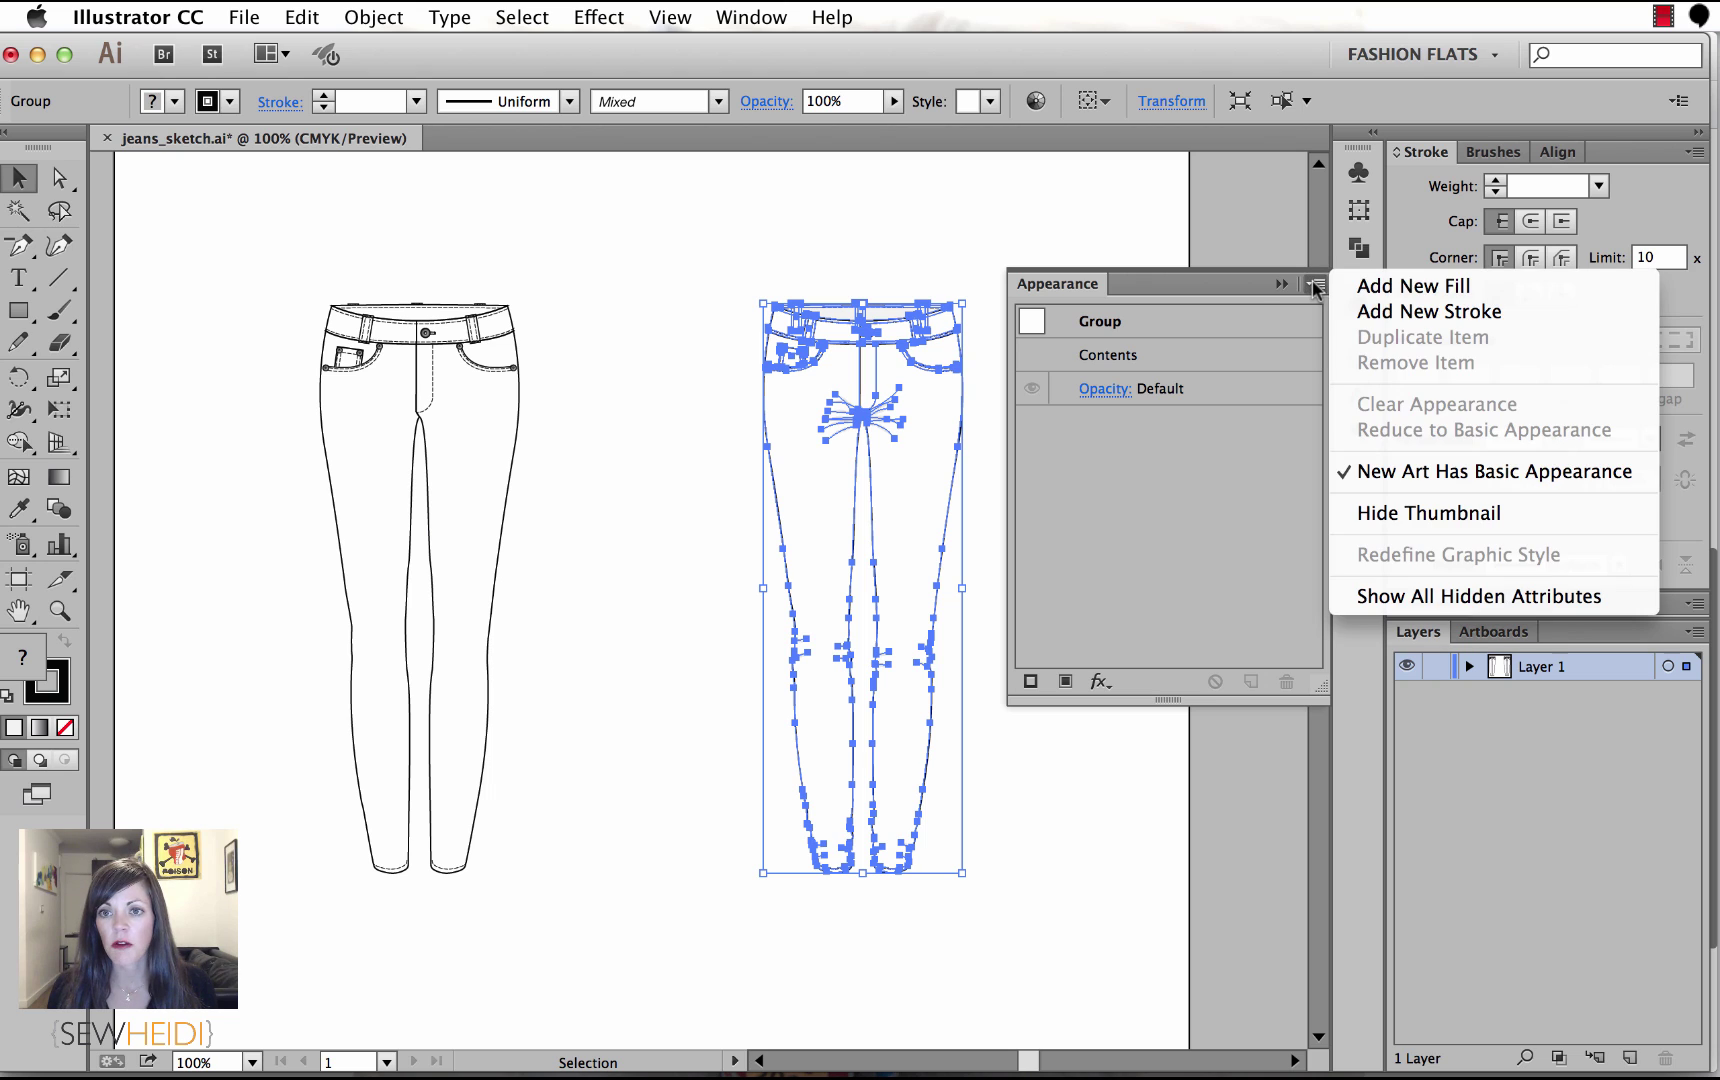
left_click(1387, 309)
Reselect the jeans group and move its new stroke beneath Contents in Appearance.
scroll(886, 288, "right", 3)
key("z")
left_click_drag(592, 245, 918, 671)
key("v")
left_click(972, 572)
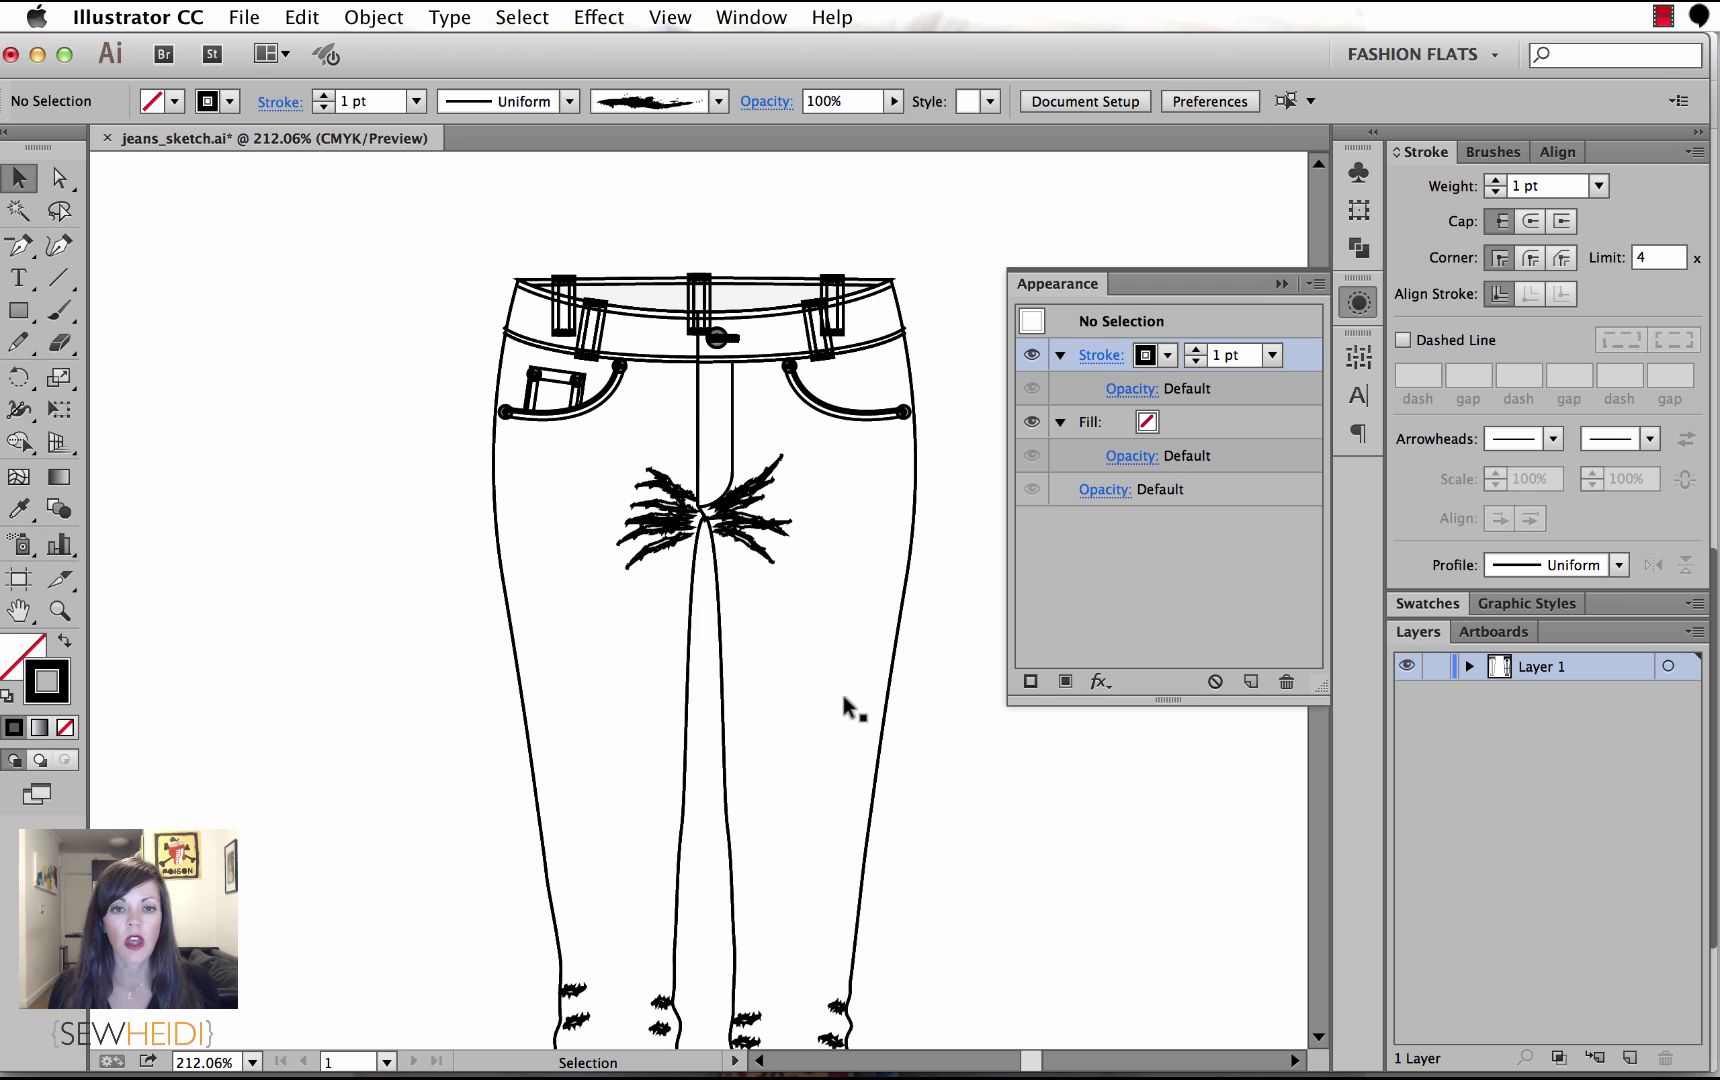
left_click(721, 348)
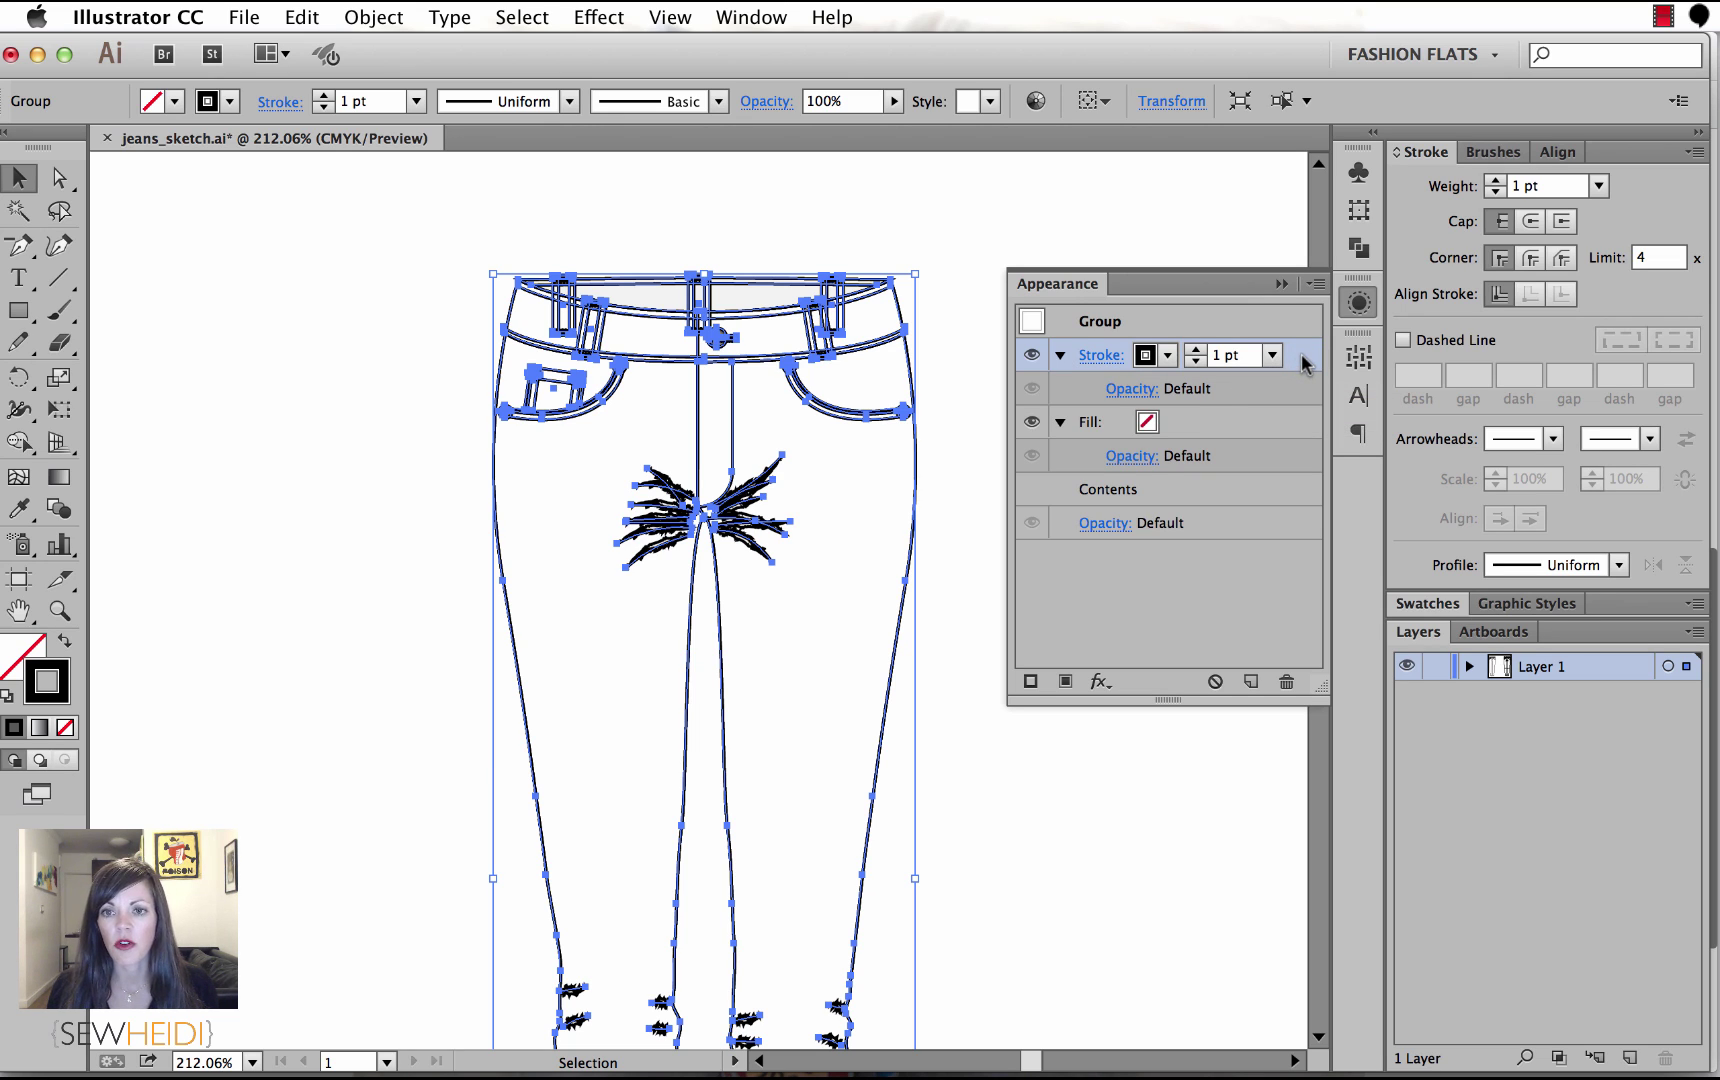
mouse_move(1305, 366)
left_mouse_down()
mouse_move(1262, 498)
mouse_move(1105, 505)
mouse_move(1260, 498)
mouse_move(1226, 500)
left_mouse_up()
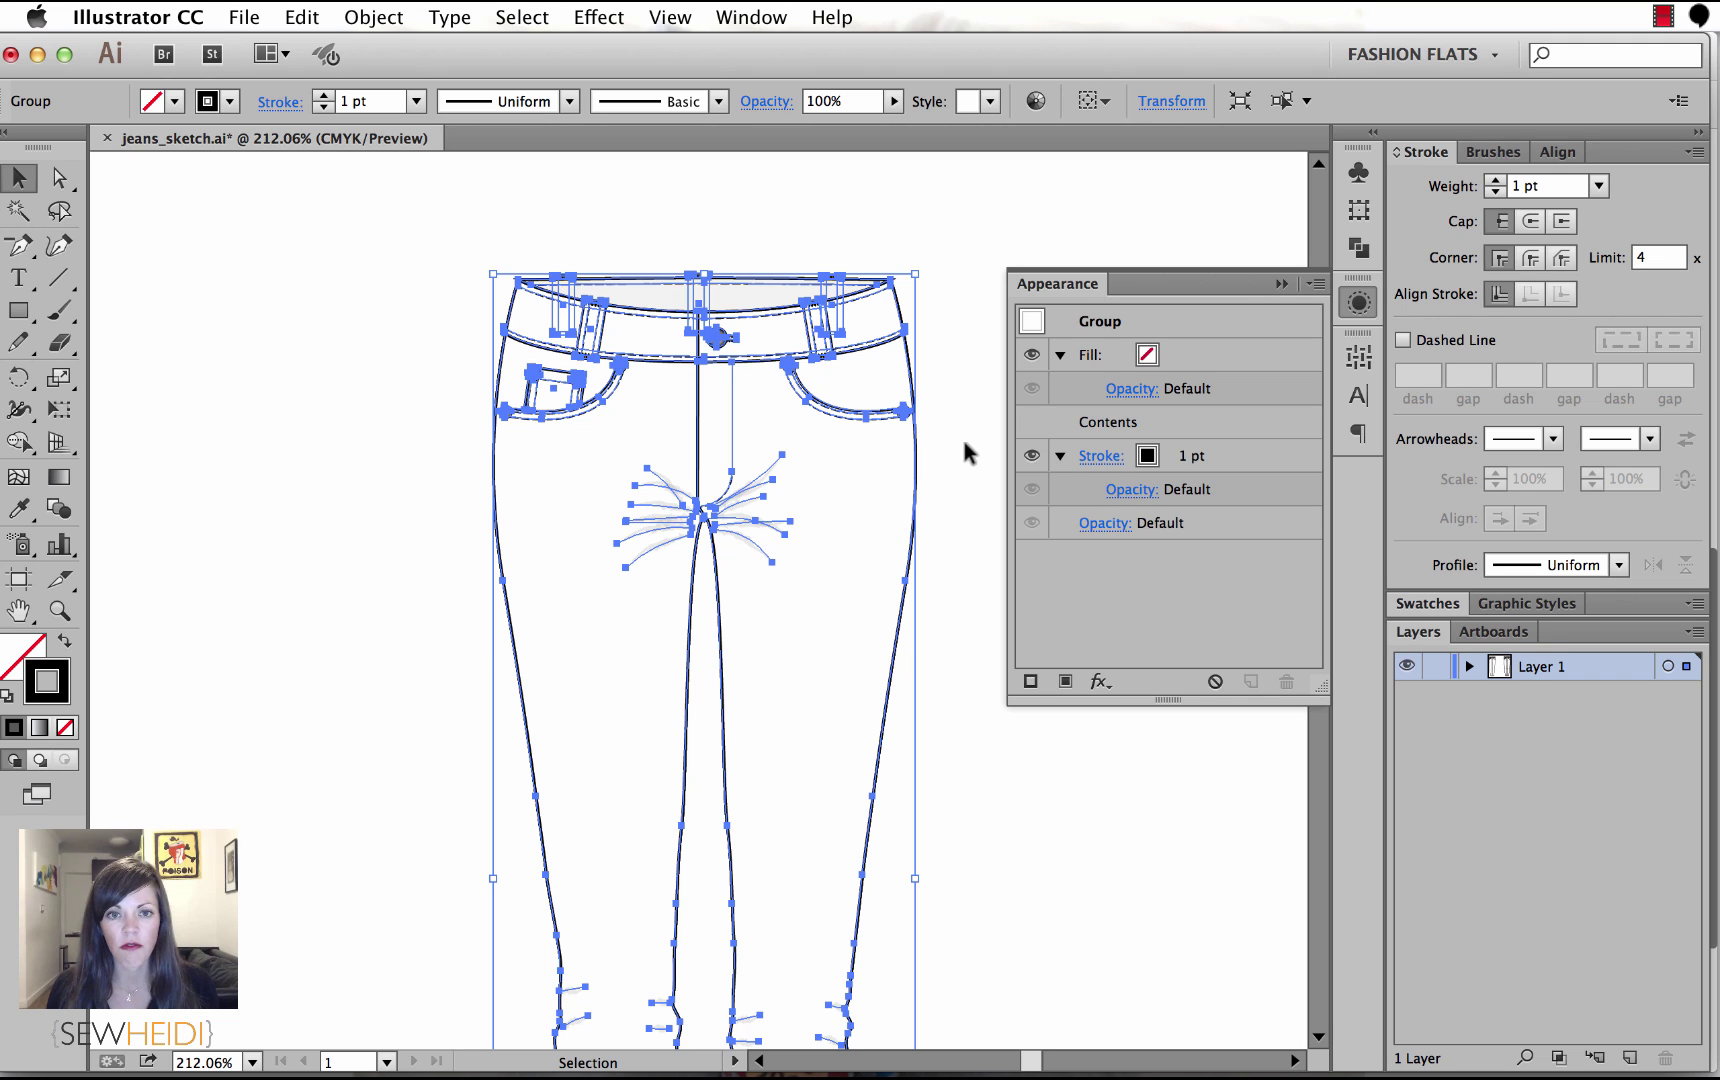
Set the right jeans' outer stroke weight to 4 pt, briefly comparing it with 3 pt.
left_click(1101, 456)
left_click(909, 487)
left_click(909, 487)
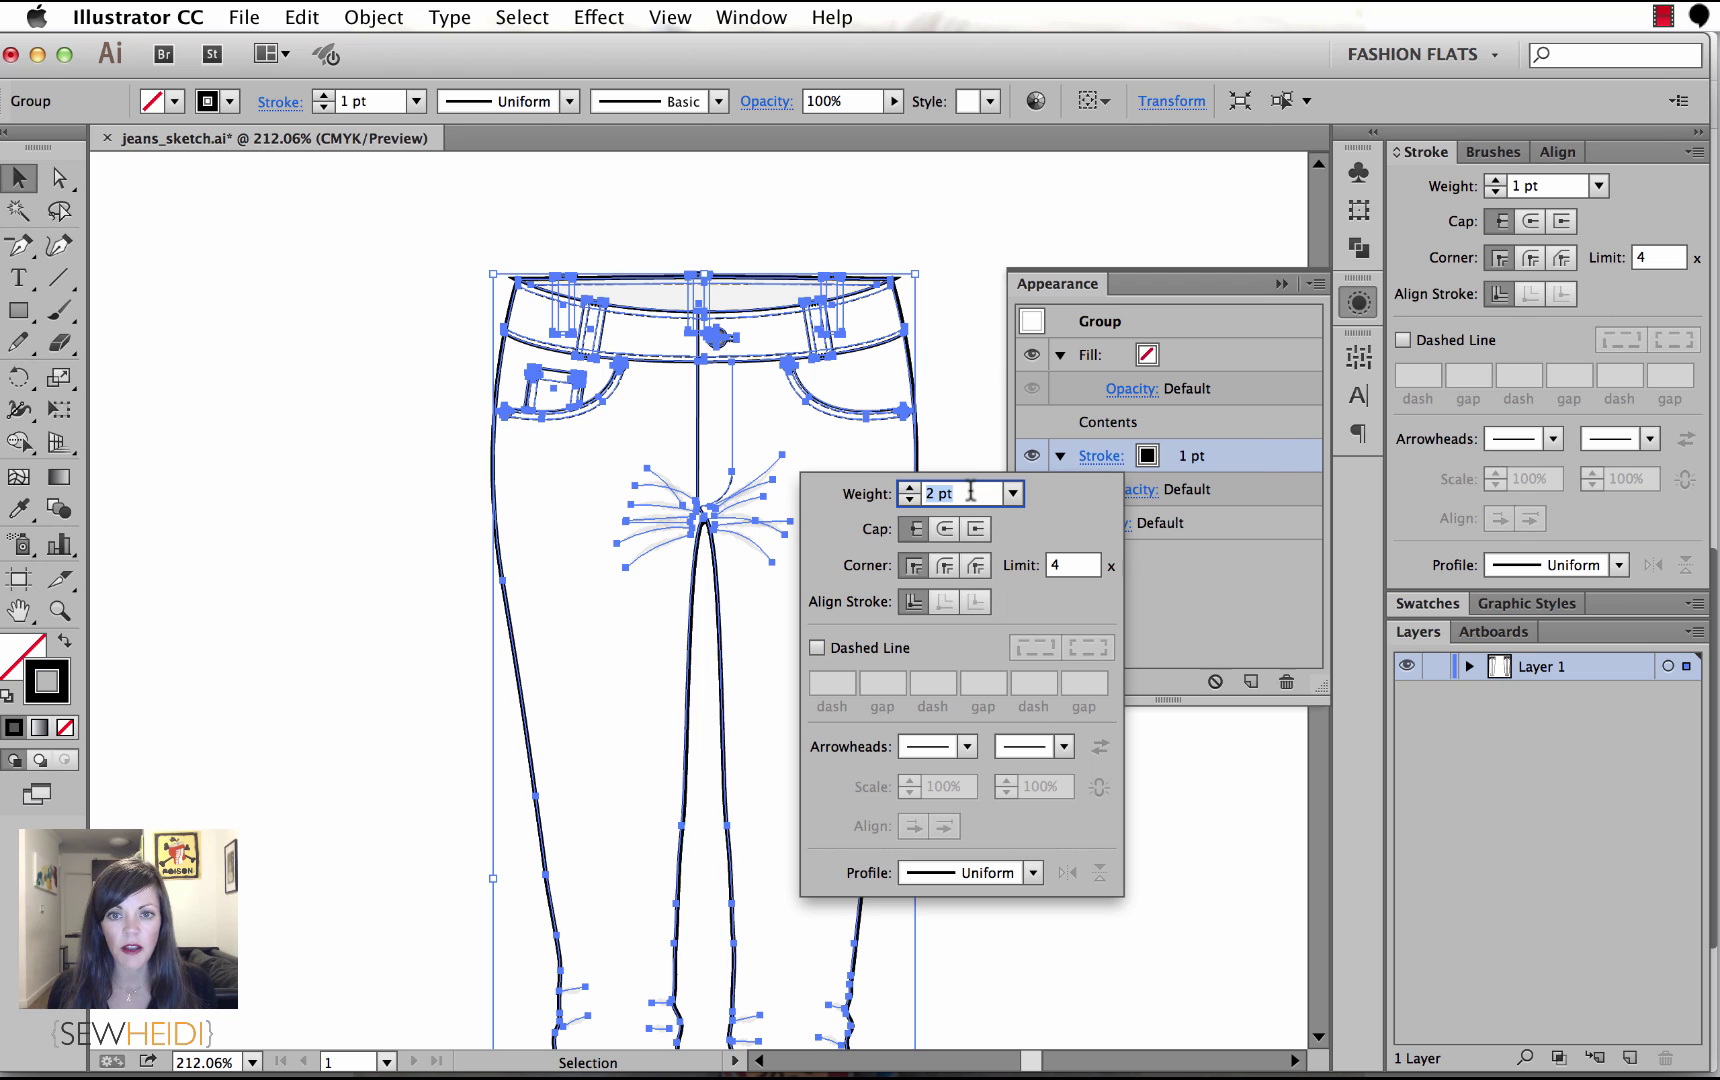
key("Up")
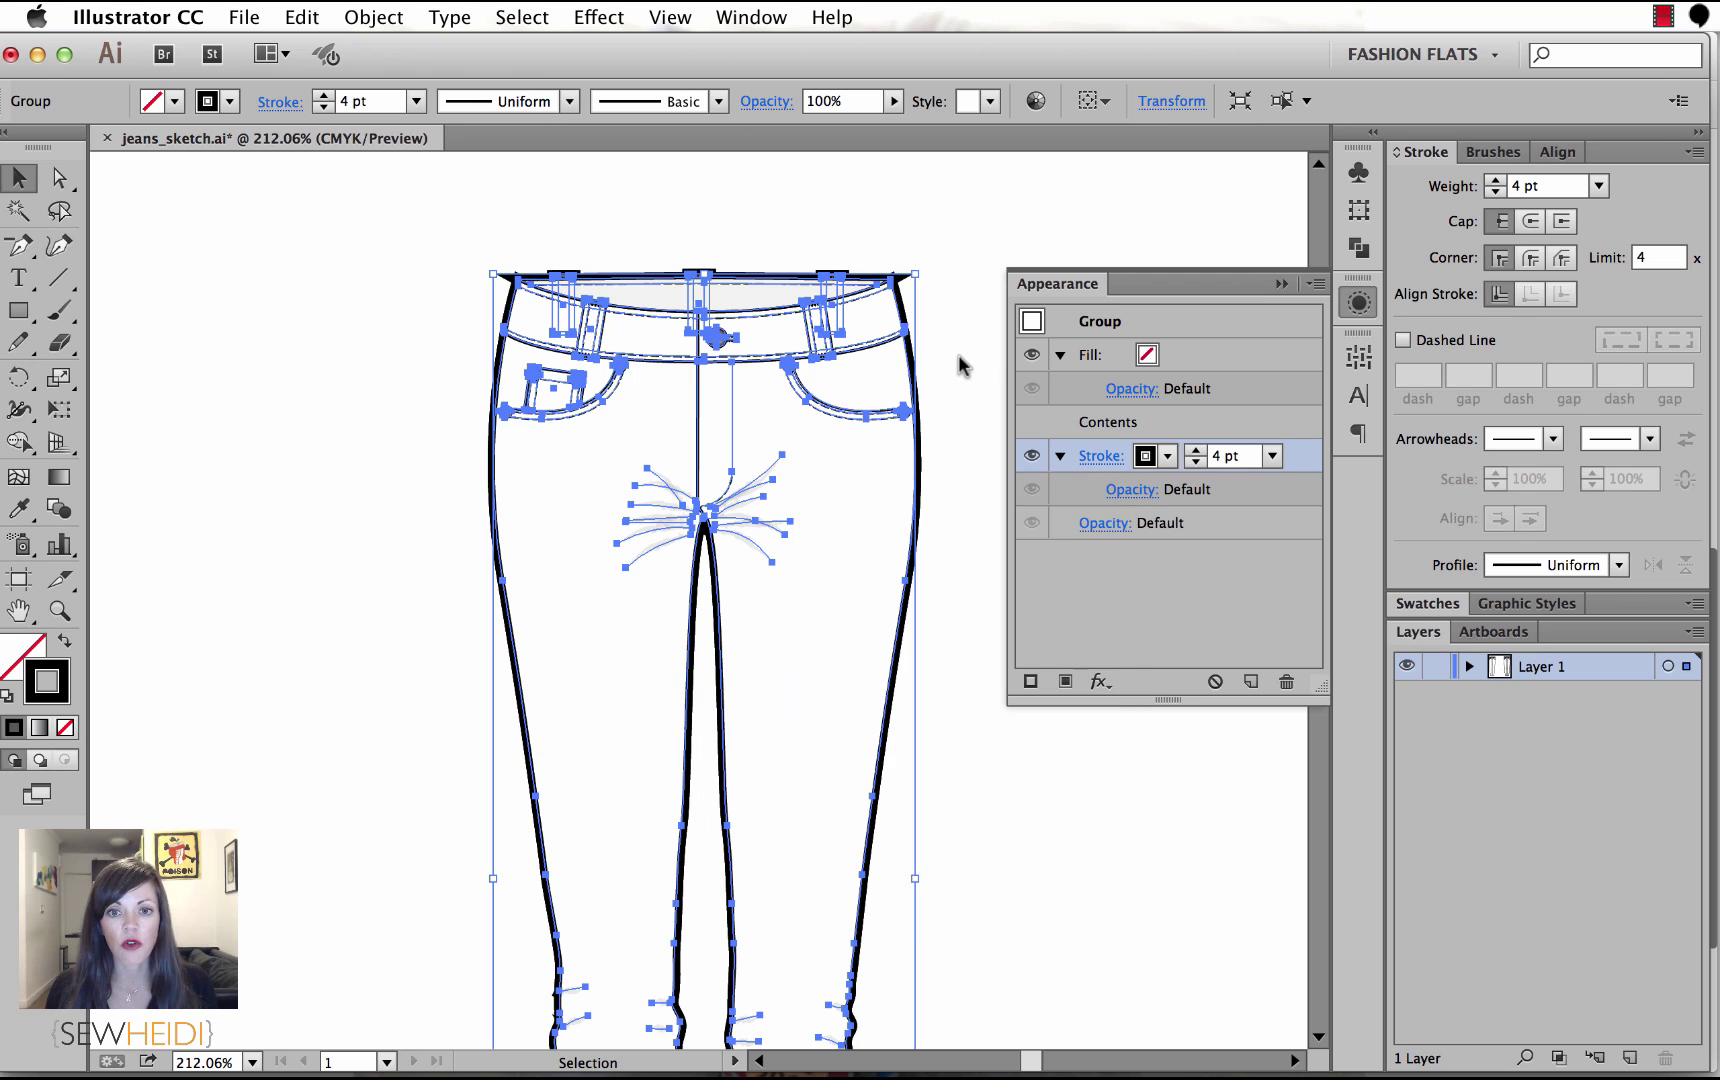
left_click(947, 320)
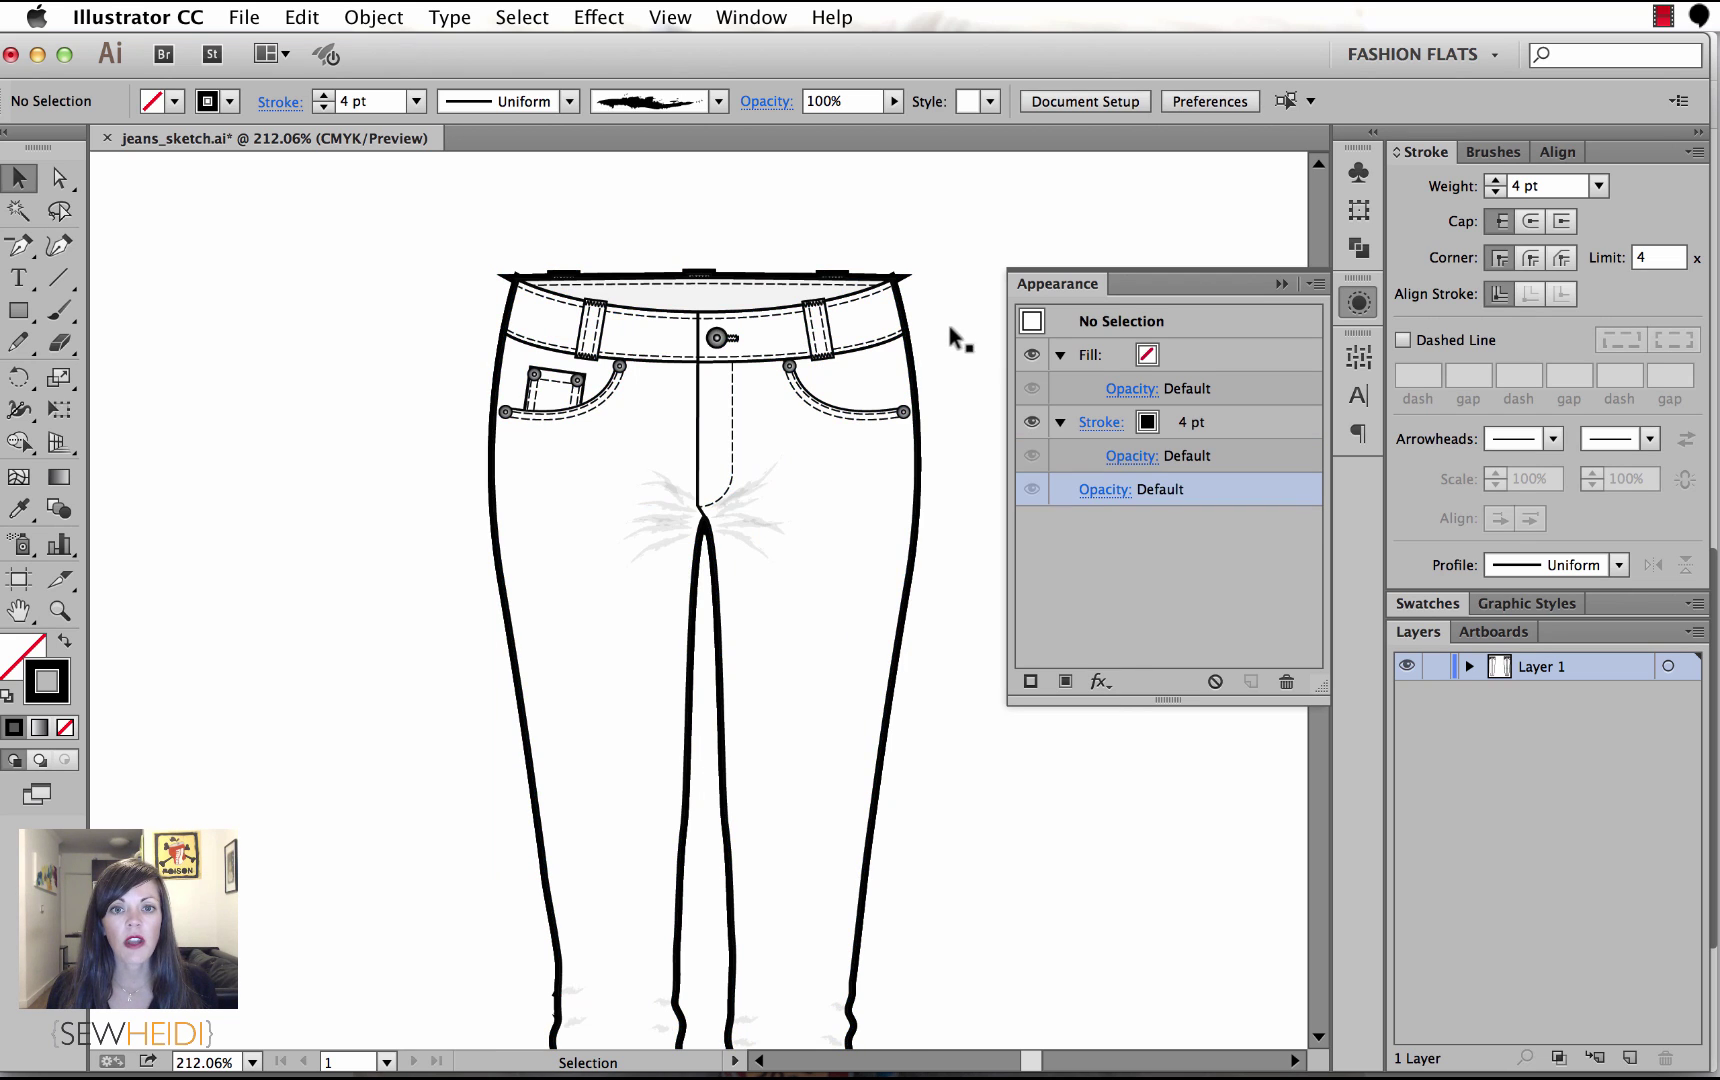
left_click(878, 347)
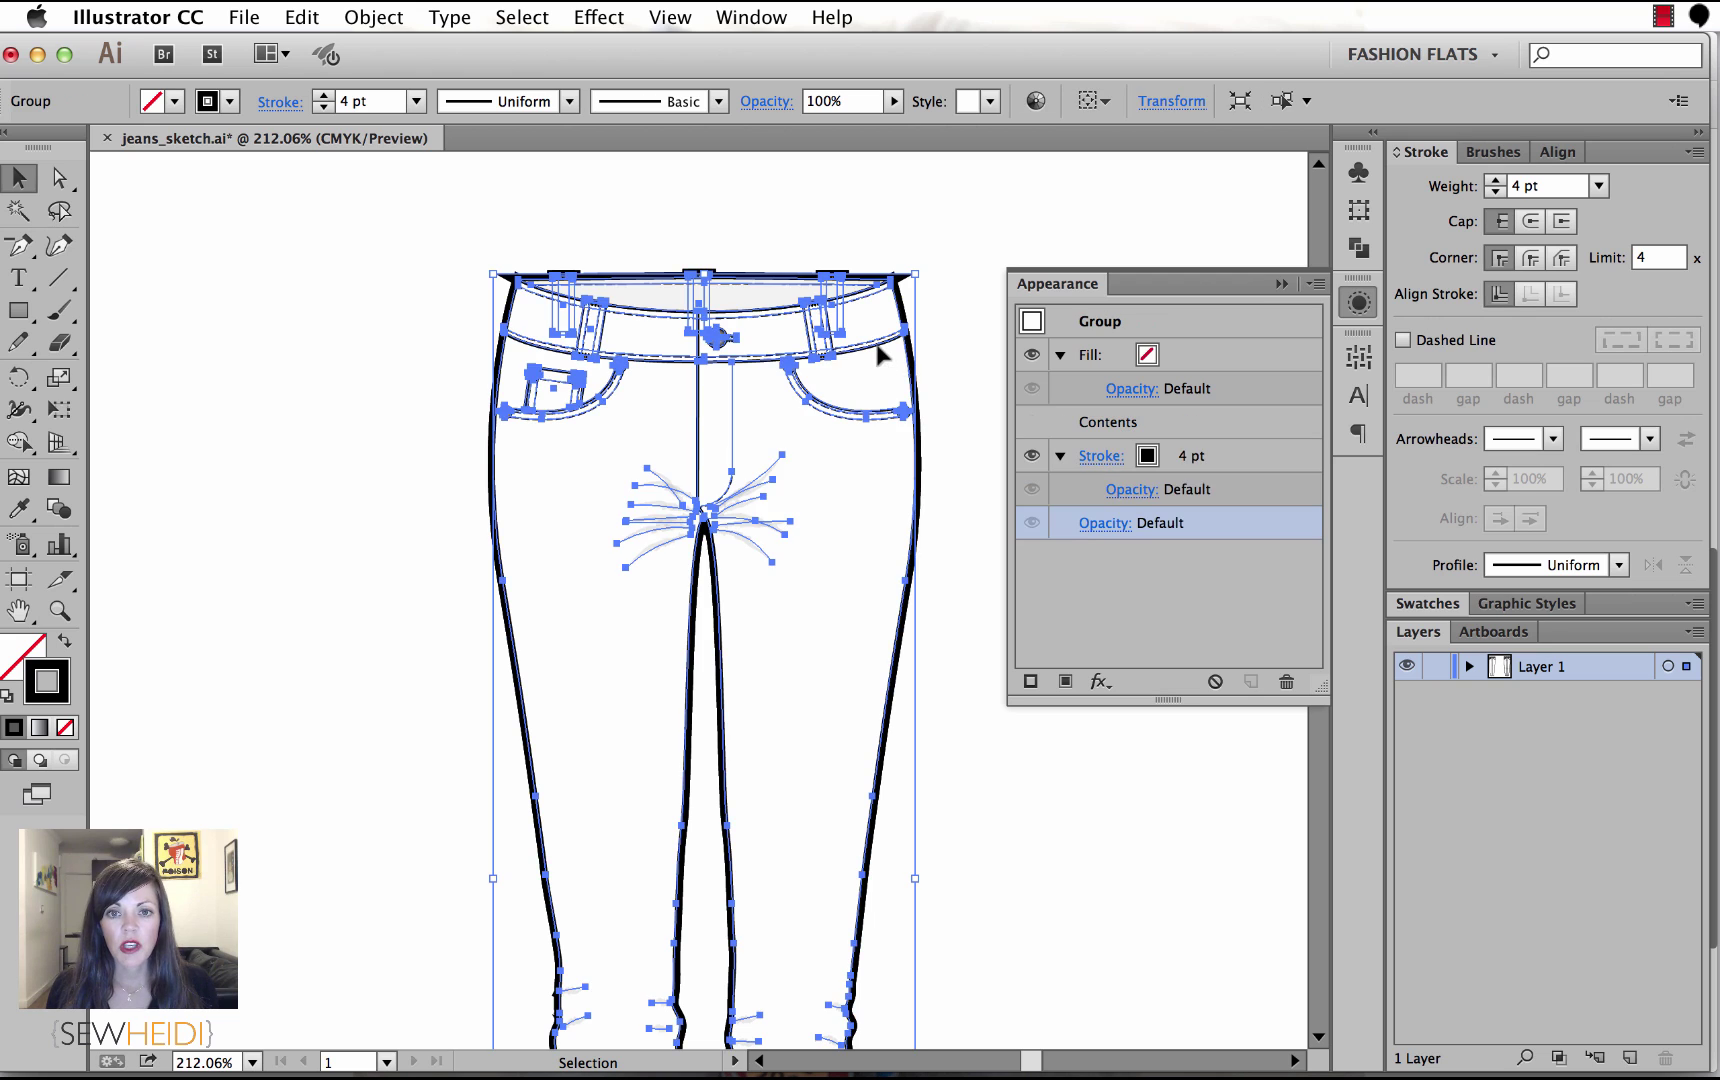
left_click(1101, 458)
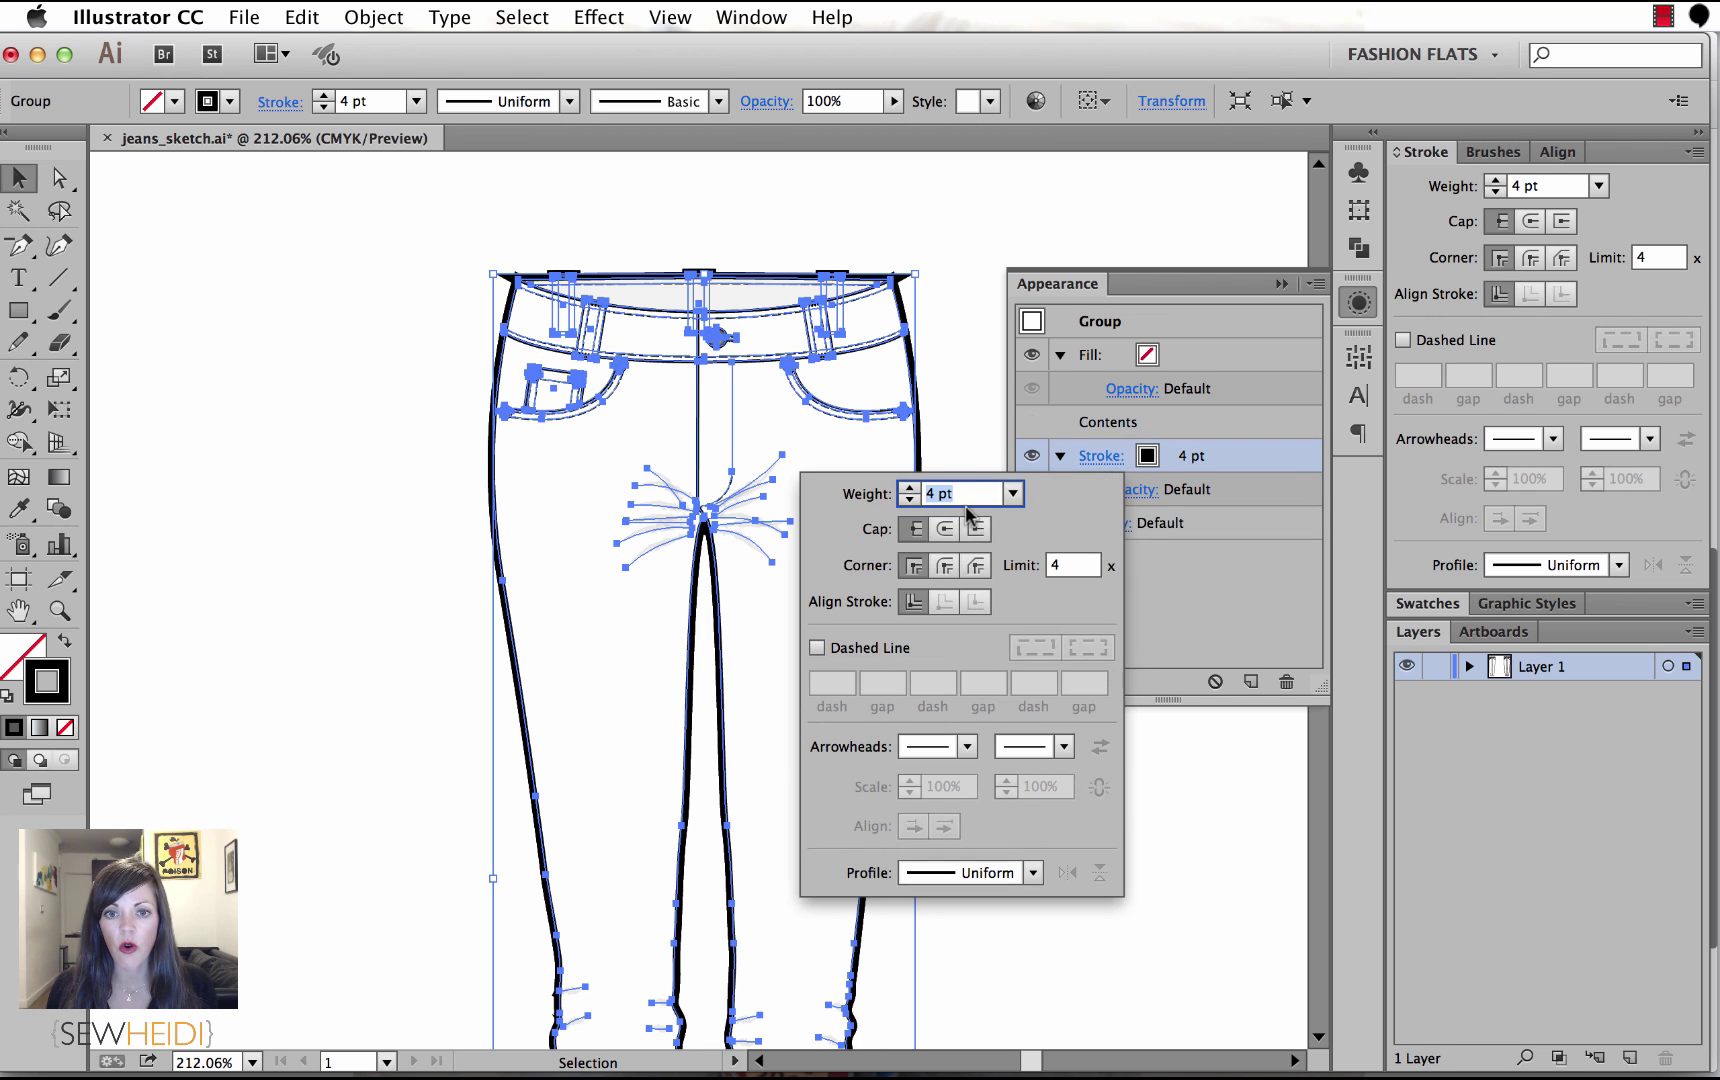
left_click(909, 499)
left_click(909, 487)
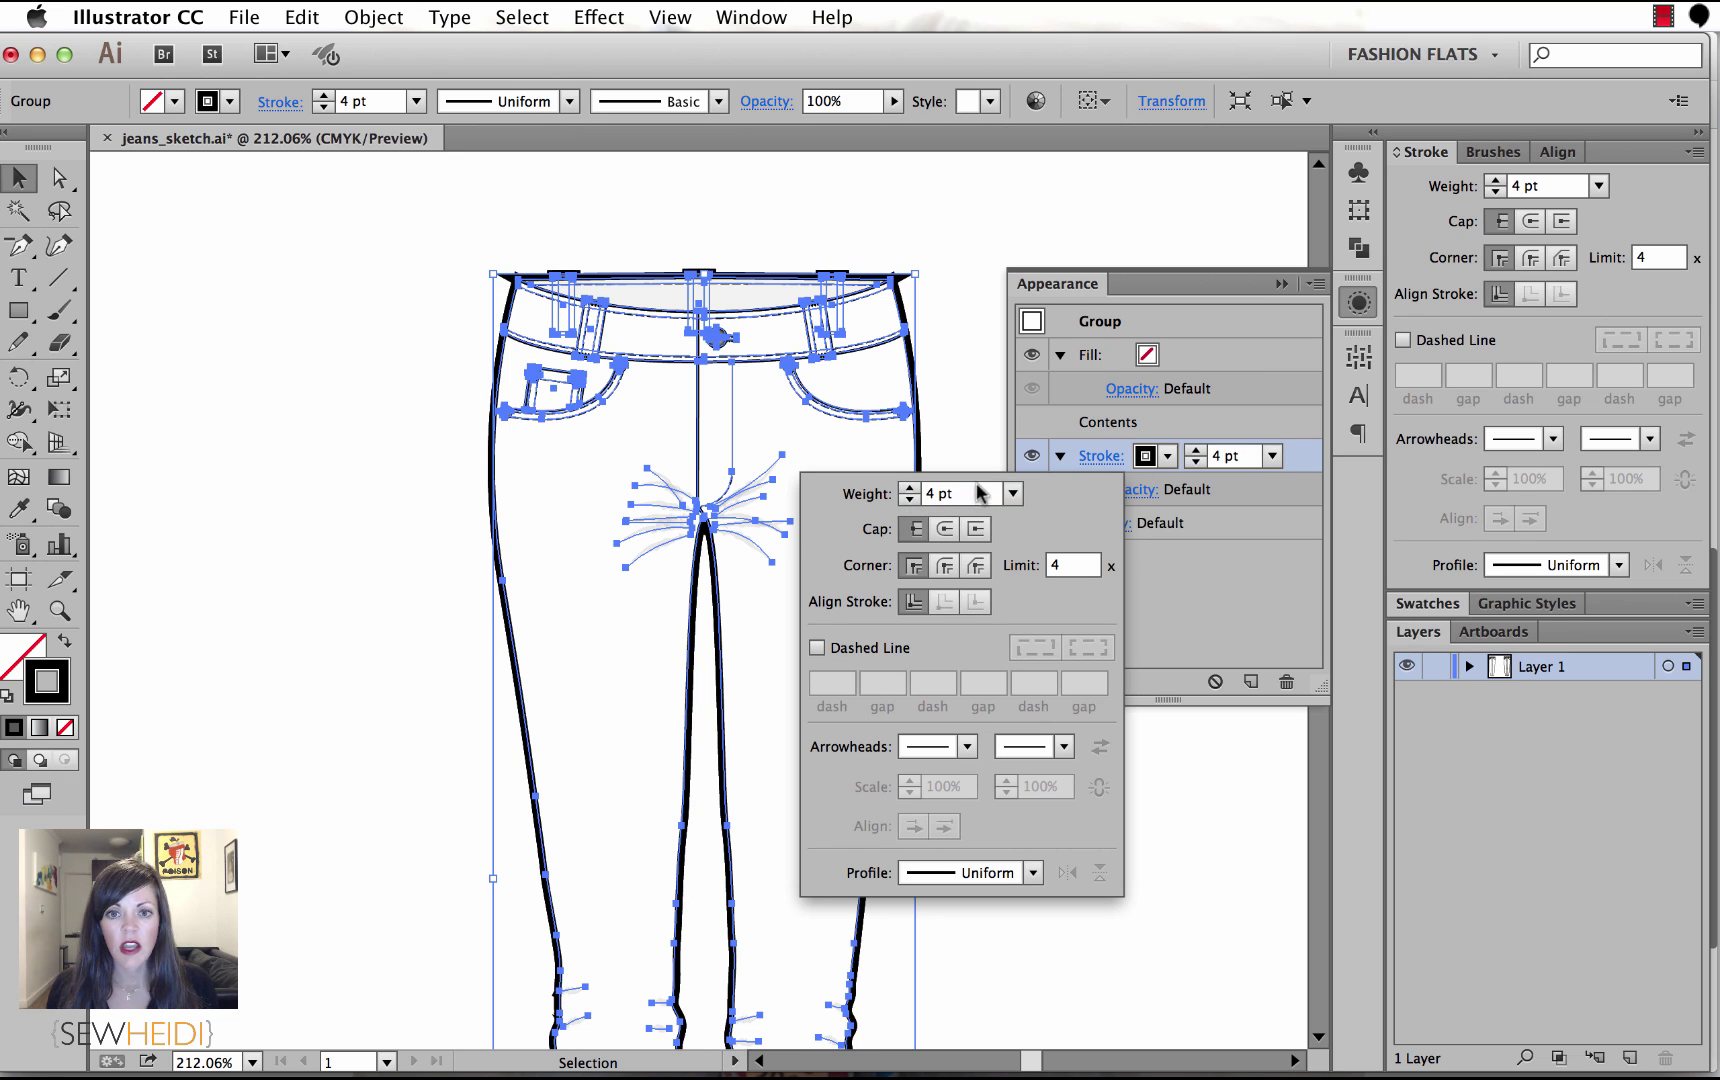
left_click(945, 345)
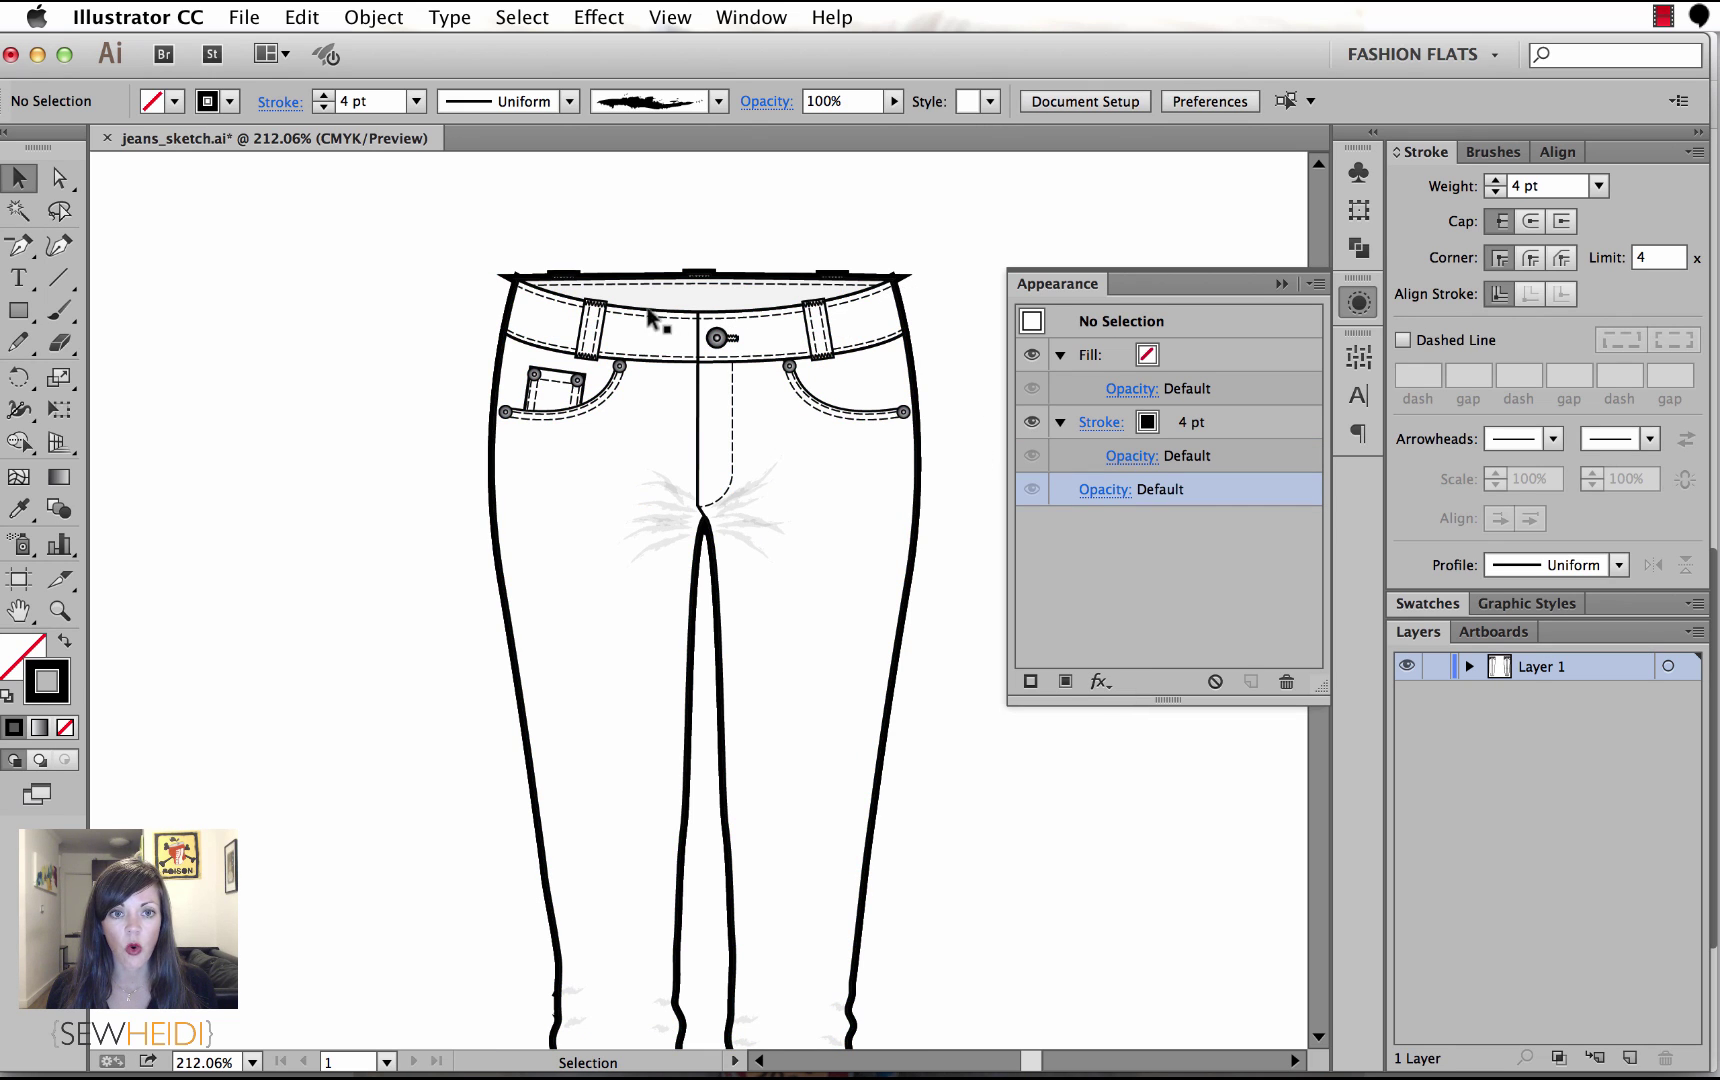
Give the 4 pt outline a Round Join, then zoom out to see both jeans.
left_click(729, 313)
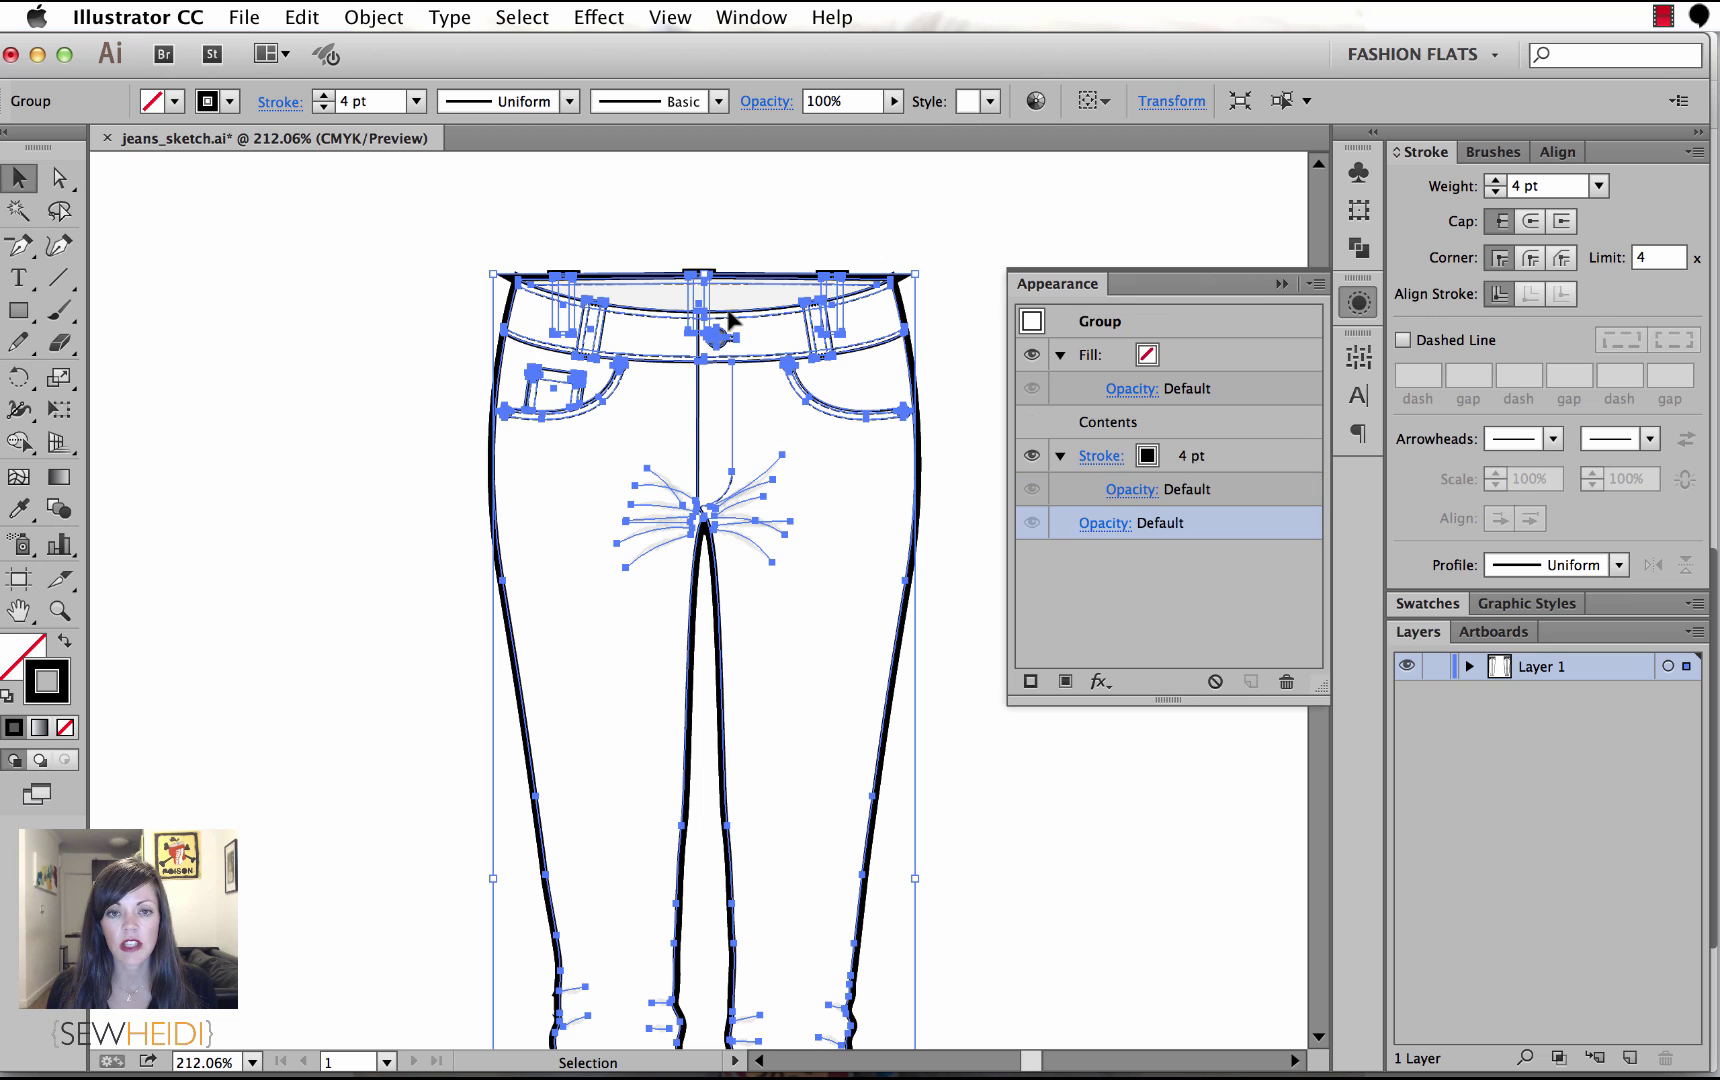
left_click(1096, 458)
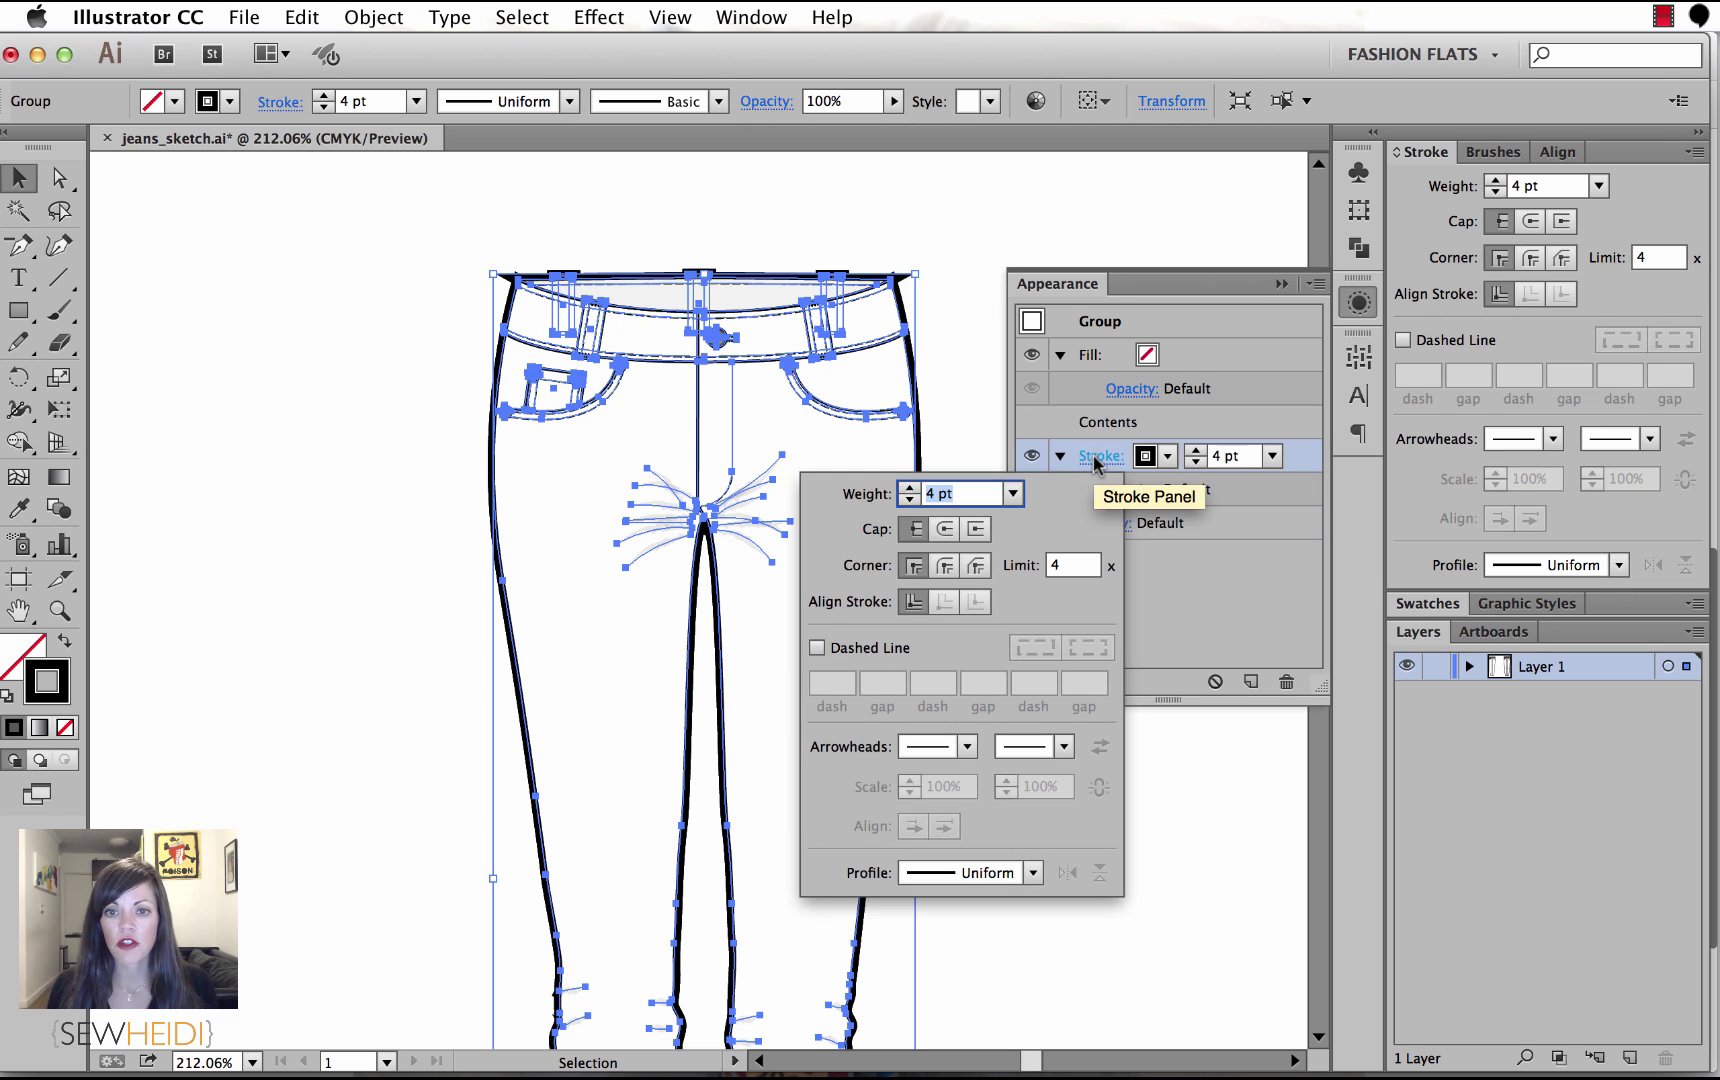
left_click(944, 566)
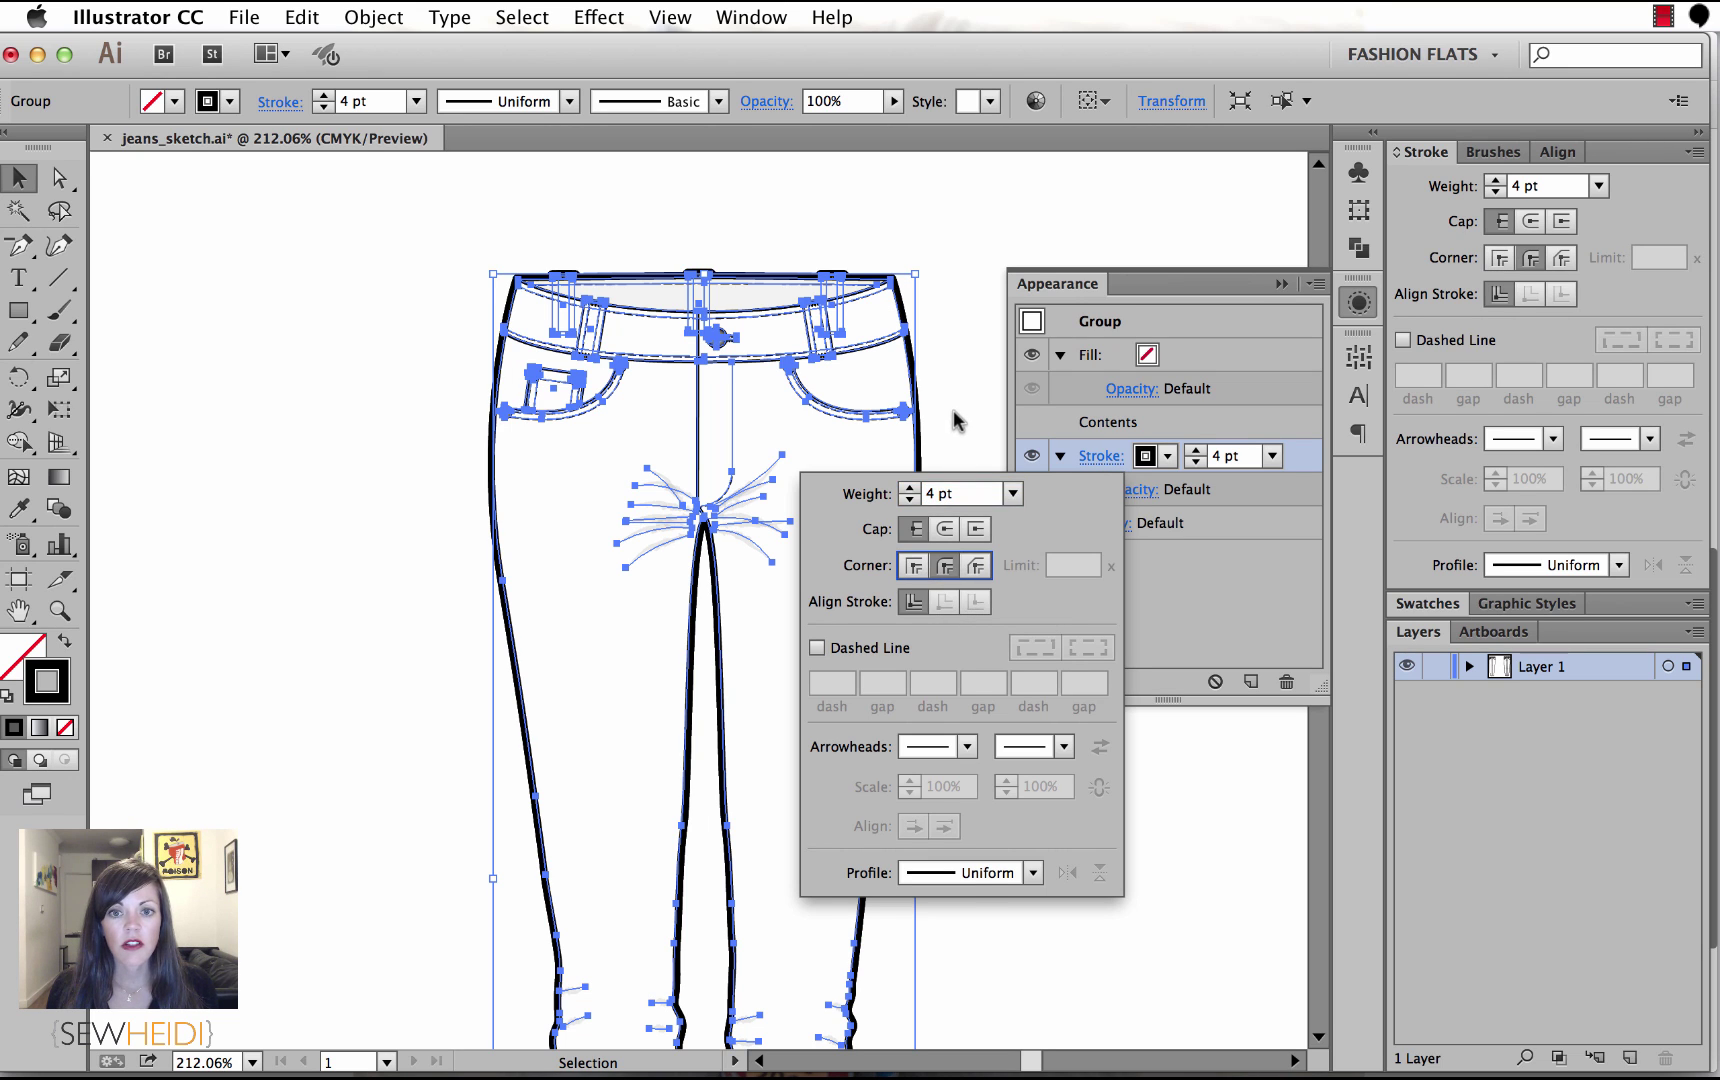
left_click(953, 408)
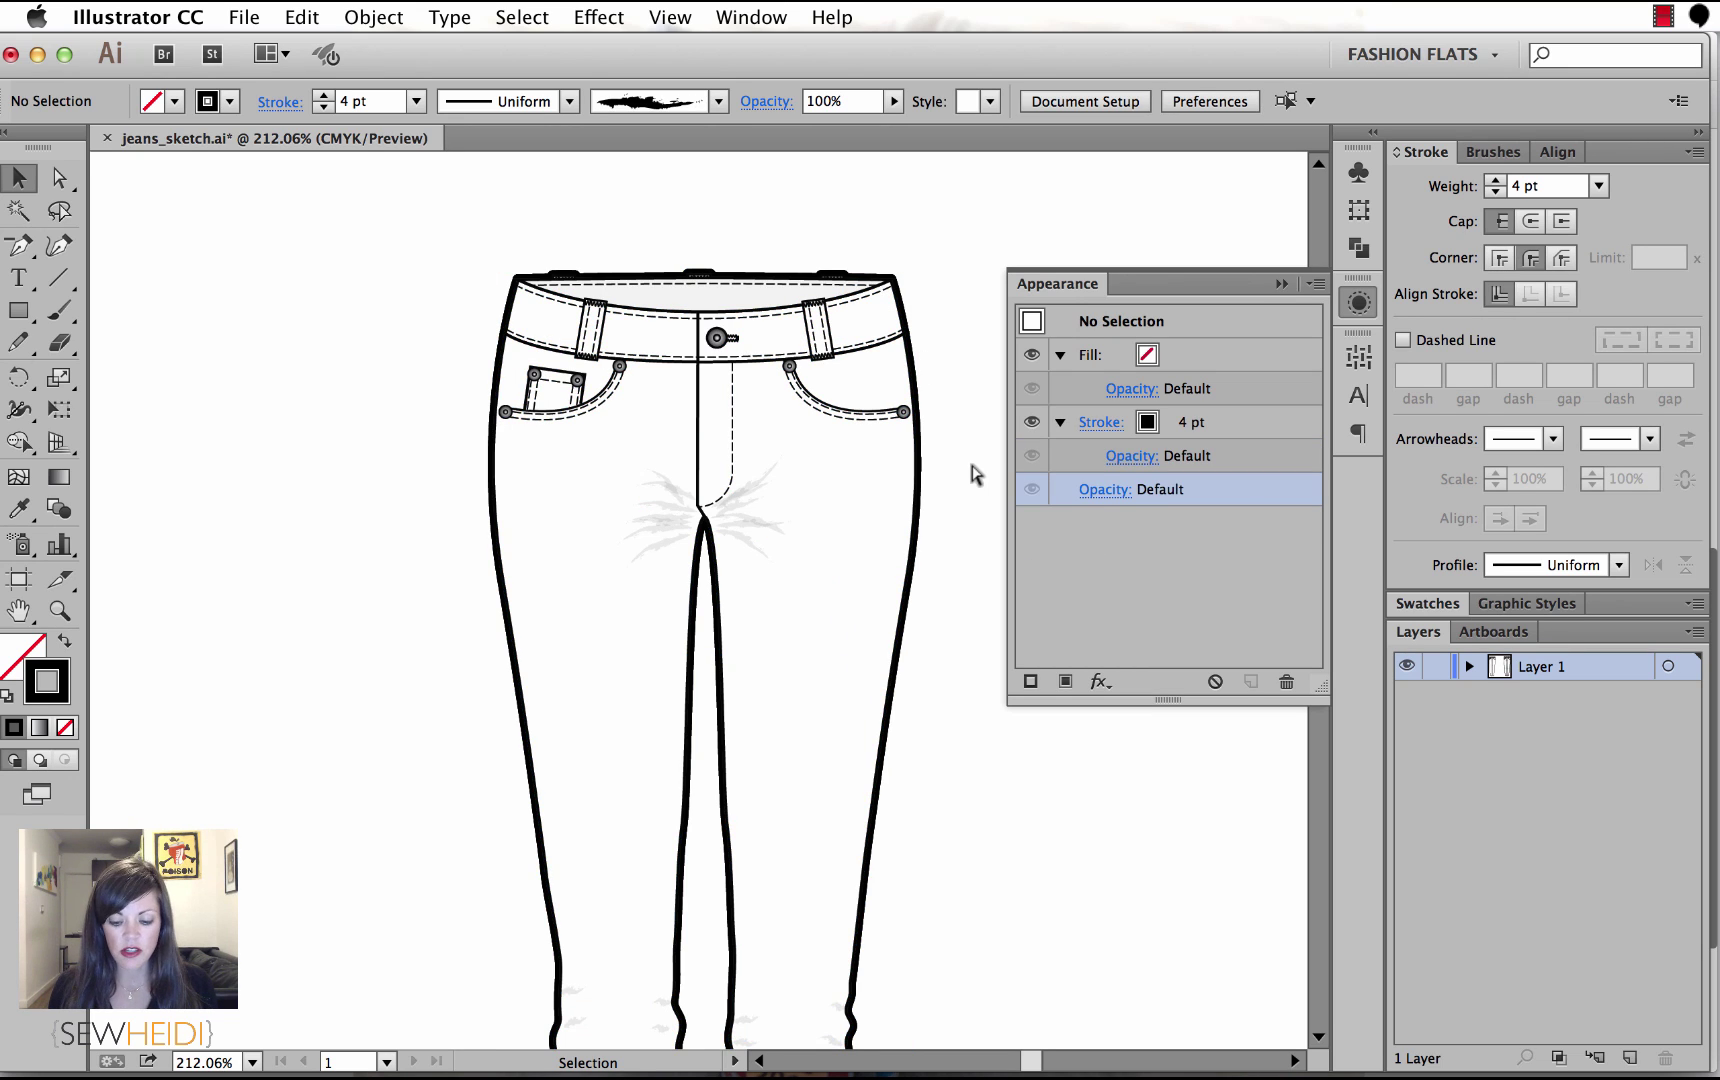
key("super+minus")
key("super+minus")
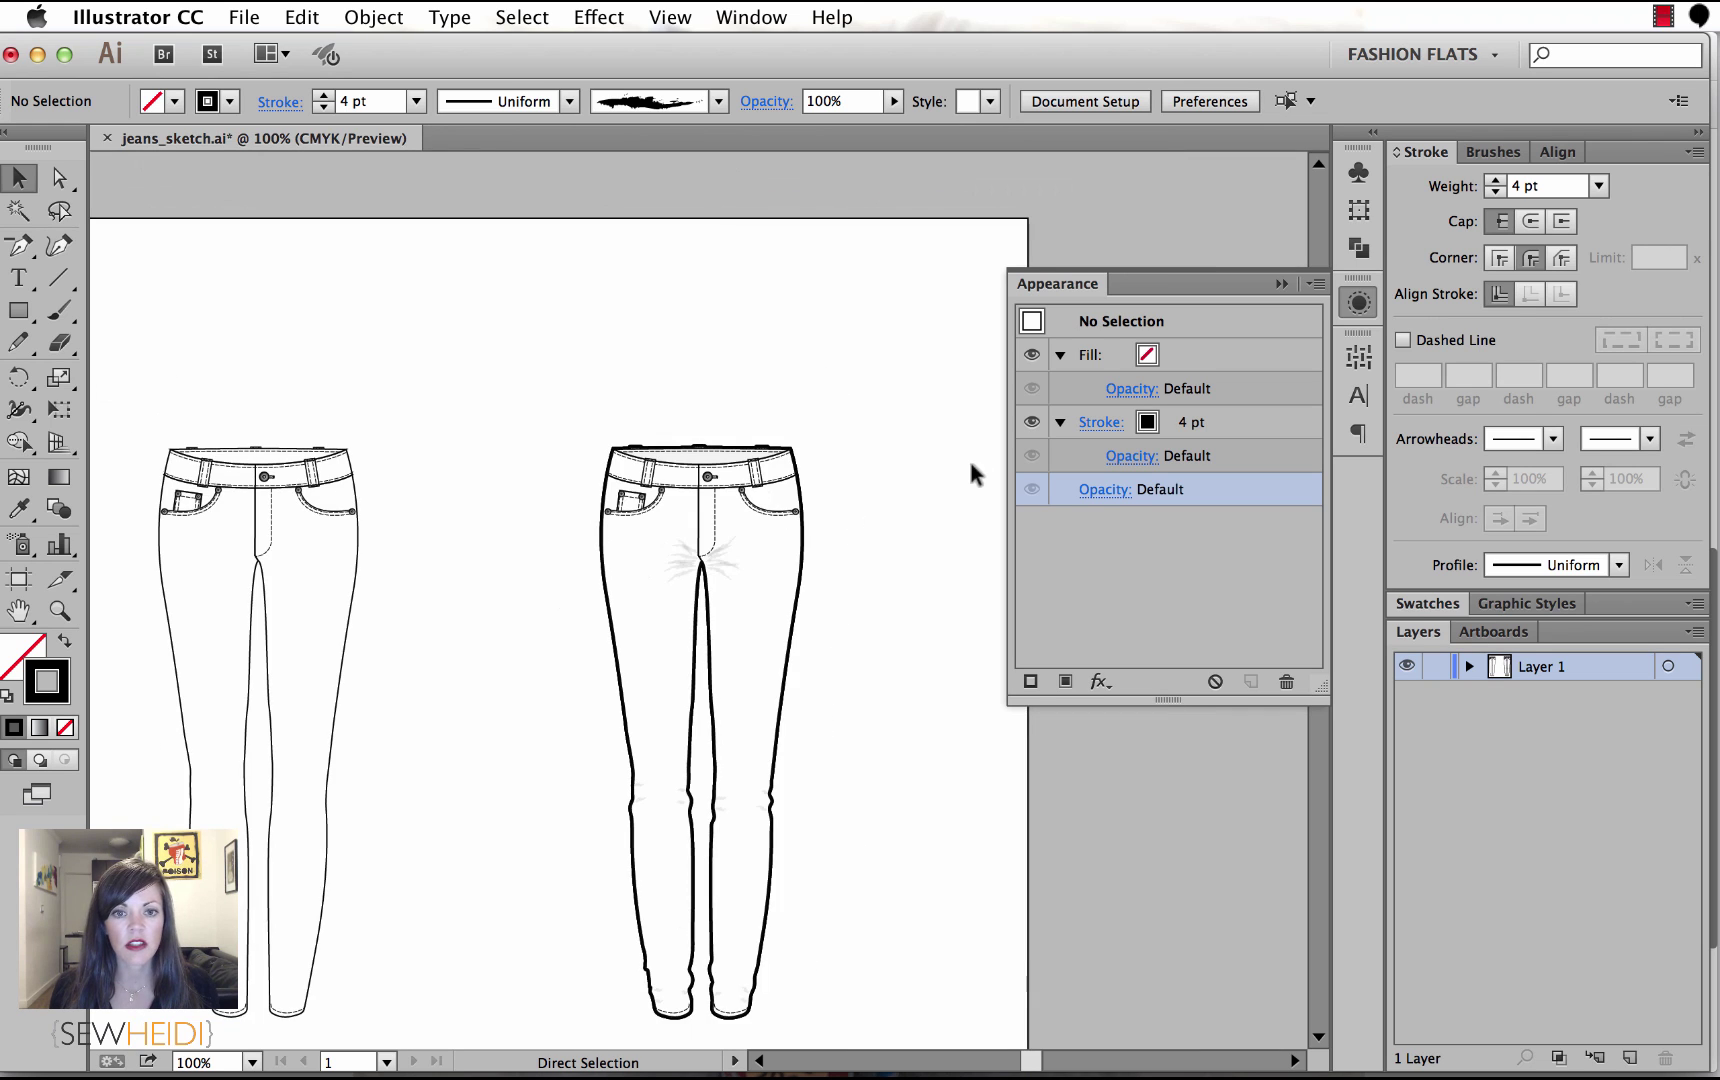
Collapse the Appearance panel and pan the canvas so both jeans flats are visible.
scroll(890, 530, "down", 3)
scroll(890, 530, "left", 3)
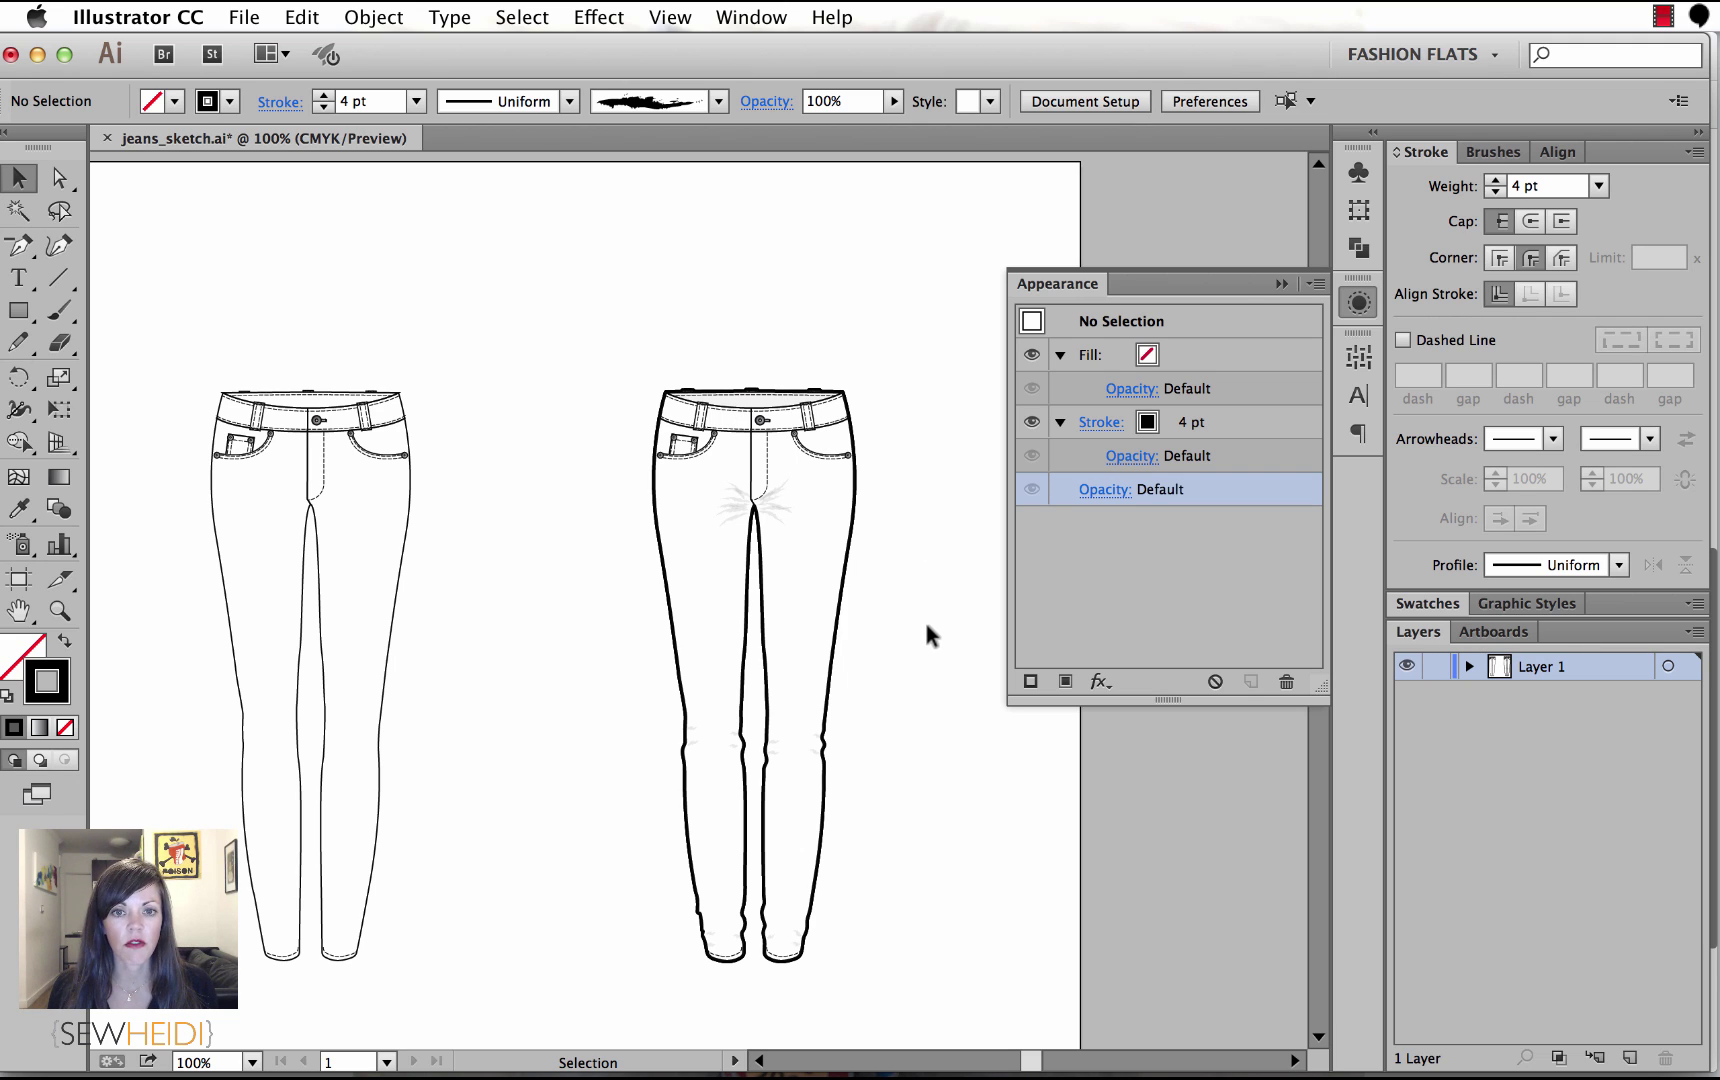
left_click(1282, 285)
scroll(985, 571, "left", 5)
scroll(985, 571, "down", 2)
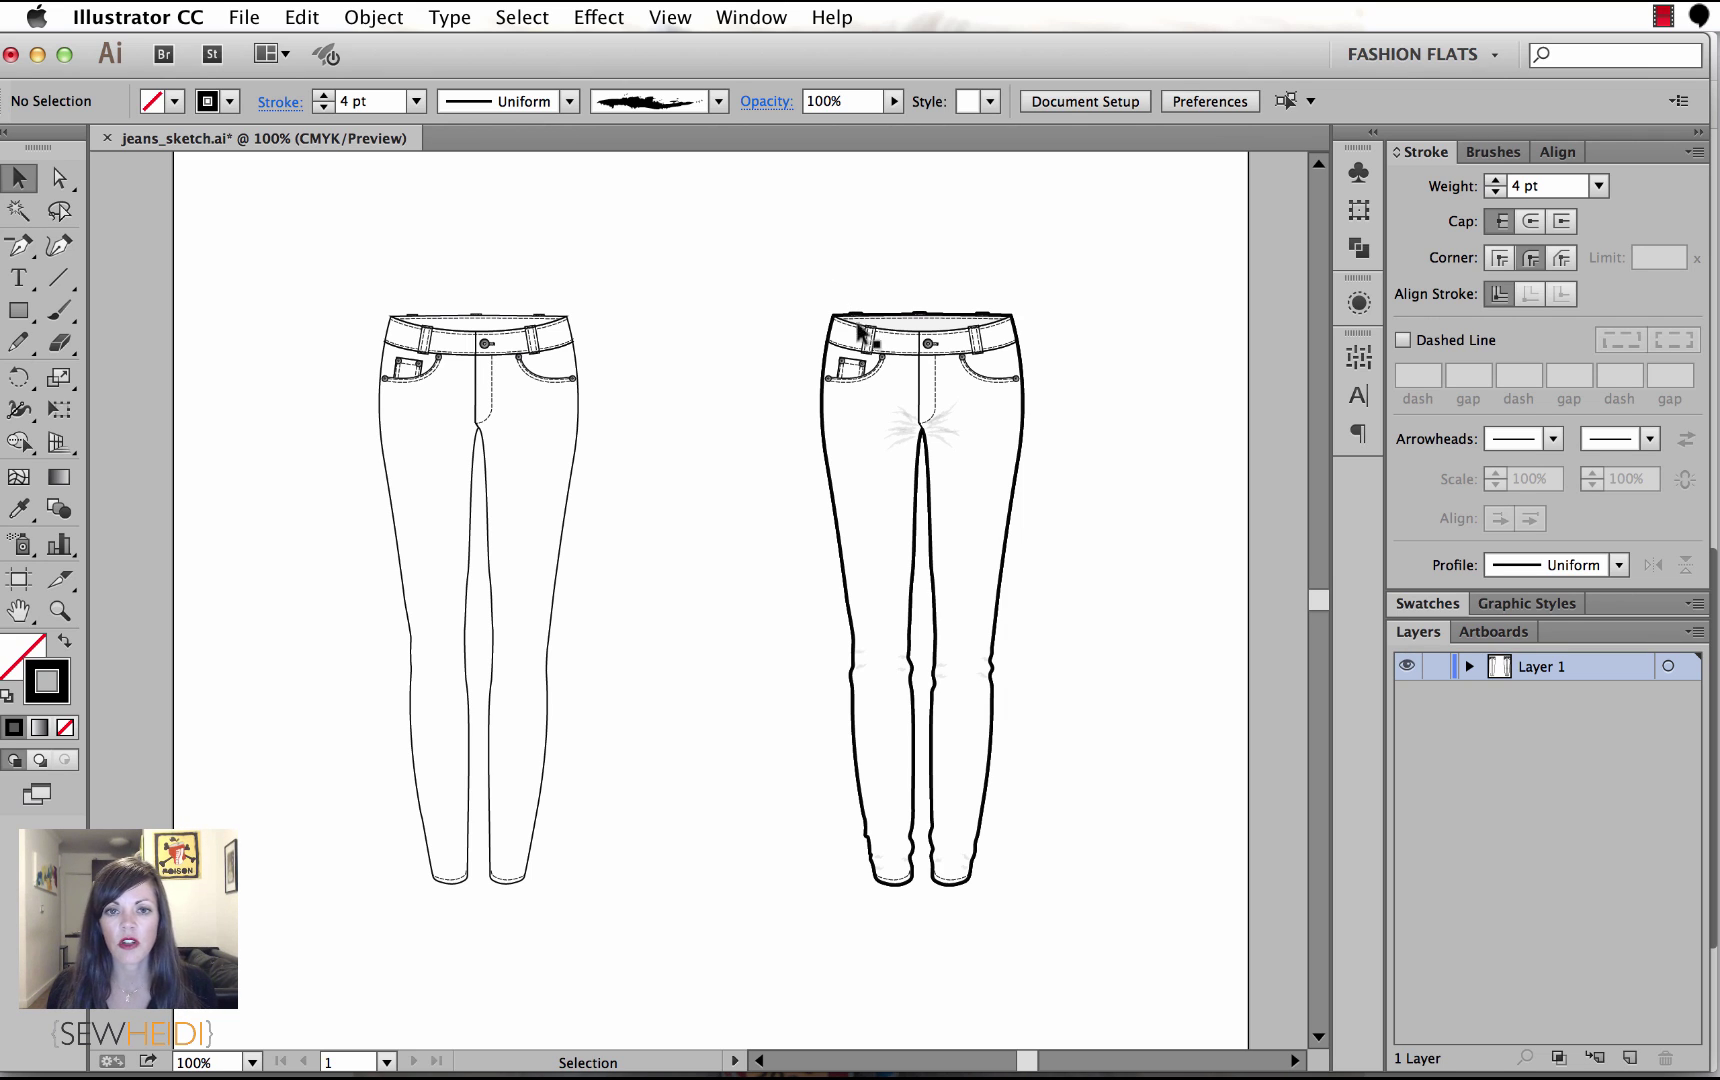
scroll(1006, 384, "right", 2)
Apply an Arc warp to the right jeans group from the Effect menu.
left_click(893, 357)
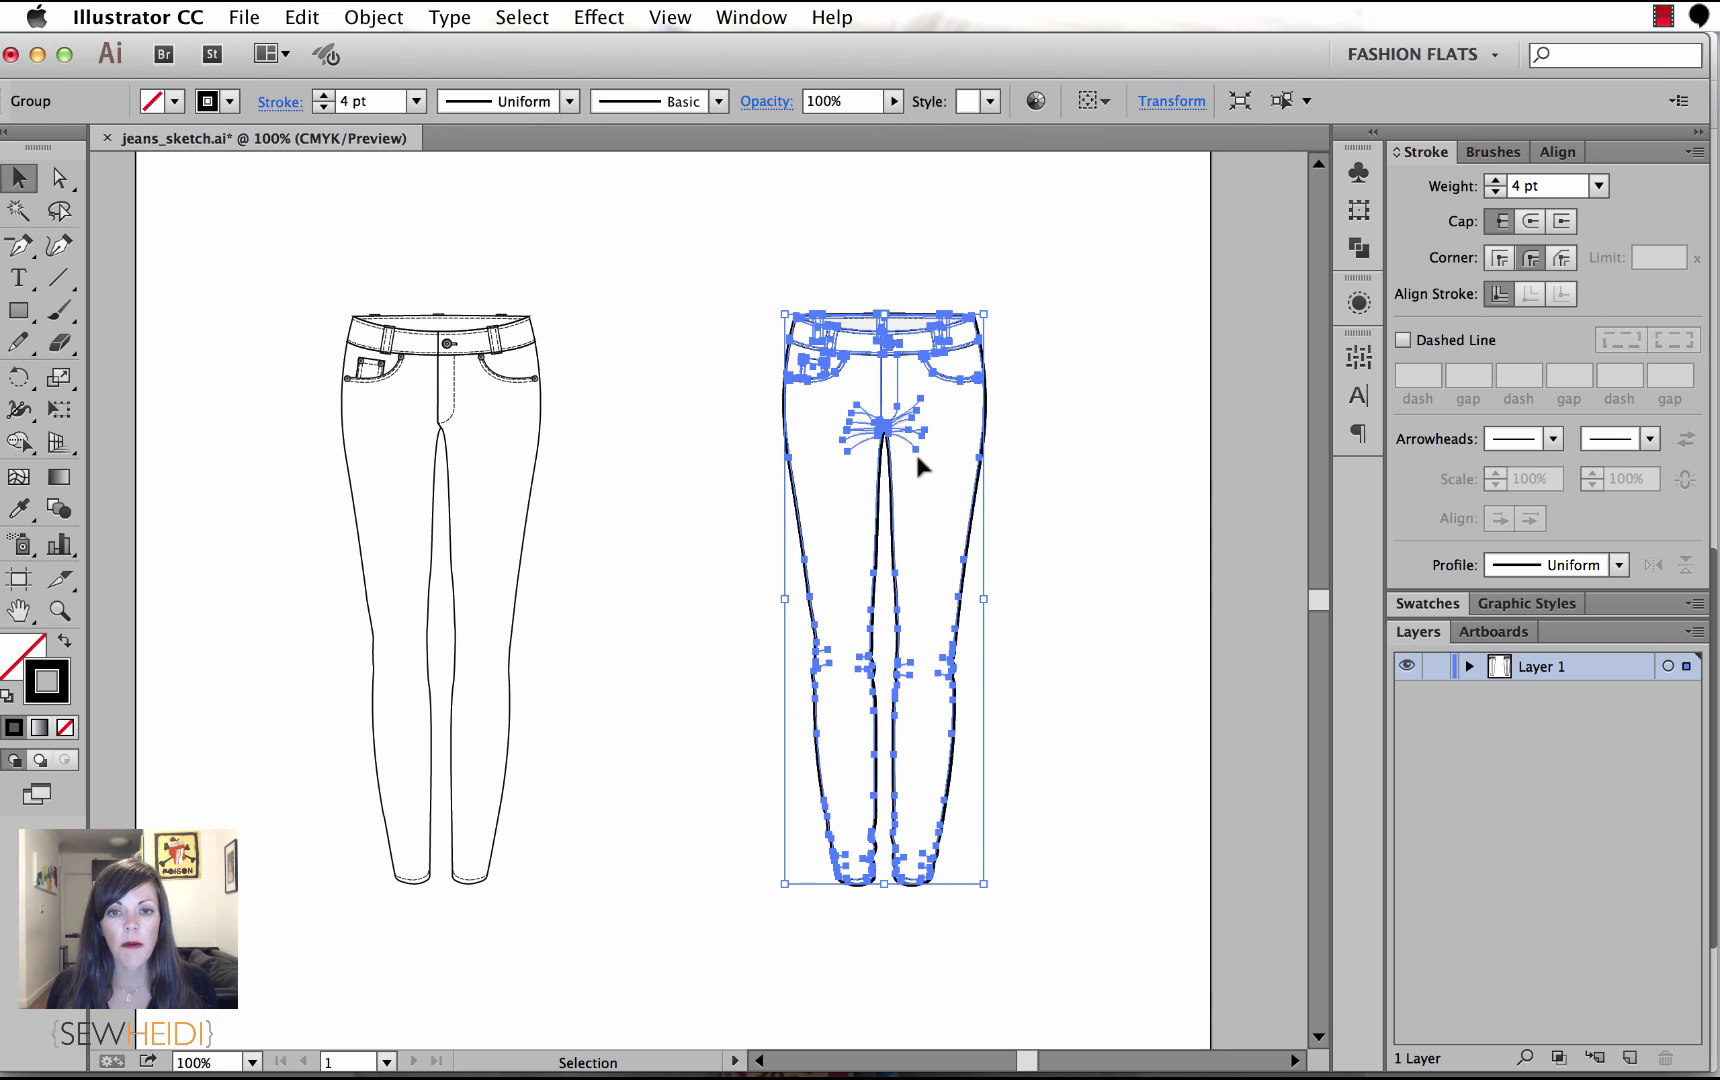
left_click(600, 17)
mouse_move(665, 419)
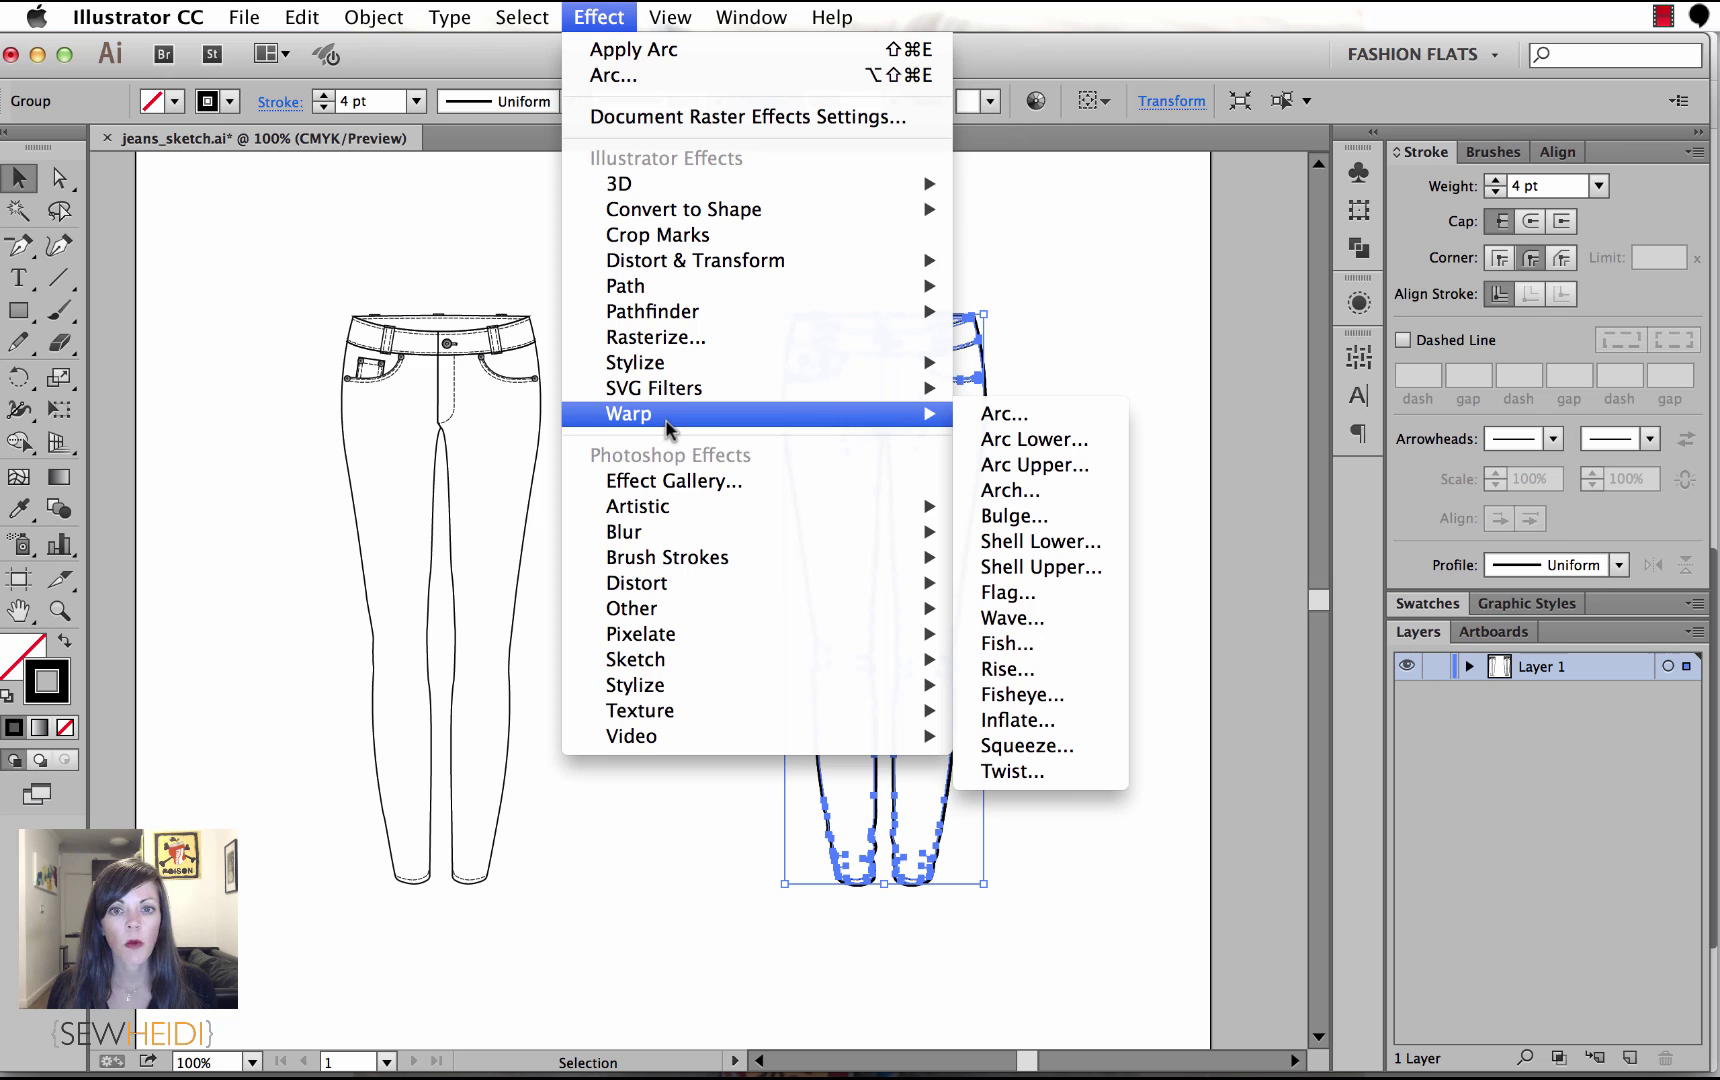
left_click(1027, 417)
left_click_drag(1160, 172, 1248, 161)
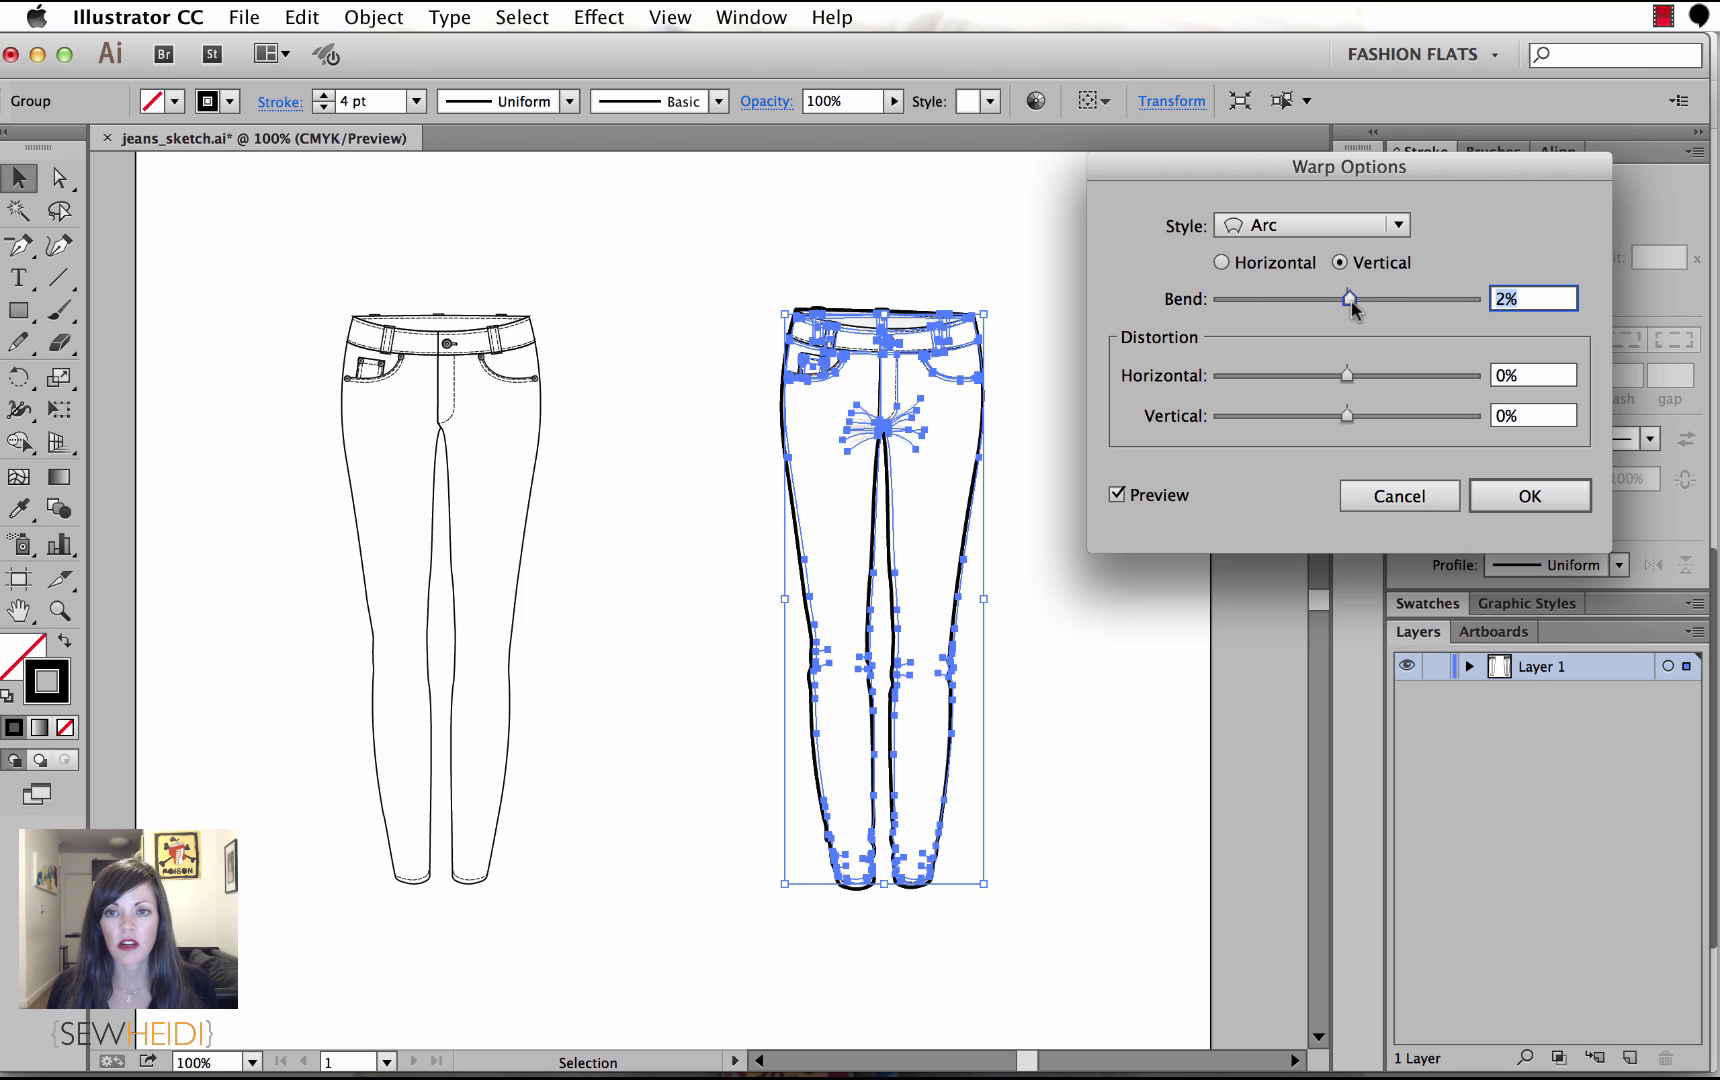
Tune the Arc warp to Horizontal with 1% bend and 3% horizontal distortion.
left_click_drag(1350, 300, 1396, 298)
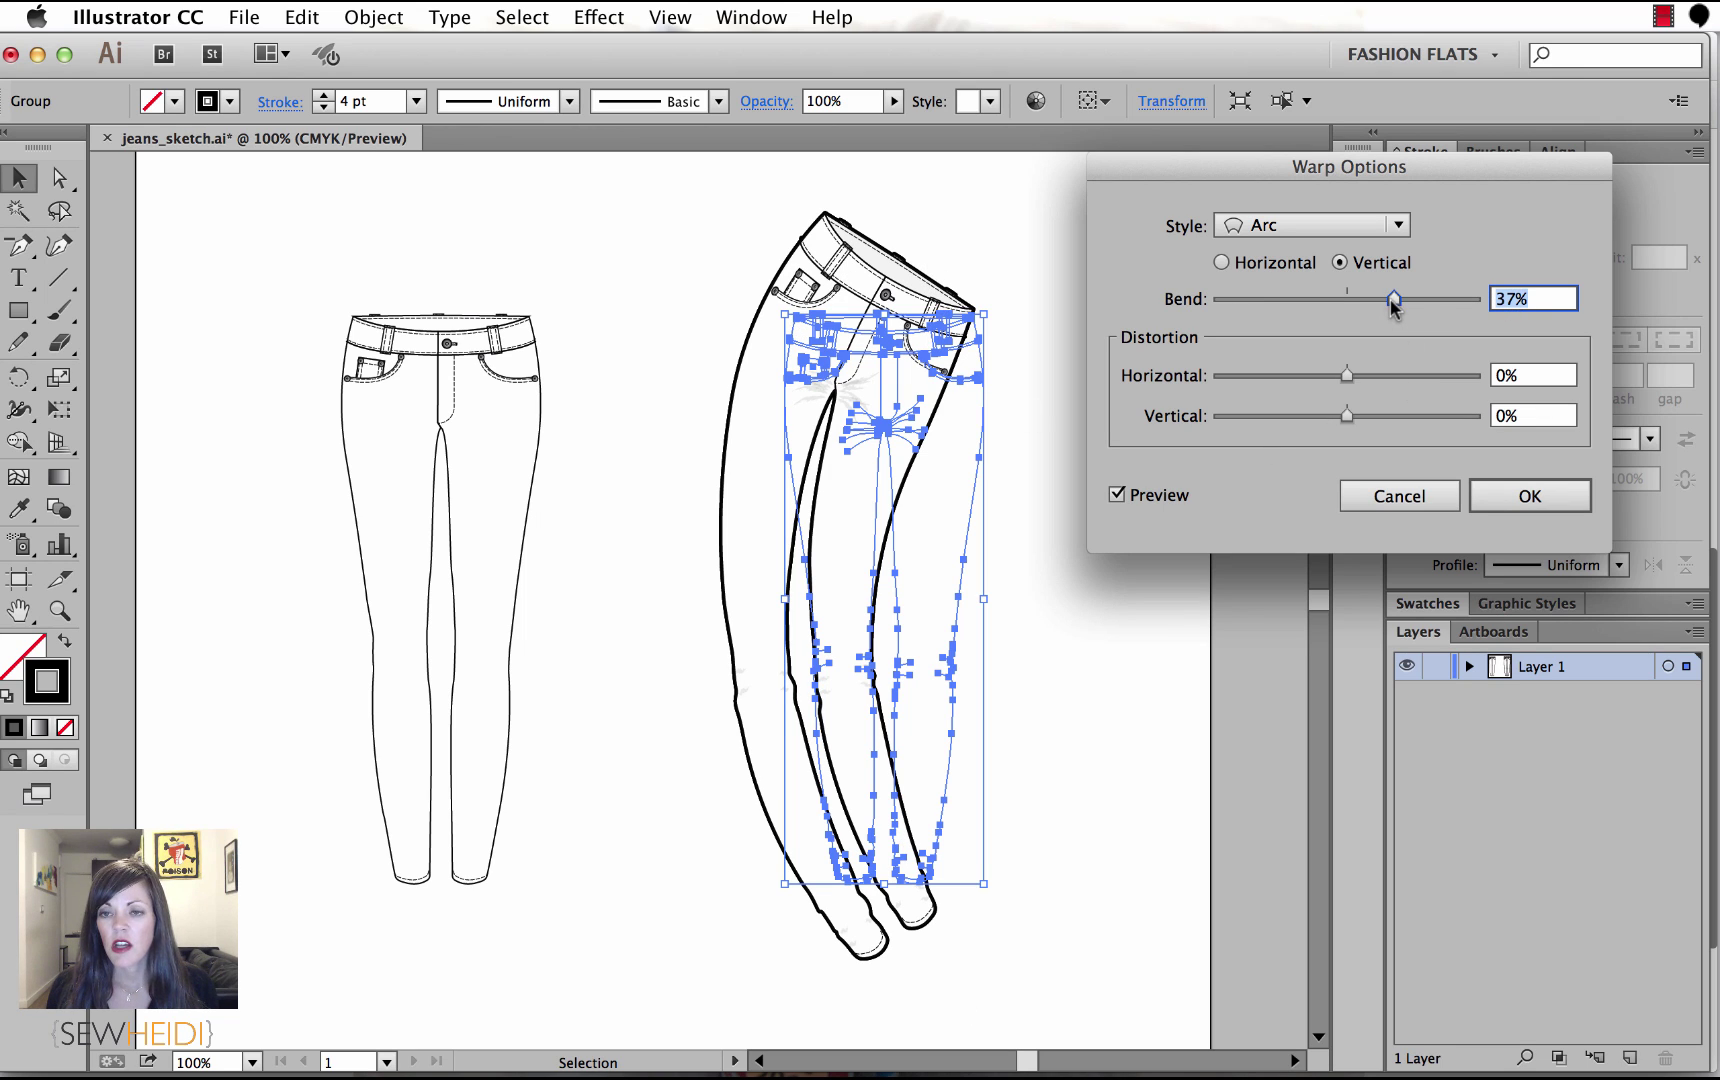
left_click_drag(1391, 302, 1350, 304)
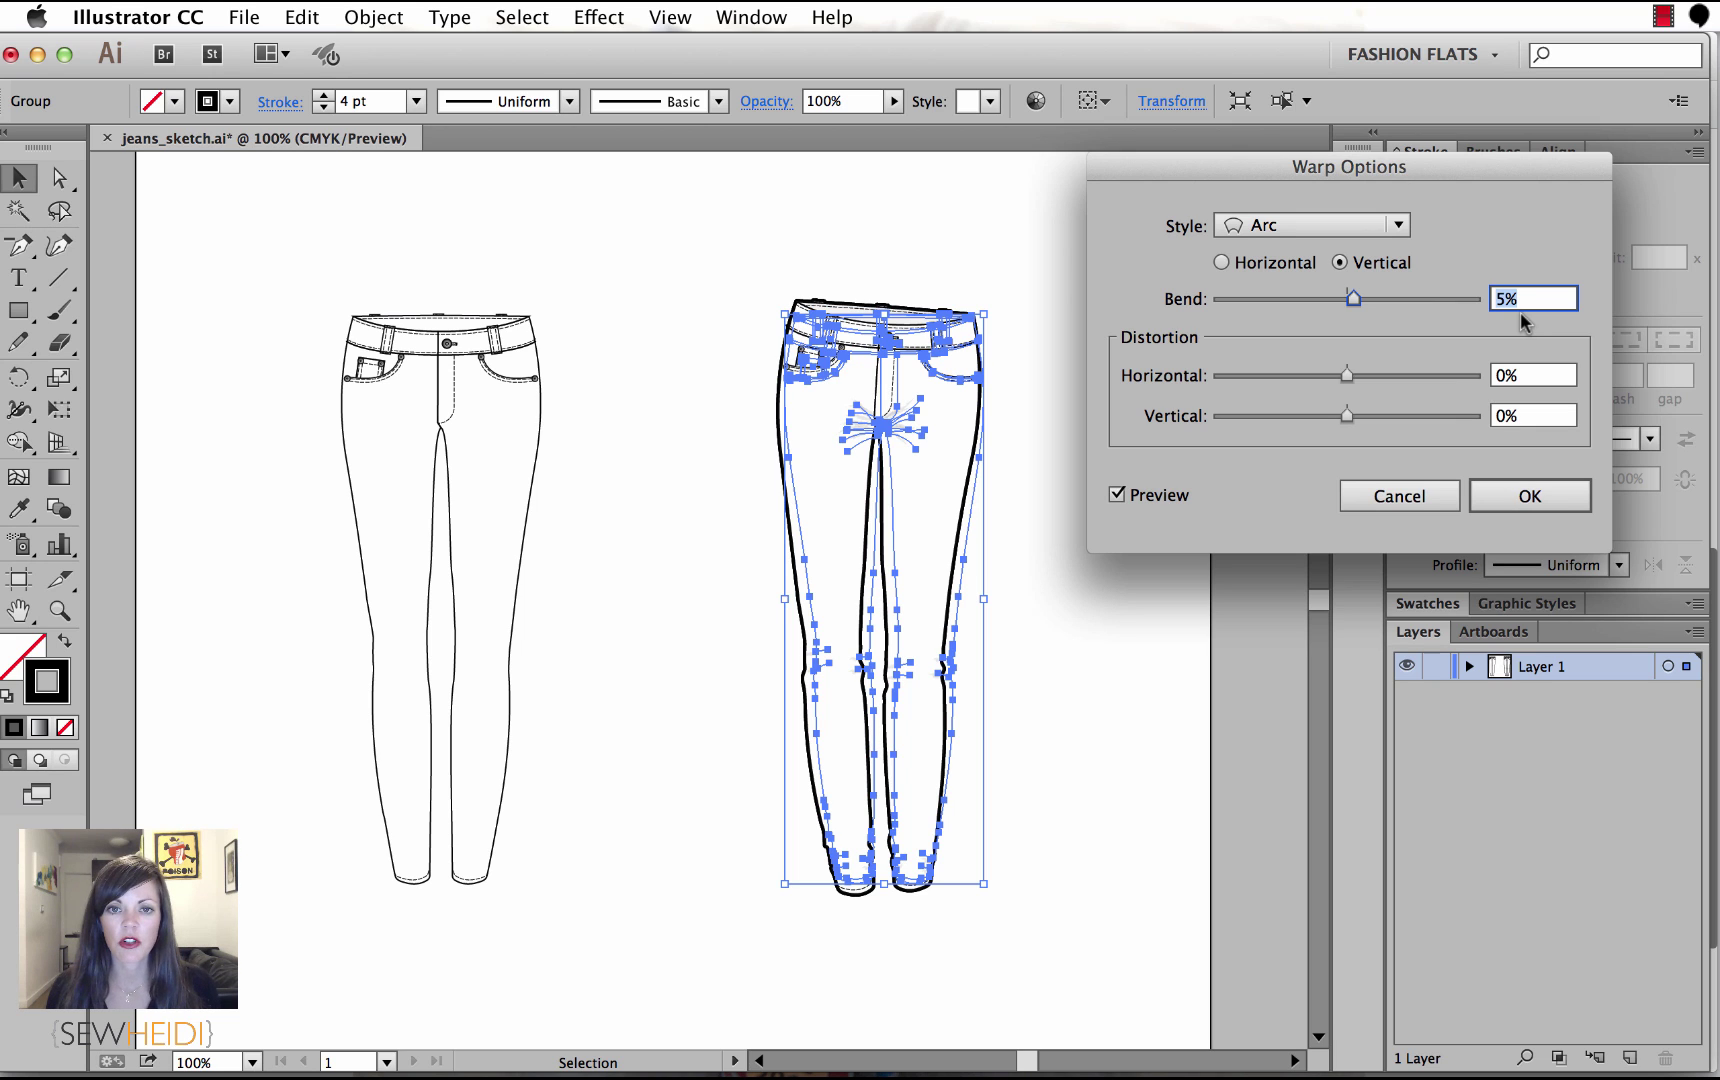
left_click(1289, 266)
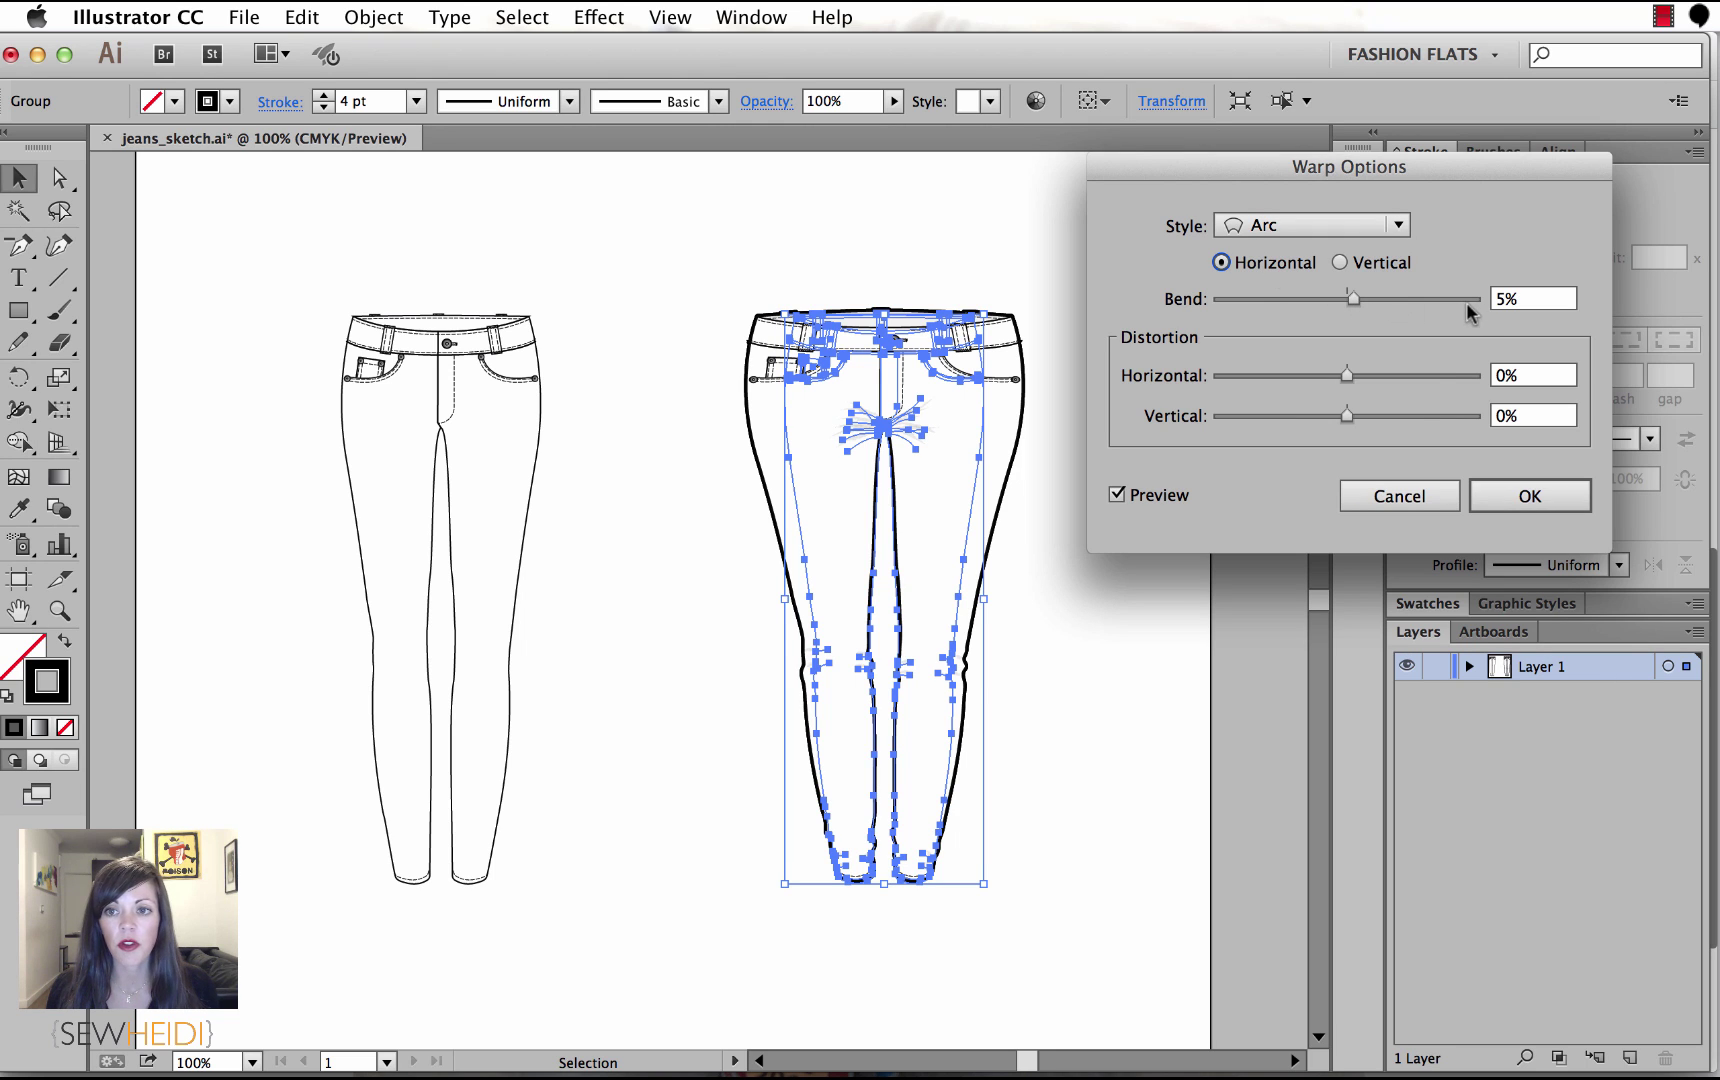
left_click(1347, 377)
mouse_move(1347, 377)
left_mouse_down()
mouse_move(1378, 374)
mouse_move(1351, 374)
left_mouse_up()
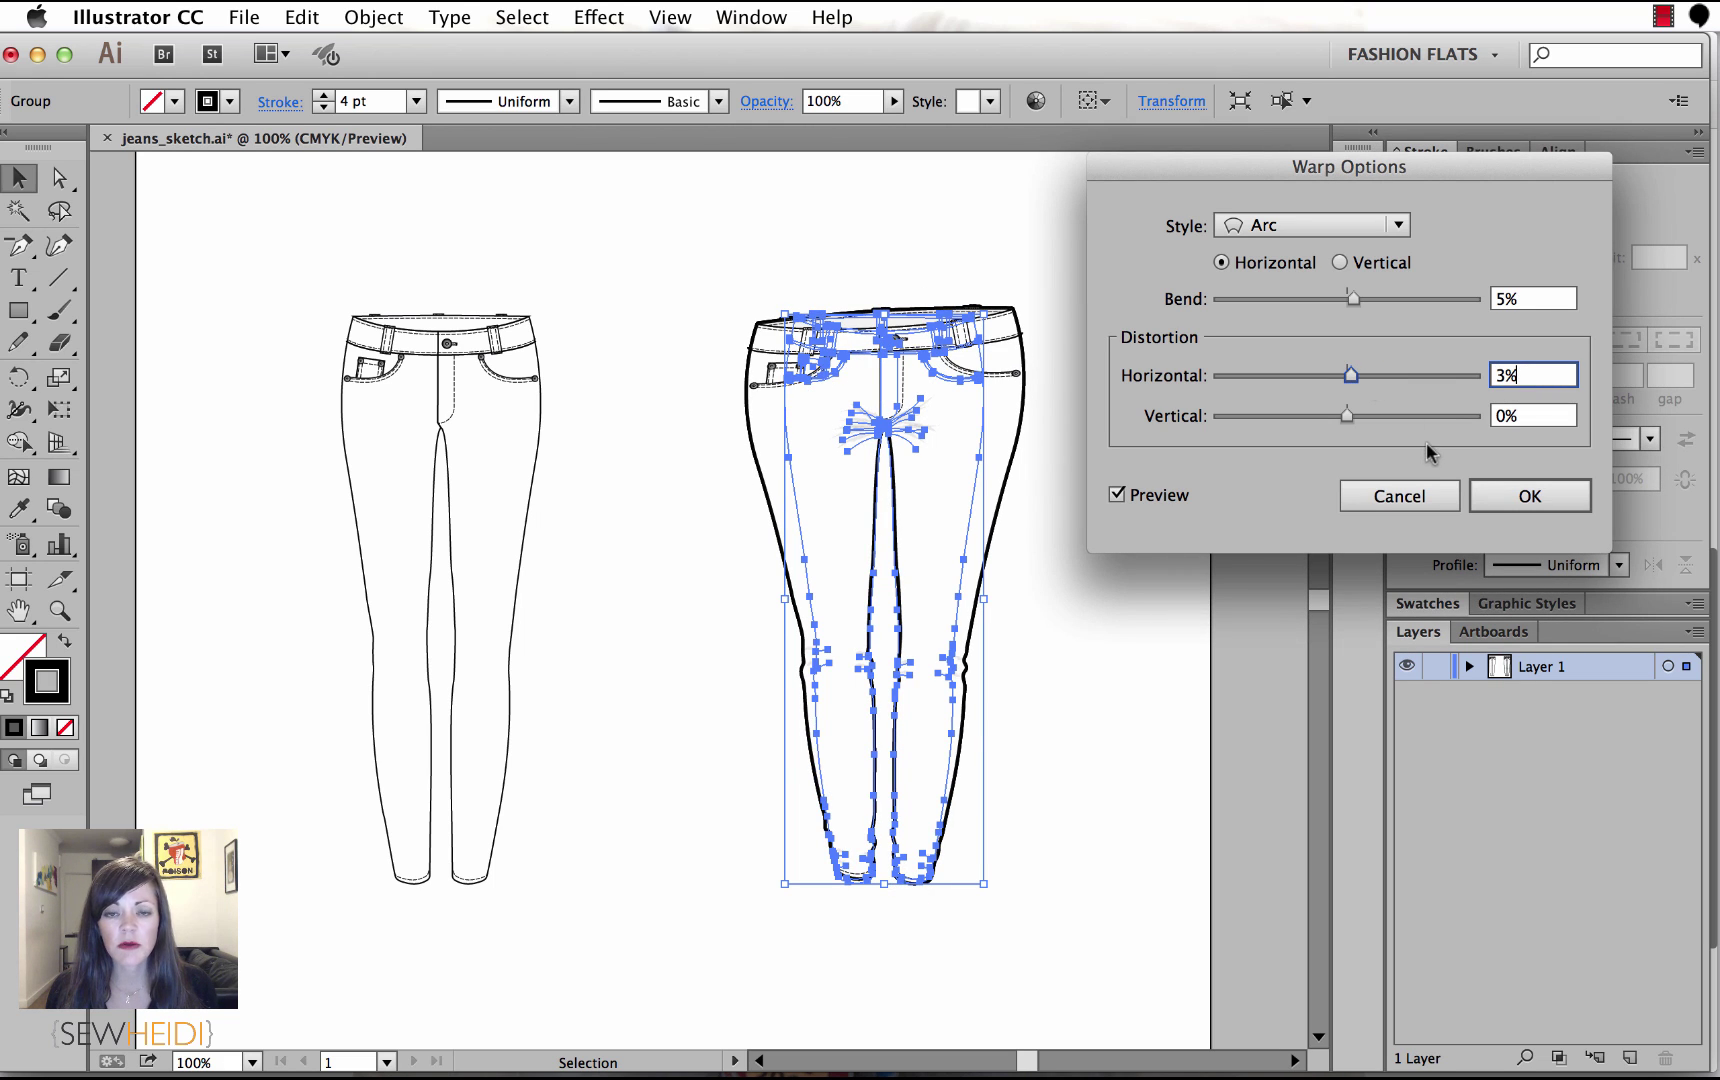
left_click(1513, 298)
type("1")
key("Tab")
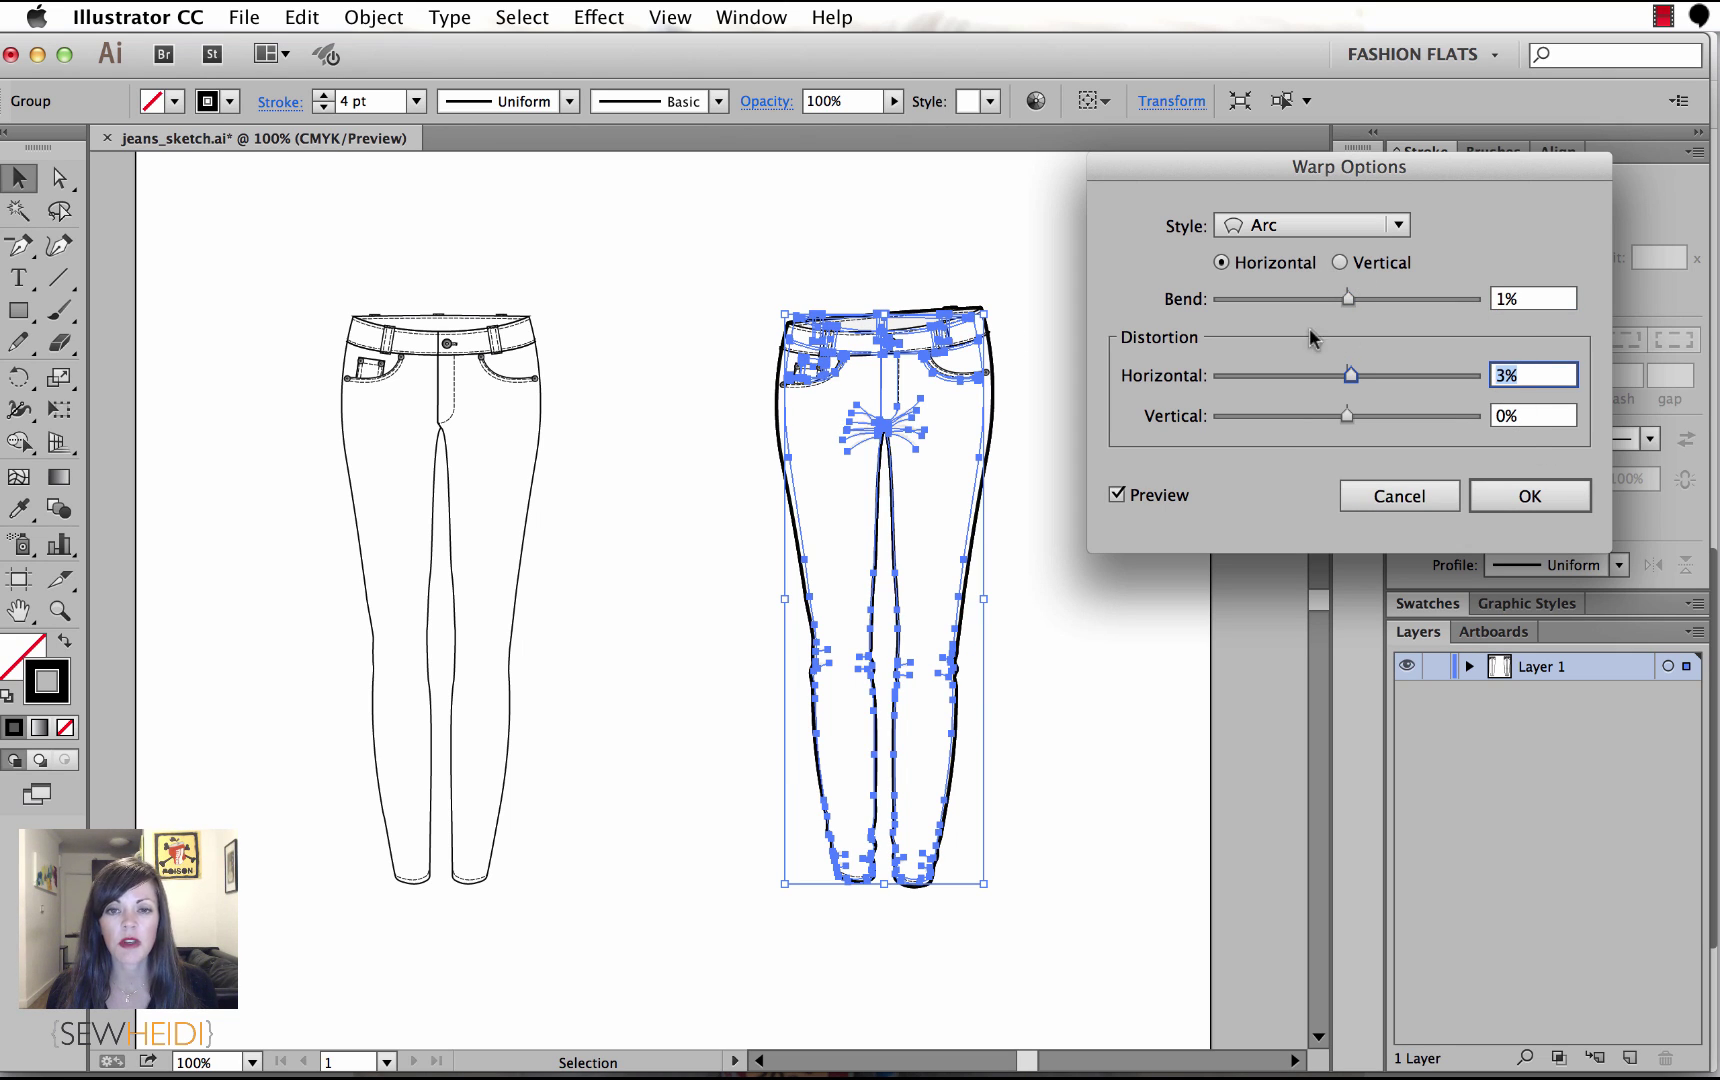
left_click(1320, 232)
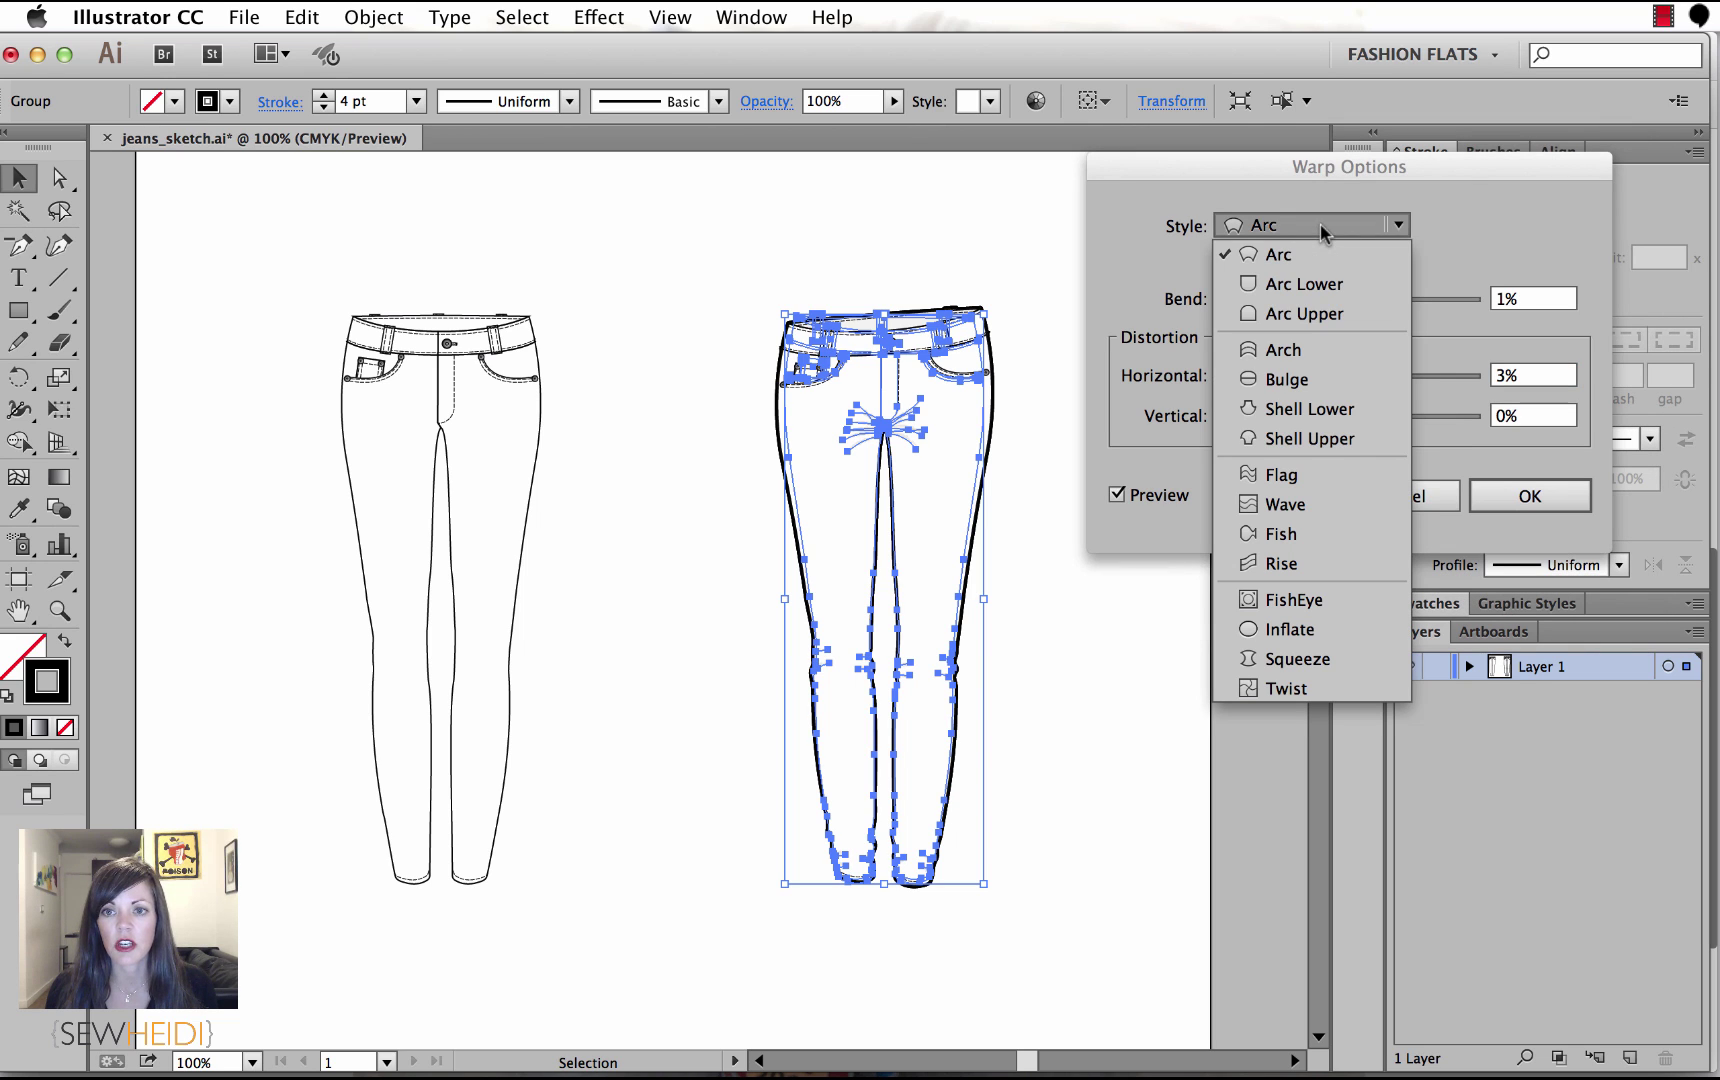
Switch the warp to Wave with 0% horizontal distortion and 22% bend, apply it, and deselect.
left_click(1275, 503)
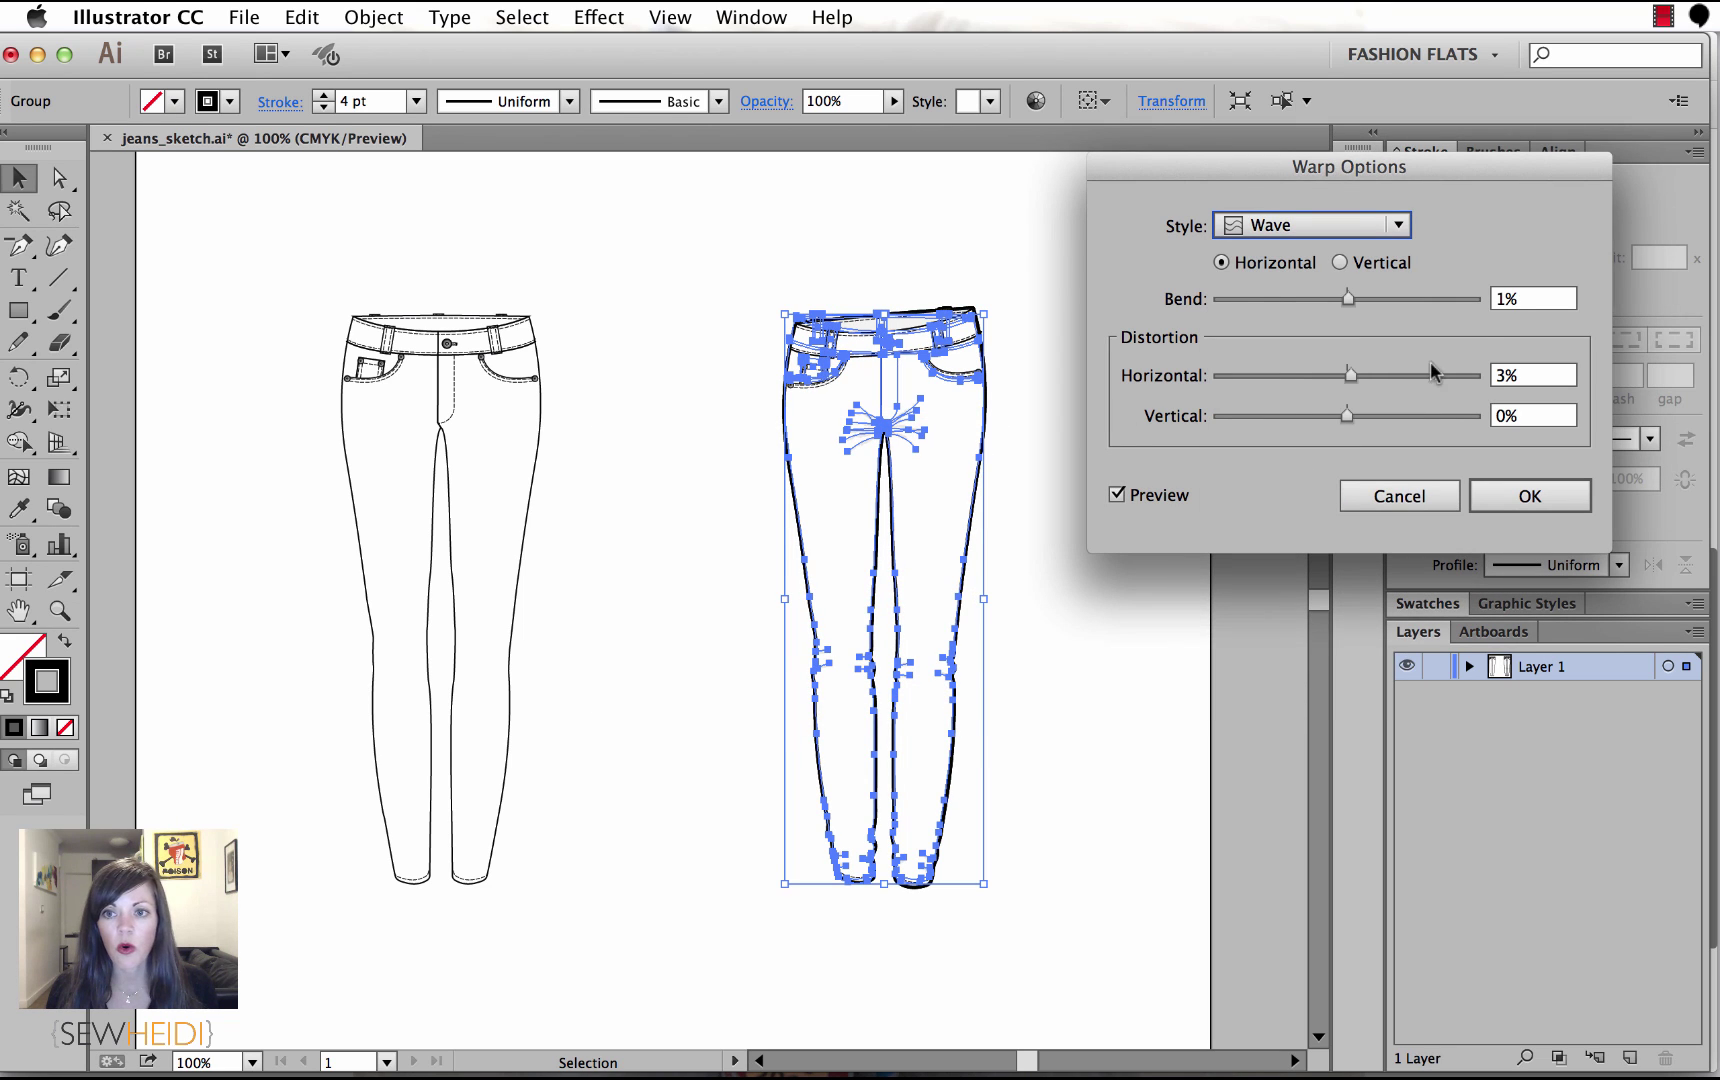
left_click(1533, 375)
left_click_drag(1533, 375, 1450, 370)
type("0")
left_click(1530, 298)
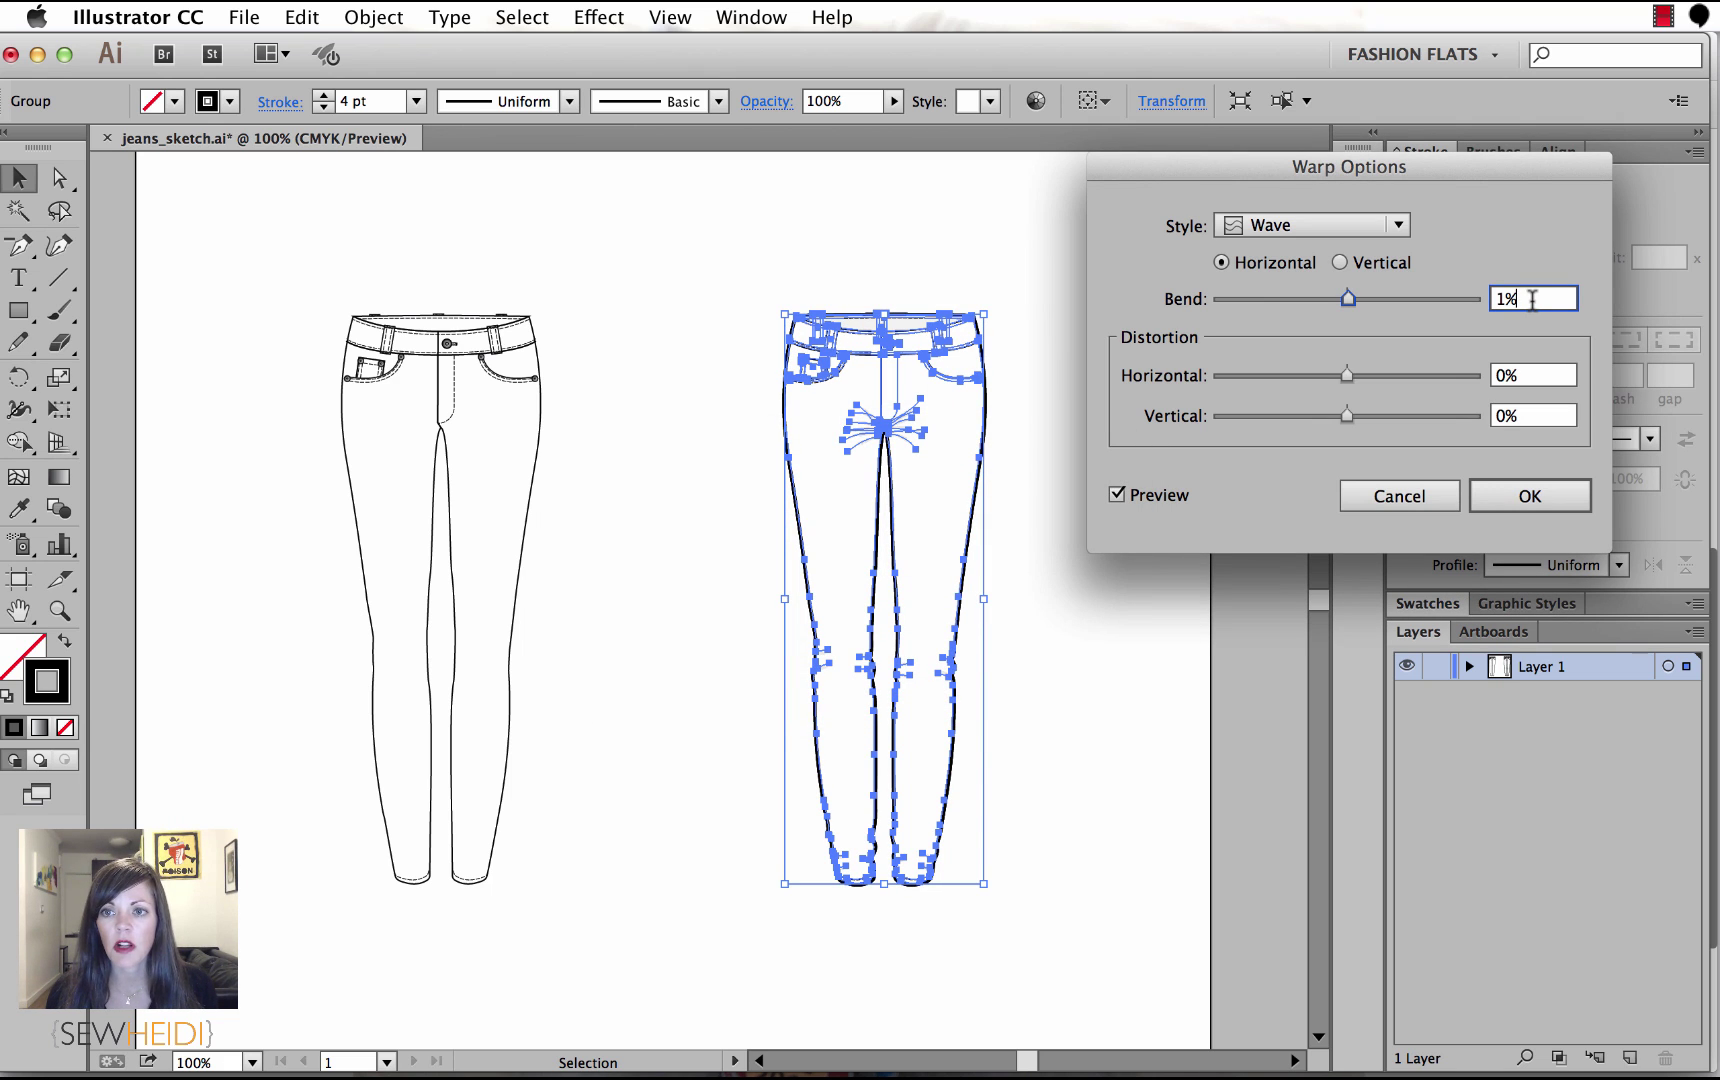
key("Up")
key("Up")
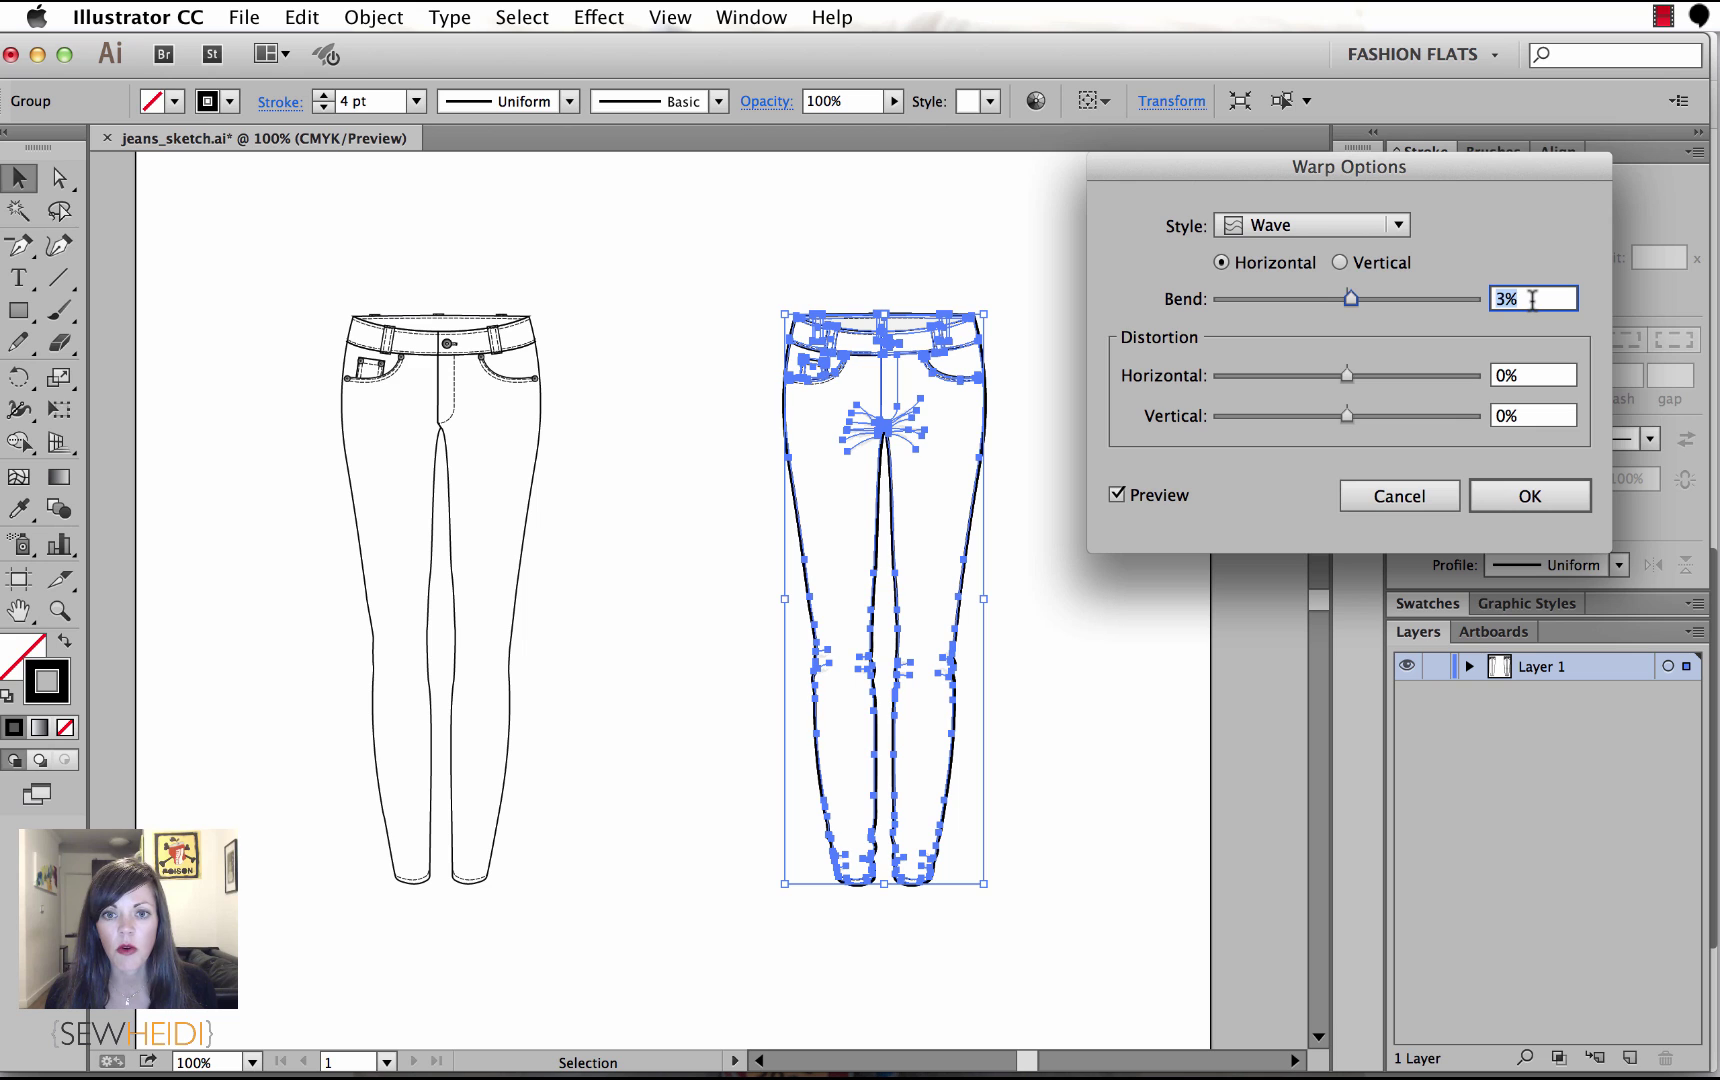
key("Up")
key("Up")
key("Up")
key("Up")
key("Up")
key("Up")
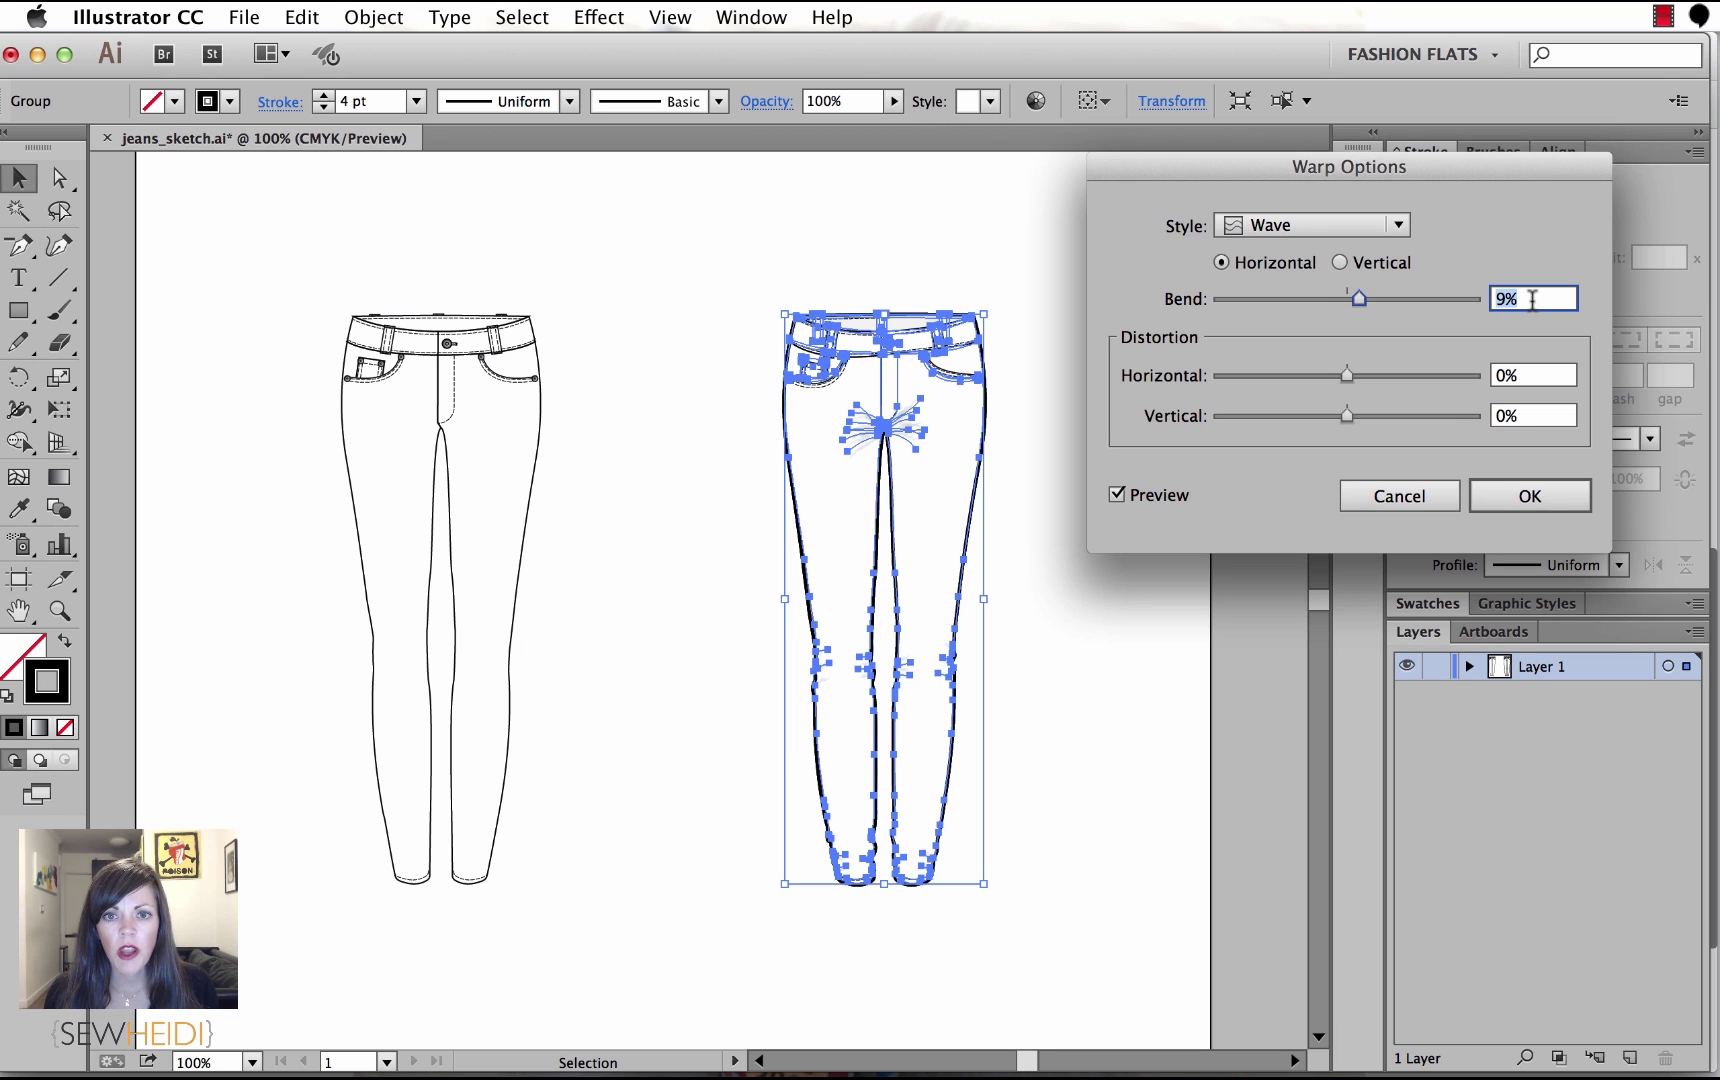
key("Up")
key("Up")
key("Up")
key("Up")
key("Up")
key("Up")
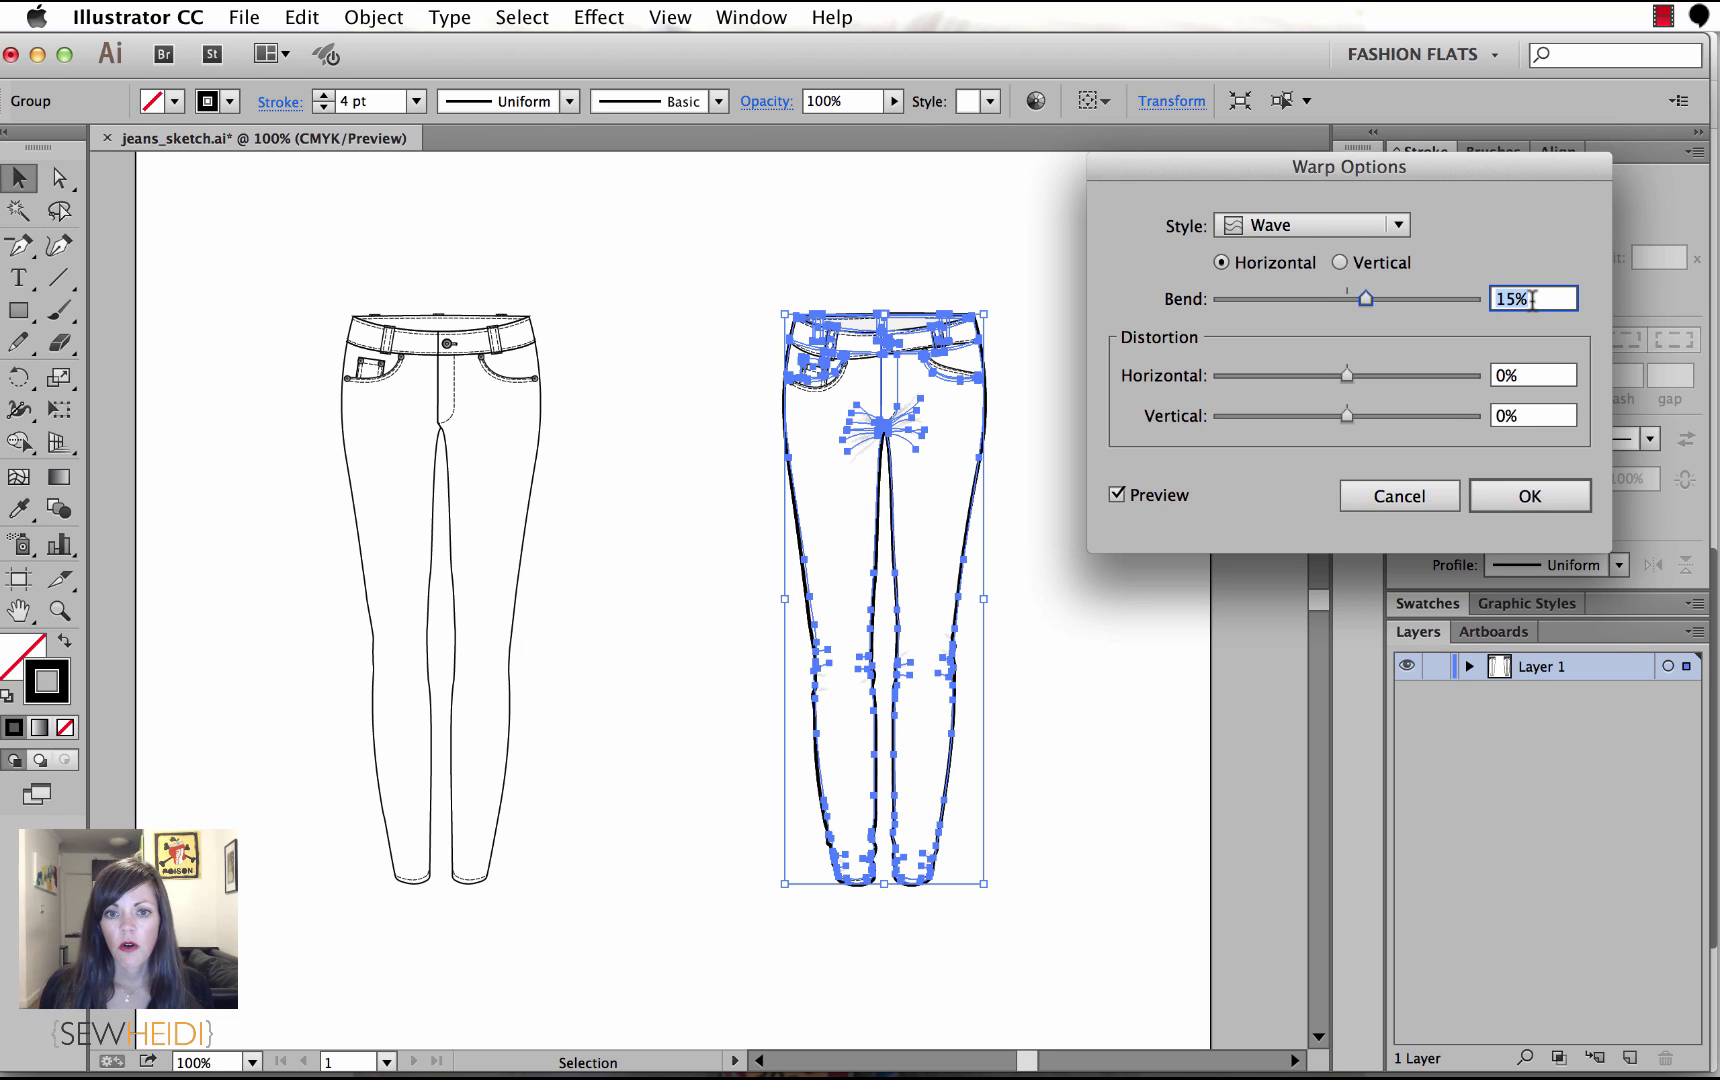
key("Up")
key("Up")
key("Up")
key("Up")
key("Up")
key("Up")
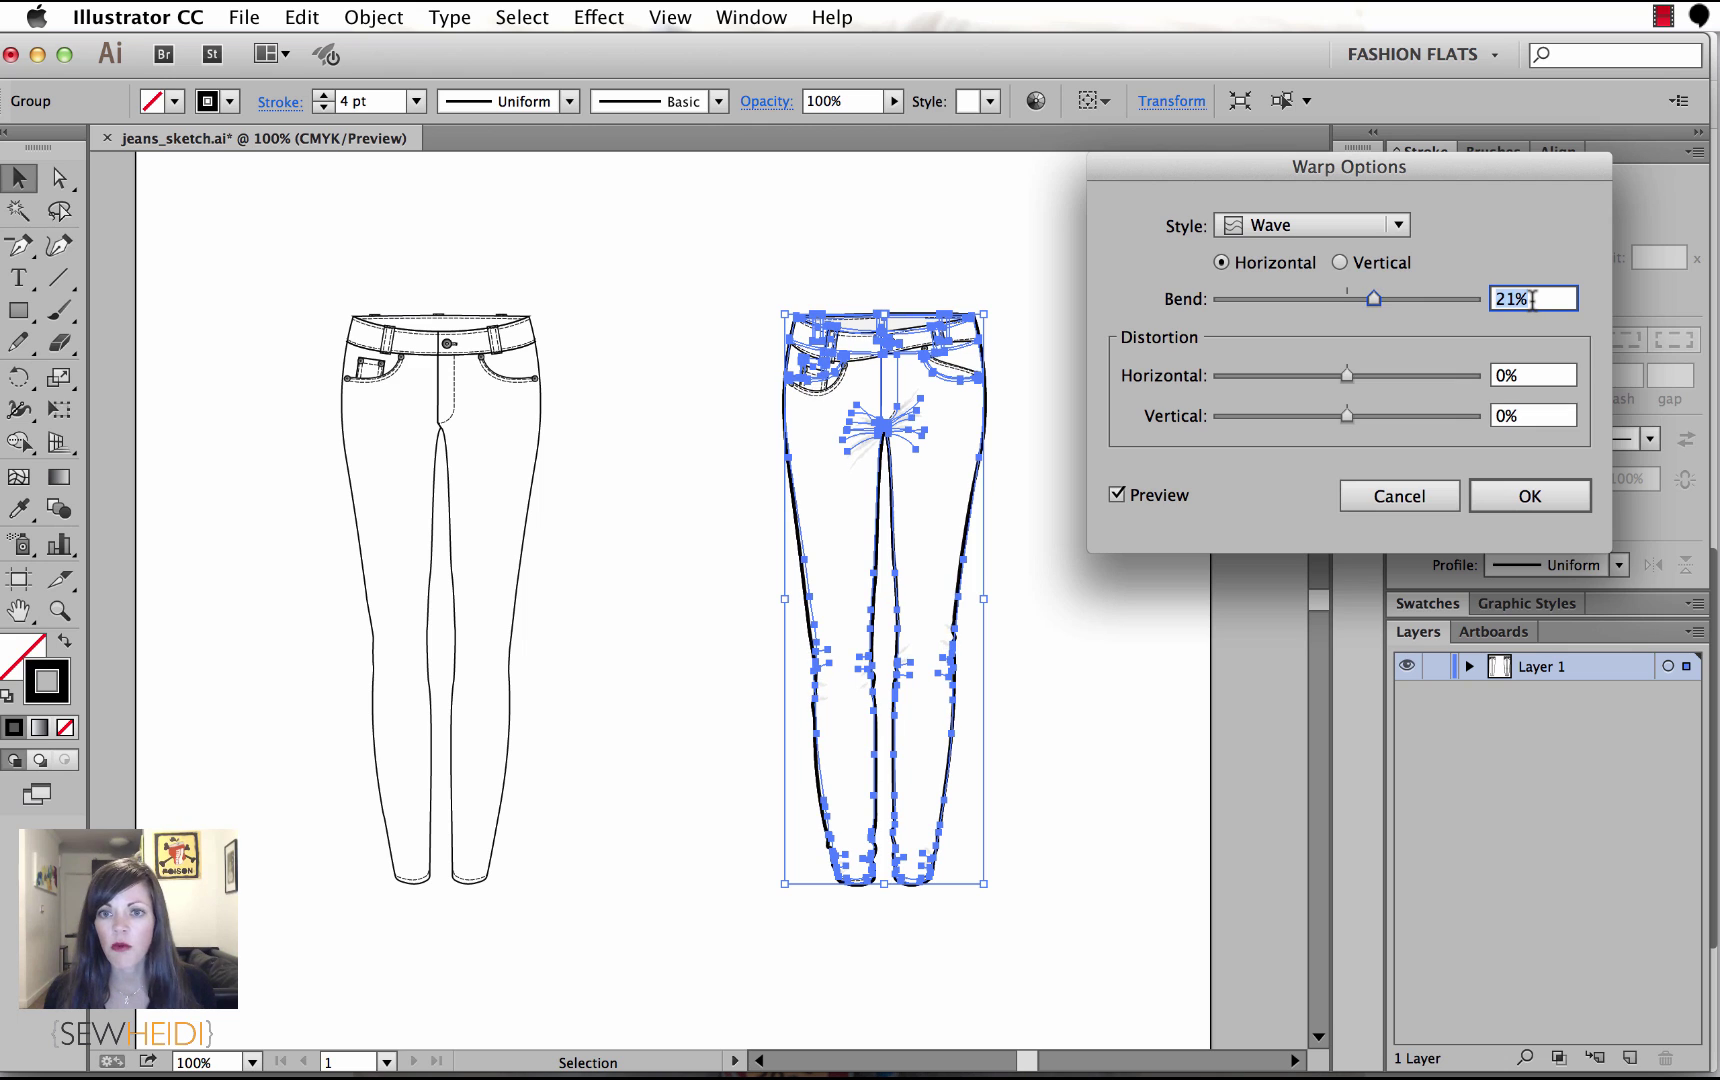
key("Up")
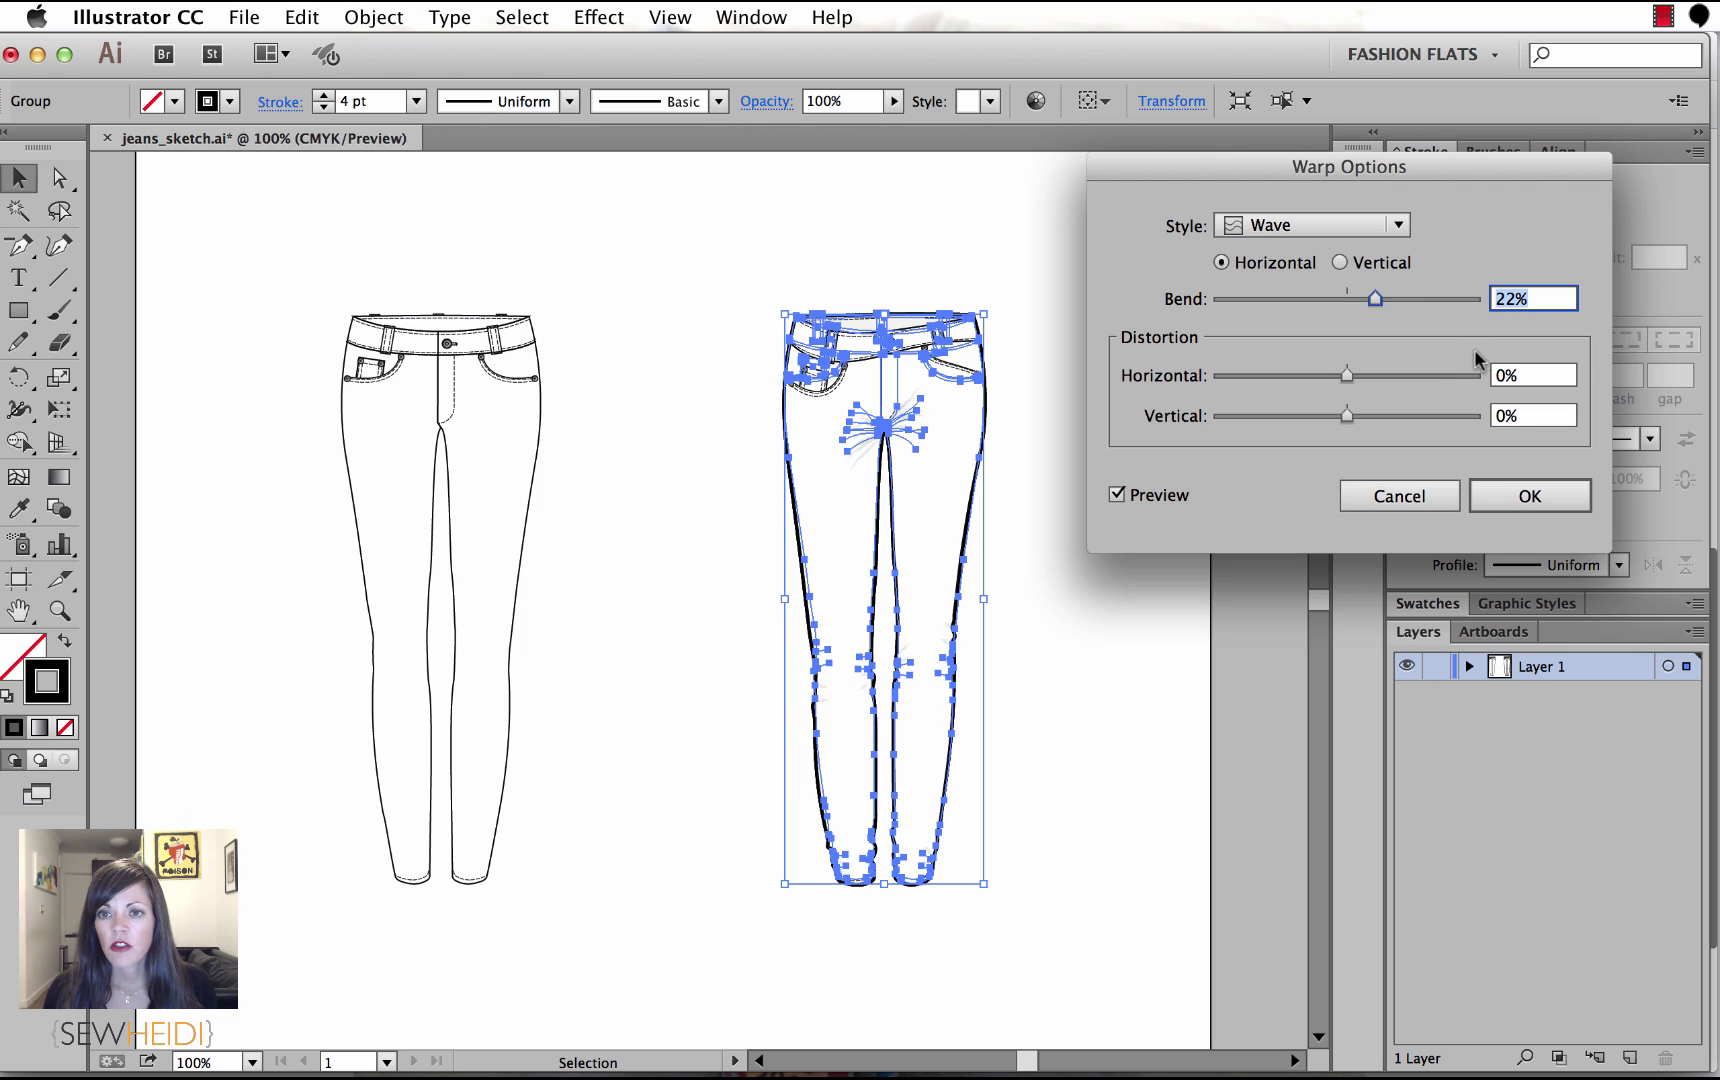
left_click(1524, 500)
left_click(1151, 542)
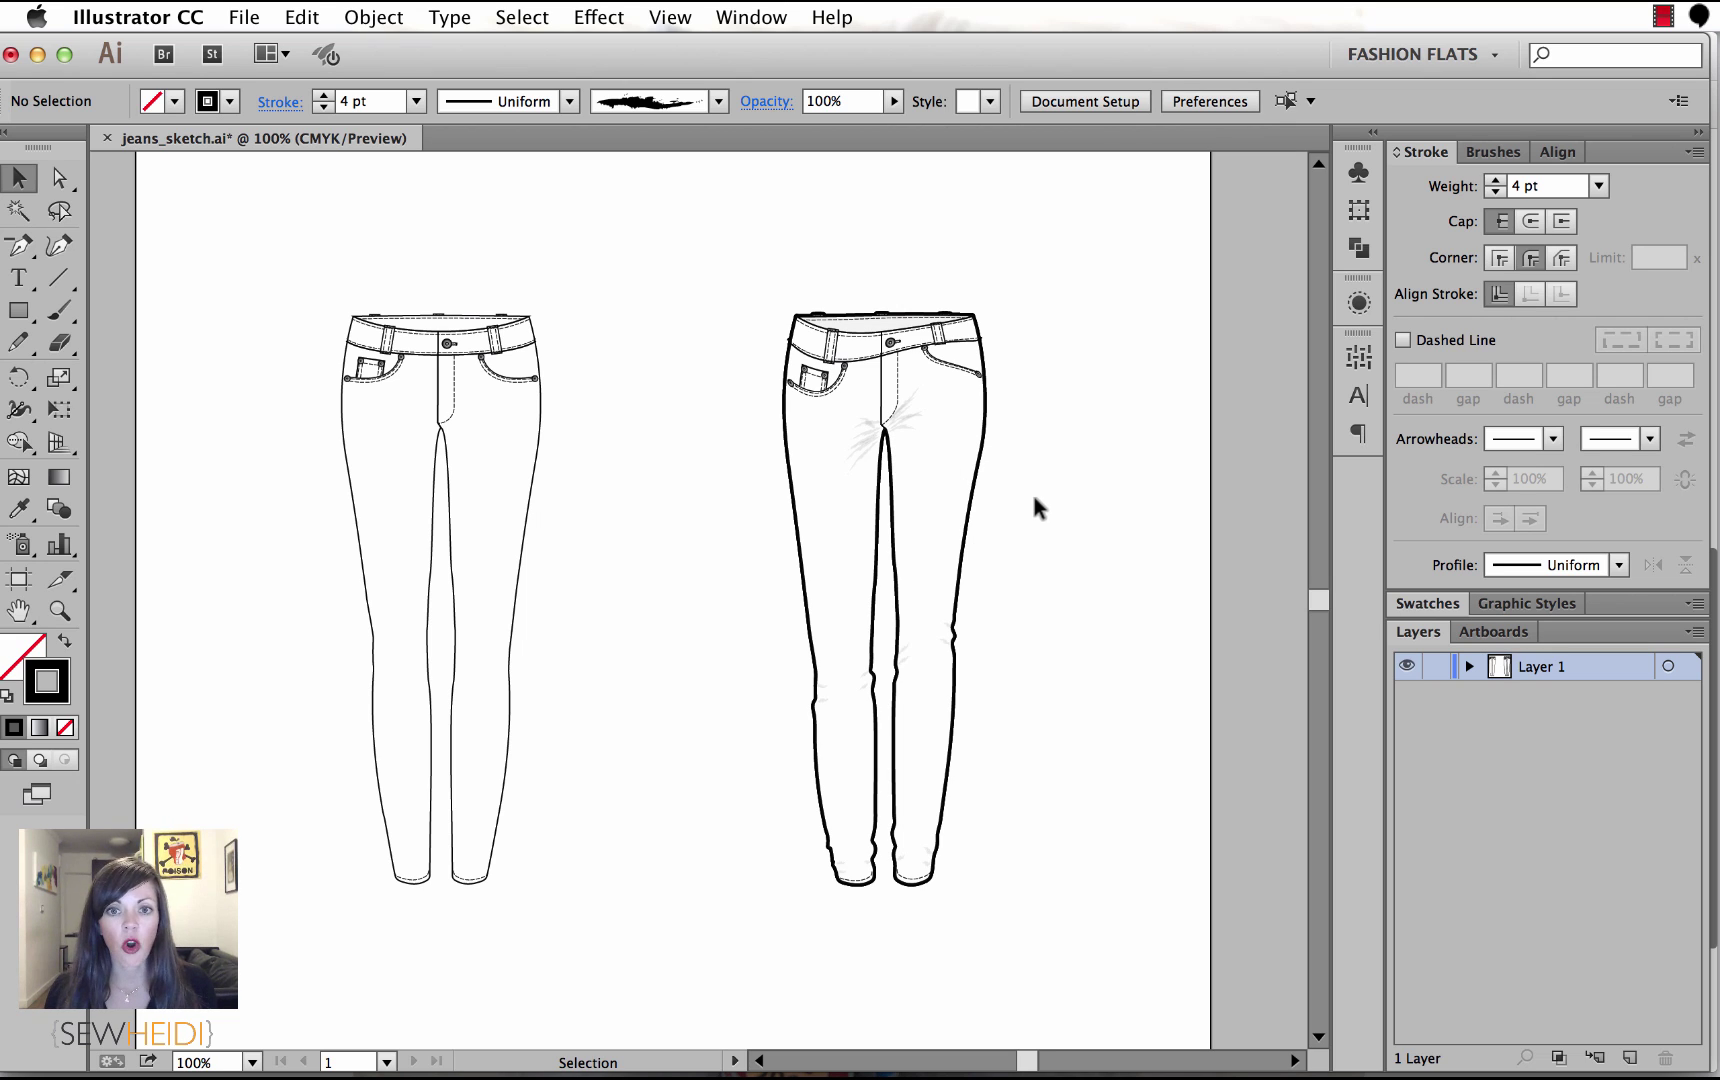
Raise the right jeans' outline Weight to 5 pt through the Appearance panel.
left_click(896, 360)
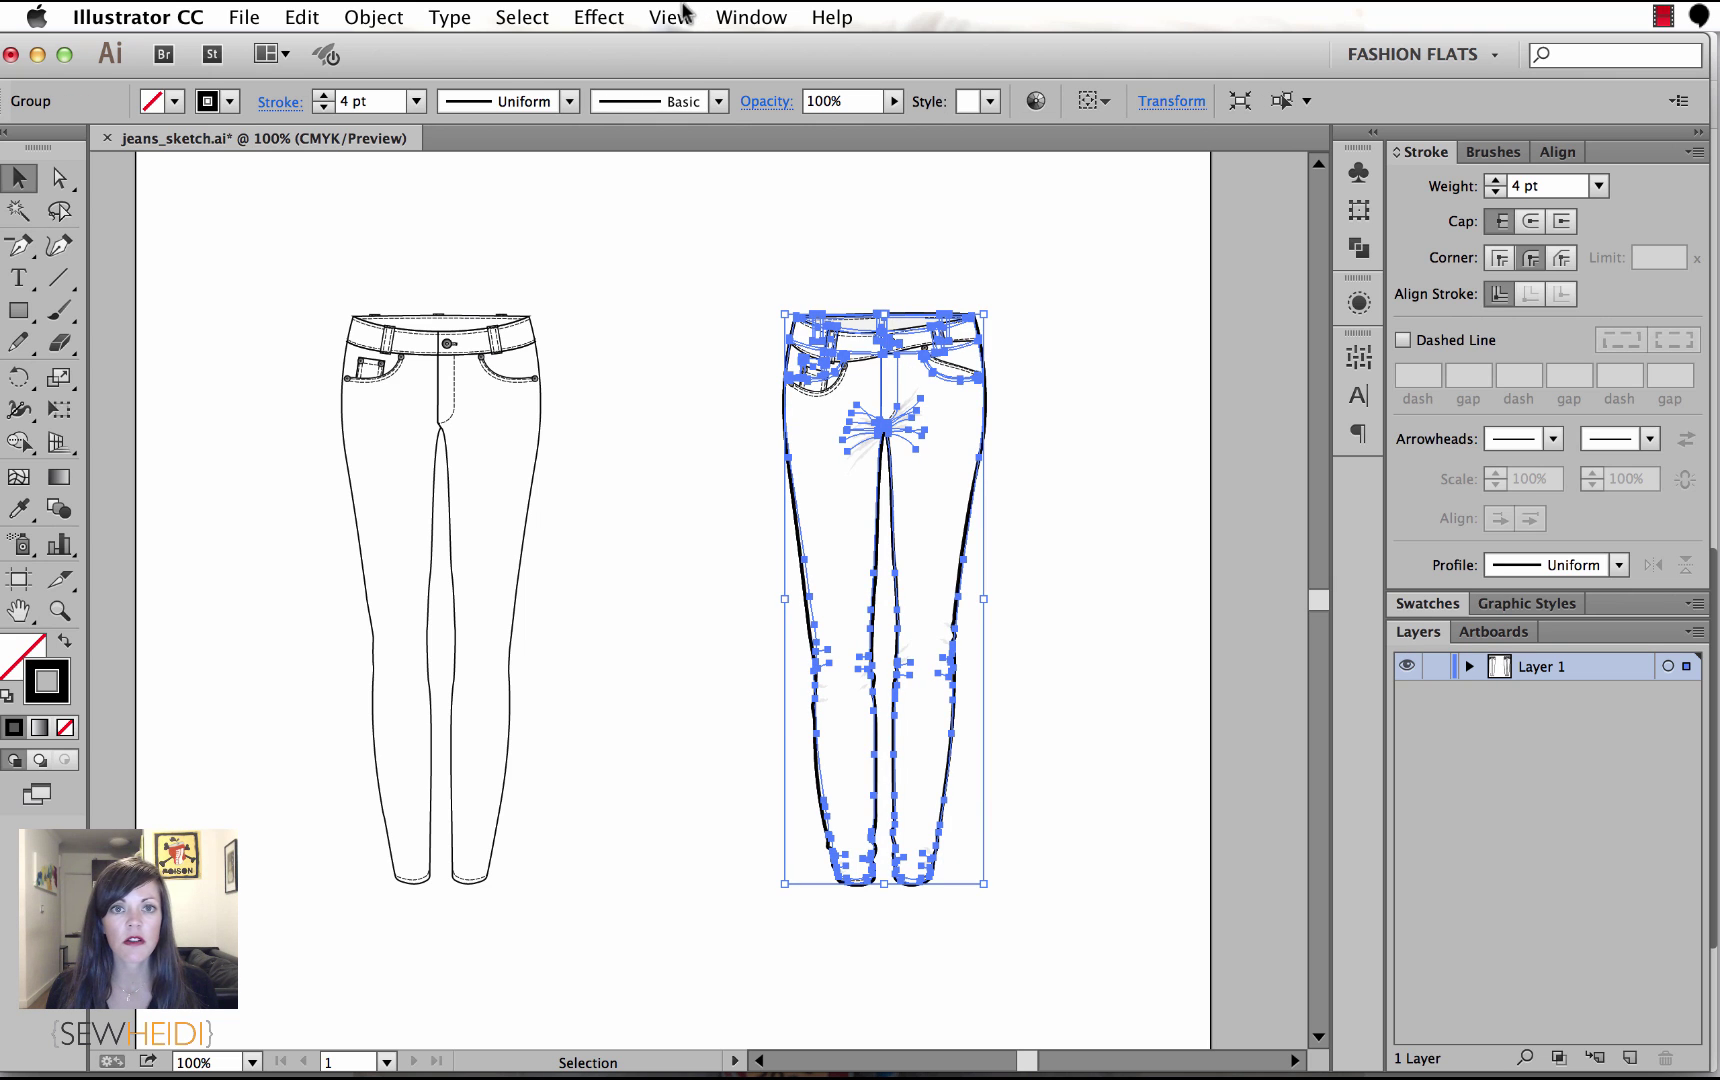
left_click(736, 22)
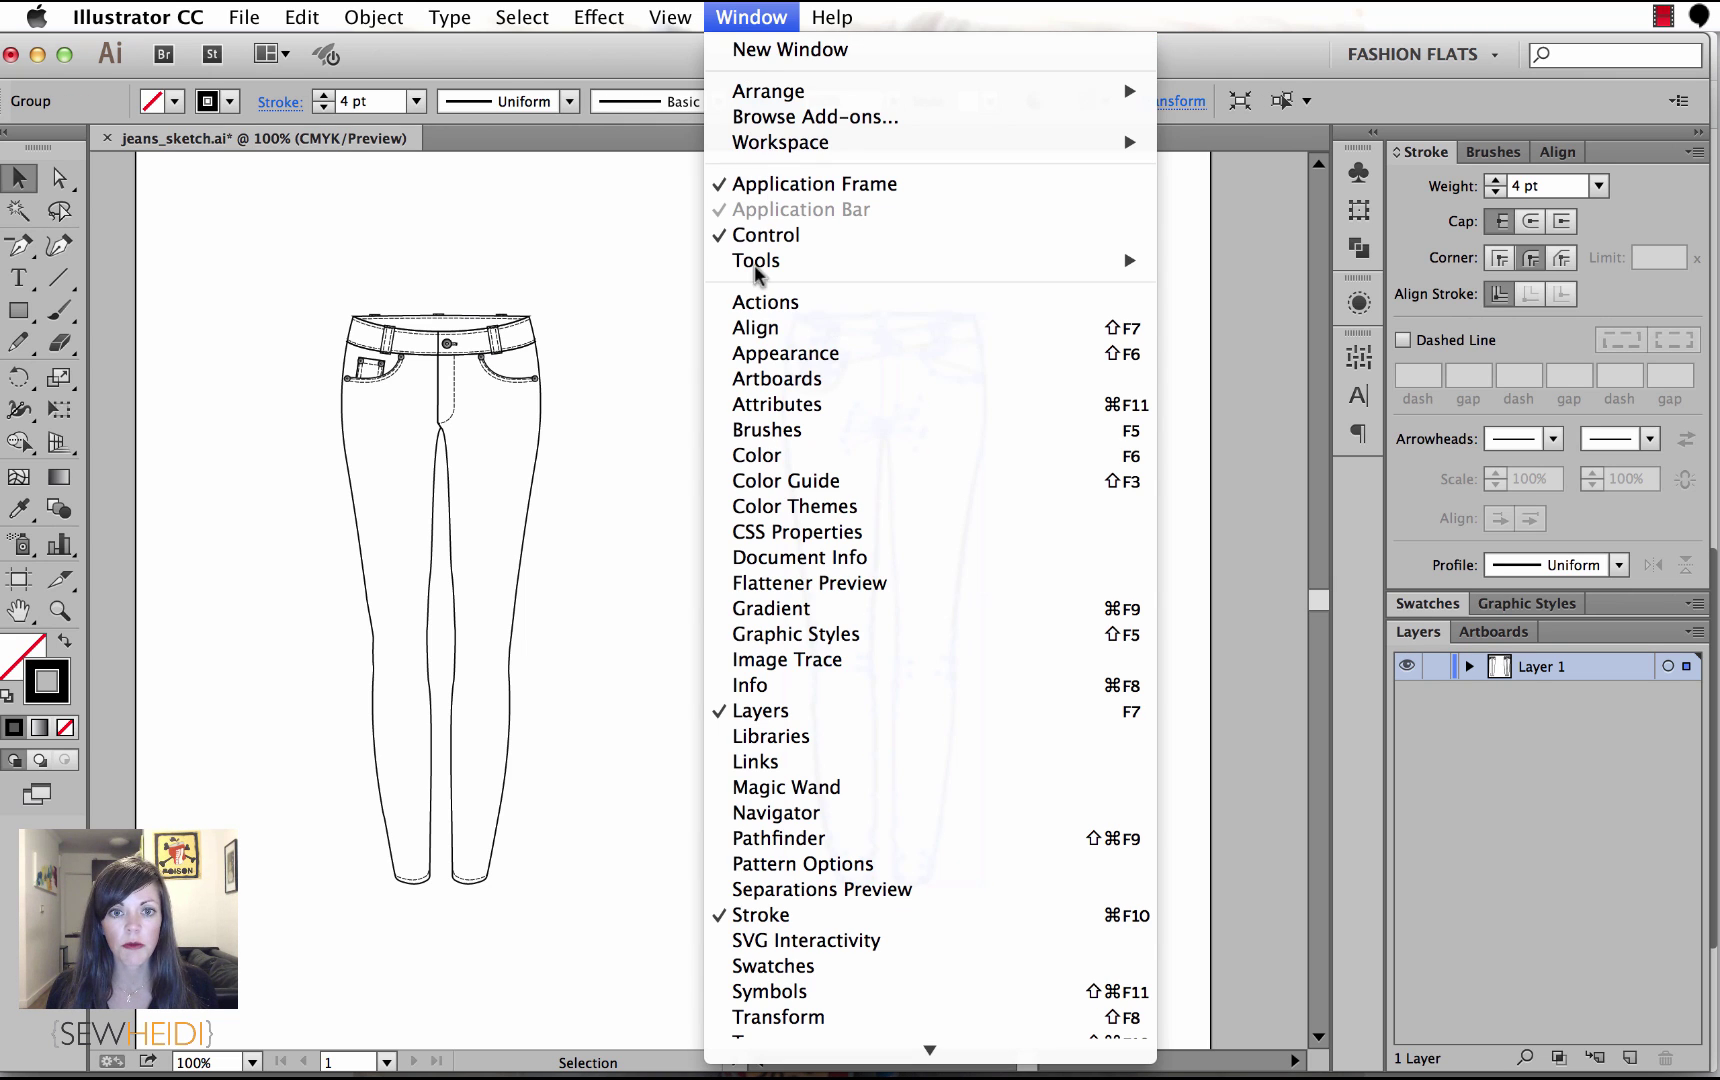
left_click(760, 358)
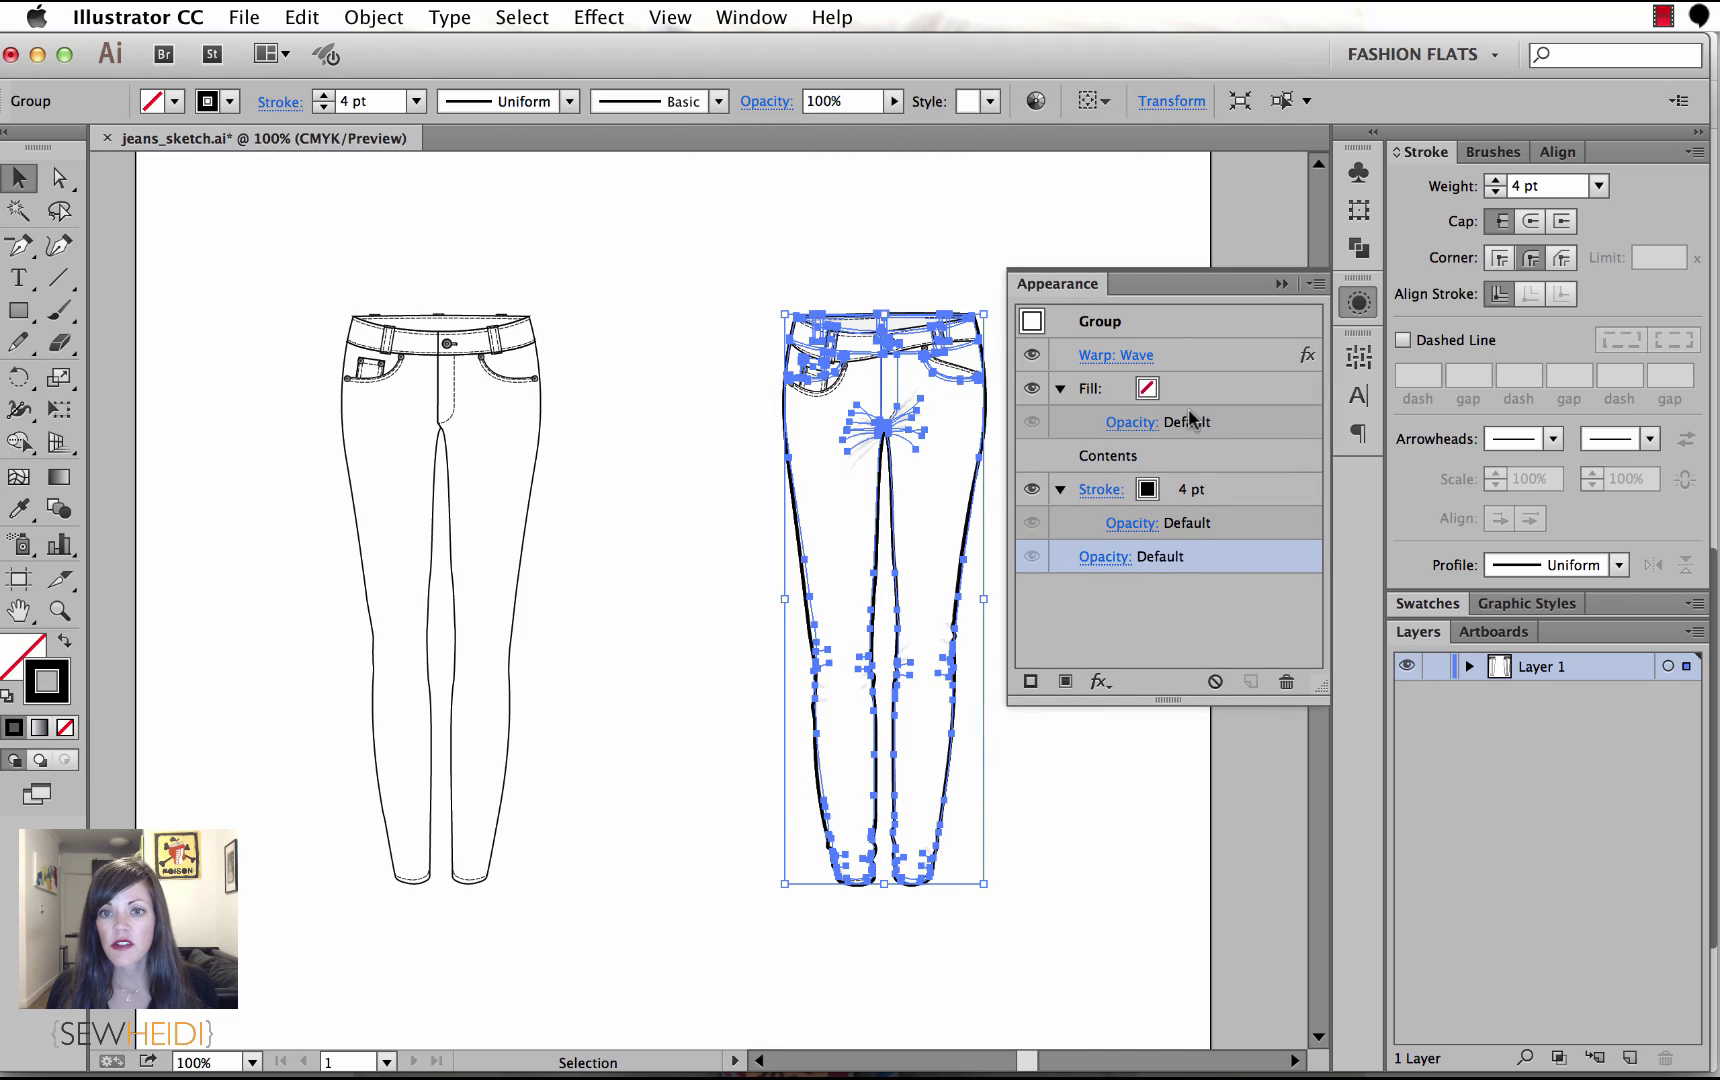
left_click(1098, 492)
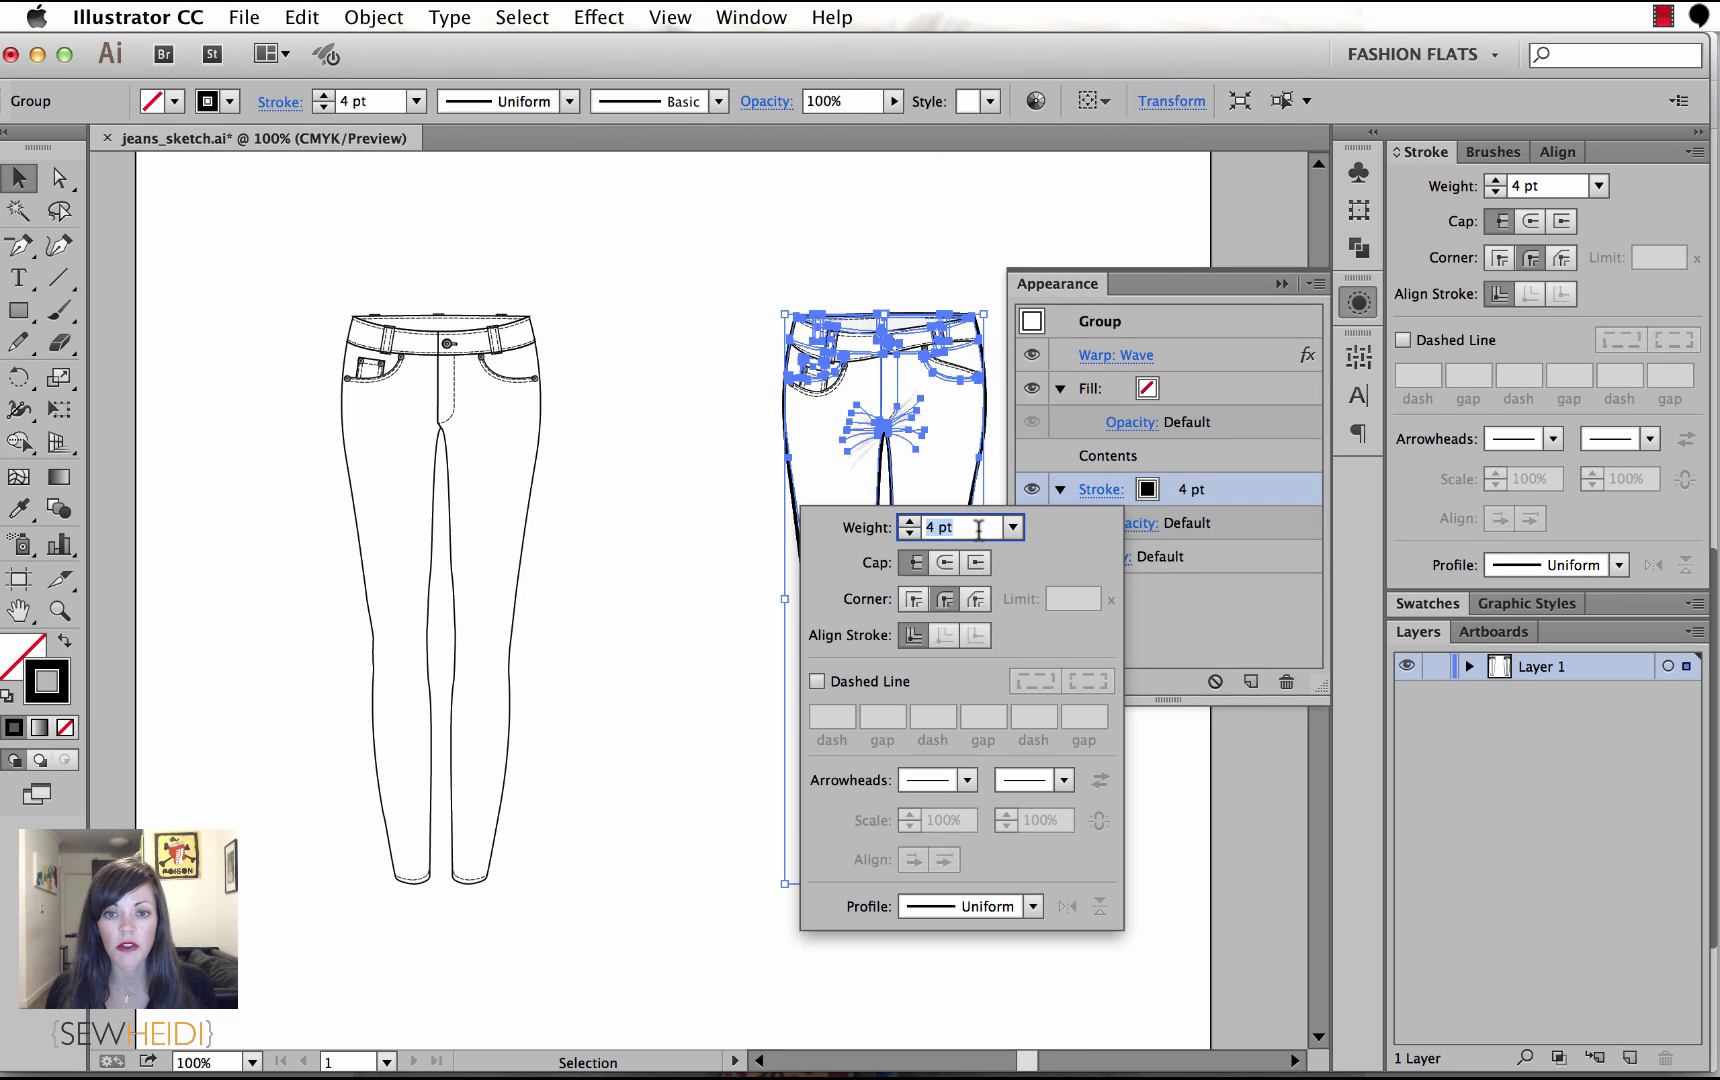
key("Up")
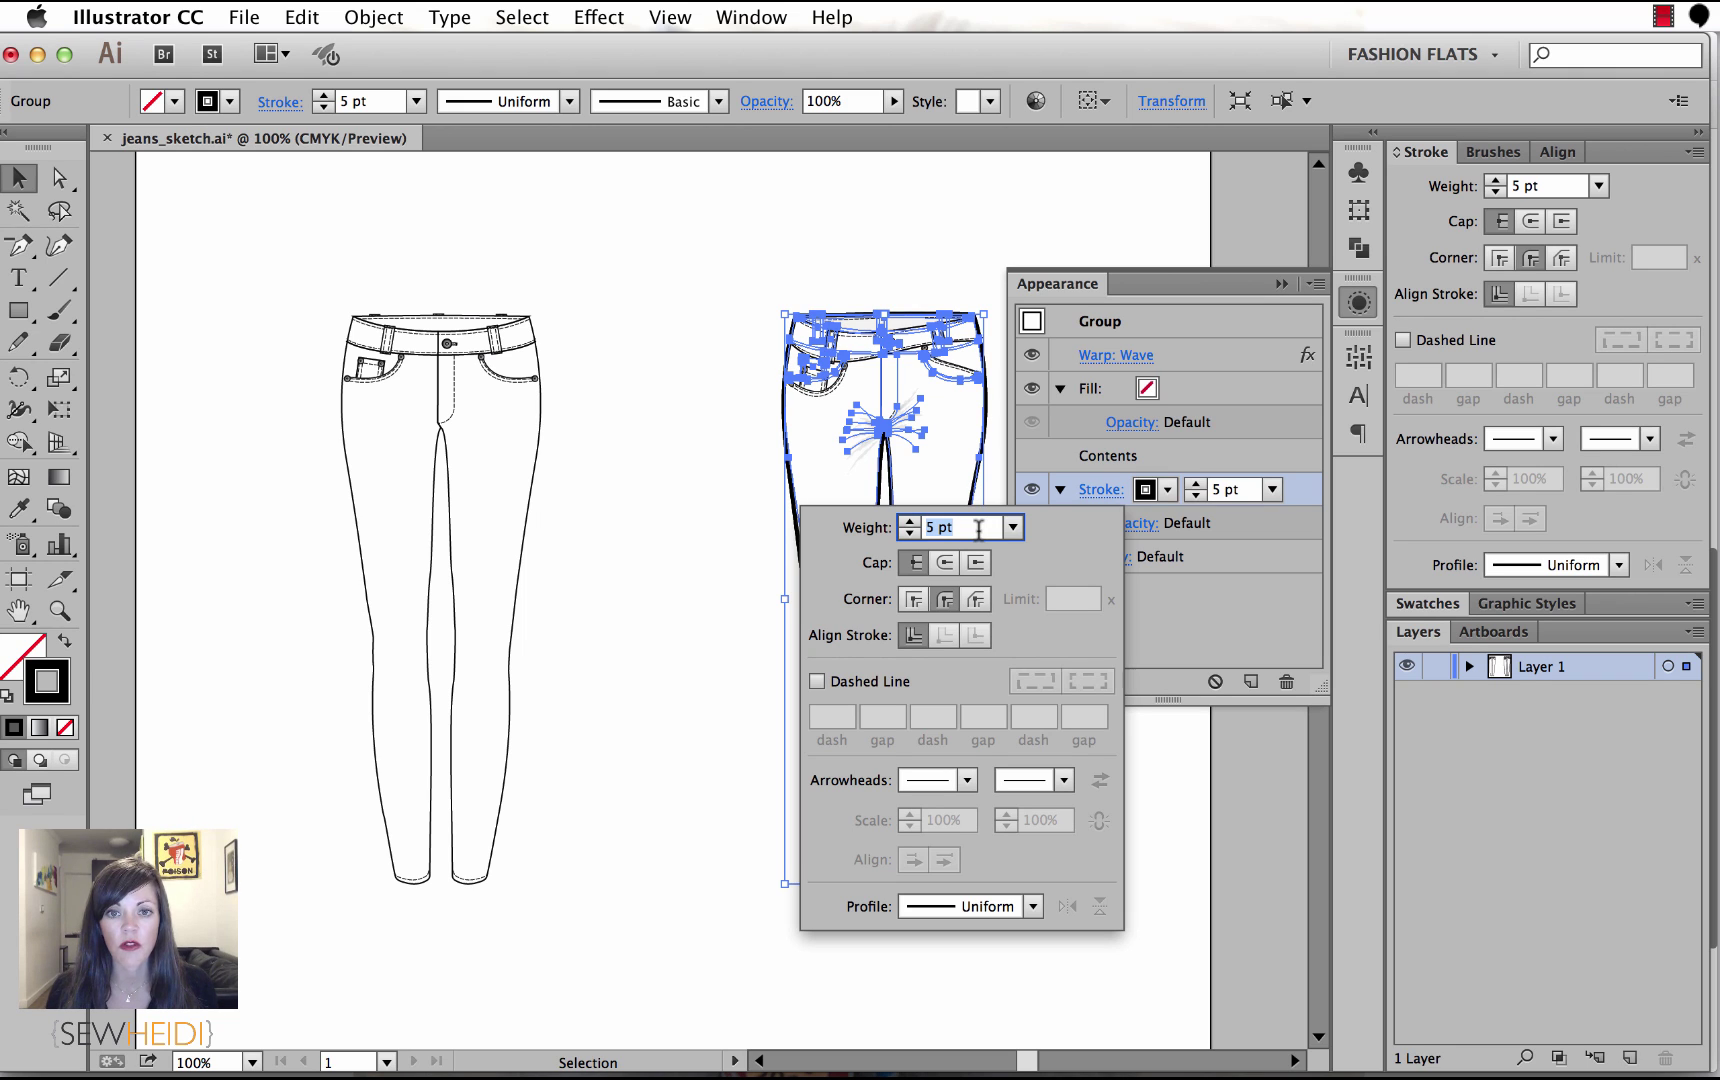
left_click(1219, 607)
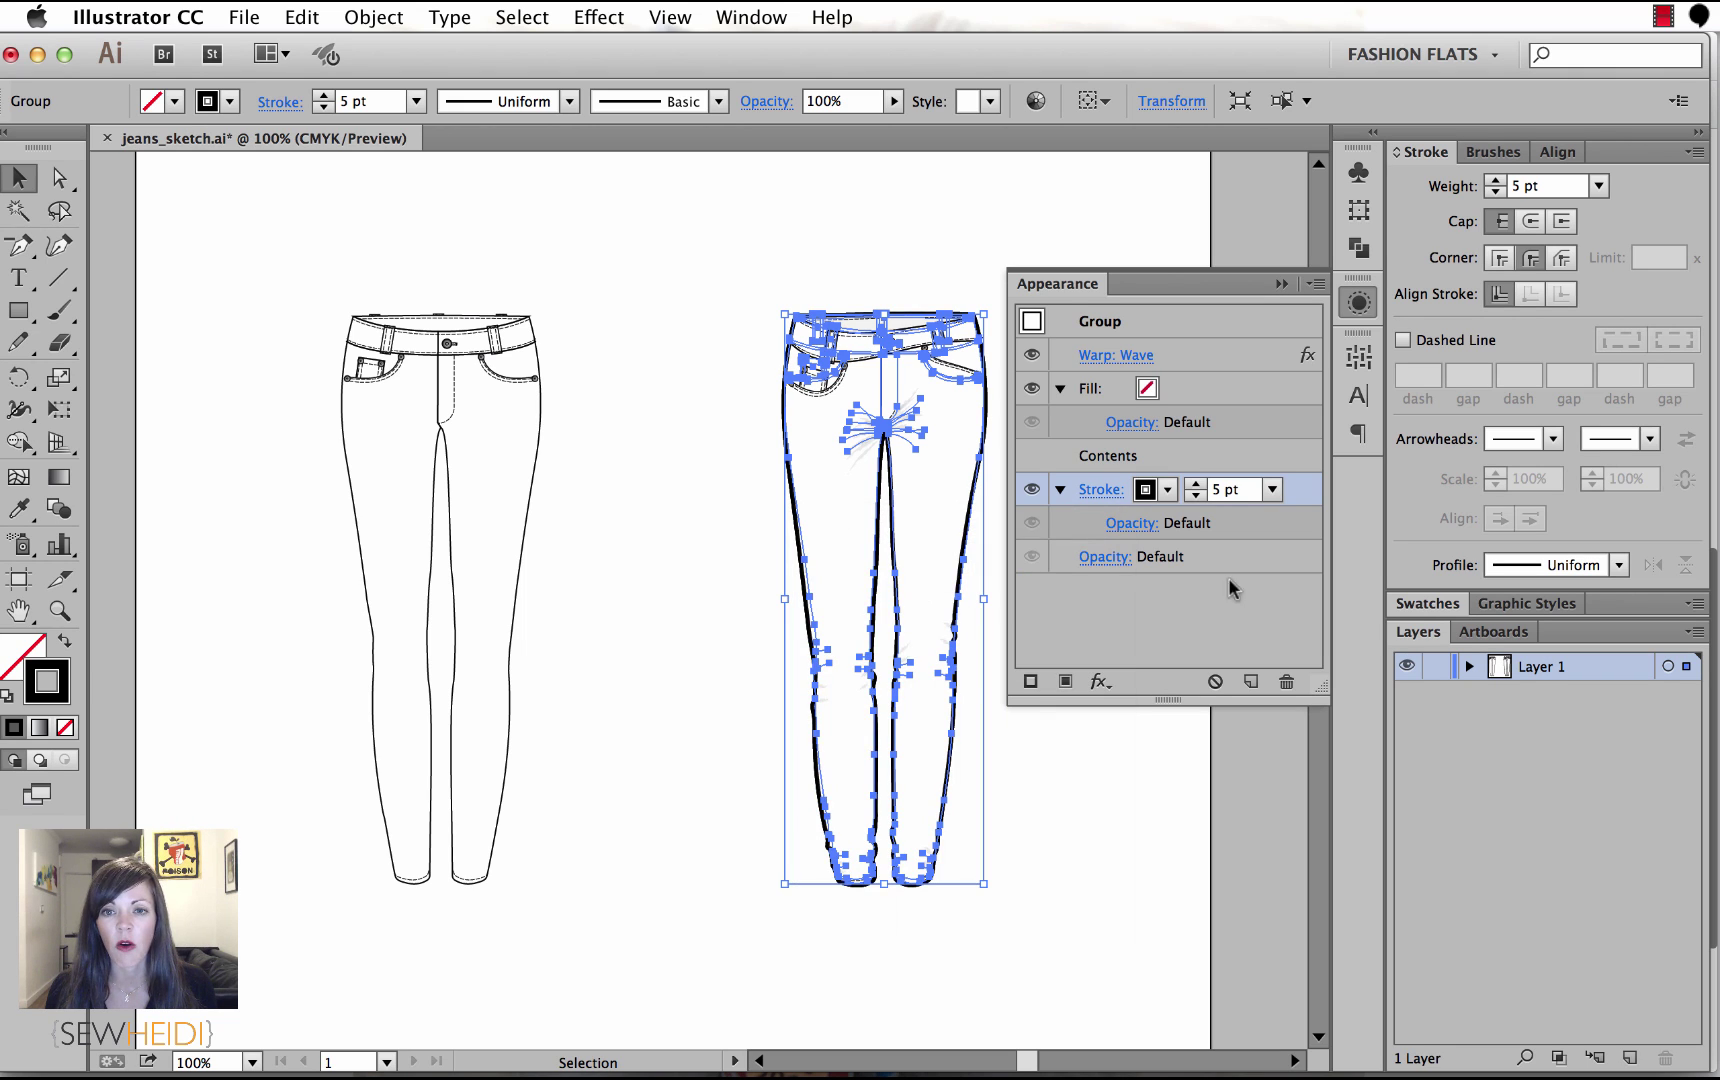
Change the Wave warp to a Vertical Arc warp with 3% bend and apply it.
left_click(1116, 357)
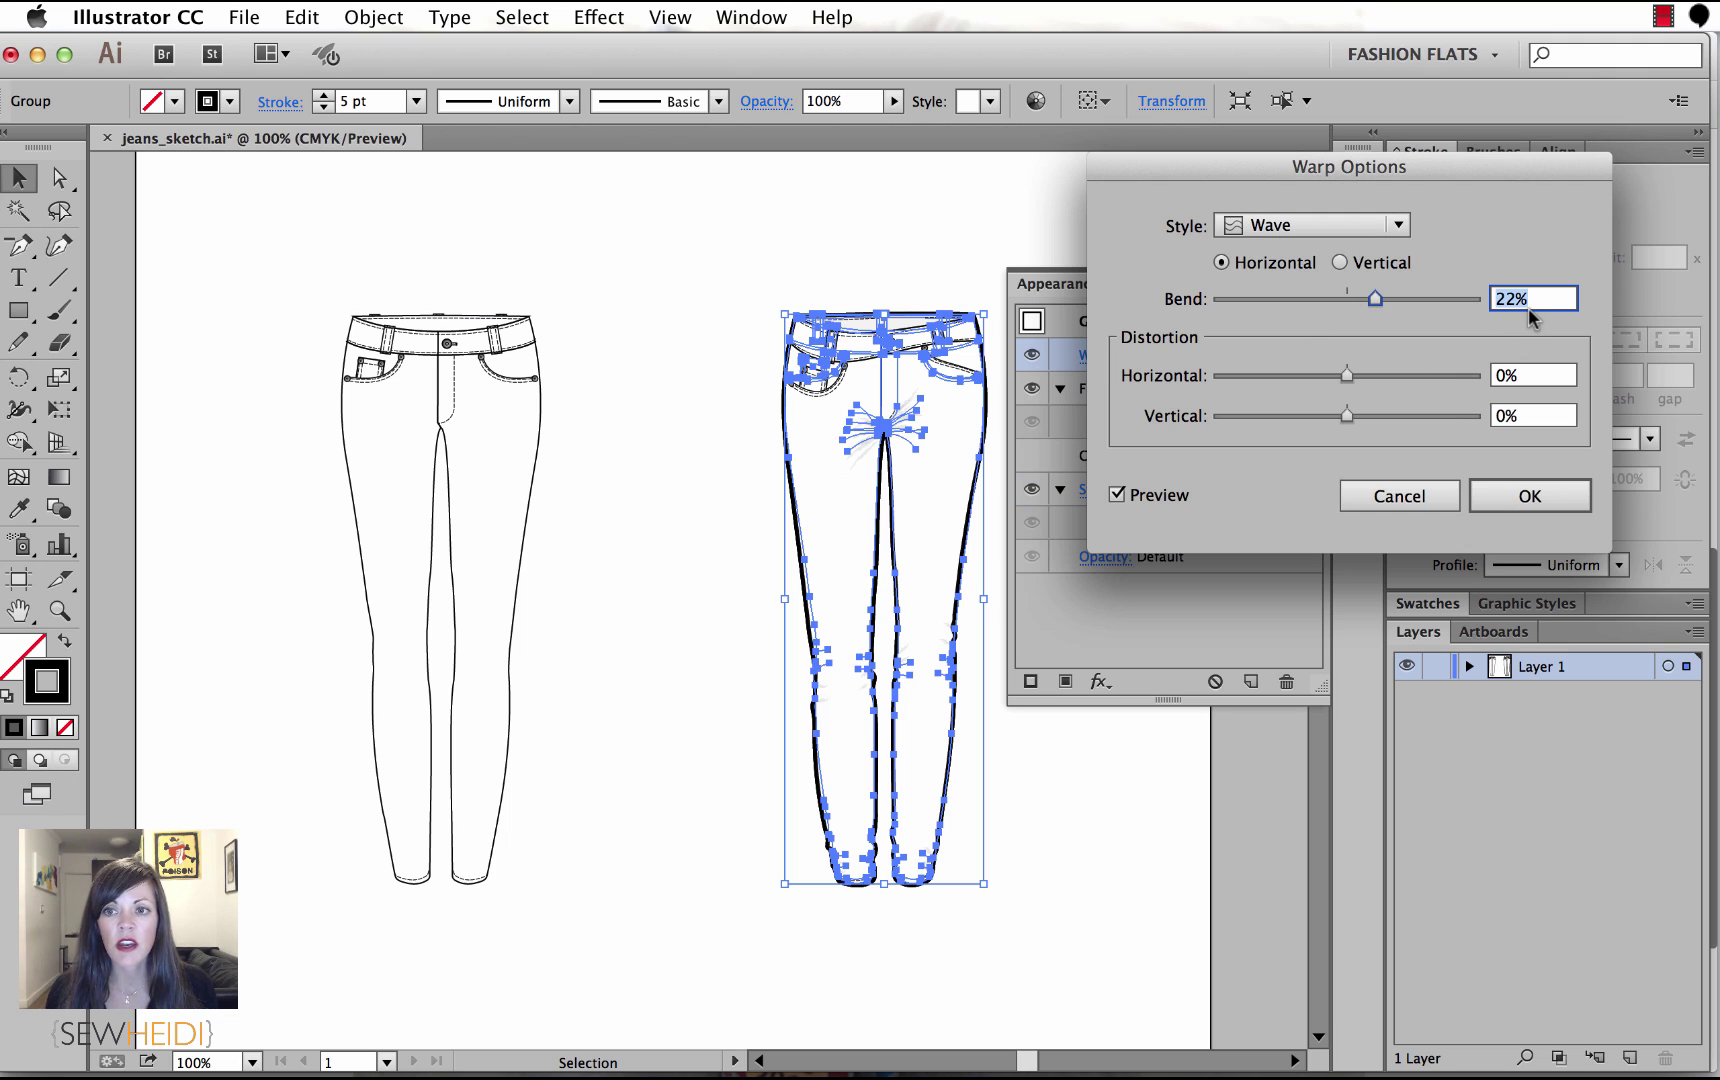
key("Down")
key("Down")
key("Down")
key("Down")
key("Down")
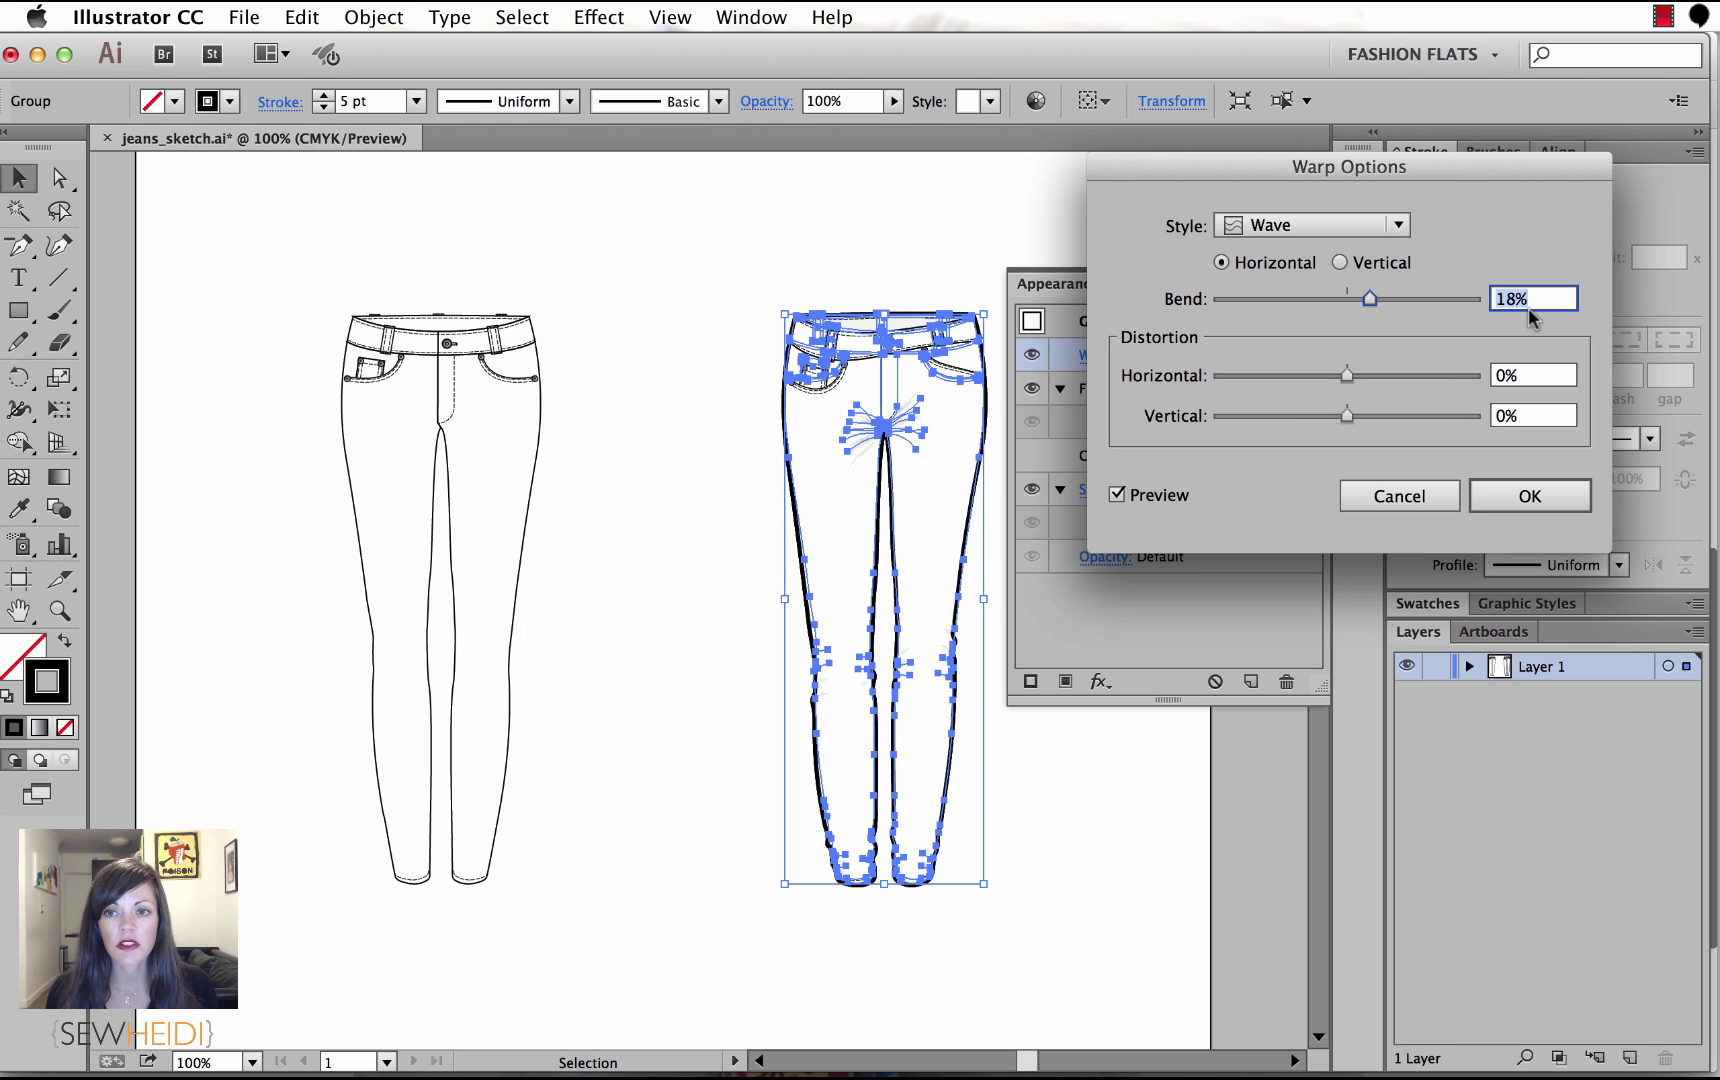
key("Down")
key("Down")
key("Down")
key("Down")
key("Down")
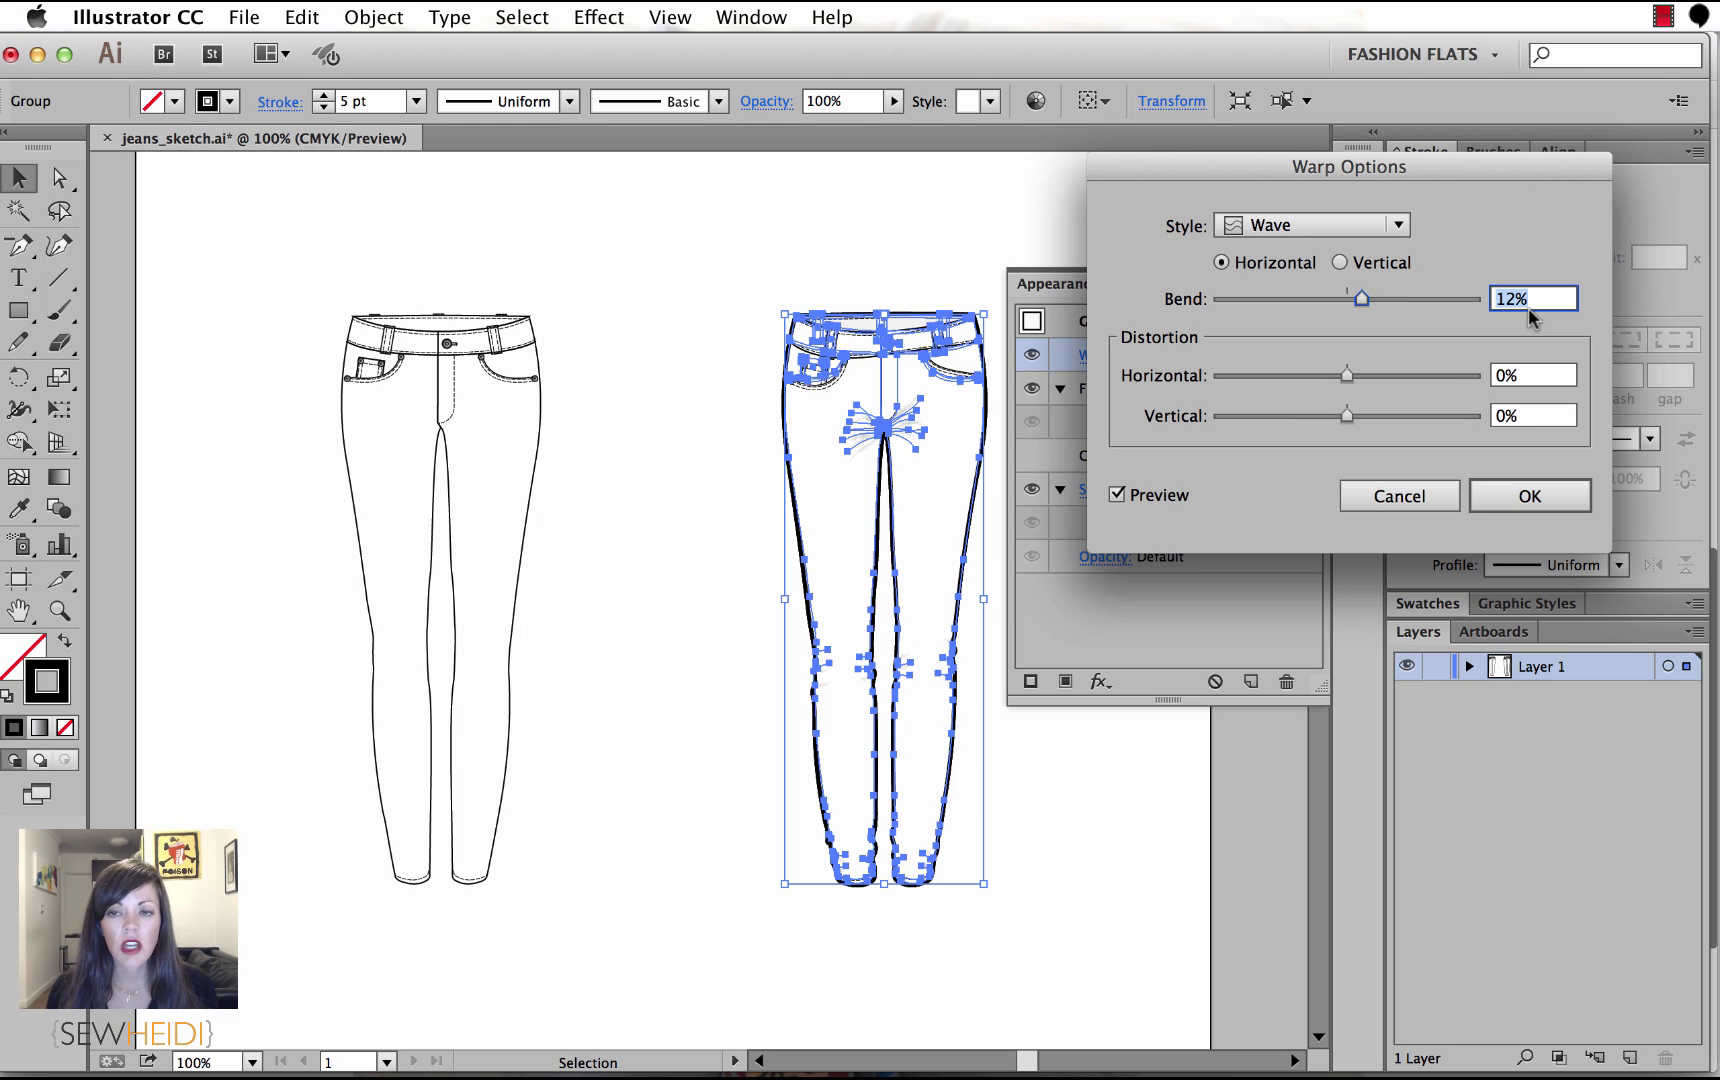
key("Down")
key("Down")
key("Down")
left_click(1340, 226)
key("Escape")
key("Home")
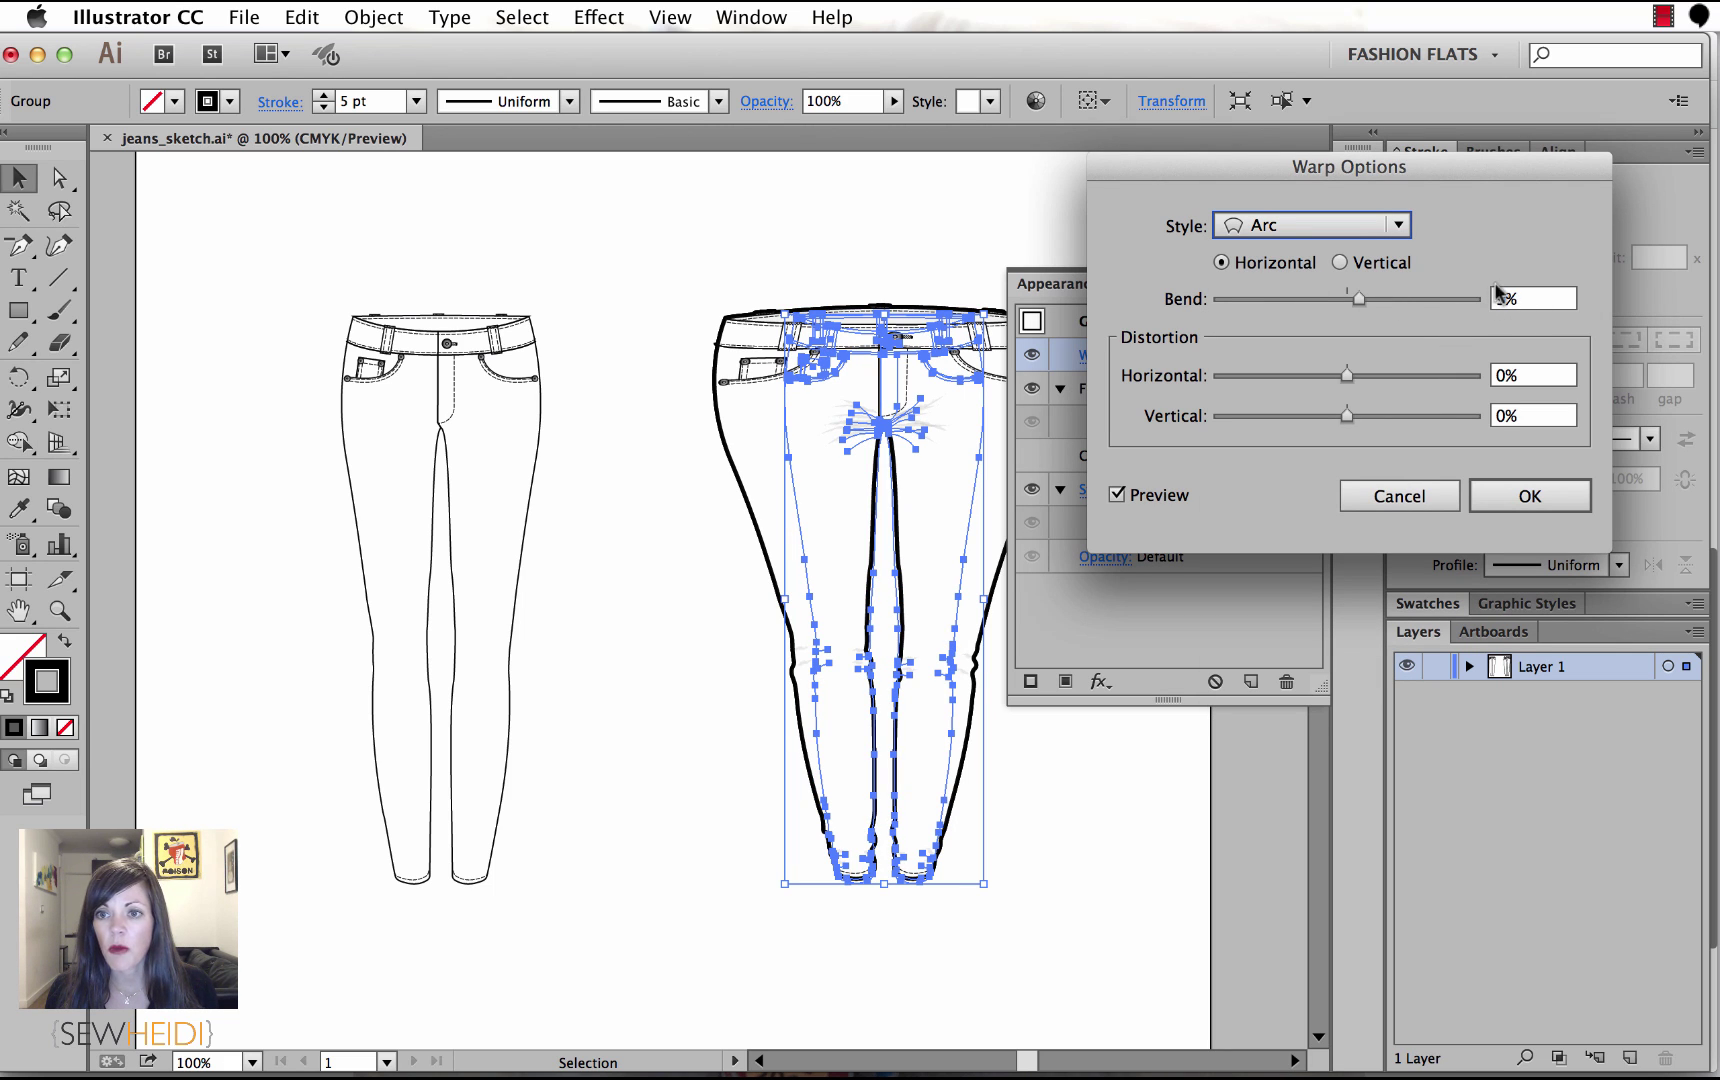
left_click(1375, 265)
left_click(1538, 298)
key("Down")
key("Down")
key("Down")
key("Down")
key("Down")
key("Down")
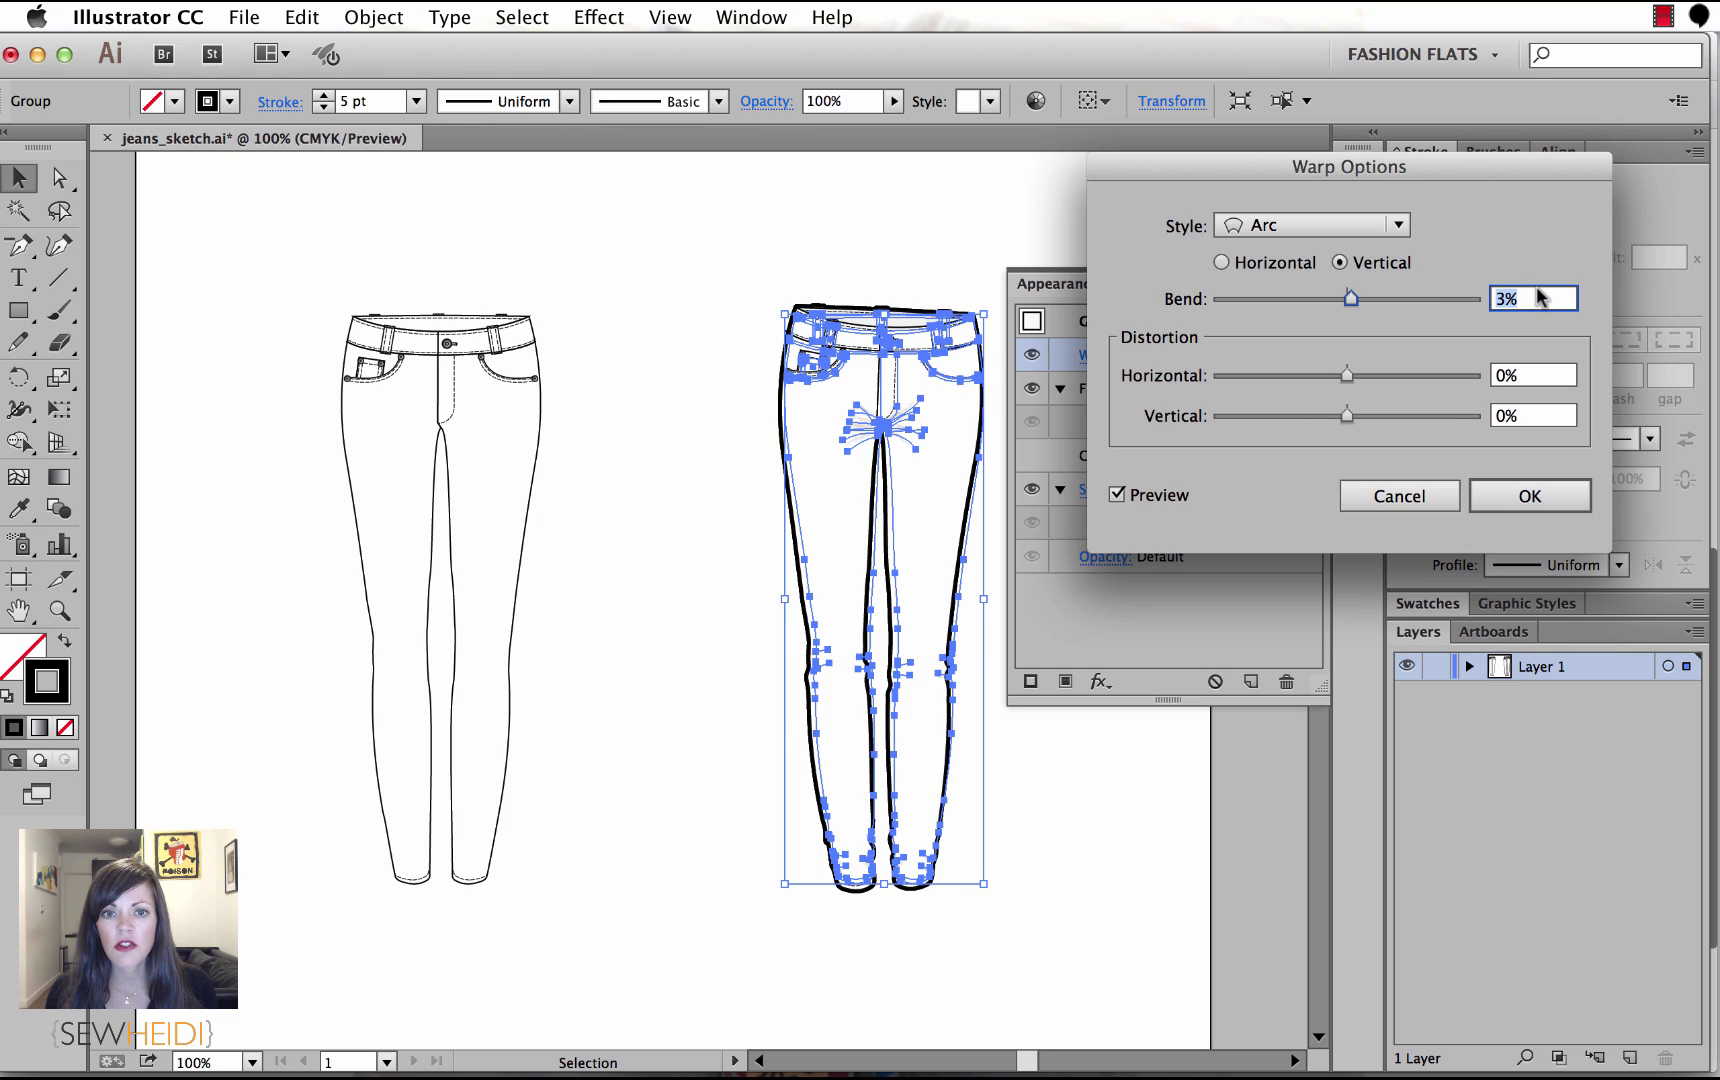
left_click(1537, 493)
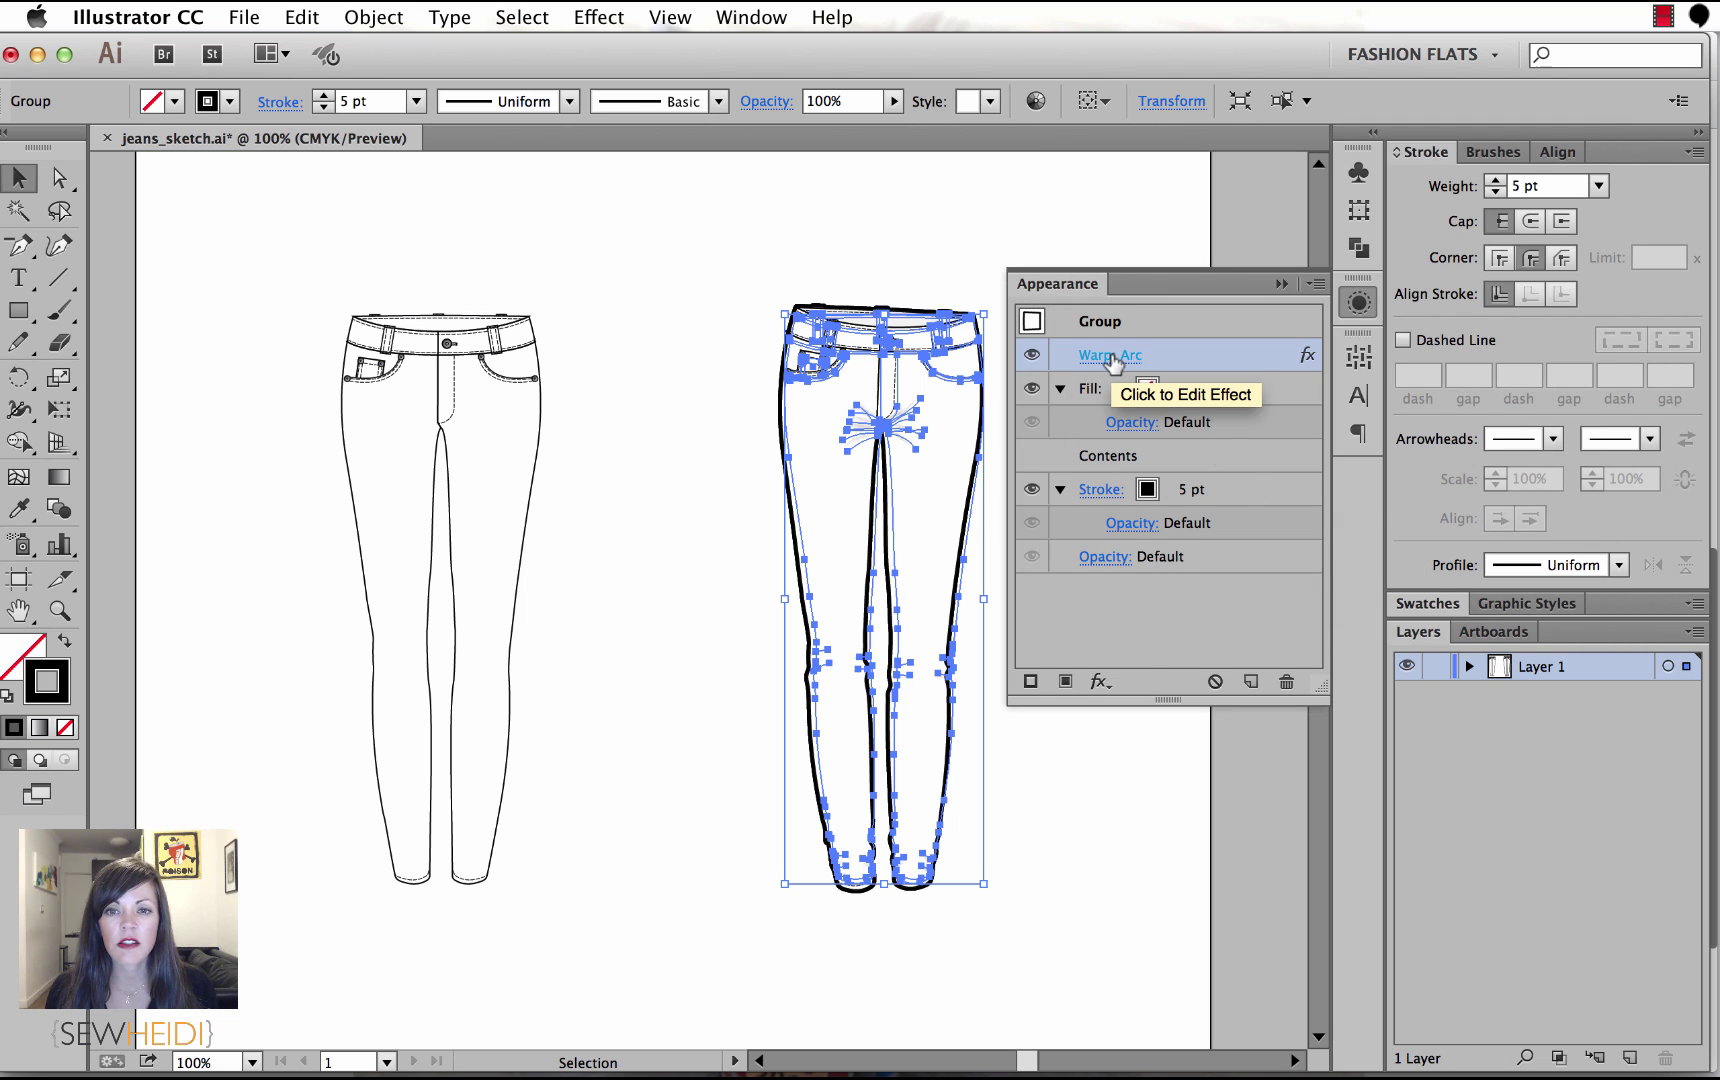
Toggle the Warp: Arc effect off and back on to compare, then collapse the Appearance panel.
left_click(1031, 356)
left_click(1031, 356)
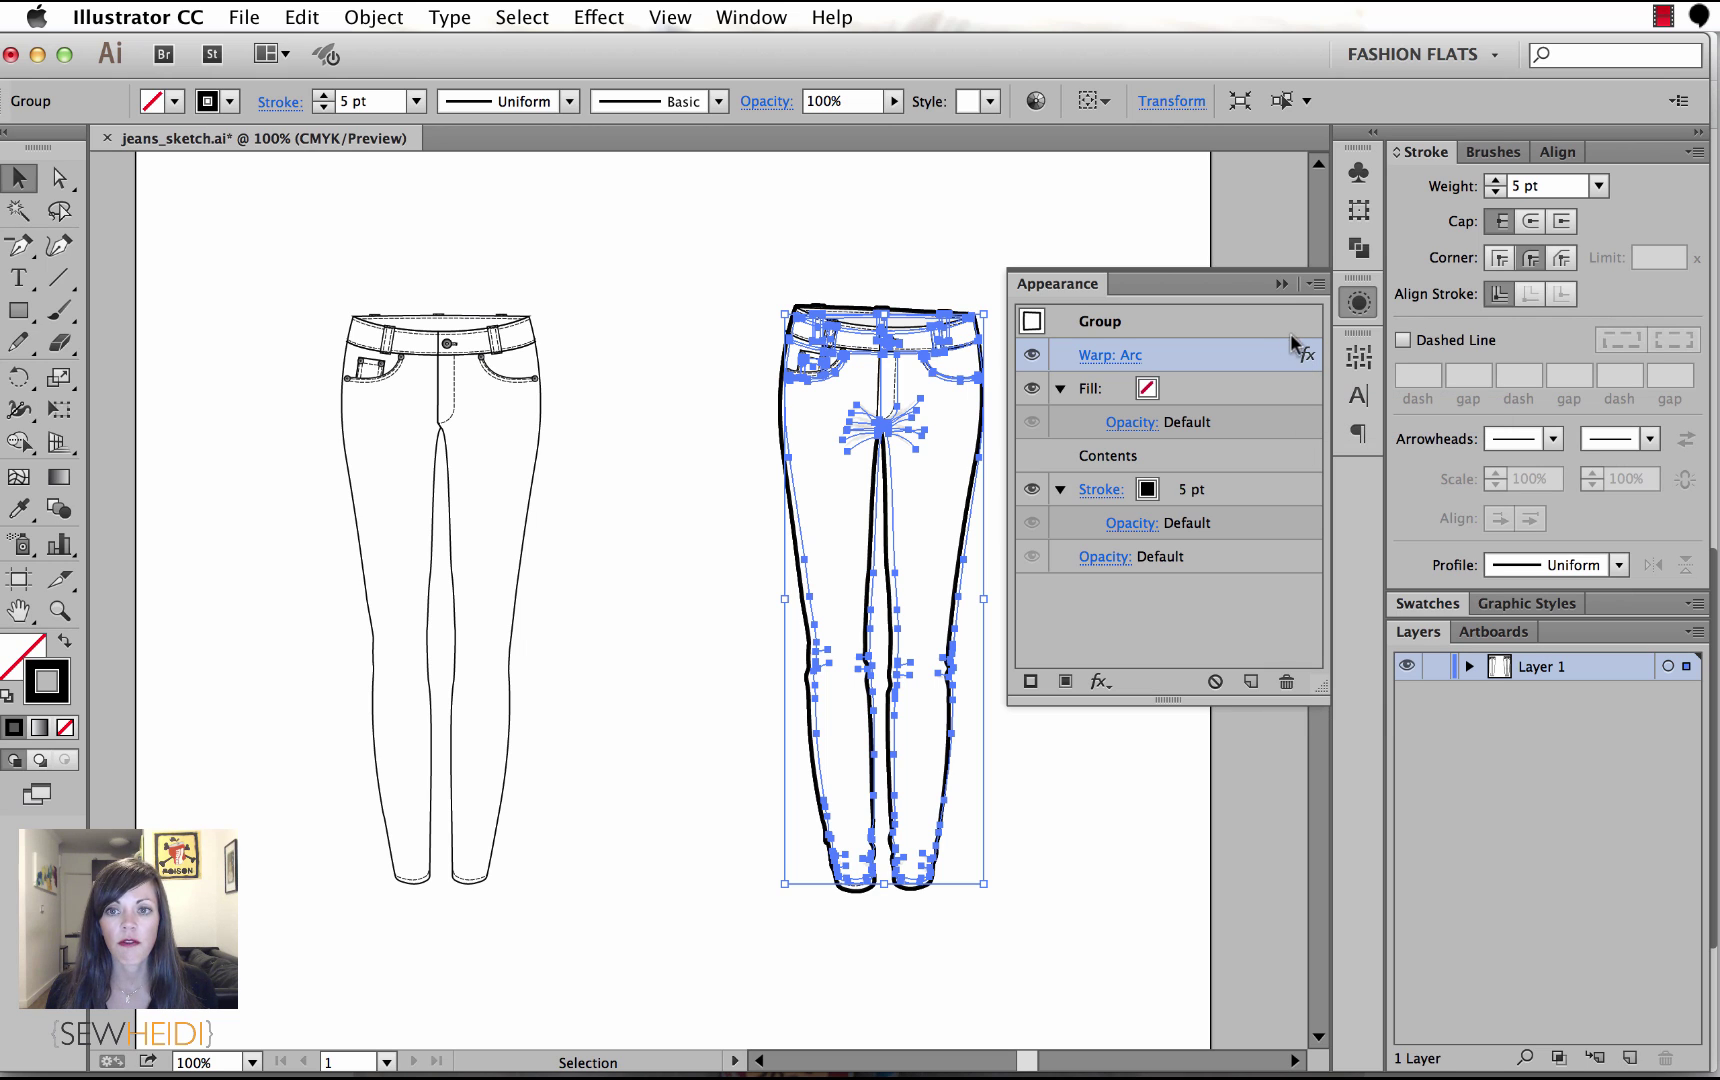
left_click(1281, 284)
Drag the original jeans flat right so it sits beside the warped, bold-outlined pair.
left_click(1117, 400)
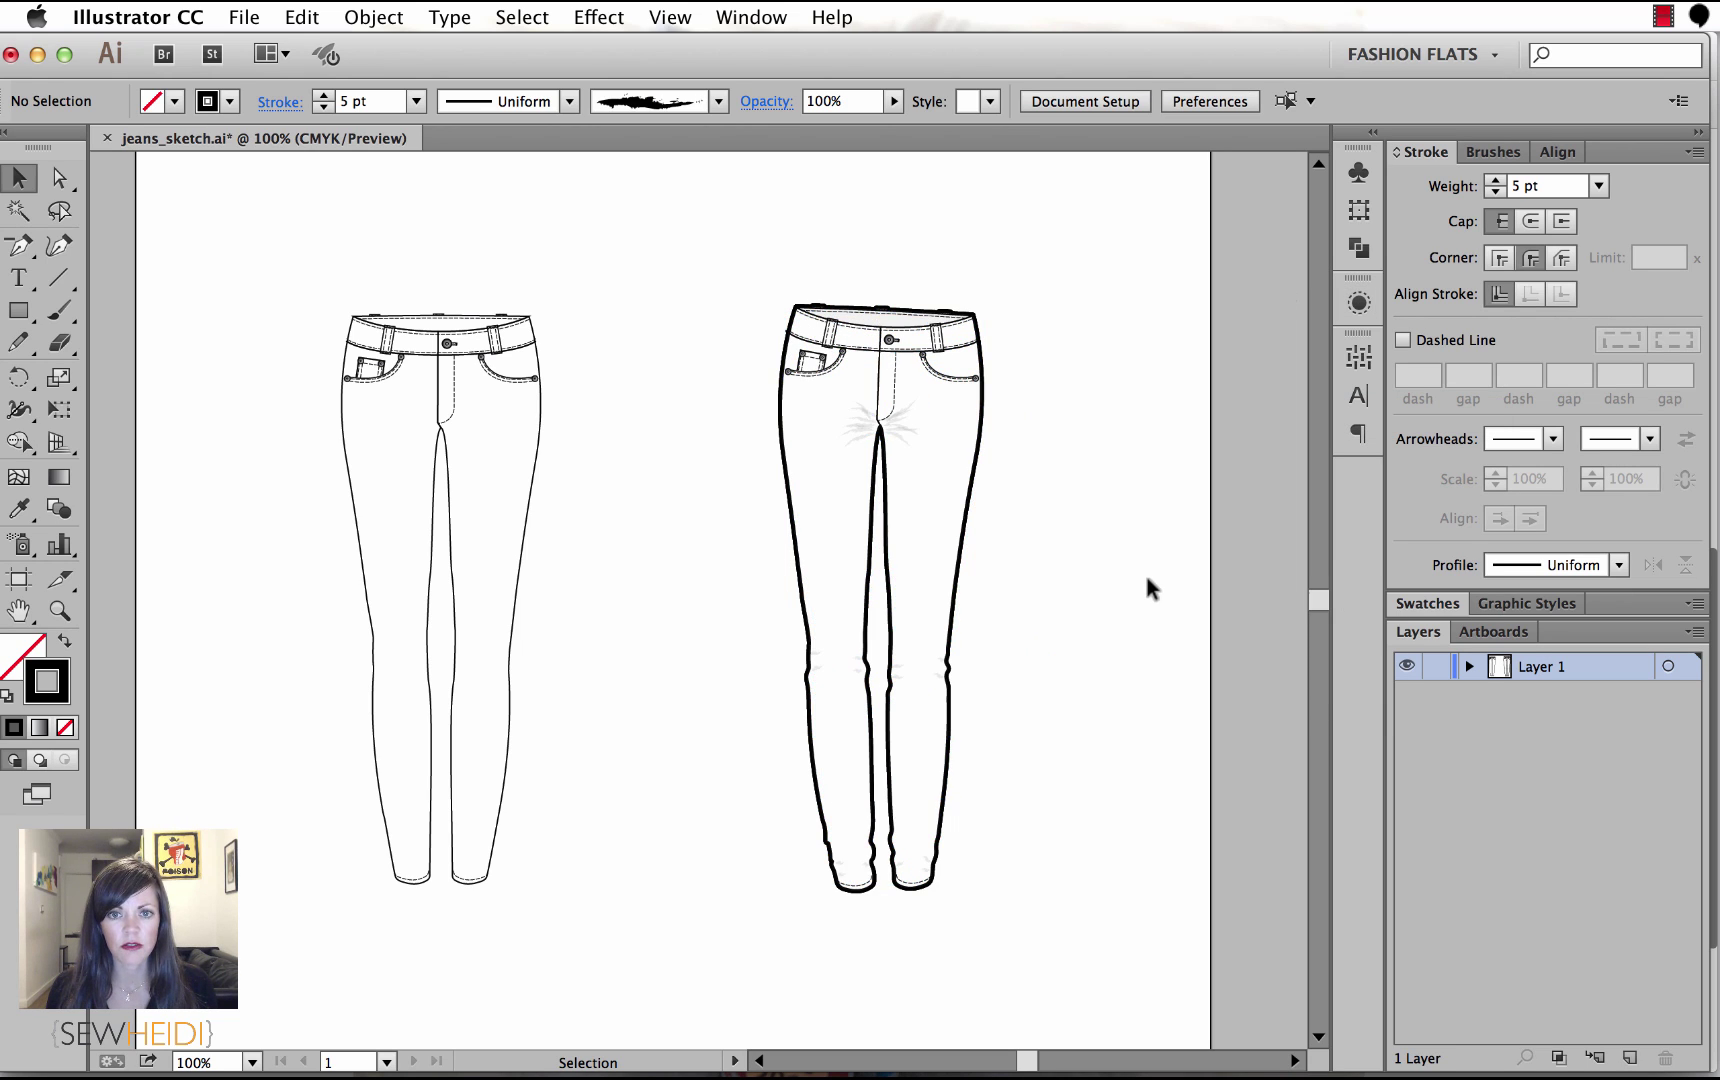
scroll(1144, 571, "left", 1)
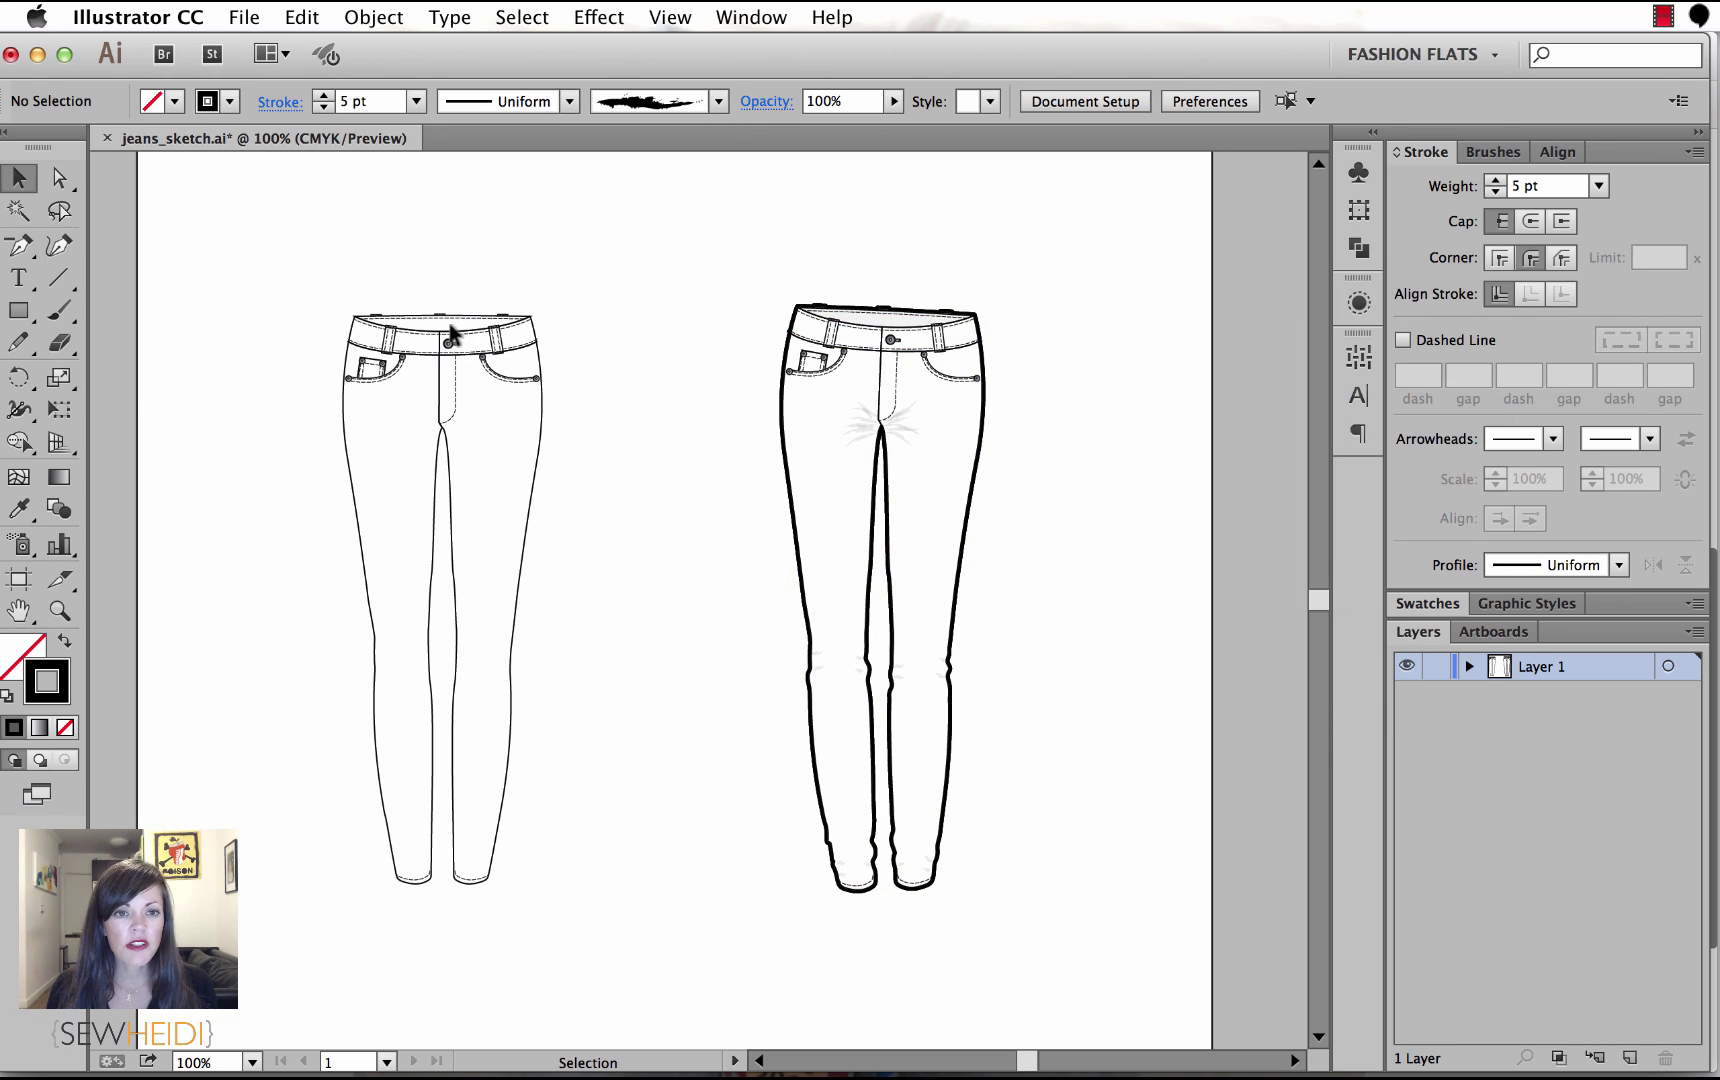
left_click_drag(455, 334, 655, 324)
left_click(1117, 573)
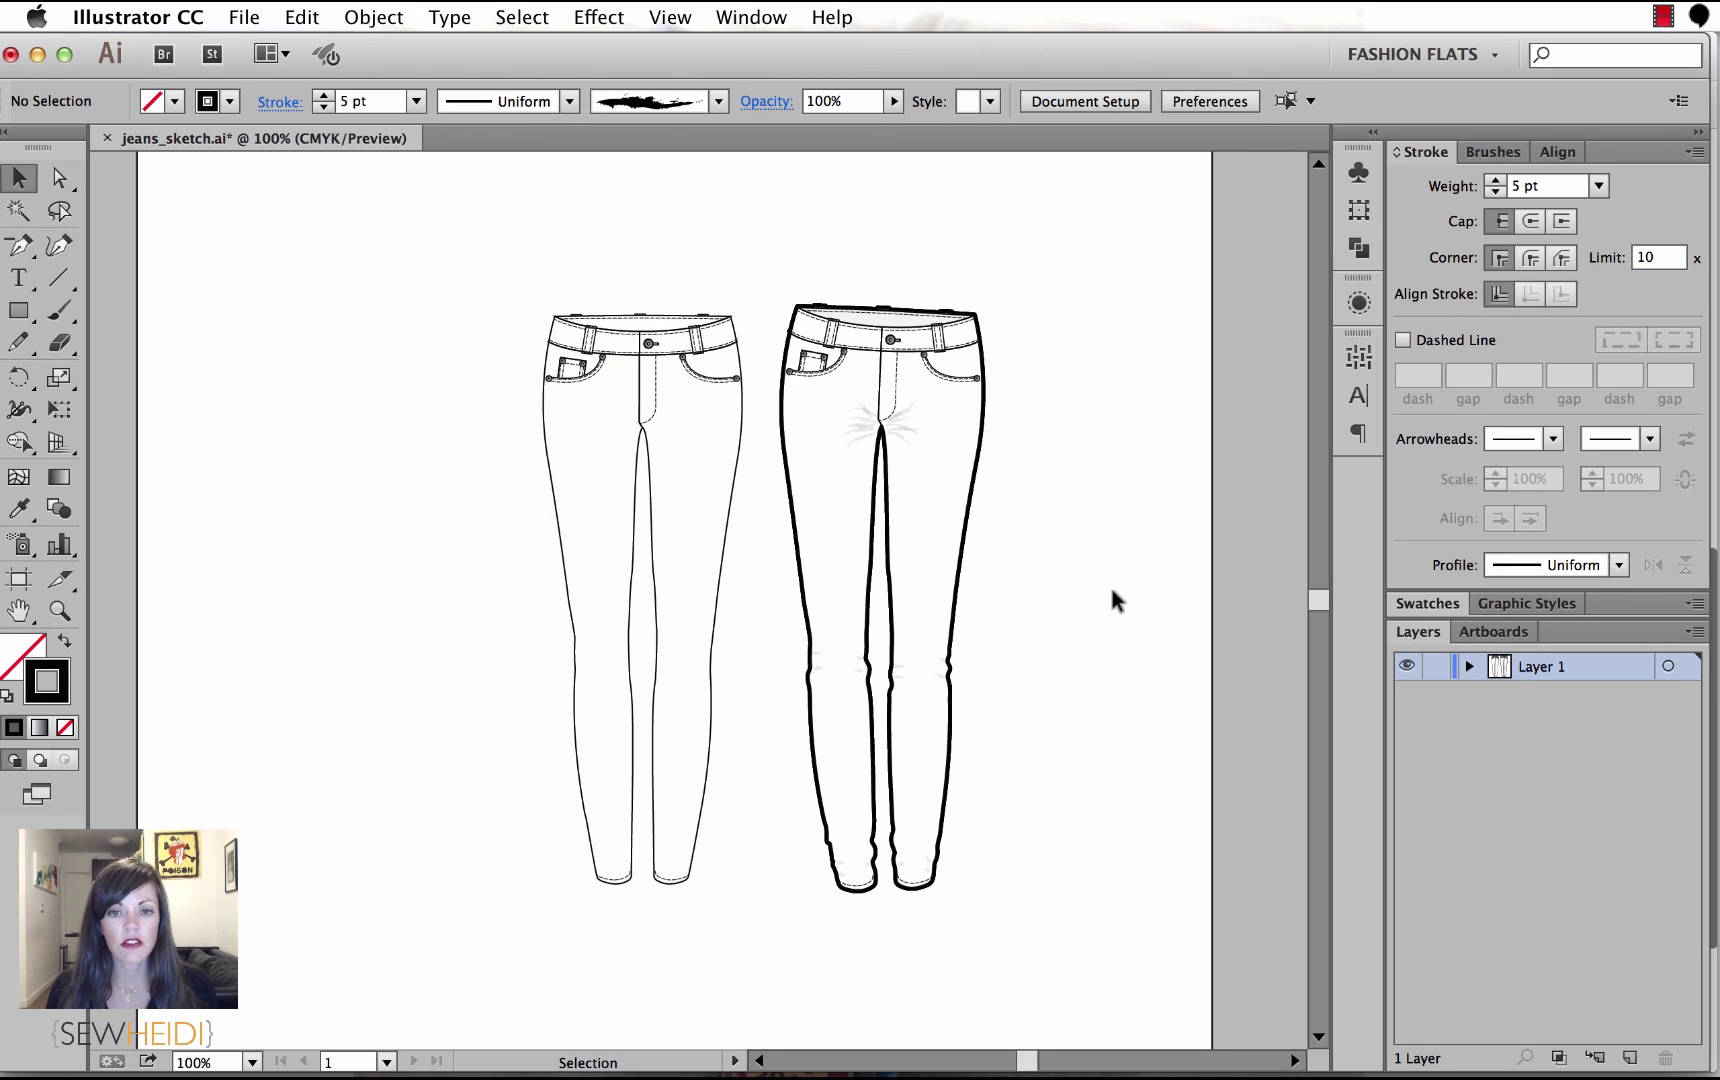